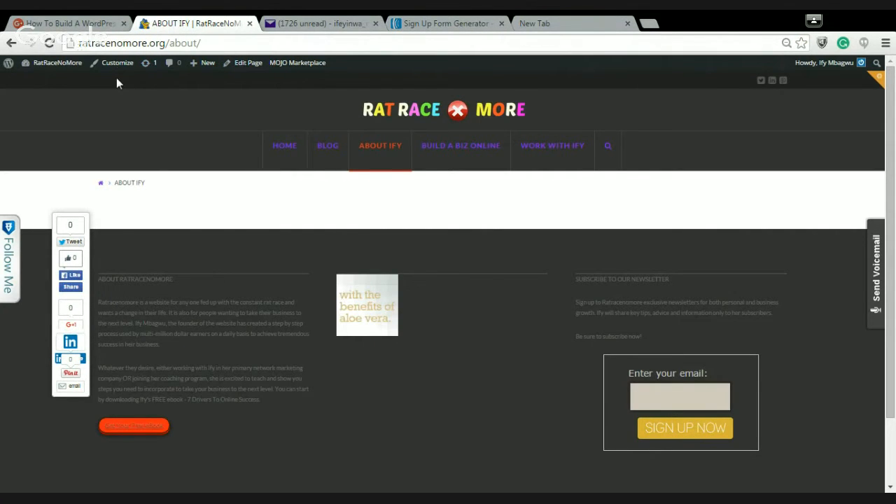
# Open the WordPress dashboard from the live site, then visit the home page and return to the dashboard
pyautogui.click(54, 63)
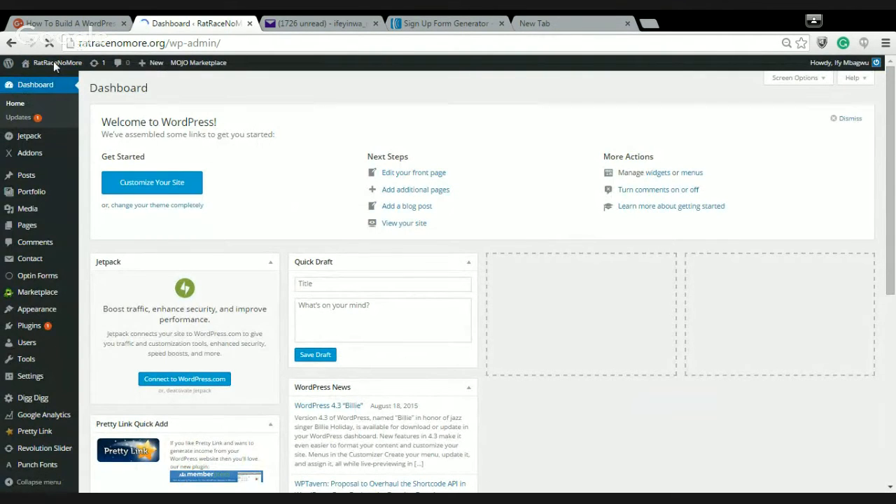
pyautogui.moveTo(56, 67)
pyautogui.moveTo(3, 160)
pyautogui.moveTo(56, 73)
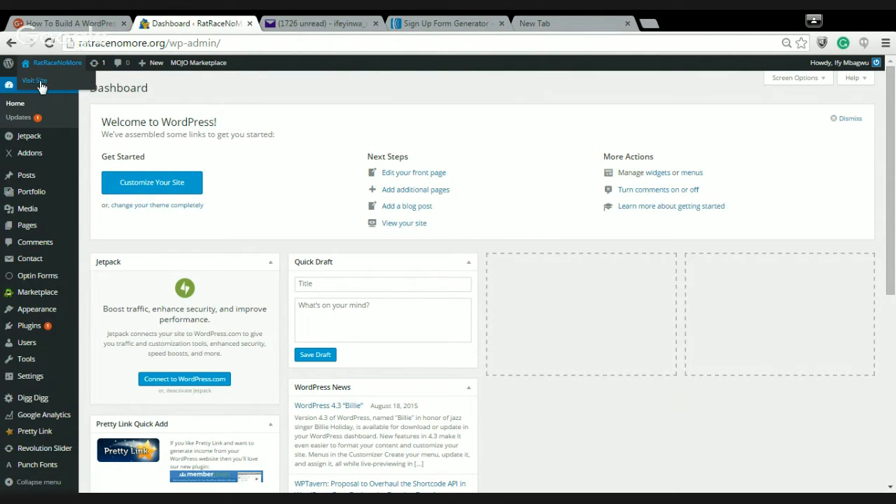
pyautogui.click(40, 82)
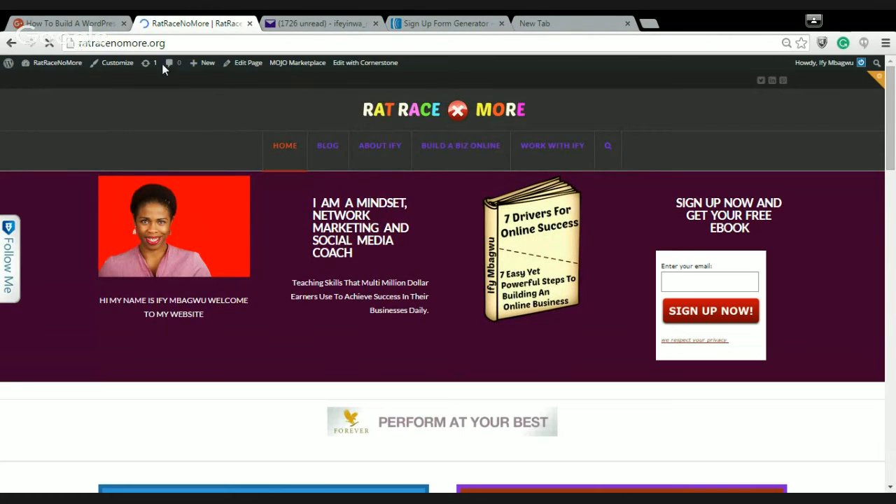
pyautogui.click(59, 64)
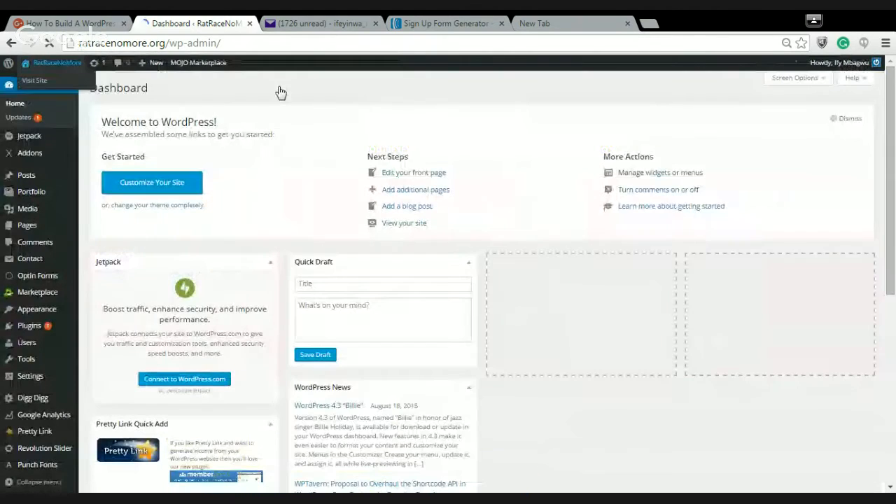
# Open the logged-in user's profile and review its personal options, contact info and account management settings
pyautogui.moveTo(846, 63)
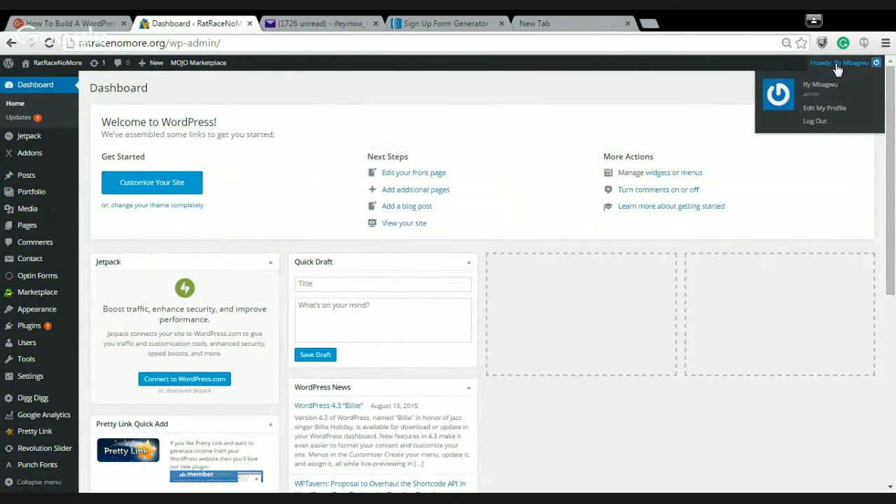
pyautogui.click(836, 63)
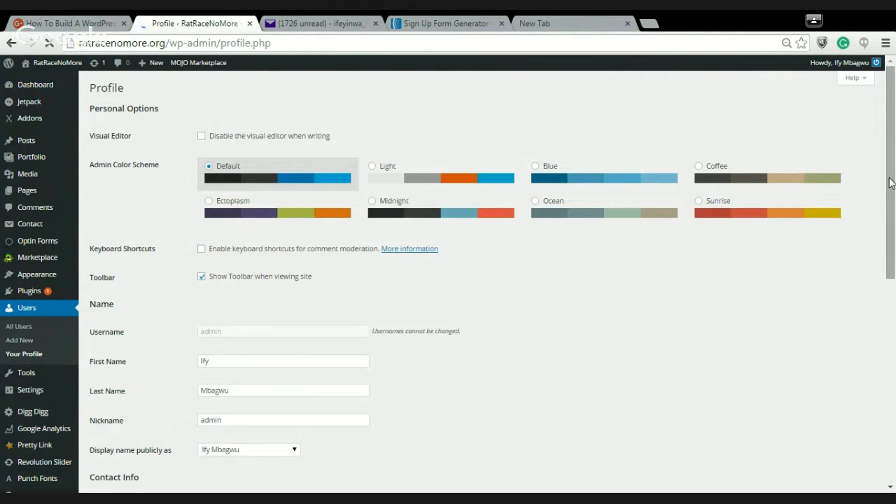
pyautogui.moveTo(890, 183); pyautogui.dragTo(890, 357)
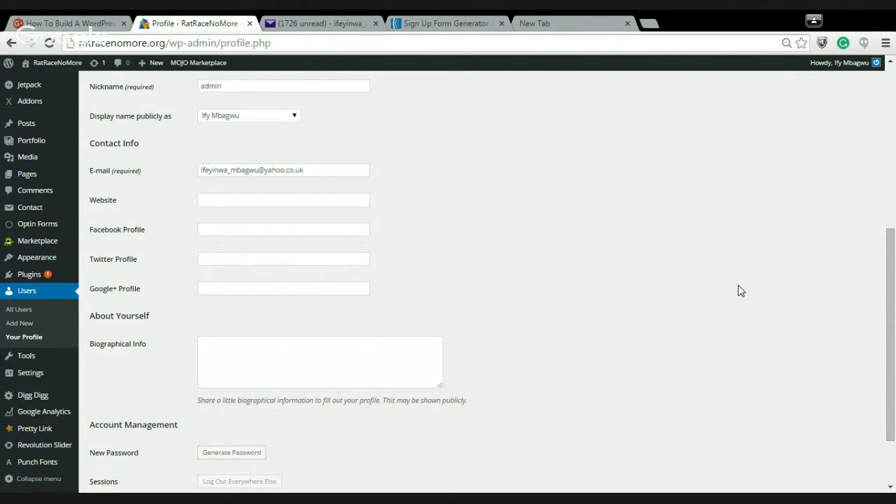
pyautogui.moveTo(891, 320); pyautogui.dragTo(893, 112)
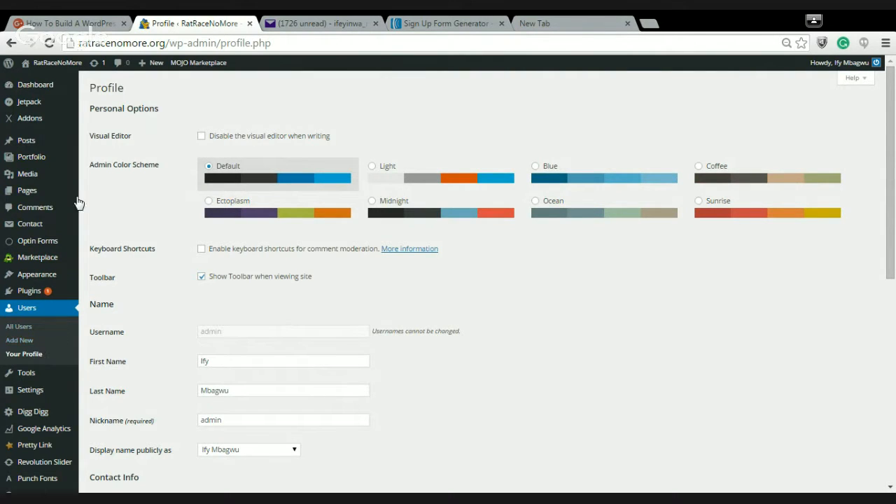
# Open the About page for editing from the site's list of pages
pyautogui.click(29, 195)
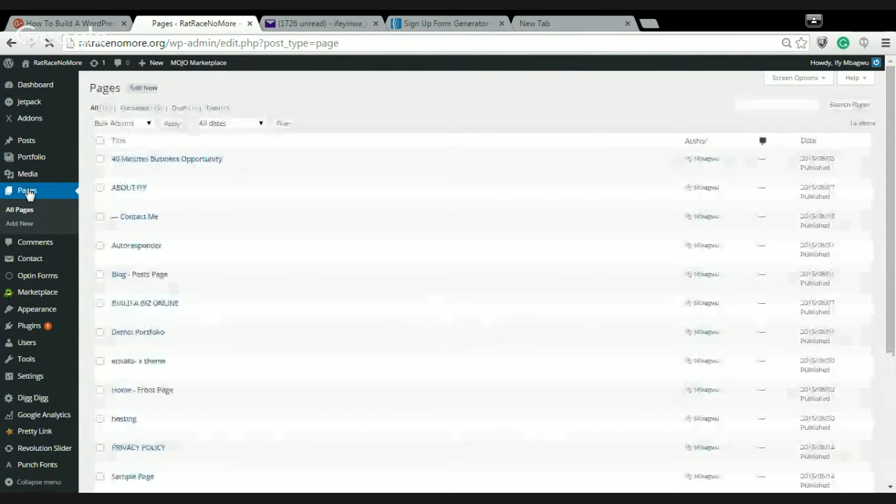
pyautogui.click(117, 200)
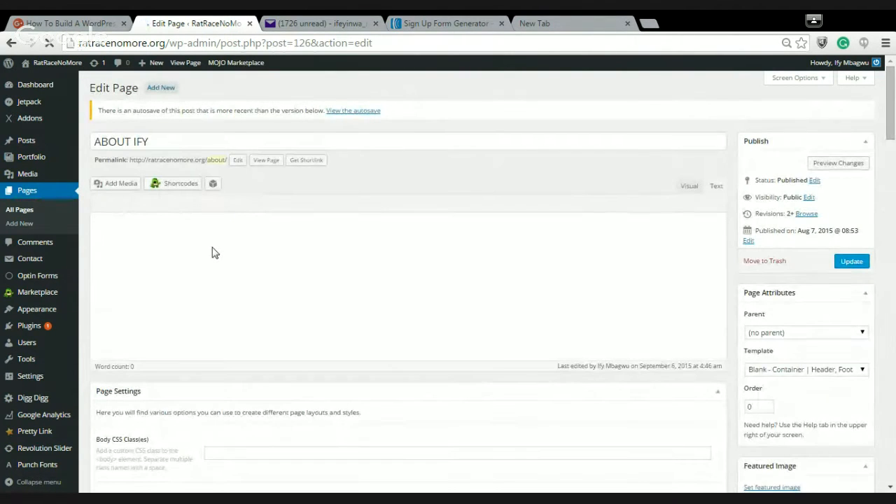
# Try to remove the owner's name from the About page title
pyautogui.click(161, 145)
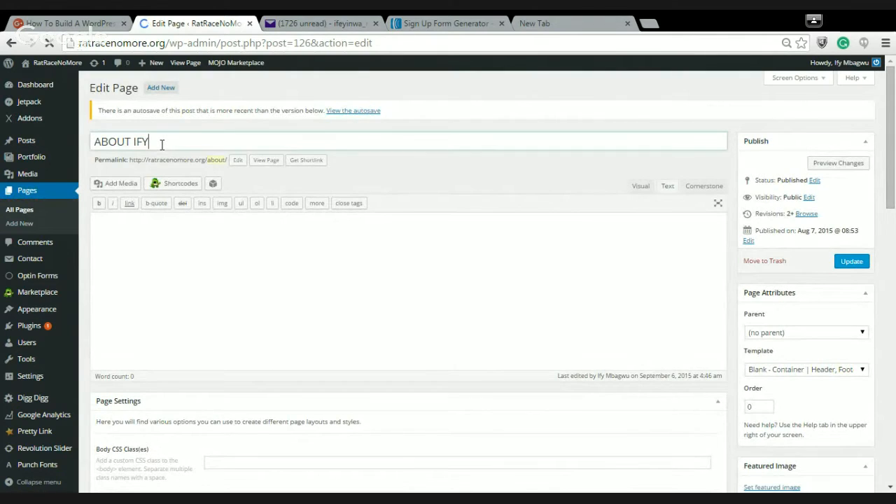
pyautogui.press('BackSpace')
pyautogui.press('BackSpace')
pyautogui.press('BackSpace')
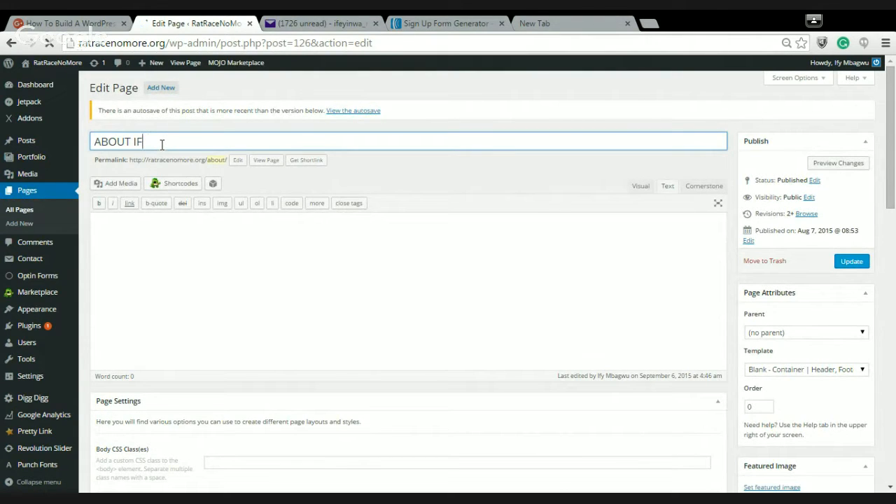
pyautogui.click(134, 243)
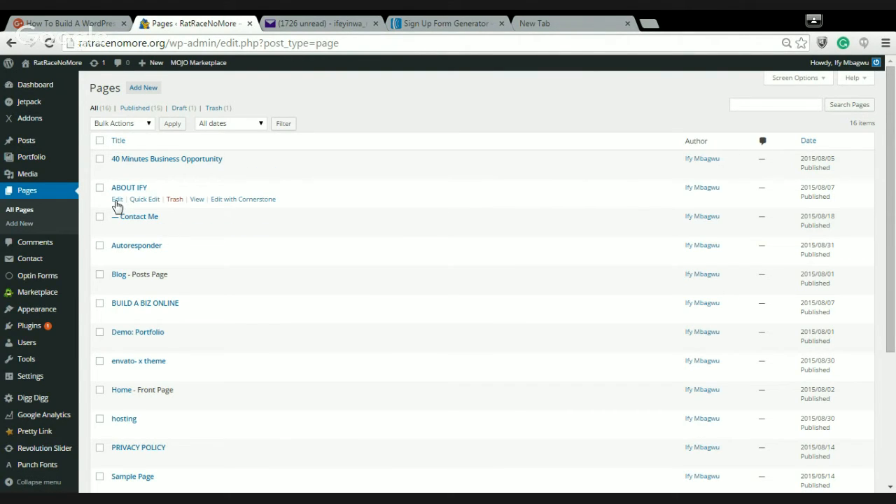
# Reopen the About page for editing and shorten its title to "ABOUT", keeping the Blank - Container template
pyautogui.click(117, 200)
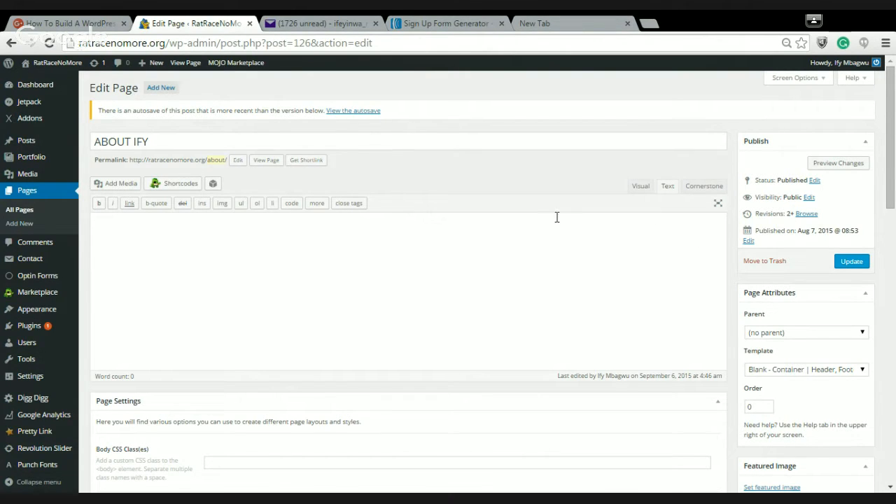
pyautogui.click(201, 148)
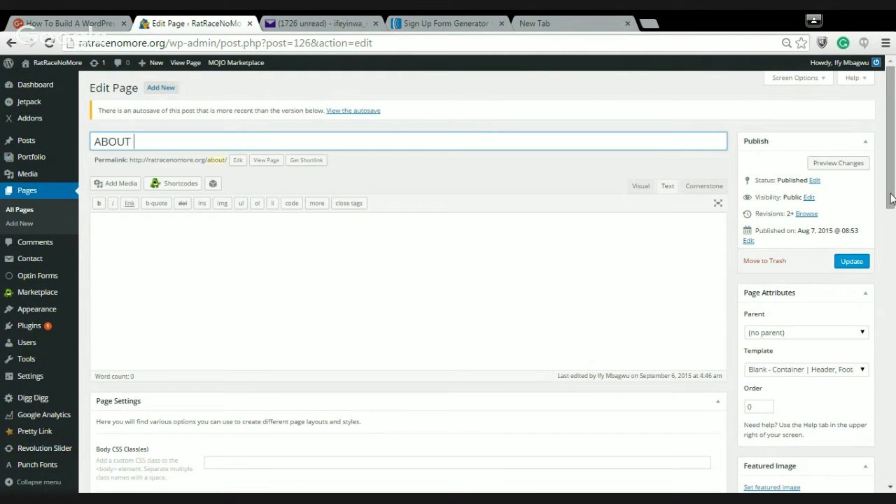
pyautogui.moveTo(891, 200); pyautogui.dragTo(891, 238)
pyautogui.click(863, 257)
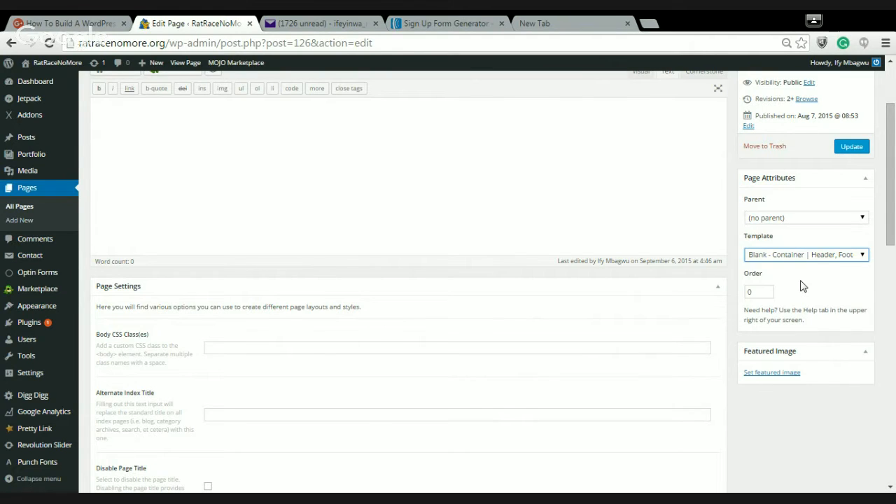
pyautogui.moveTo(891, 230); pyautogui.dragTo(892, 193)
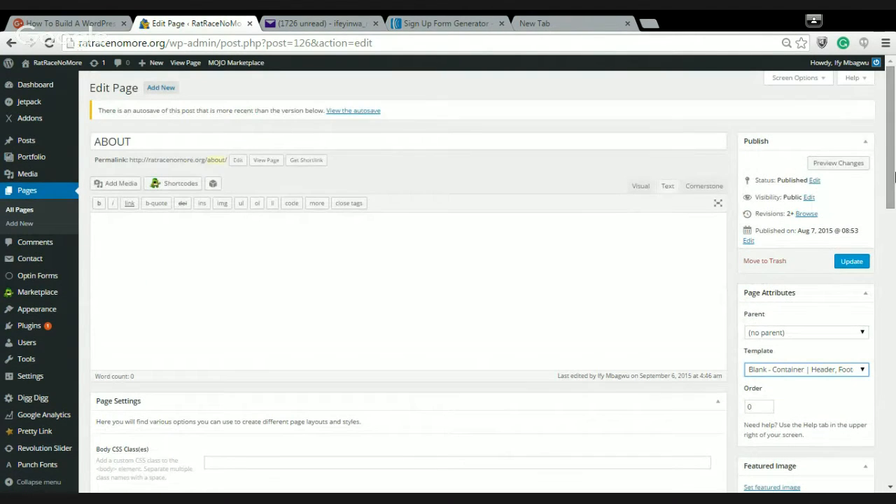
# Open the About page in the Cornerstone builder and look over its empty content area and footer
pyautogui.click(695, 186)
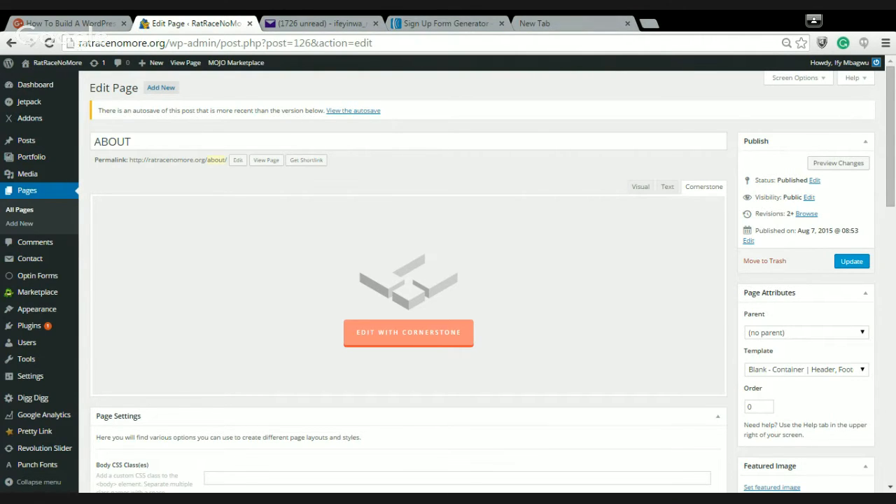
pyautogui.click(408, 331)
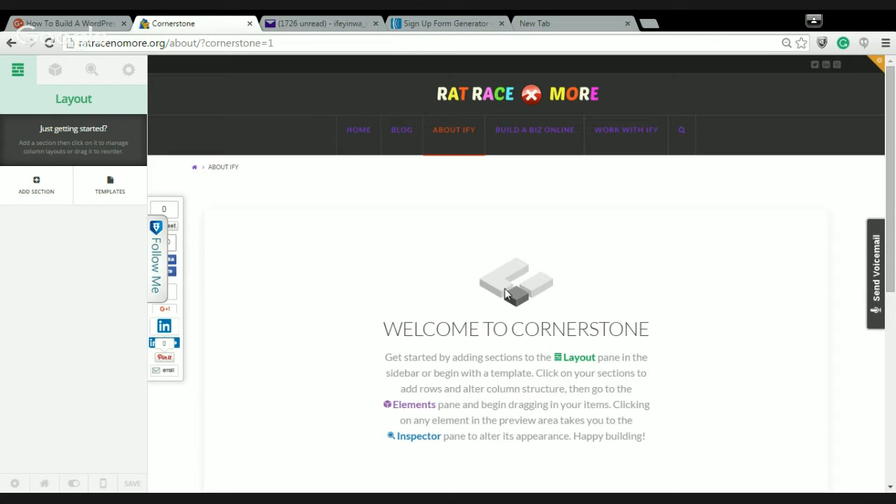
pyautogui.moveTo(893, 221); pyautogui.dragTo(893, 287)
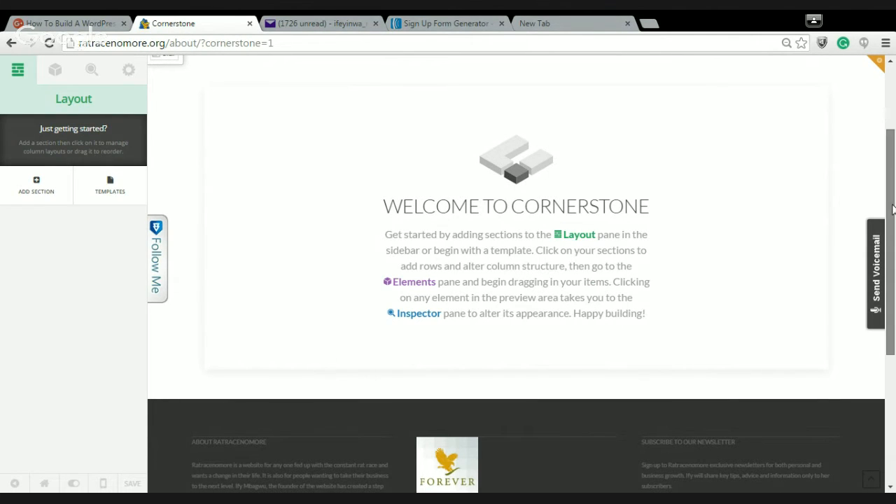
pyautogui.moveTo(893, 208); pyautogui.dragTo(894, 132)
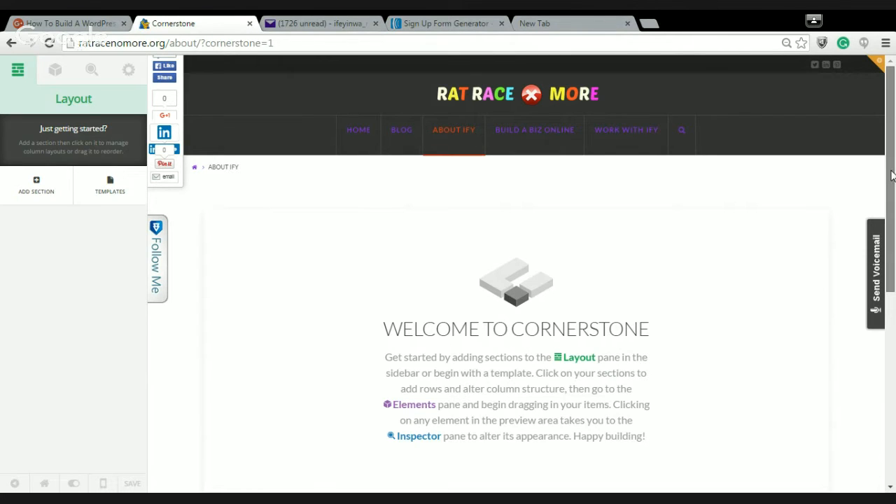
pyautogui.scroll(-3, 891, 175)
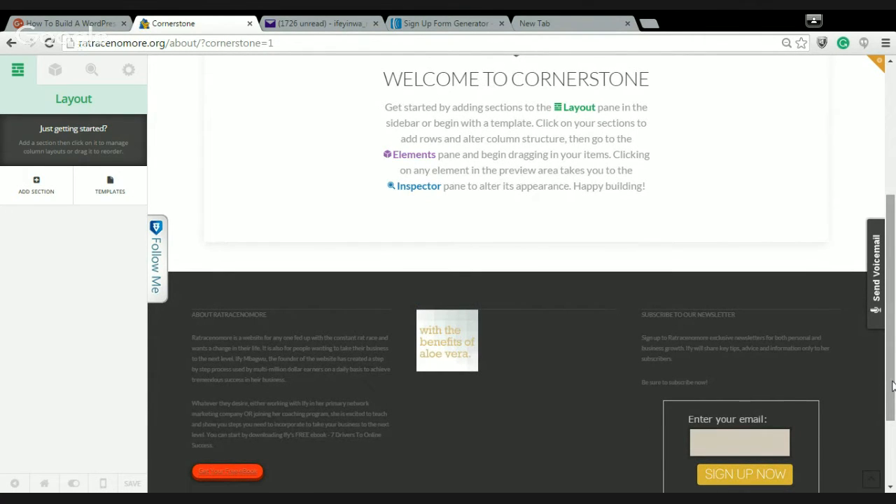
pyautogui.moveTo(892, 385); pyautogui.dragTo(894, 231)
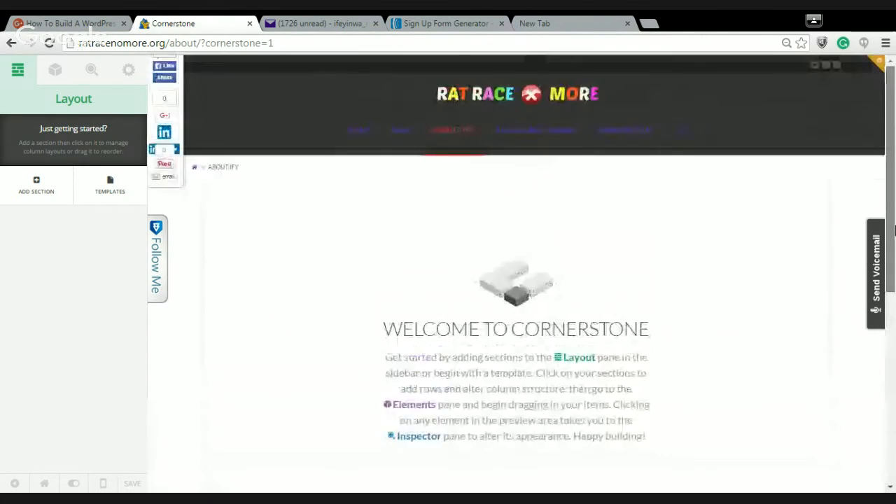
# Add a new section to the page layout and select its full-width column
pyautogui.click(33, 188)
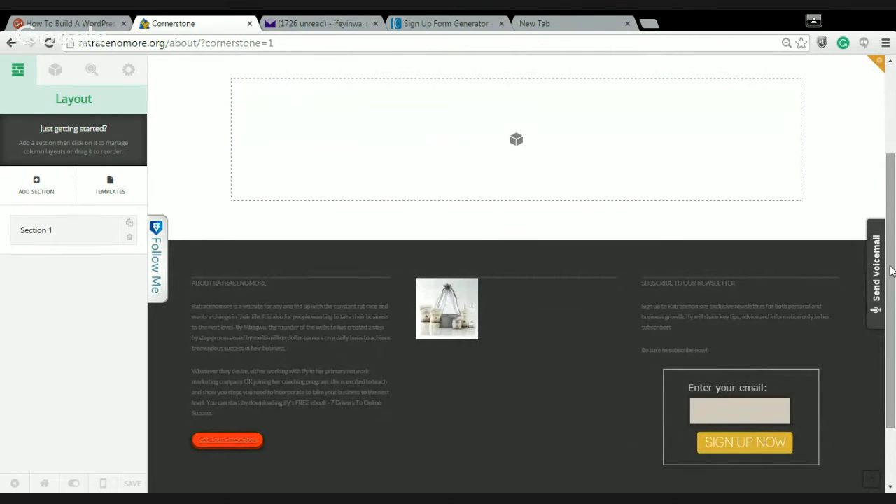
pyautogui.moveTo(891, 272); pyautogui.dragTo(895, 178)
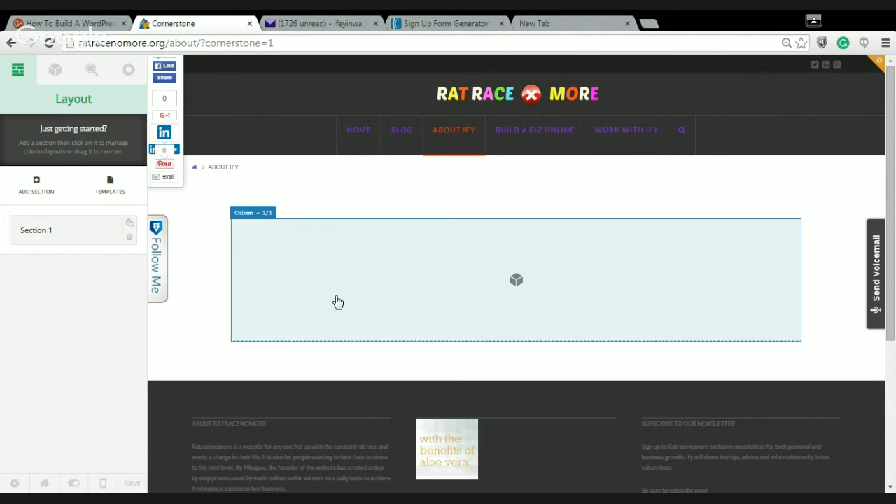
pyautogui.click(380, 262)
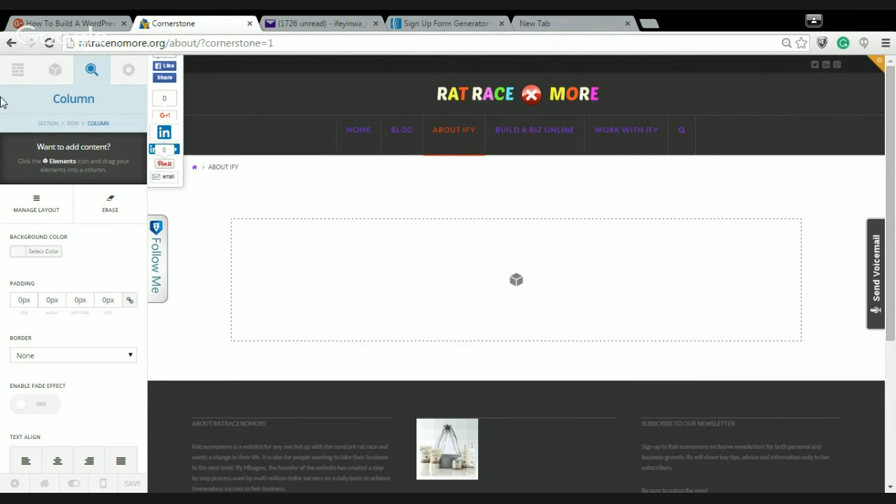
pyautogui.click(55, 74)
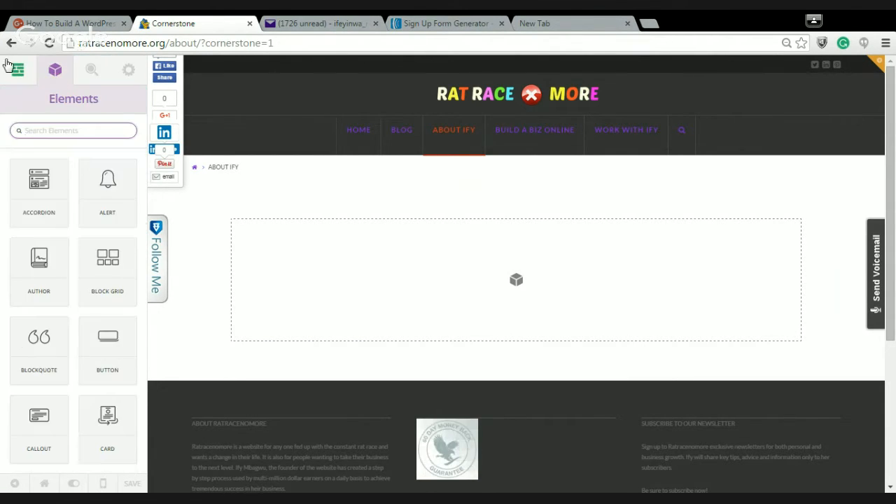
pyautogui.click(17, 72)
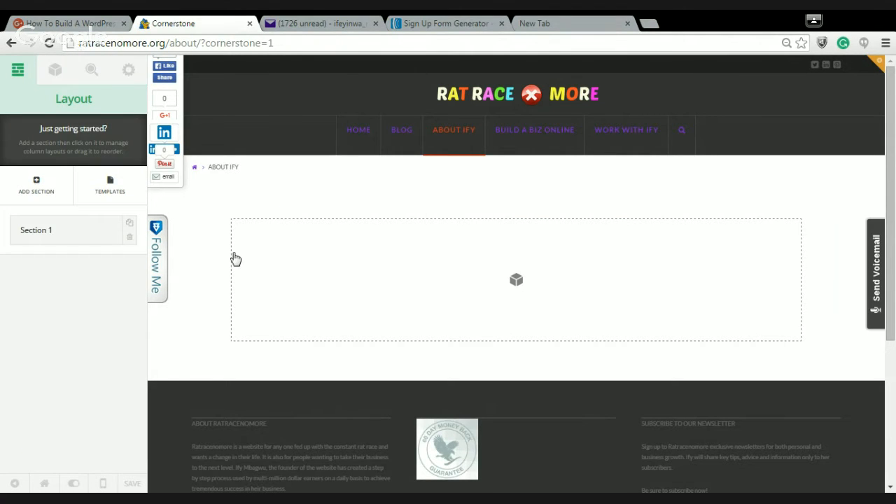
pyautogui.click(371, 266)
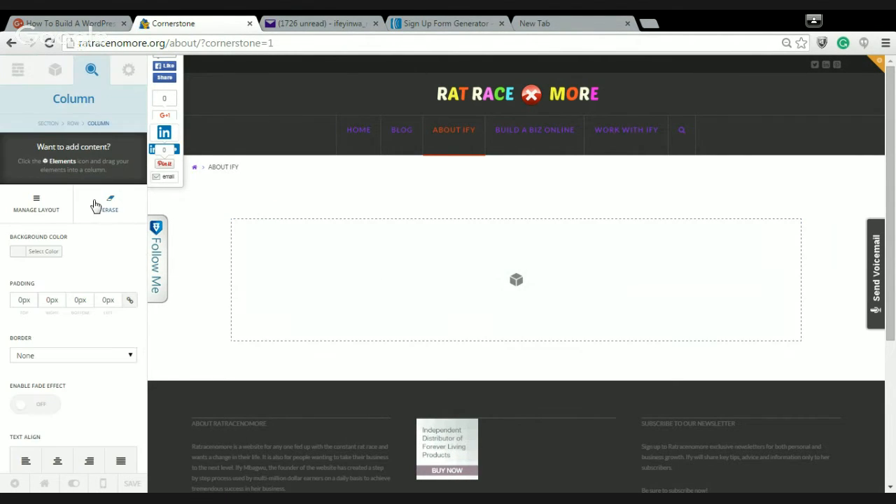
# Search the elements for "cus" and place a Custom Headline in the section's column
pyautogui.click(59, 78)
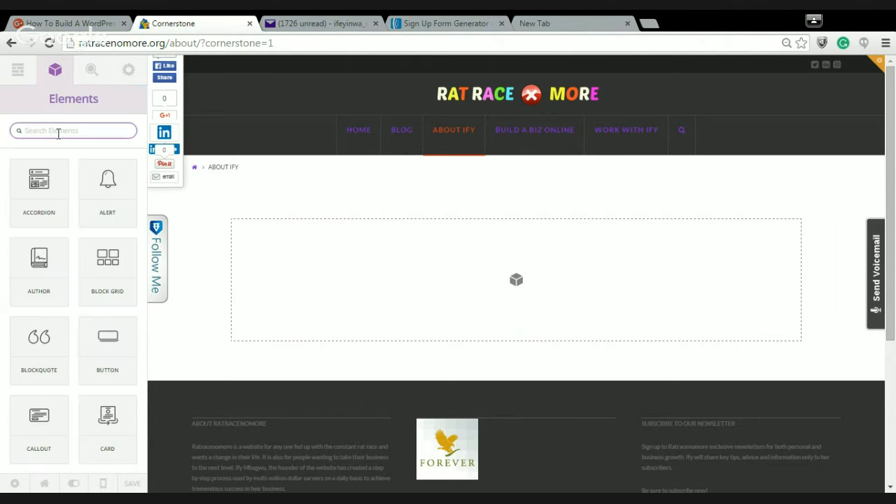
pyautogui.write('cus')
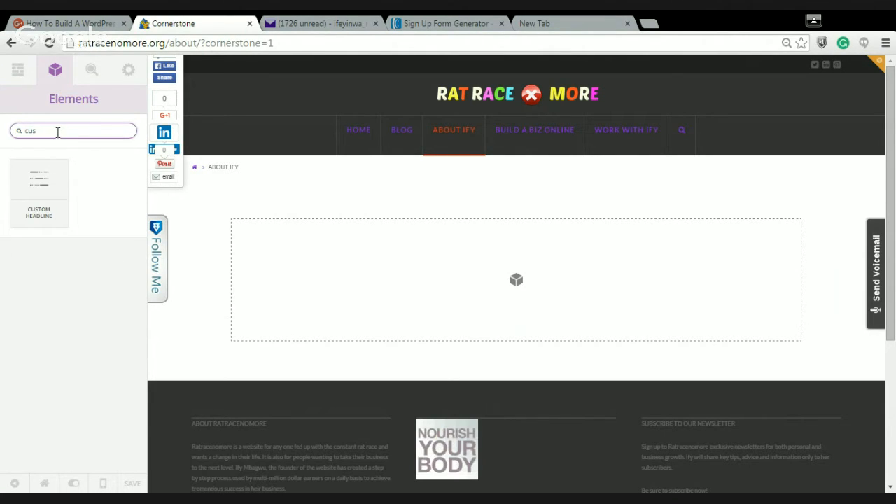
pyautogui.click(26, 200)
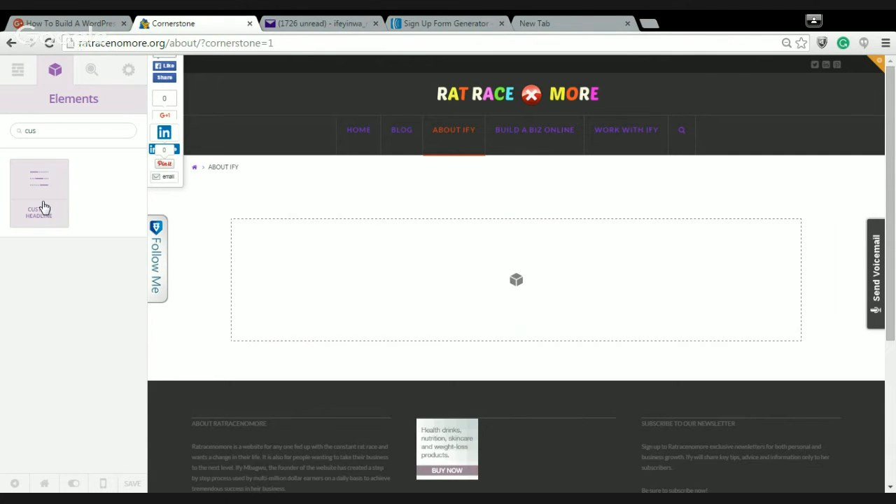
pyautogui.moveTo(38, 192); pyautogui.dragTo(169, 213)
pyautogui.moveTo(226, 234); pyautogui.dragTo(256, 235)
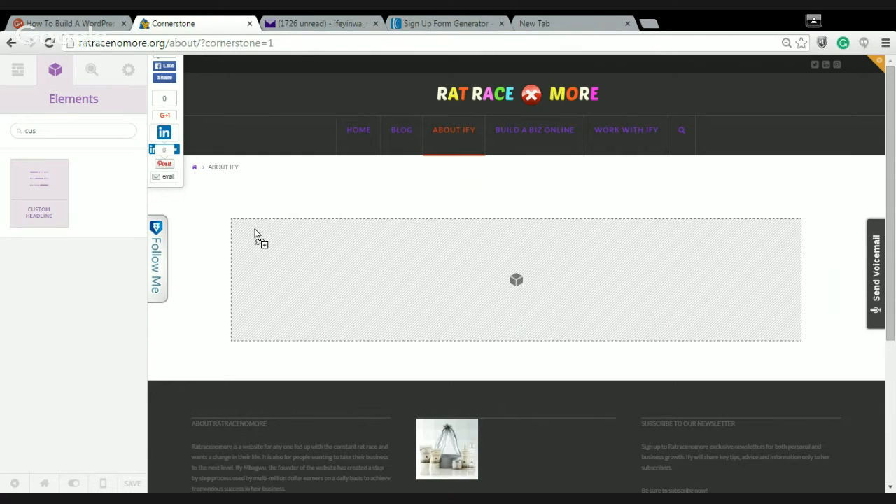
pyautogui.moveTo(316, 259); pyautogui.dragTo(317, 258)
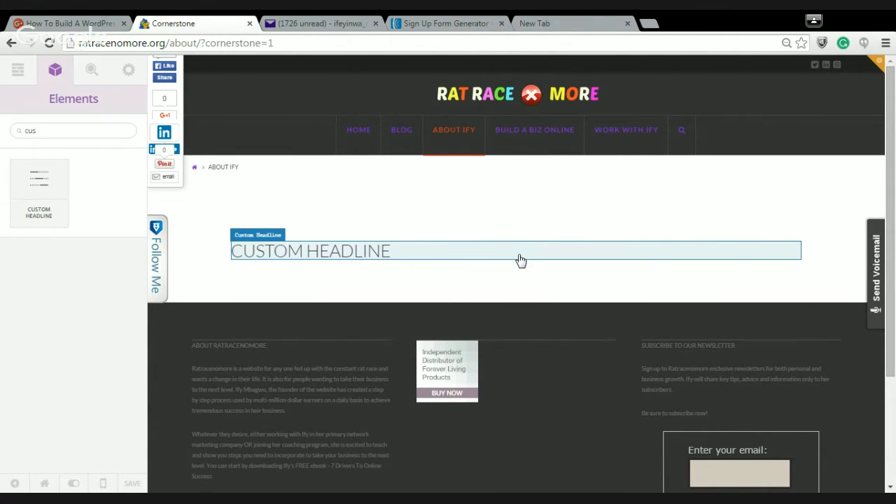
# Replace the custom headline's placeholder text with "ABOUT" followed by the site owner's first name, in capitals
pyautogui.click(431, 253)
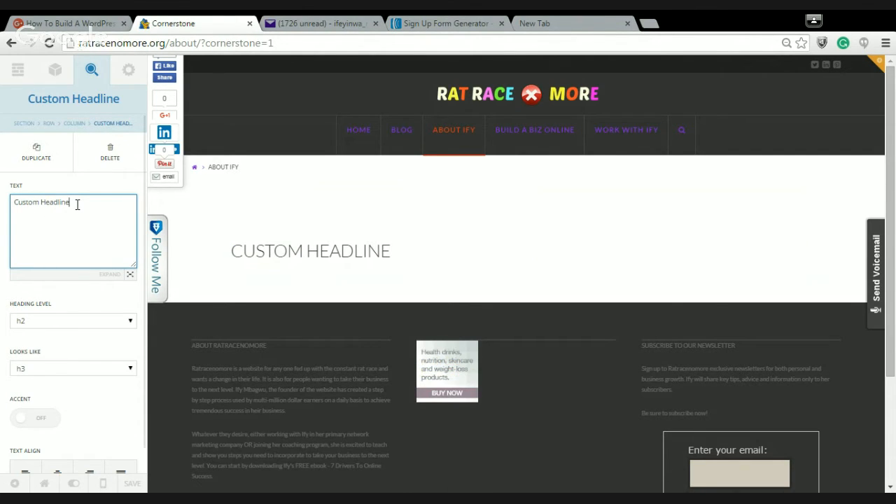
pyautogui.press('BackSpace')
pyautogui.press('BackSpace')
pyautogui.press('BackSpace')
pyautogui.press('BackSpace')
pyautogui.press('BackSpace')
pyautogui.press('BackSpace')
pyautogui.press('BackSpace')
pyautogui.press('BackSpace')
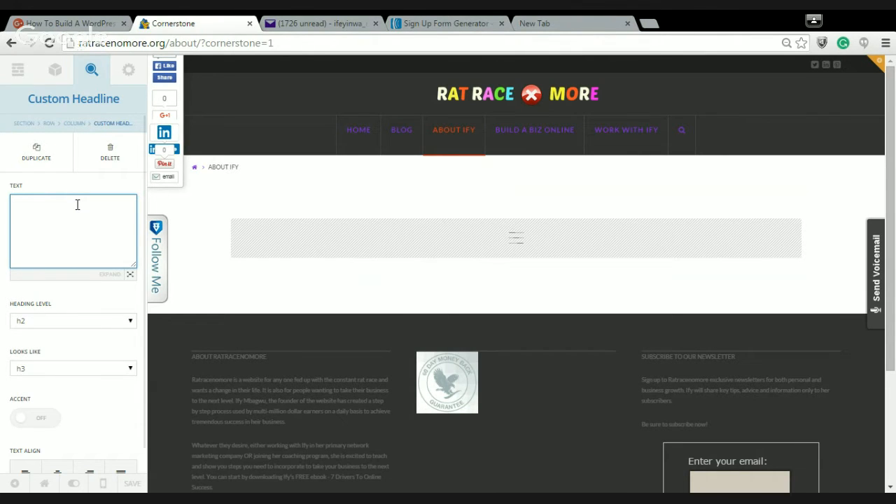
pyautogui.write('Ab')
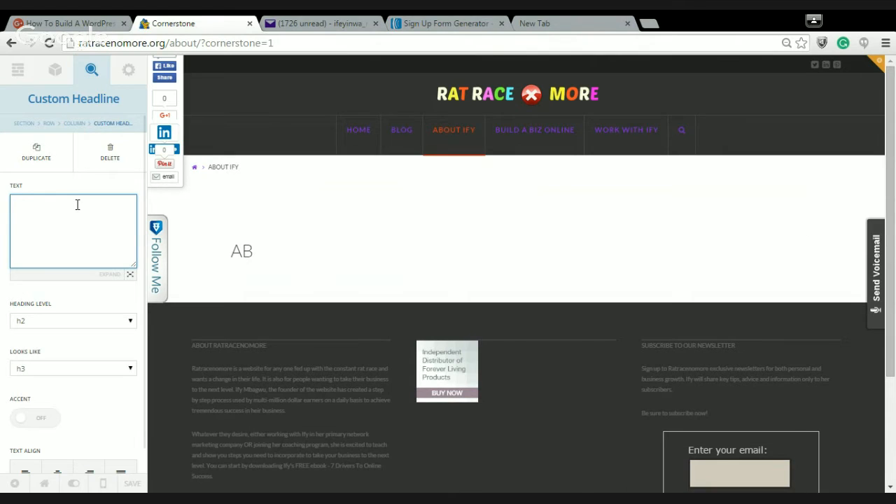
pyautogui.write('OUT')
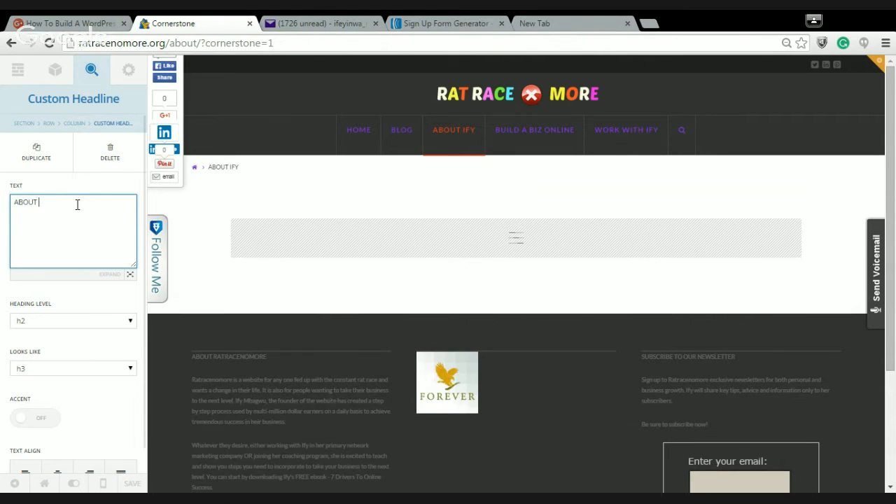
pyautogui.write(' IFY')
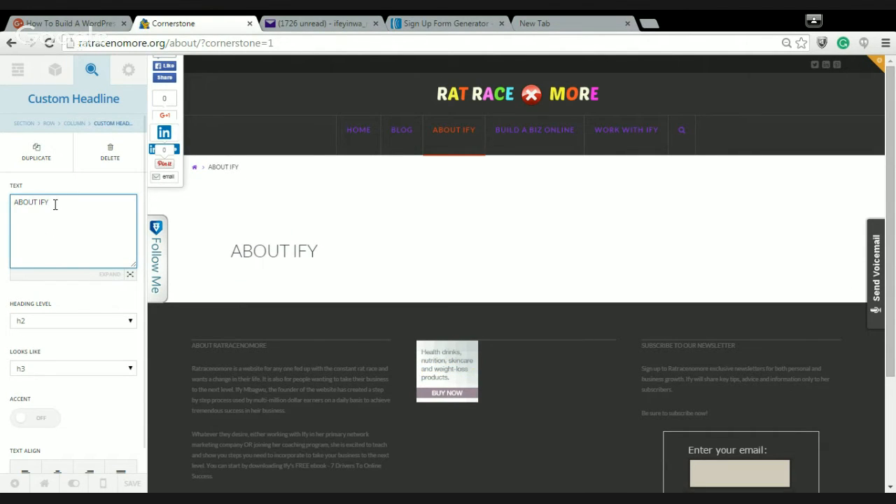
# Make the name in the headline bold by wrapping it in lowercase <strong> and </strong> tags
pyautogui.press('Left')
pyautogui.press('Left')
pyautogui.press('Left')
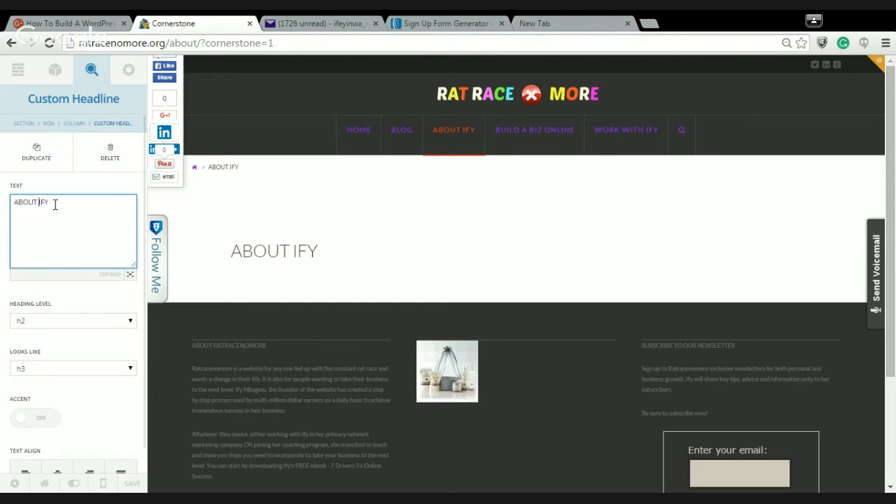
pyautogui.write('<STR')
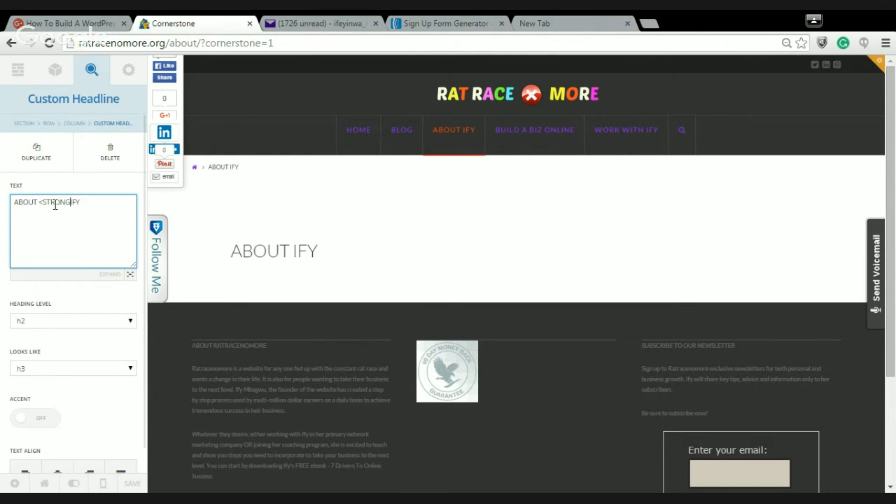
pyautogui.write('ONG')
pyautogui.press('BackSpace')
pyautogui.press('BackSpace')
pyautogui.press('BackSpace')
pyautogui.press('BackSpace')
pyautogui.press('BackSpace')
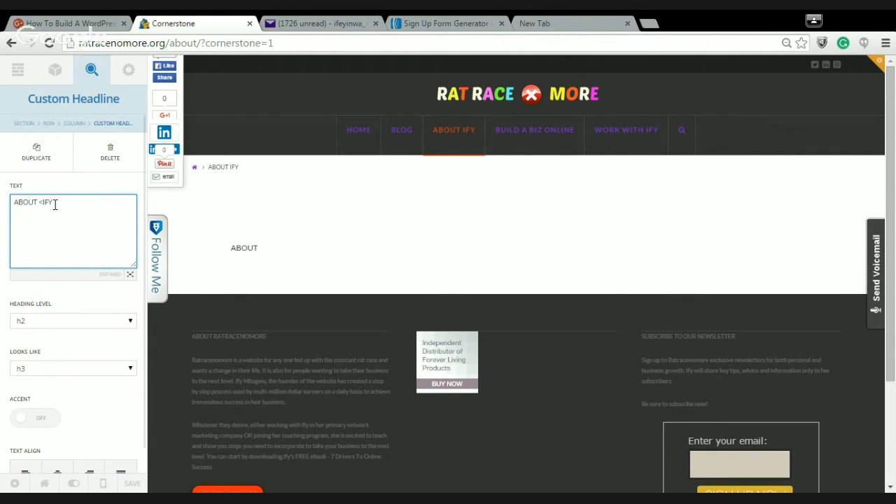
pyautogui.write('trong>')
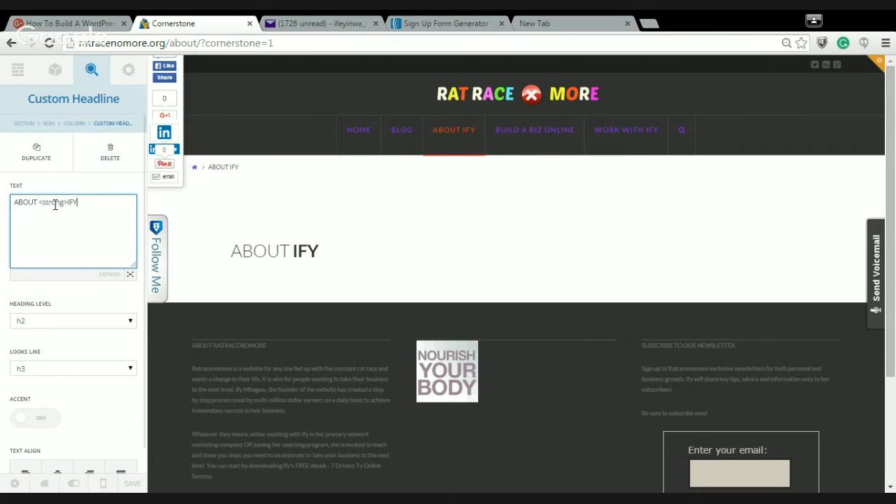
pyautogui.write('/str')
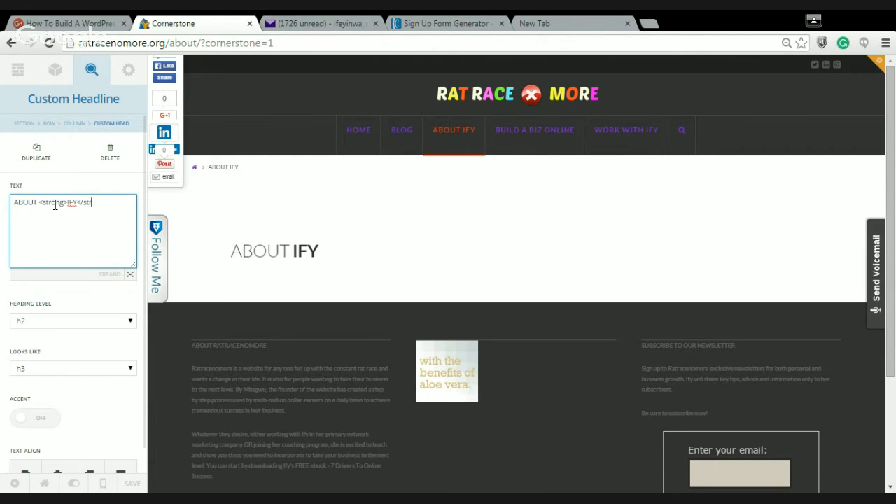
pyautogui.write('ong')
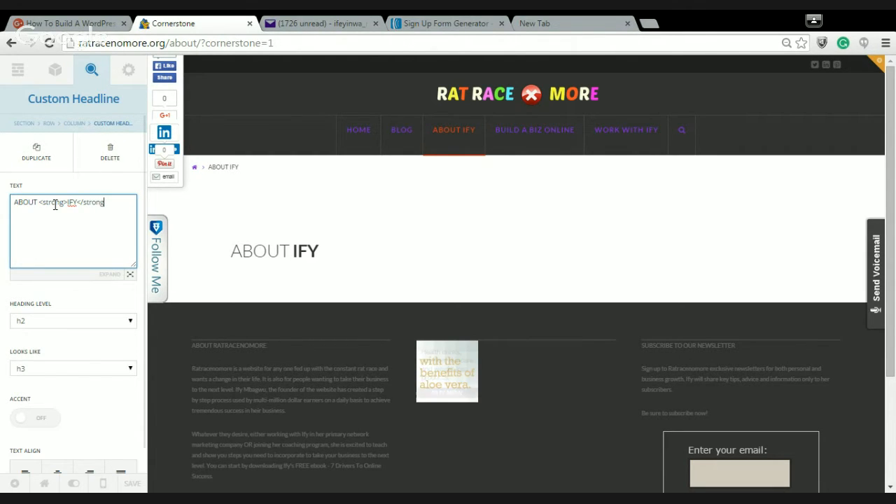
pyautogui.write('>')
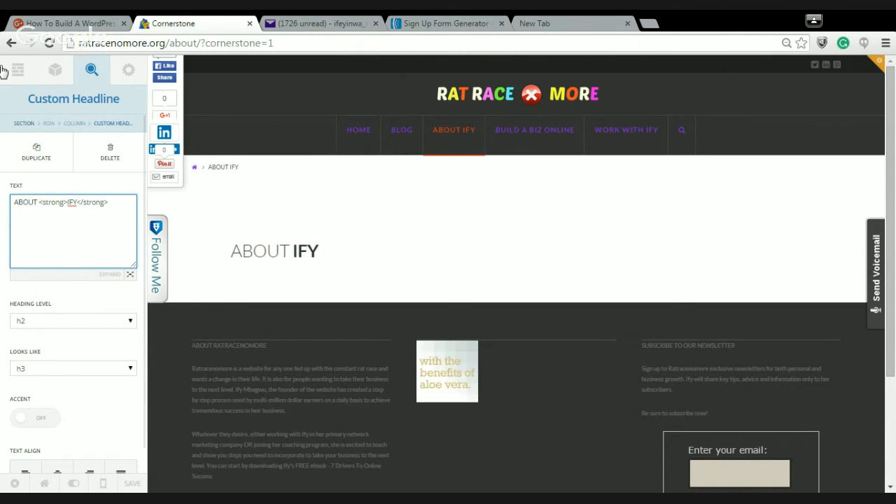
# Add a second section to the page layout, below the headline section
pyautogui.click(54, 73)
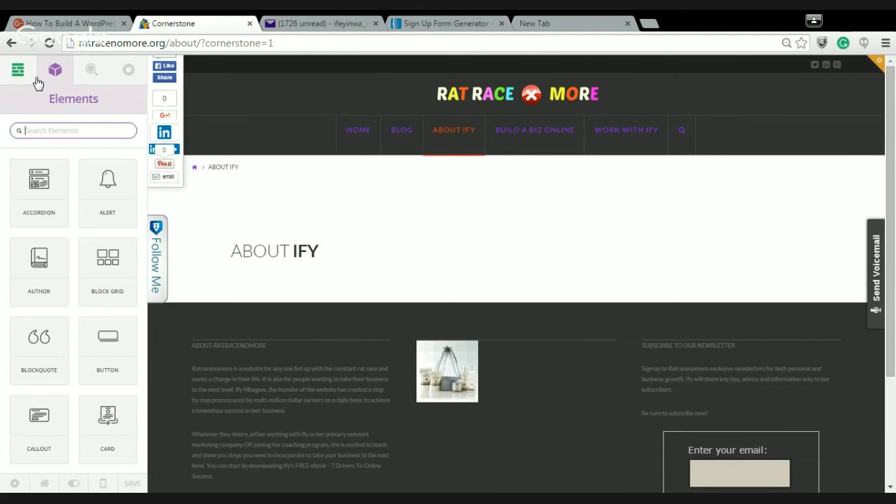
pyautogui.click(18, 74)
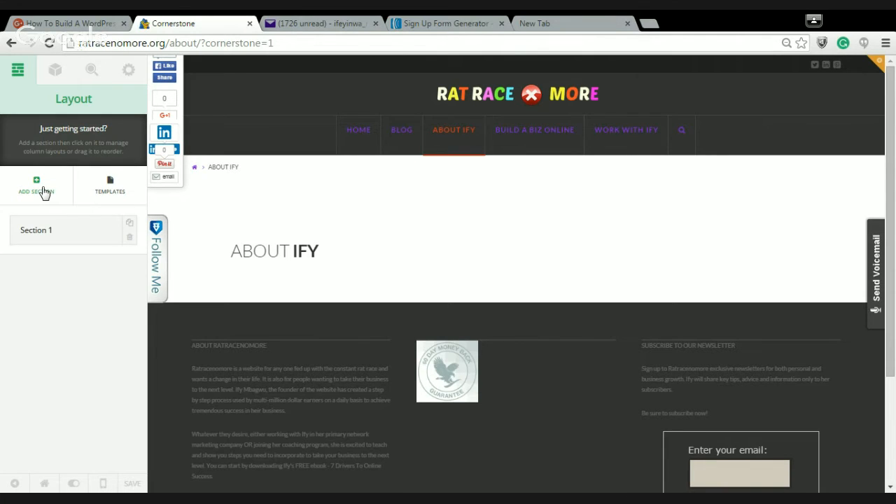
pyautogui.click(43, 192)
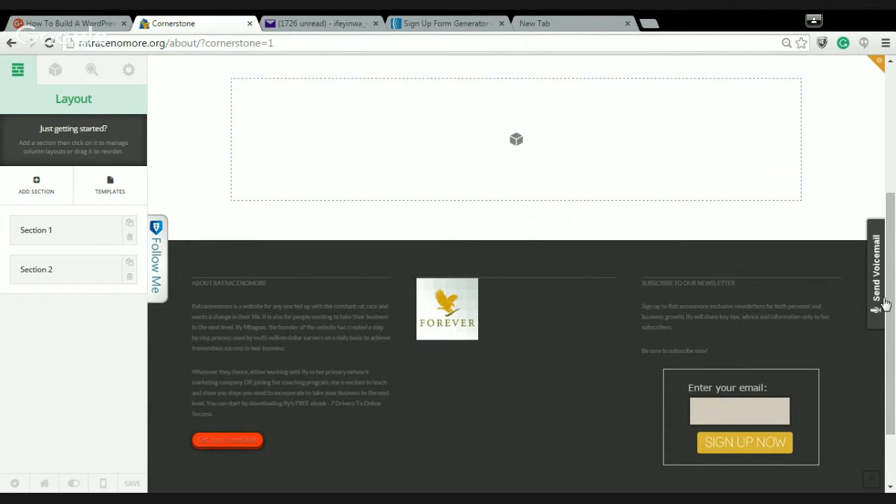
pyautogui.moveTo(893, 300); pyautogui.dragTo(892, 235)
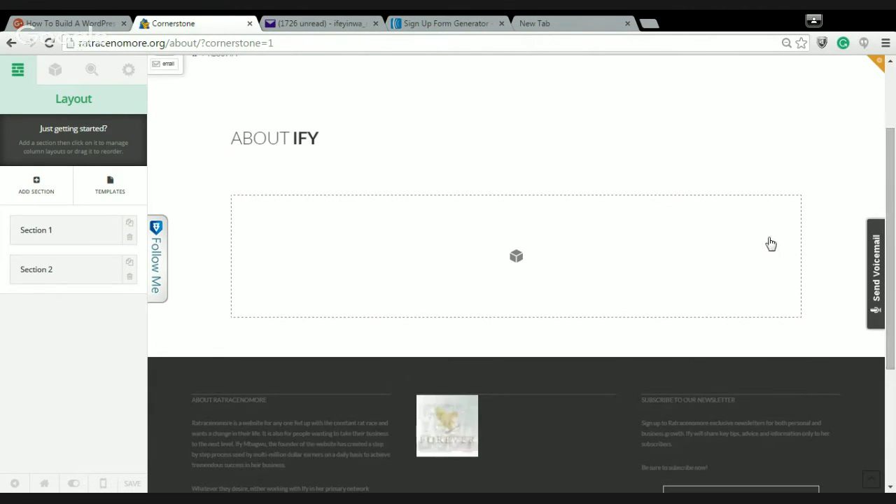
# Look through the element library, from Accordion down to Raw Content, for content suited to the new section
pyautogui.click(284, 149)
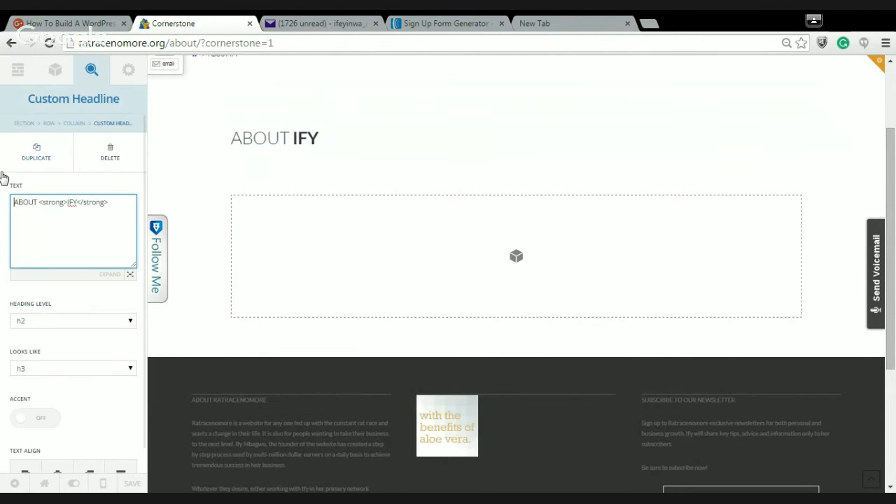
pyautogui.click(54, 72)
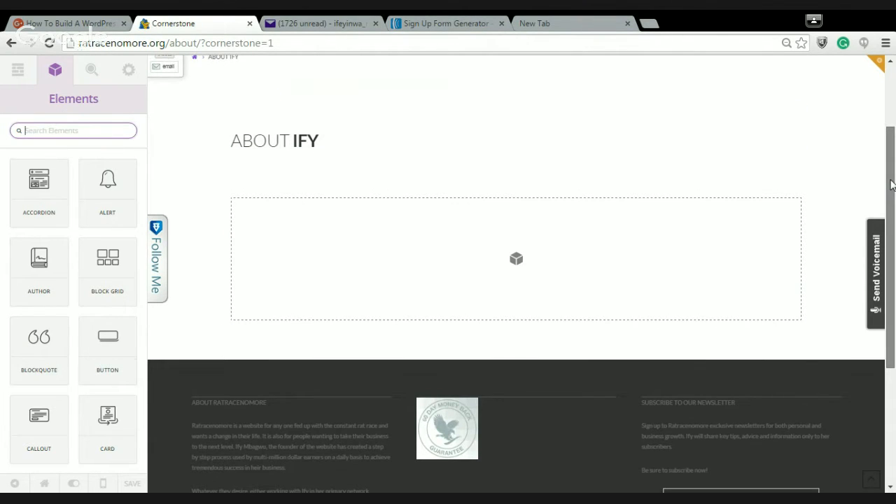
pyautogui.scroll(-1, 891, 186)
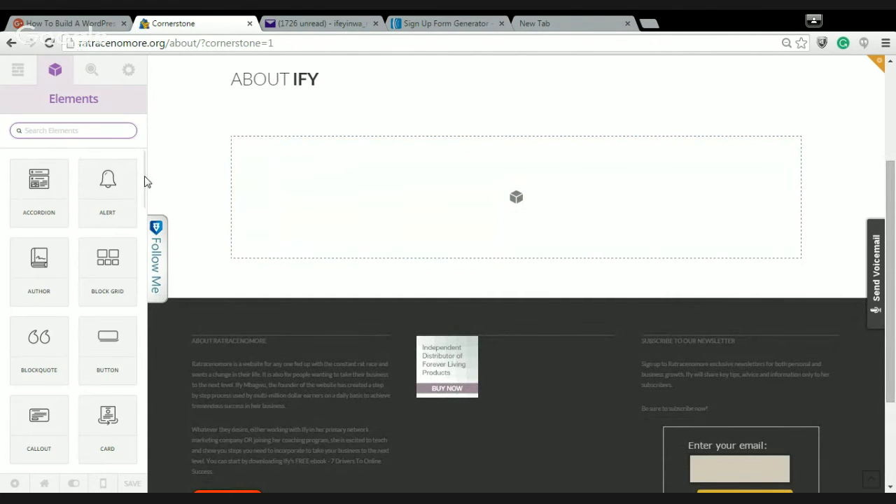
pyautogui.scroll(-2, 142, 202)
pyautogui.scroll(-3, 142, 210)
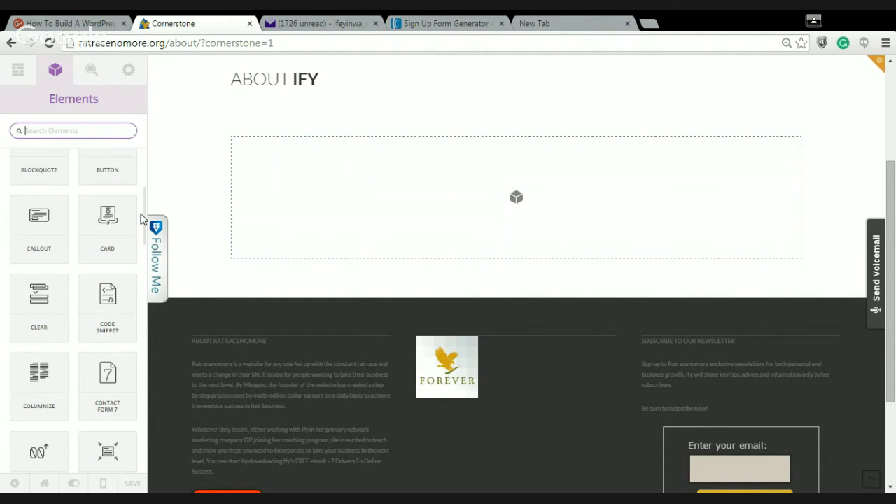
pyautogui.scroll(-3, 142, 238)
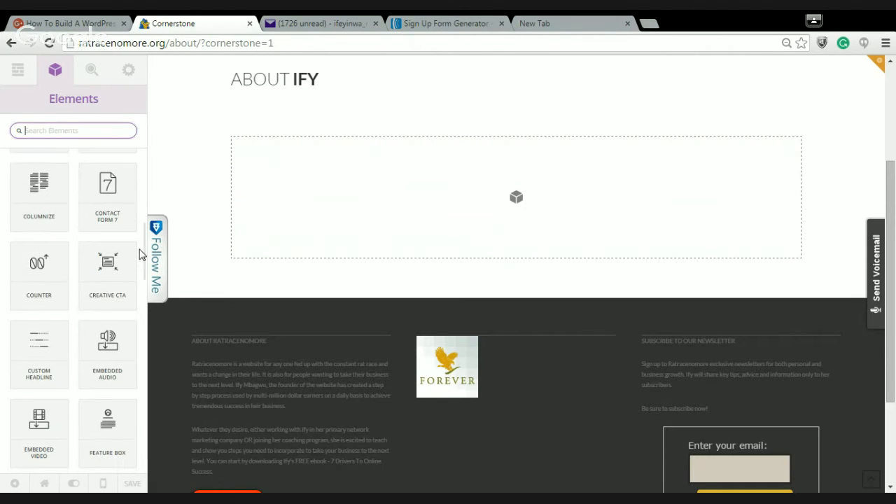
pyautogui.scroll(-1, 138, 273)
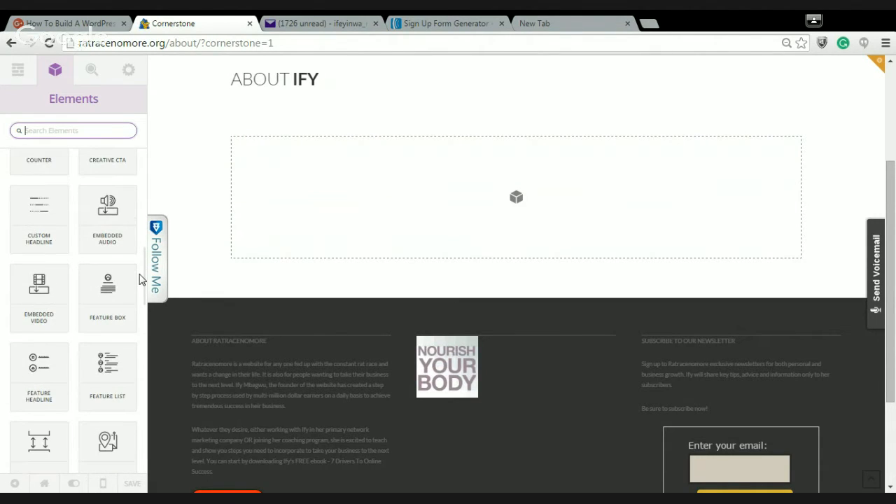
pyautogui.scroll(-1, 138, 278)
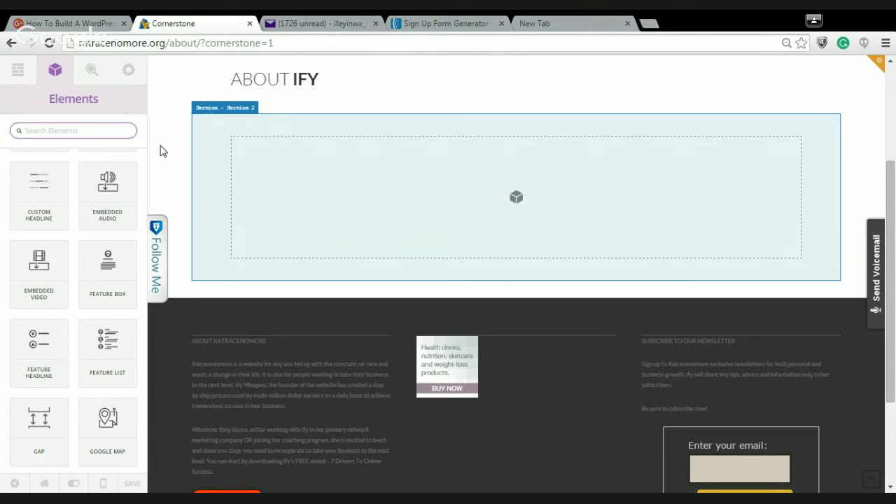
pyautogui.click(145, 169)
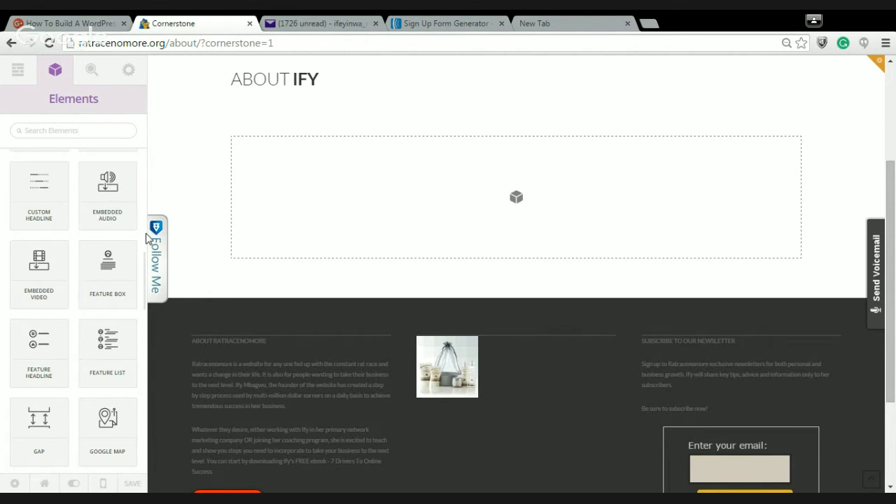
pyautogui.moveTo(146, 278); pyautogui.dragTo(140, 147)
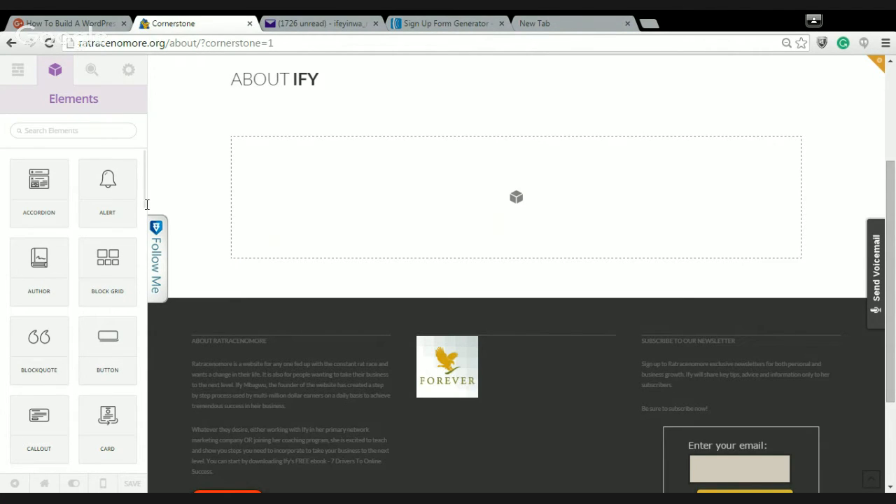
pyautogui.moveTo(144, 197); pyautogui.dragTo(139, 320)
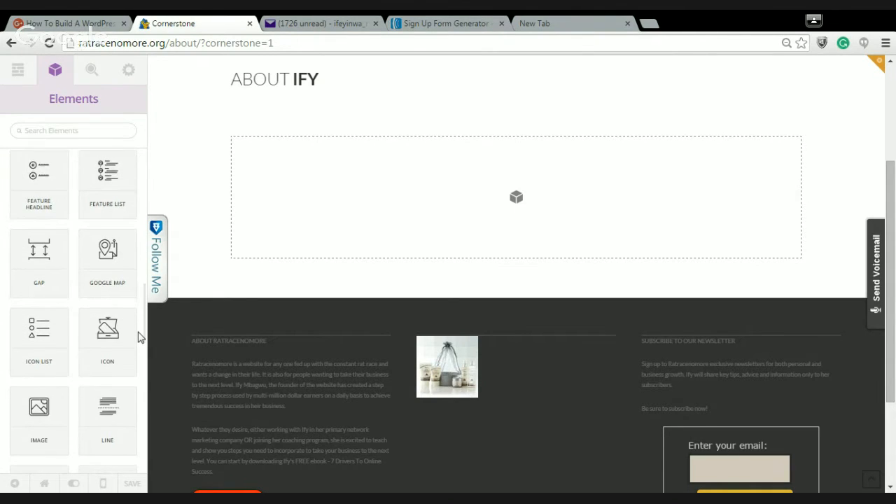
pyautogui.moveTo(139, 352); pyautogui.dragTo(138, 360)
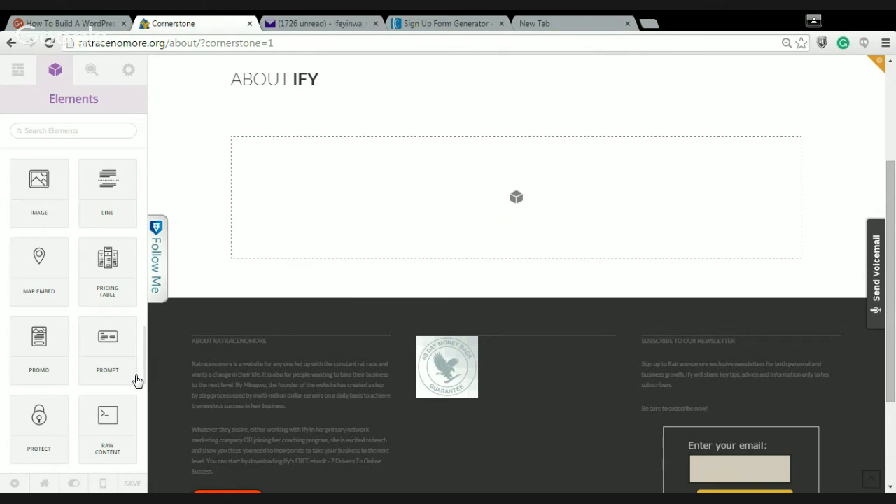
pyautogui.moveTo(138, 392); pyautogui.dragTo(137, 330)
pyautogui.moveTo(137, 238); pyautogui.dragTo(136, 175)
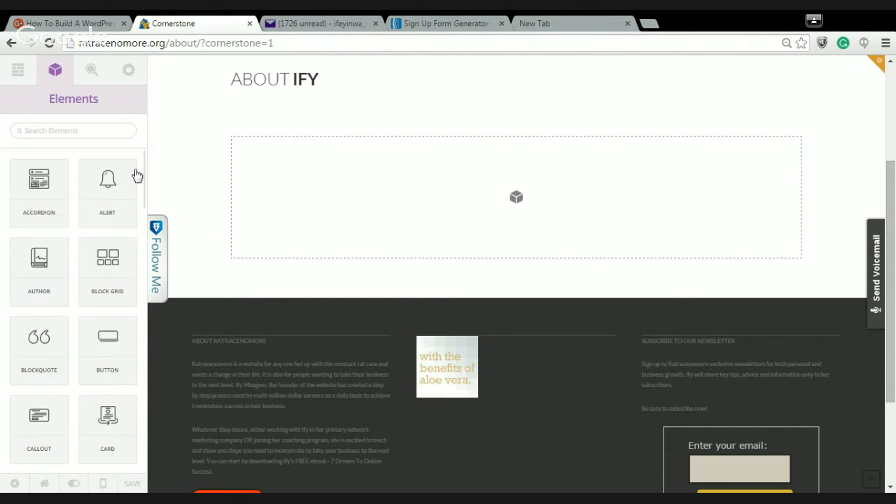
# Search the elements for "image" and clear the search again
pyautogui.click(110, 130)
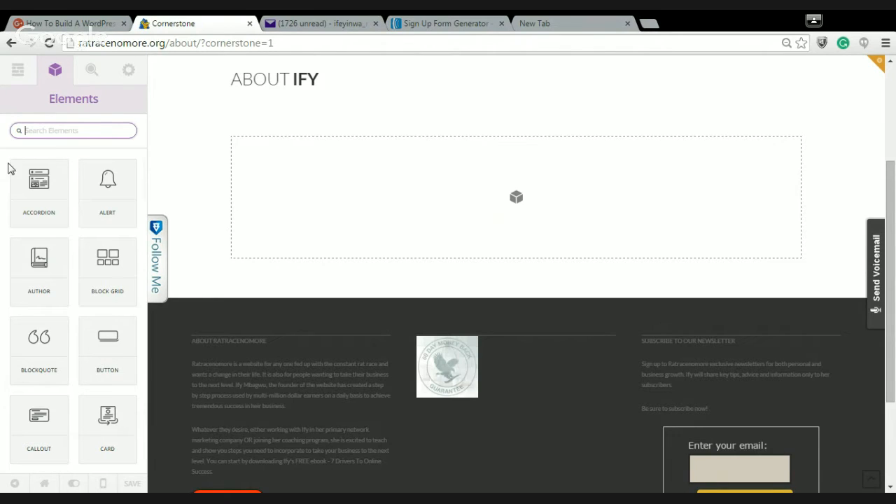
pyautogui.write('image')
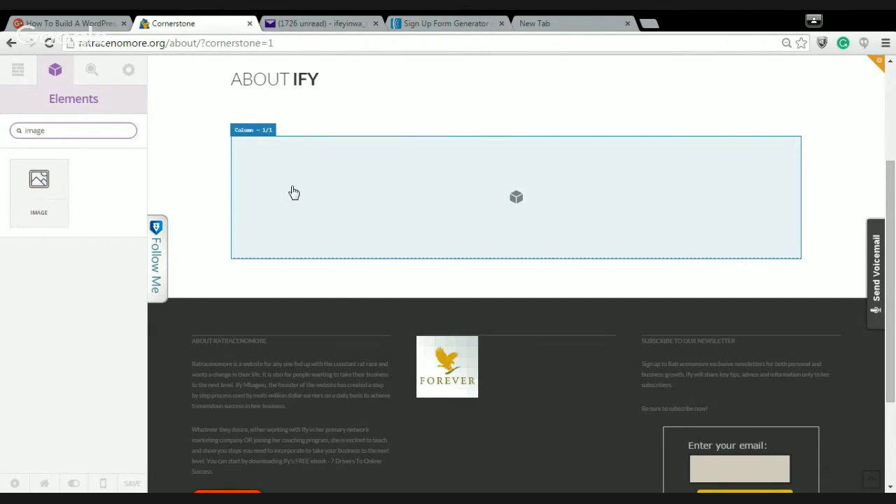
pyautogui.press('BackSpace')
pyautogui.press('BackSpace')
pyautogui.press('BackSpace')
pyautogui.press('BackSpace')
pyautogui.press('BackSpace')
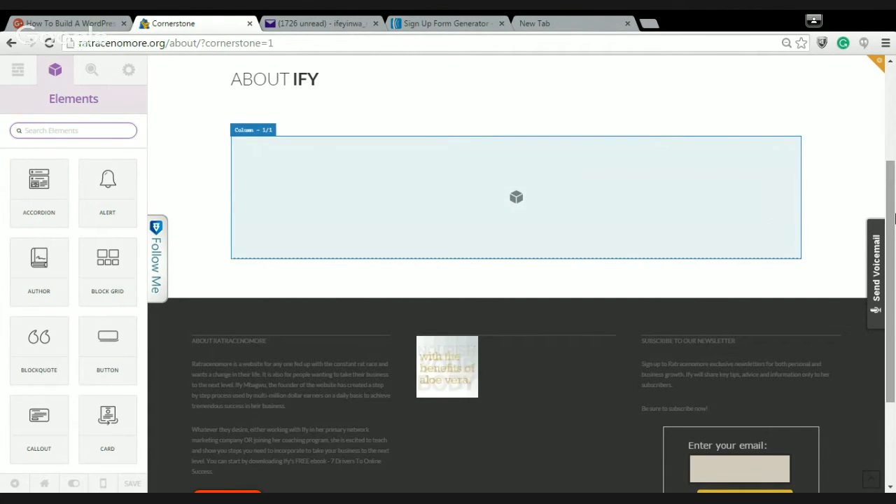
# Delete the empty second section, including its contents, from the page
pyautogui.moveTo(894, 219); pyautogui.dragTo(894, 137)
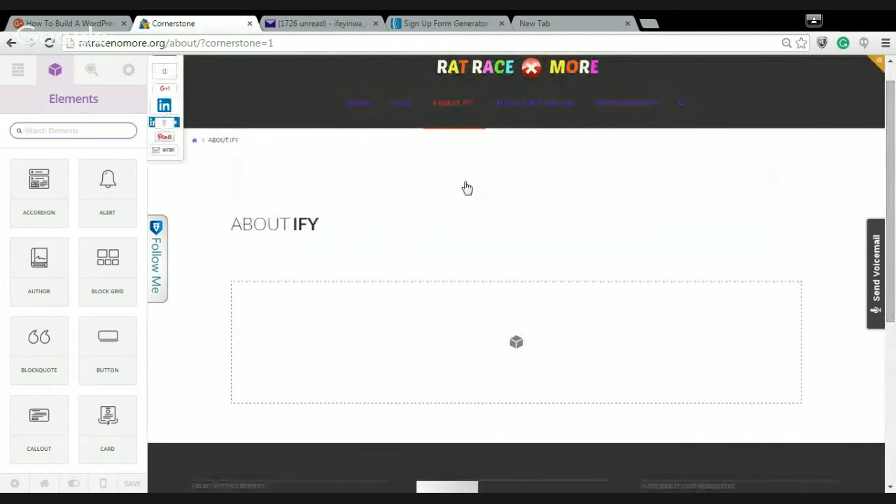
pyautogui.click(416, 342)
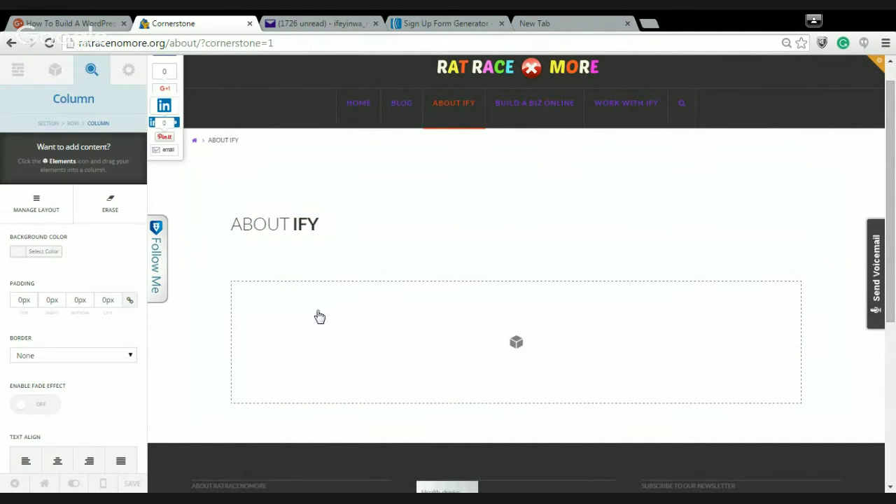
pyautogui.click(203, 275)
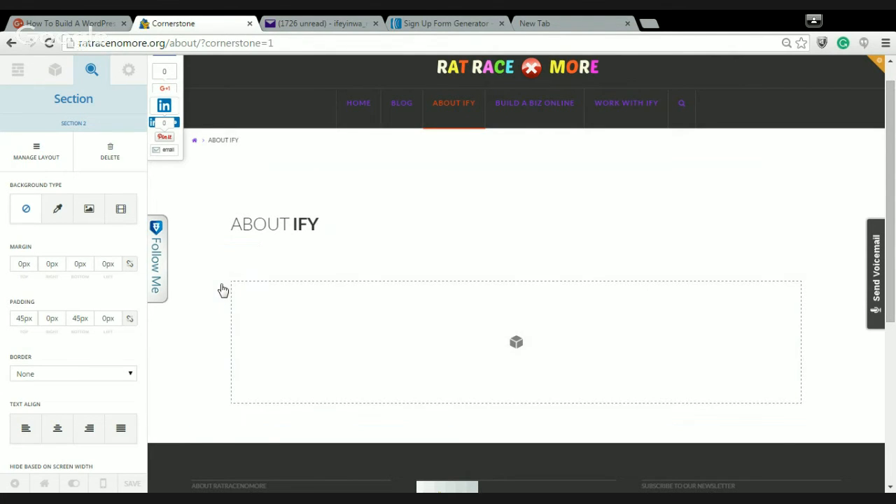
pyautogui.click(109, 155)
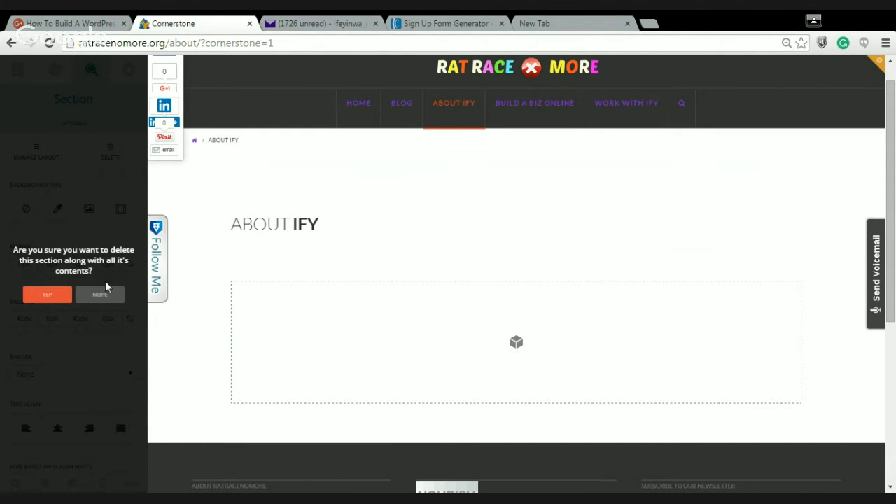
pyautogui.click(62, 297)
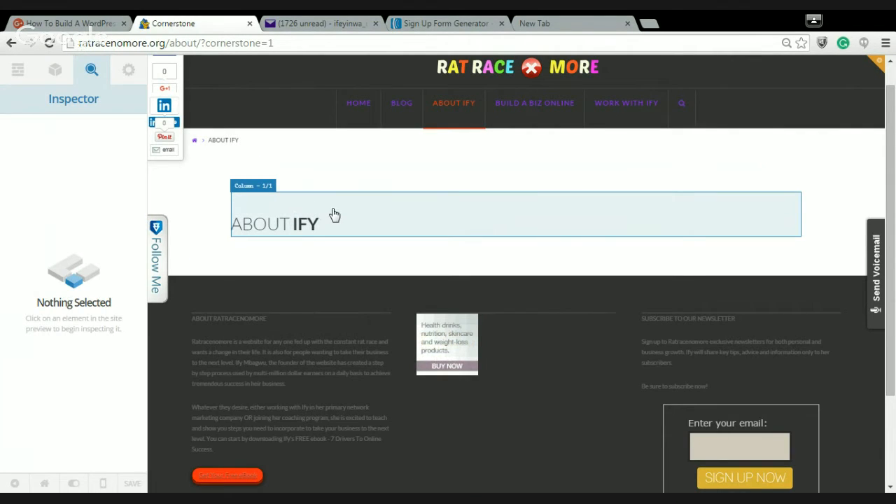
# Give Row 1 of the headline section a 2/3 + 1/3 column layout, after trying 1/2 + 1/2 and 1/3 + 2/3
pyautogui.click(359, 215)
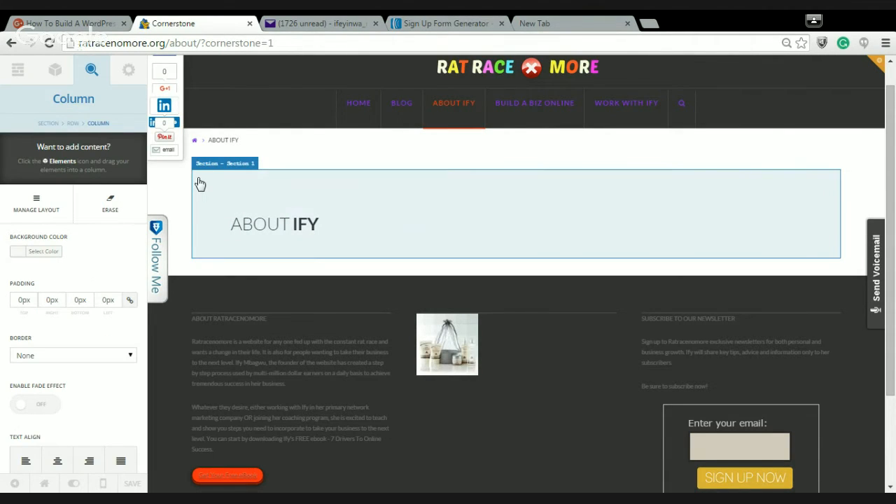
pyautogui.click(204, 186)
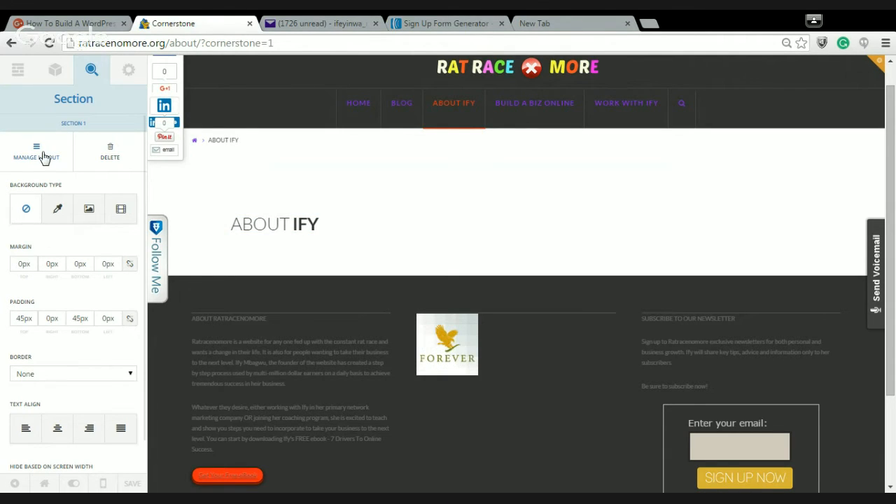
pyautogui.click(44, 156)
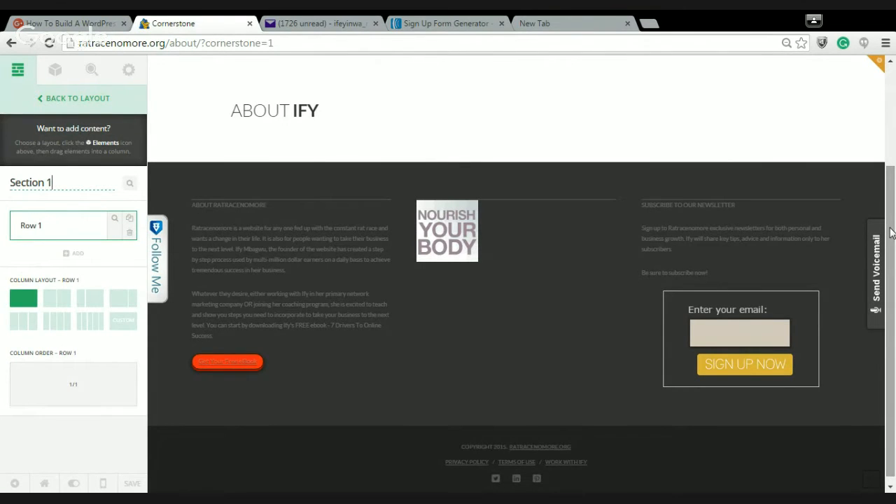
pyautogui.scroll(1, 891, 233)
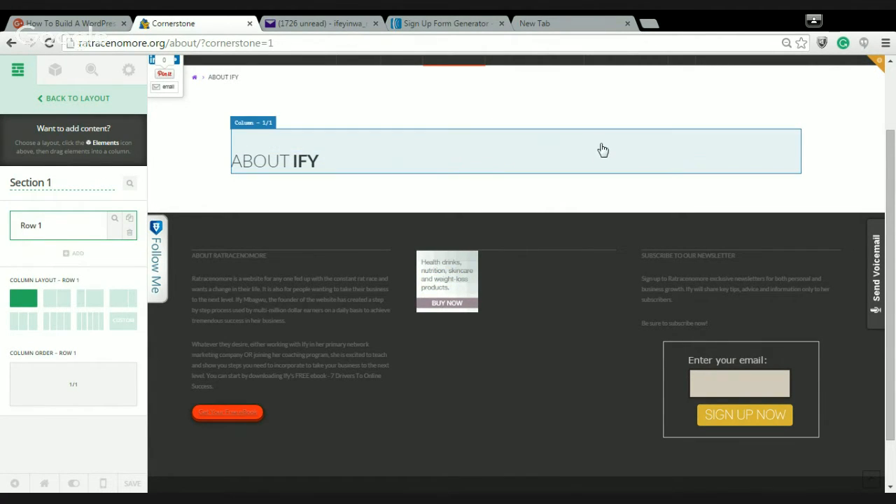
pyautogui.click(60, 303)
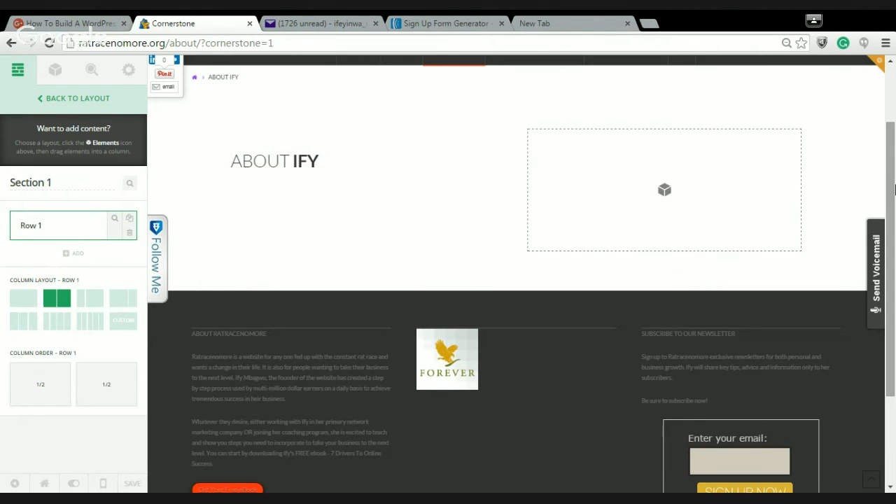
pyautogui.moveTo(892, 183); pyautogui.dragTo(893, 160)
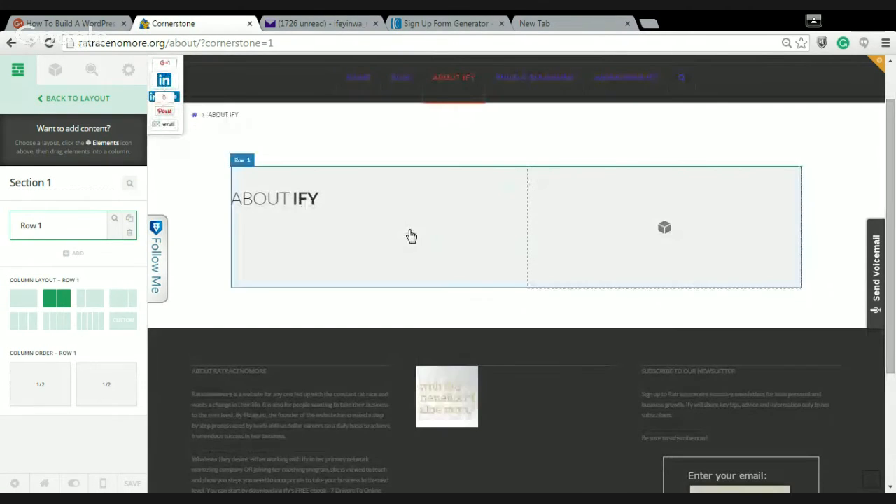
pyautogui.click(91, 300)
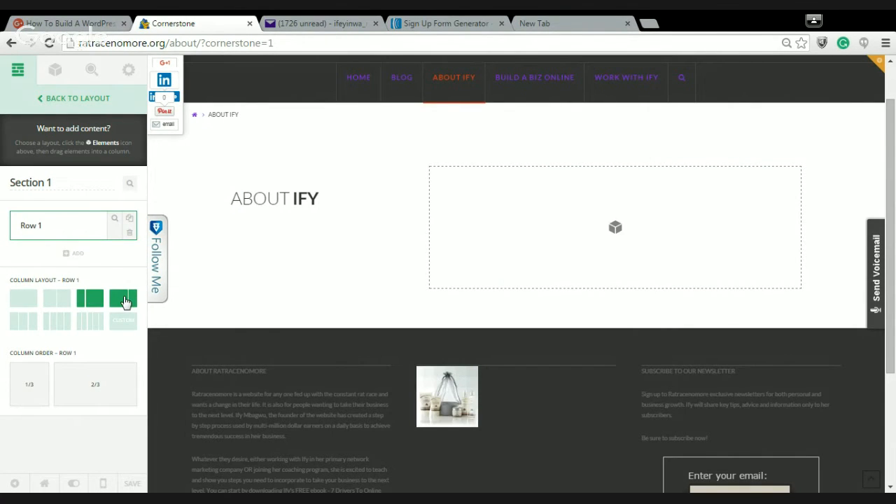
pyautogui.click(124, 299)
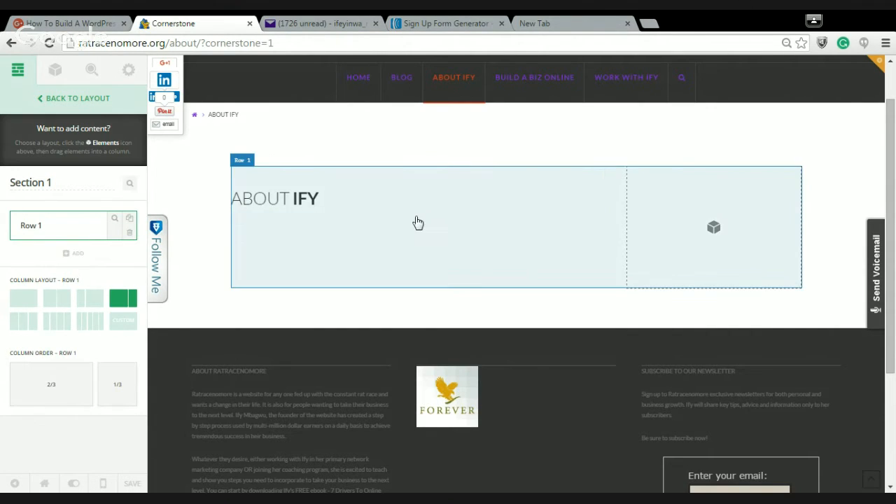
# Try the row with its column container switched off, and switch the container back on
pyautogui.click(418, 223)
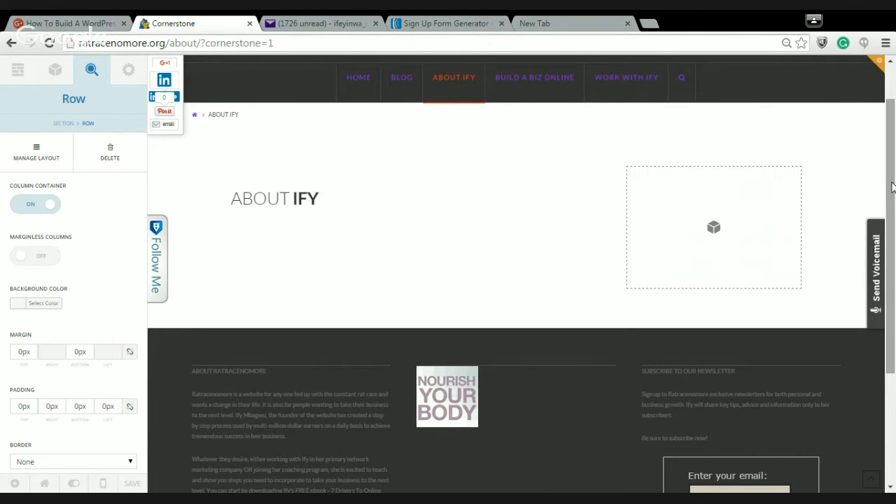
pyautogui.moveTo(892, 188); pyautogui.dragTo(894, 149)
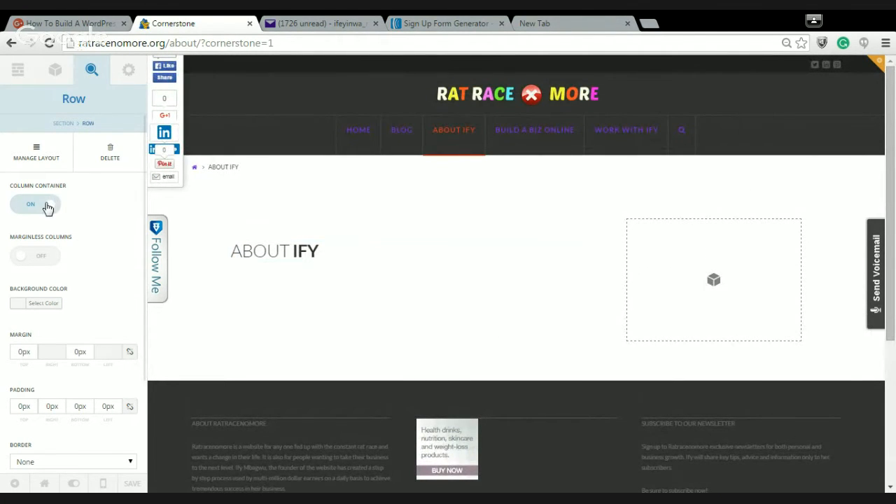
pyautogui.click(42, 204)
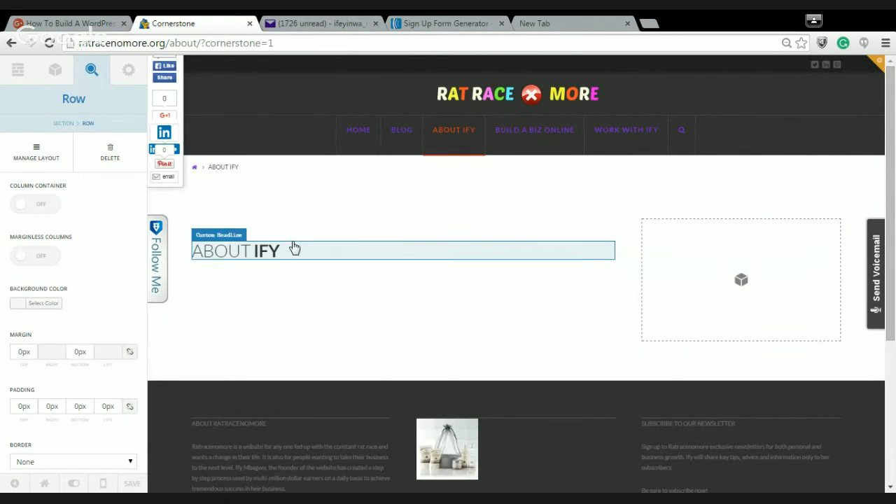
pyautogui.click(22, 209)
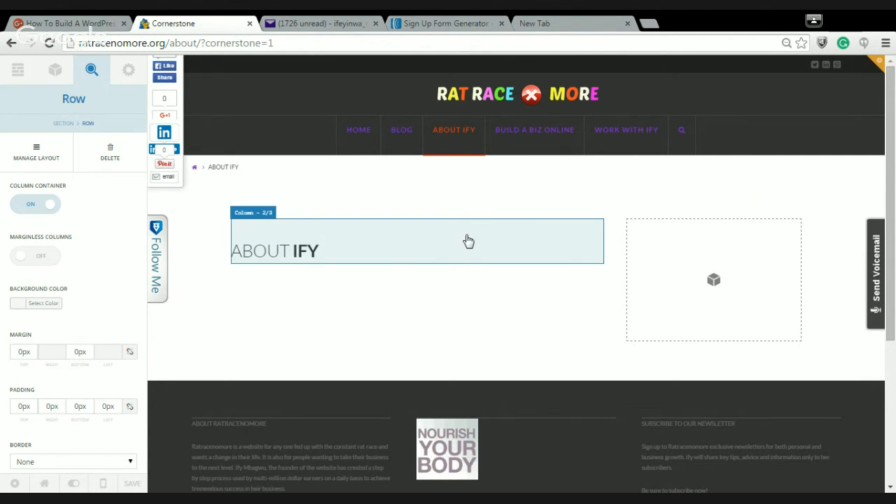
# Search Google for "dummy text" in the spare browser tab and copy the generator's Lorem ipsum passage up to "Quisque rutrum."
pyautogui.click(466, 245)
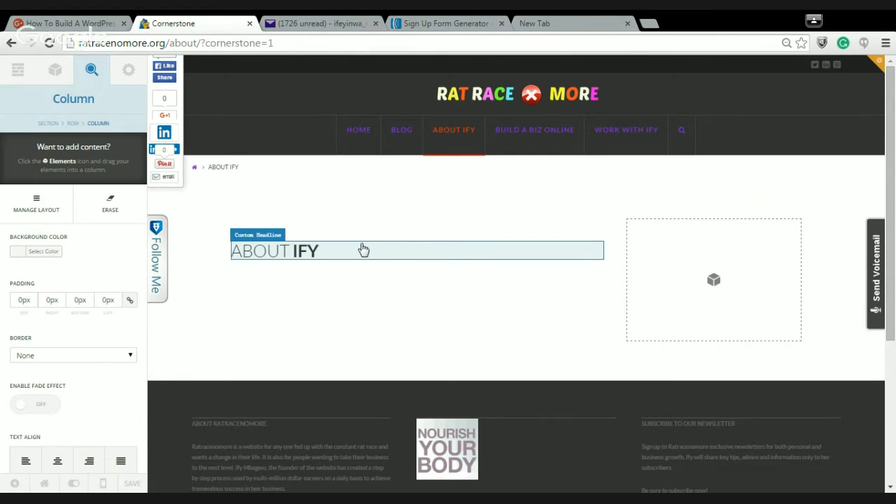
pyautogui.click(397, 254)
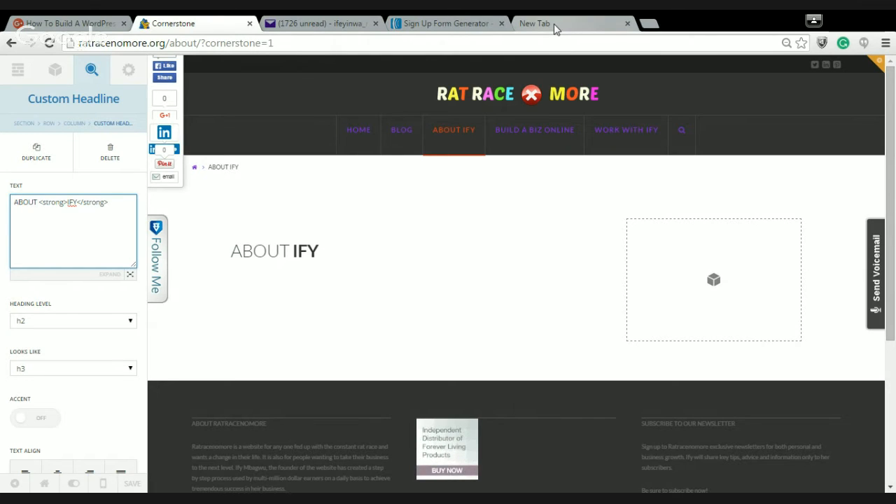
pyautogui.click(554, 23)
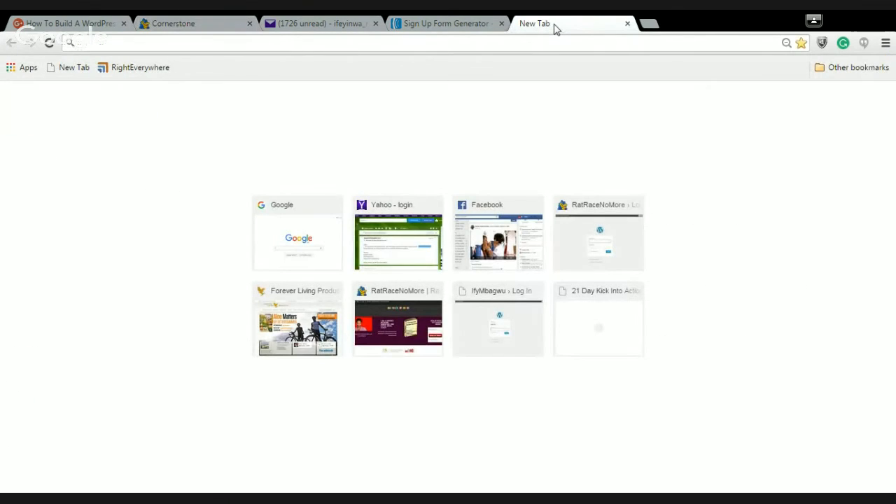
pyautogui.click(306, 236)
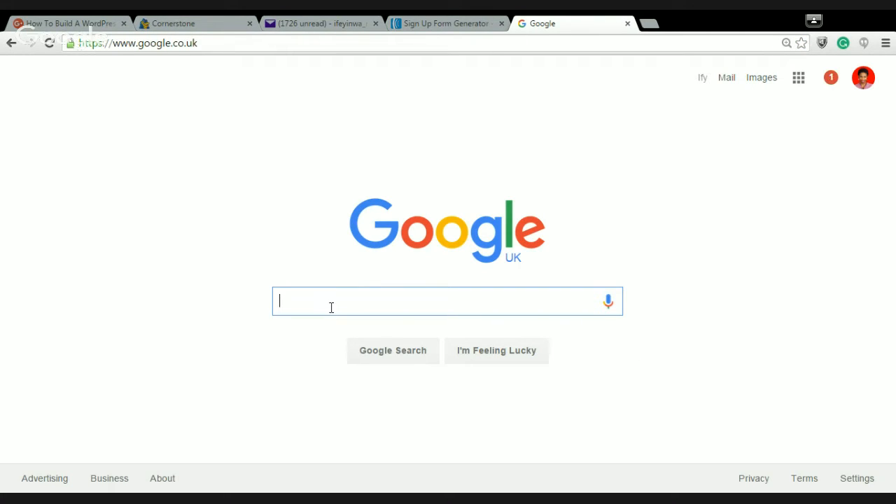
pyautogui.write('dummy te')
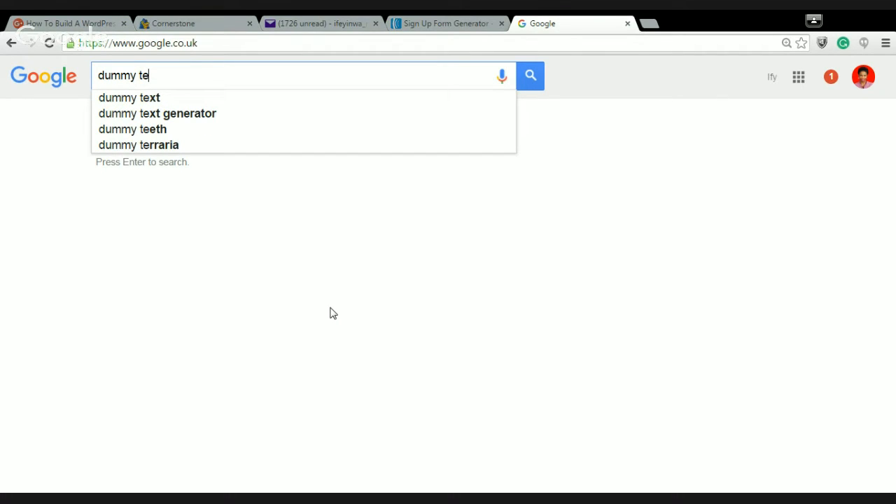
pyautogui.write('xt')
pyautogui.click(330, 188)
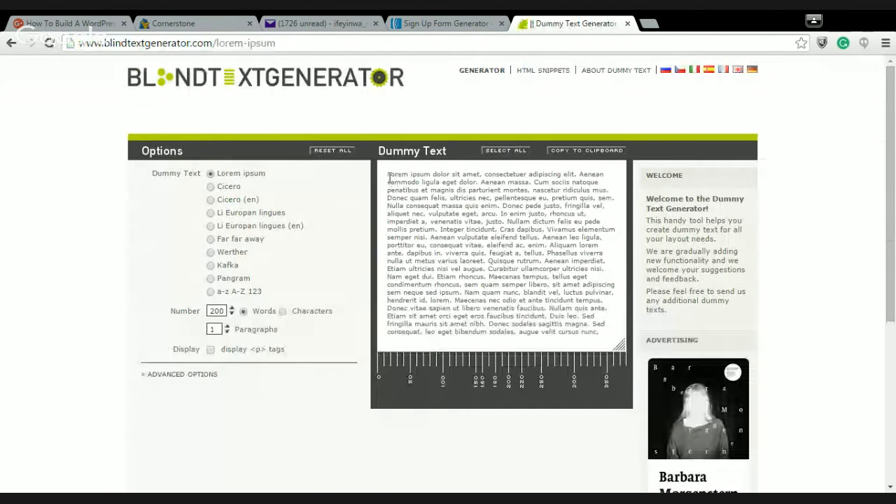
pyautogui.moveTo(389, 176); pyautogui.dragTo(549, 258)
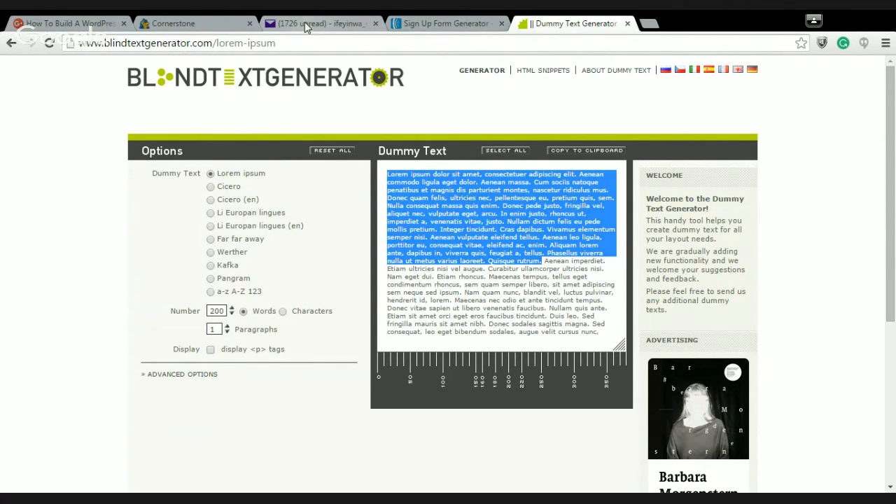
# Return to Cornerstone, paste the copied Lorem ipsum passage below the title in the custom headline's text, and check it in the expanded editor
pyautogui.click(186, 27)
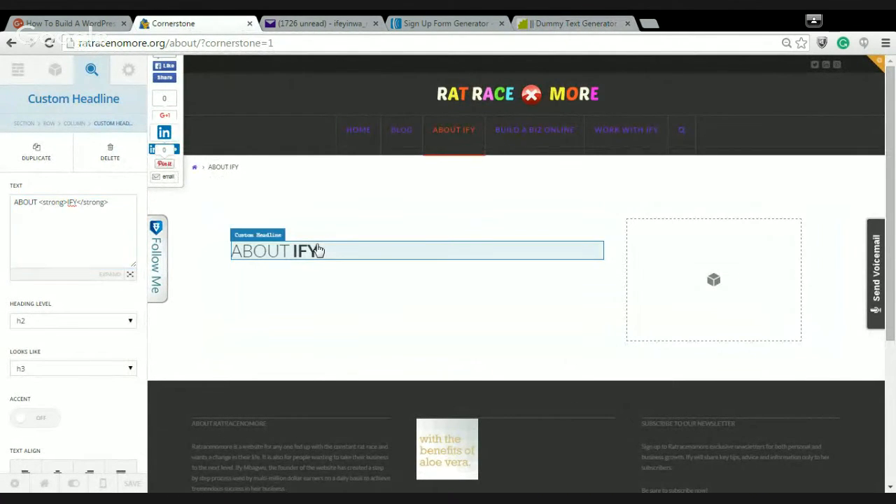
pyautogui.click(112, 203)
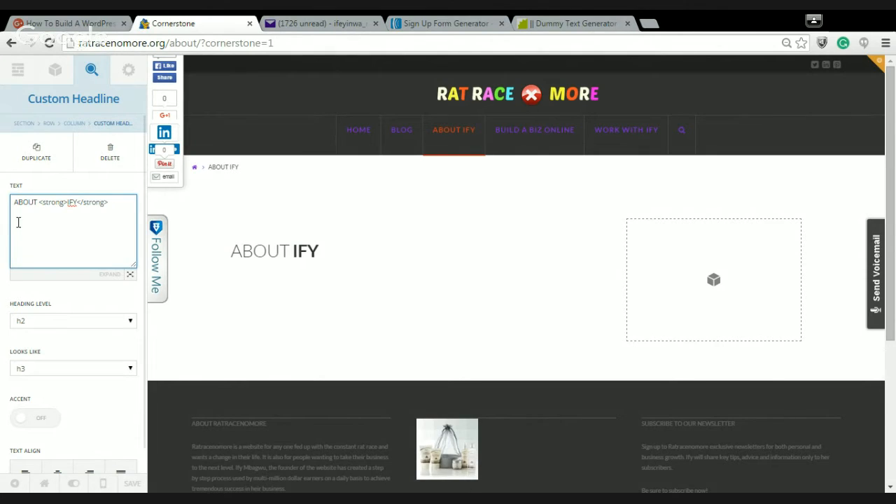
pyautogui.press('Return')
pyautogui.write('vulputate eleifend tellus. Aenean leo ligula, porttitor eu, consequat vitae, eleifend ac, enim. Aliquam lorem ante, dapibus in, viverra quis, feugiat a, tellus. Phasellus viverra nulla ut metus varius laoreet. Quisque rutrum.')
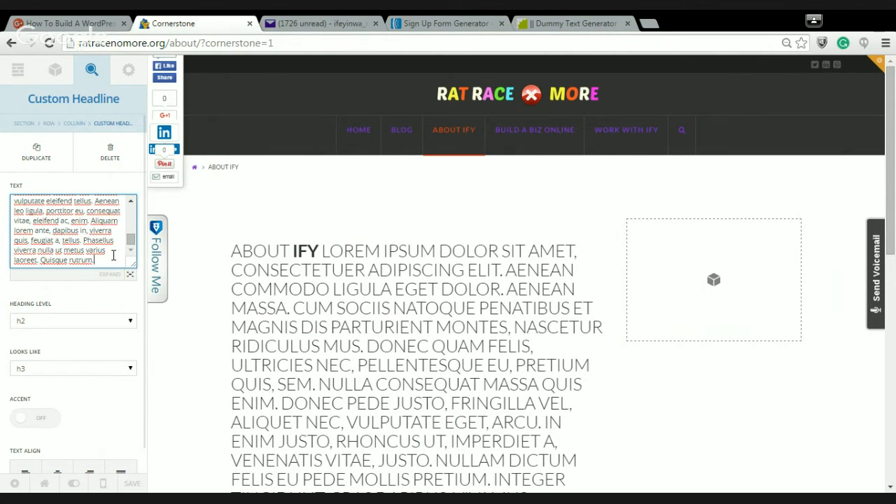
pyautogui.click(130, 275)
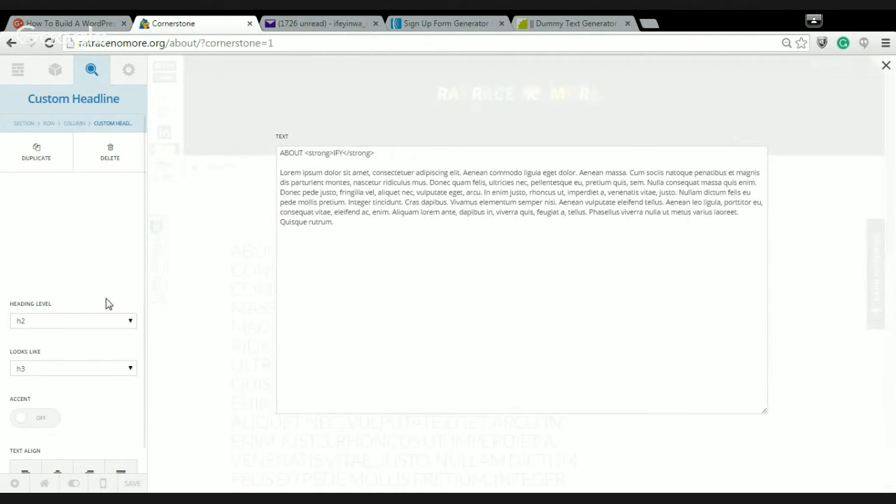
pyautogui.click(886, 67)
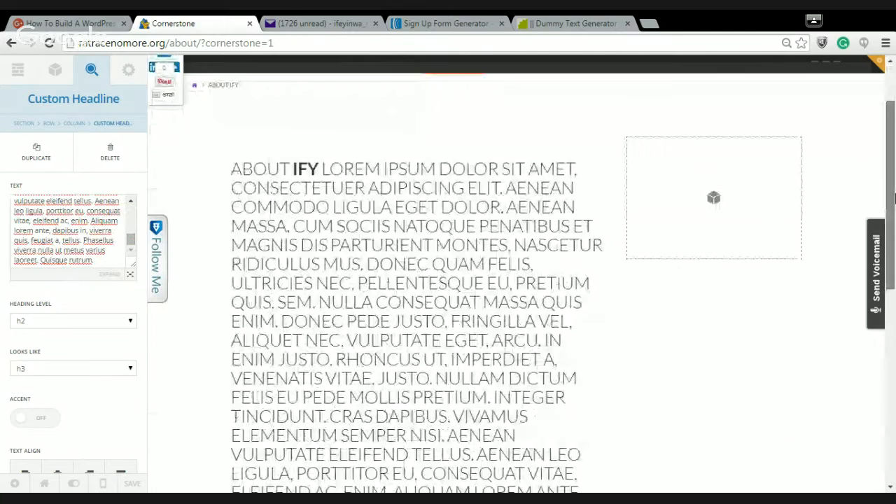
pyautogui.moveTo(894, 199)
pyautogui.mouseDown()
pyautogui.moveTo(894, 293)
pyautogui.moveTo(892, 191)
pyautogui.mouseUp()
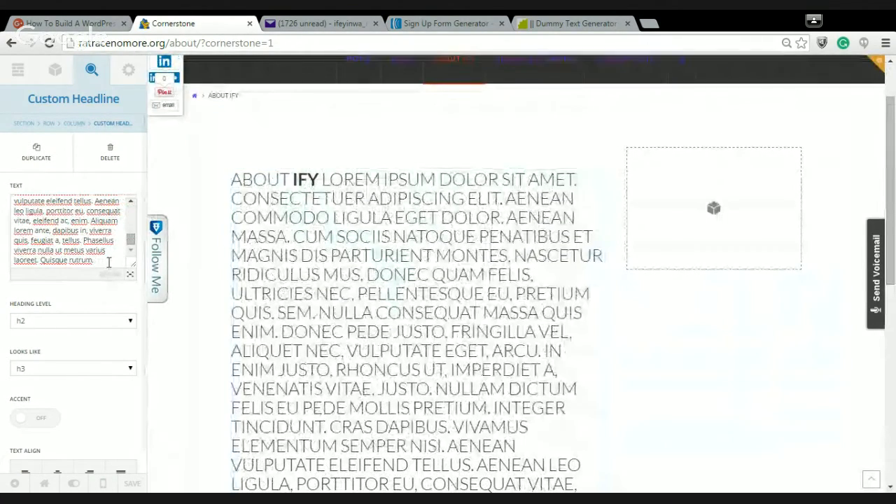
# Remove the <strong> and </strong> tags around the name in the headline text
pyautogui.moveTo(132, 241); pyautogui.dragTo(132, 203)
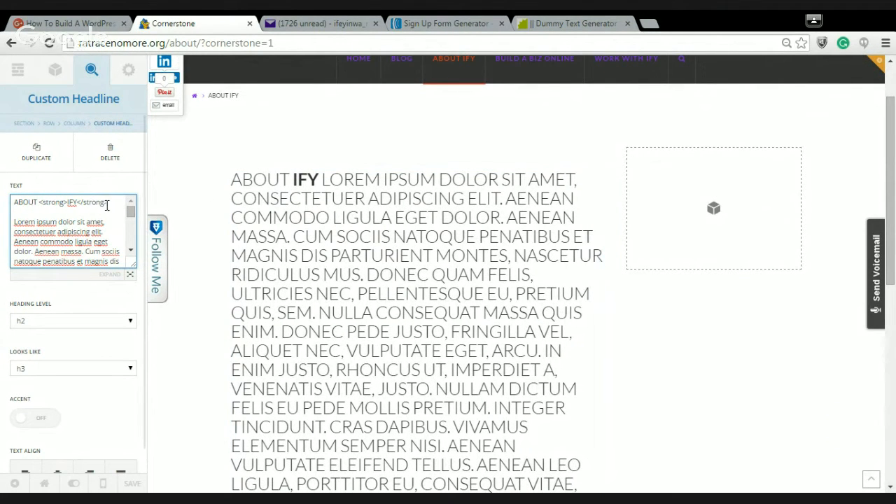
pyautogui.press('BackSpace')
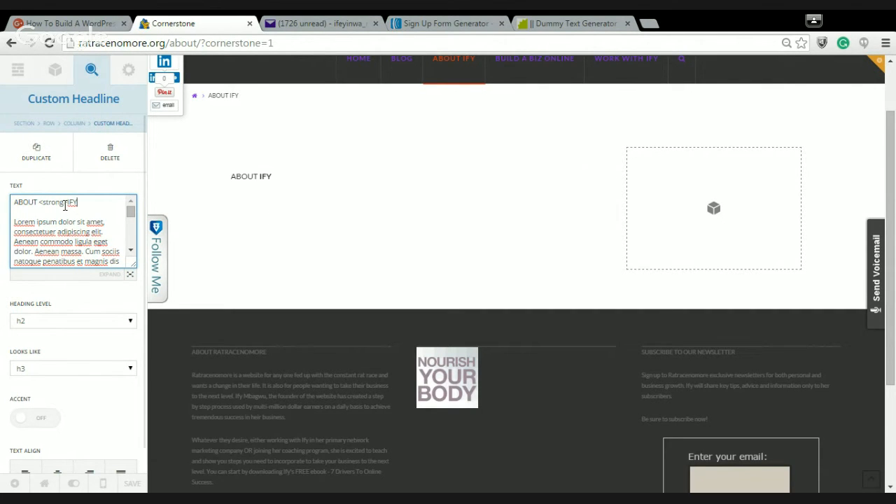
pyautogui.press('BackSpace')
pyautogui.press('BackSpace')
pyautogui.press('BackSpace')
pyautogui.press('BackSpace')
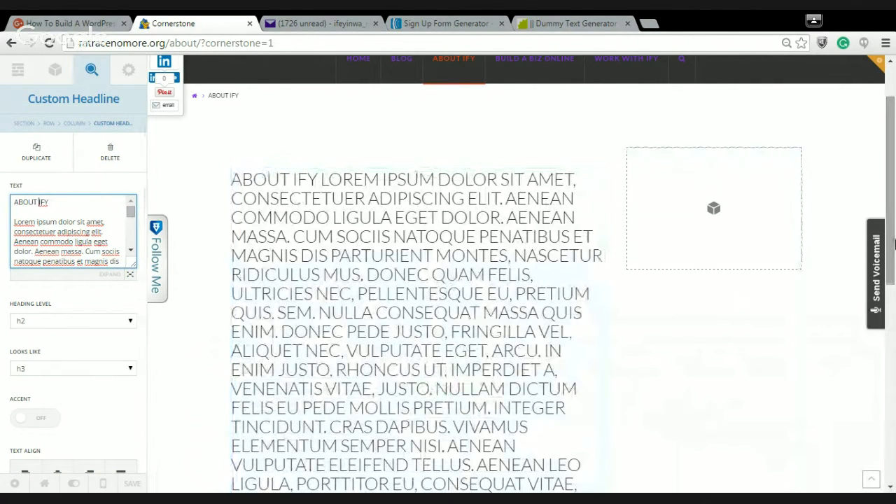
# Delete the blank line between the title and the Lorem ipsum passage in the headline text
pyautogui.moveTo(893, 242); pyautogui.dragTo(894, 350)
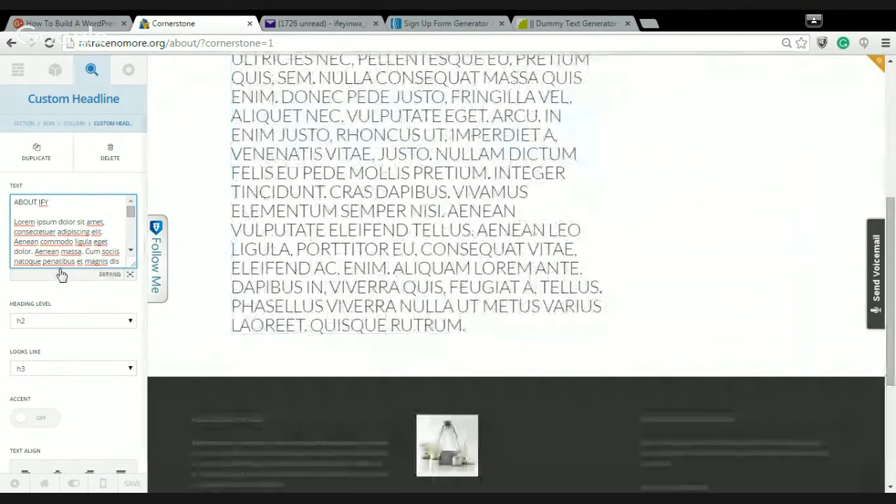
pyautogui.click(11, 219)
pyautogui.press('BackSpace')
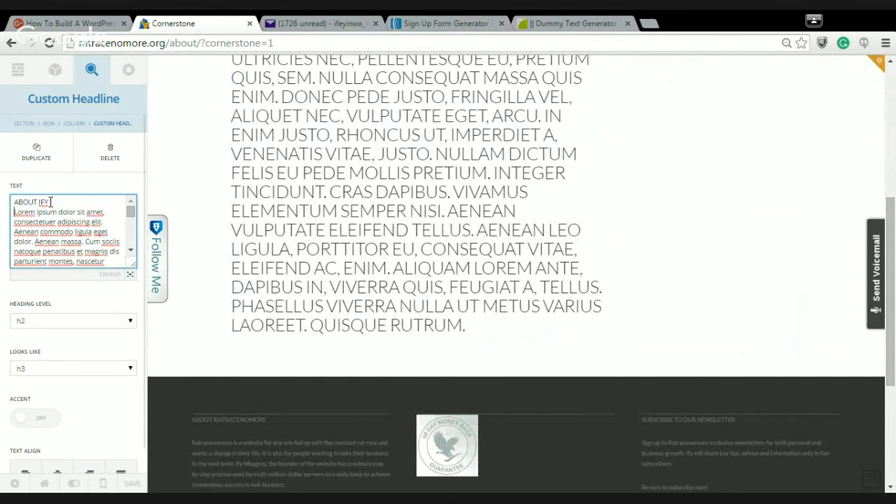
# Delete the Lorem ipsum passage from the custom headline's text, keeping only the title line
pyautogui.moveTo(14, 212); pyautogui.dragTo(129, 282)
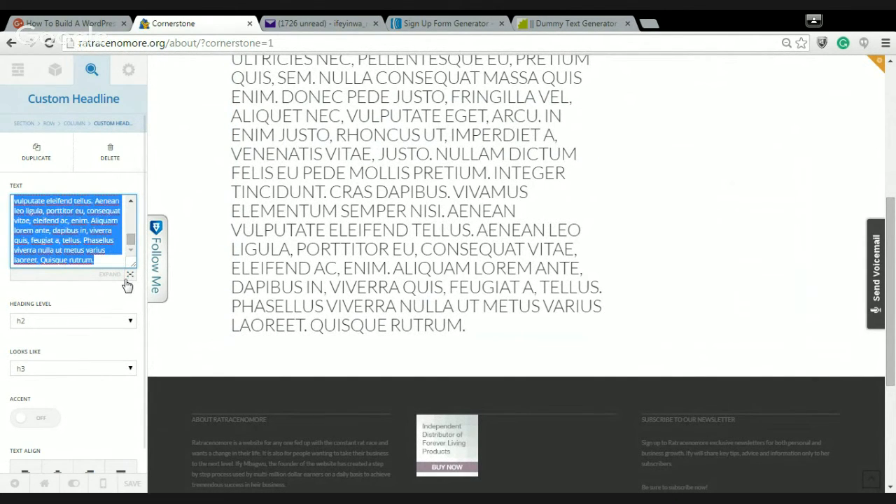
pyautogui.write('ABOUT IFY')
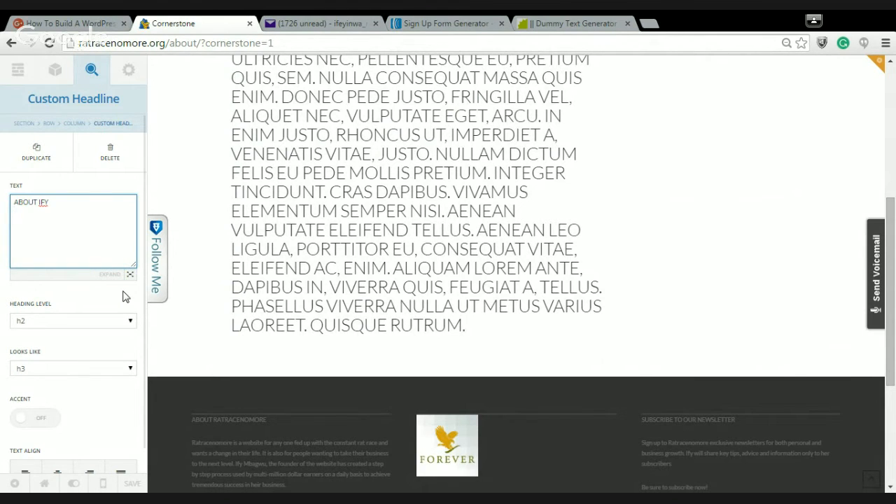
pyautogui.click(122, 291)
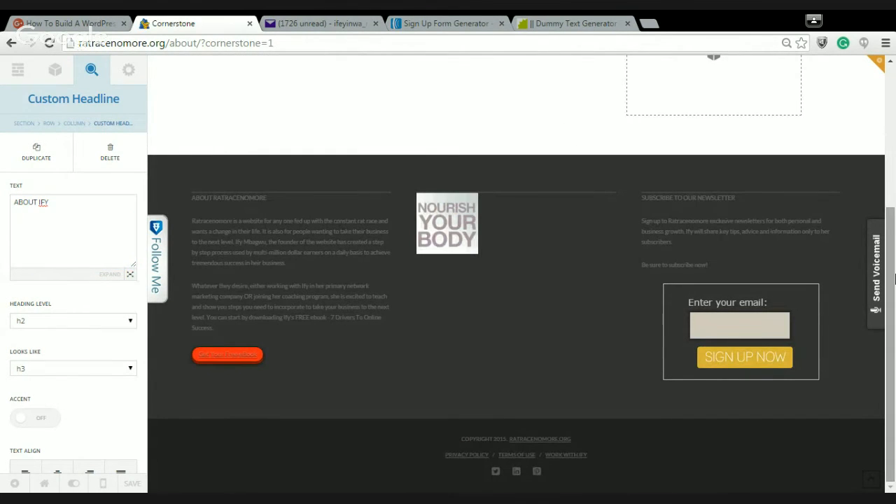
pyautogui.moveTo(892, 270); pyautogui.dragTo(892, 157)
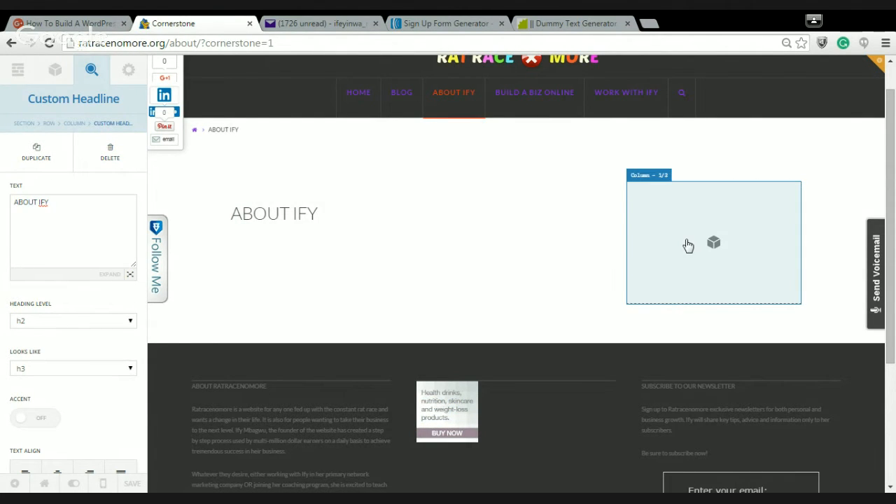
# Select Section 1 and give it a Solid border
pyautogui.click(687, 242)
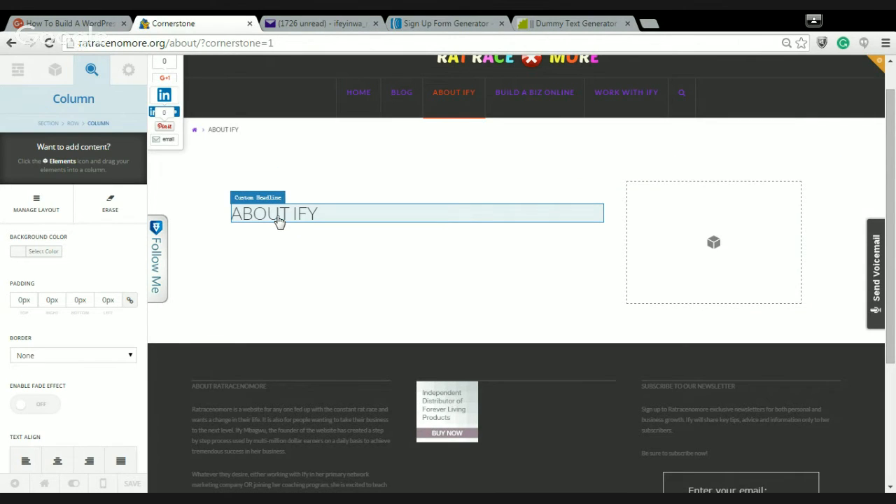
pyautogui.click(203, 179)
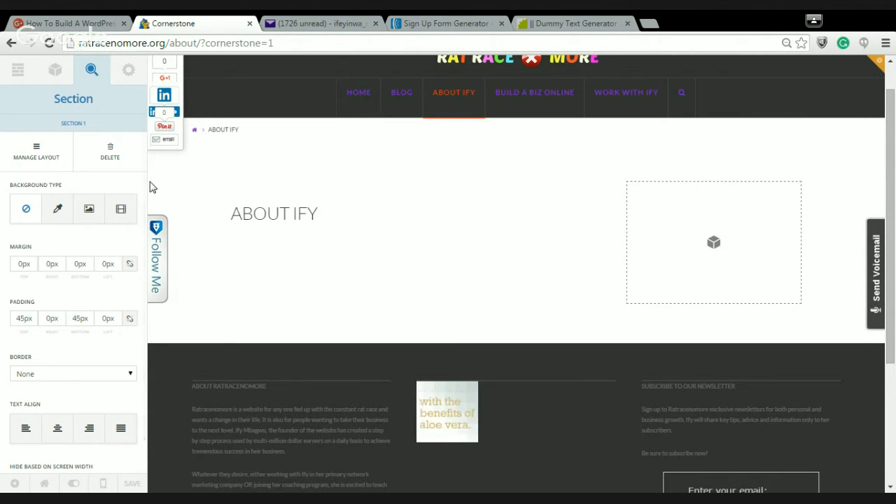
pyautogui.moveTo(144, 187); pyautogui.dragTo(145, 231)
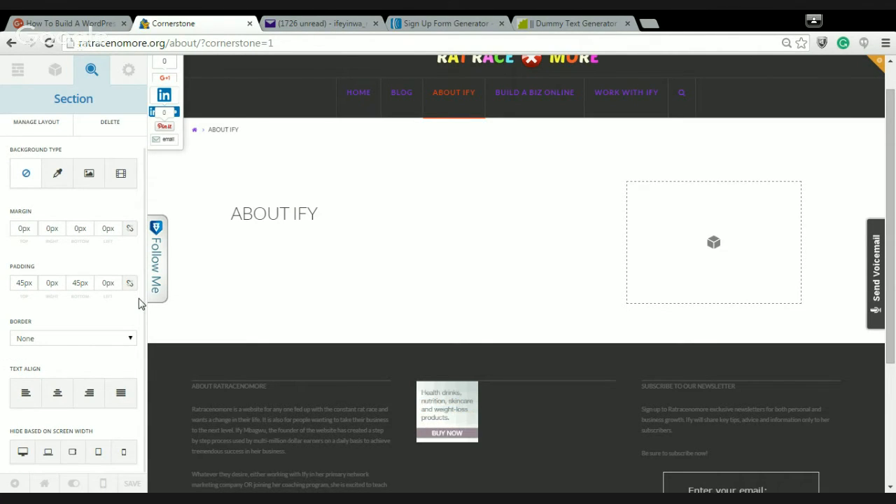
pyautogui.click(131, 338)
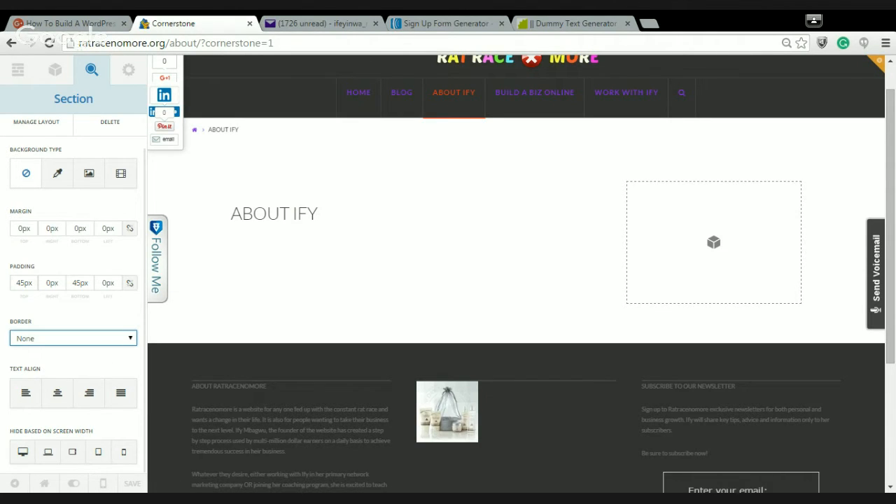
pyautogui.click(116, 363)
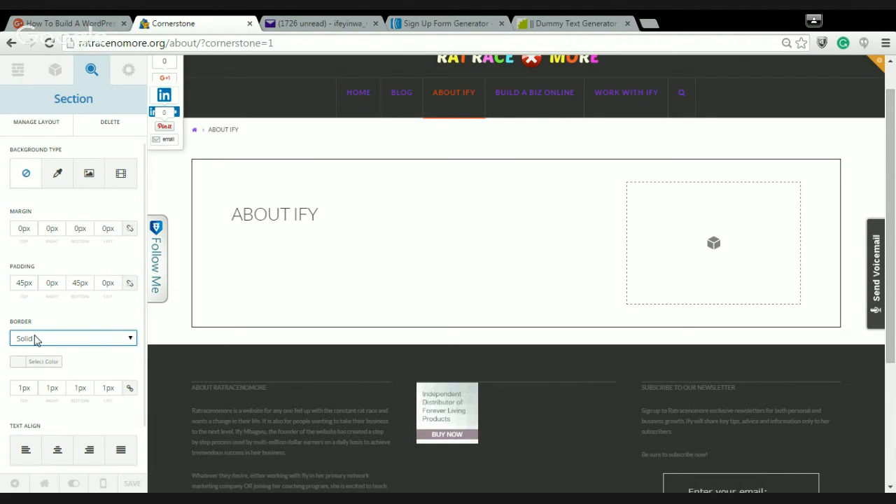
# Set the section's border color to a light purple, #bf9ce2
pyautogui.click(25, 363)
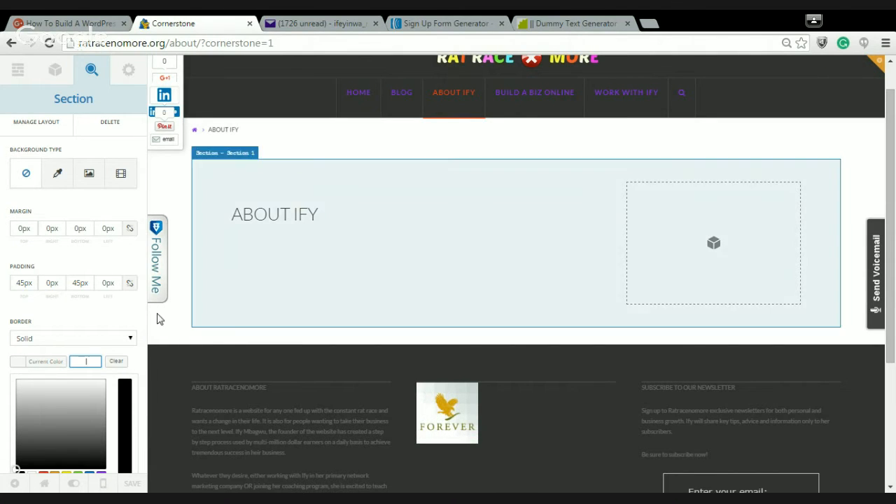
pyautogui.moveTo(144, 320); pyautogui.dragTo(141, 365)
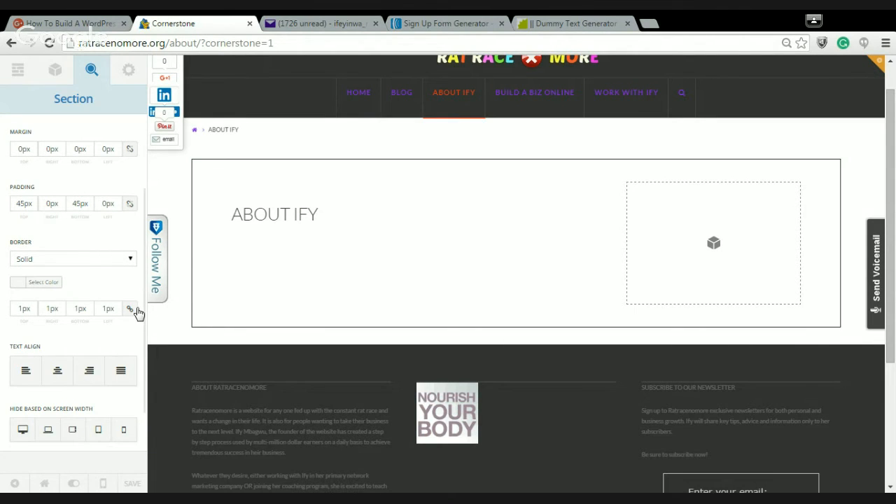
pyautogui.moveTo(144, 320); pyautogui.dragTo(143, 273)
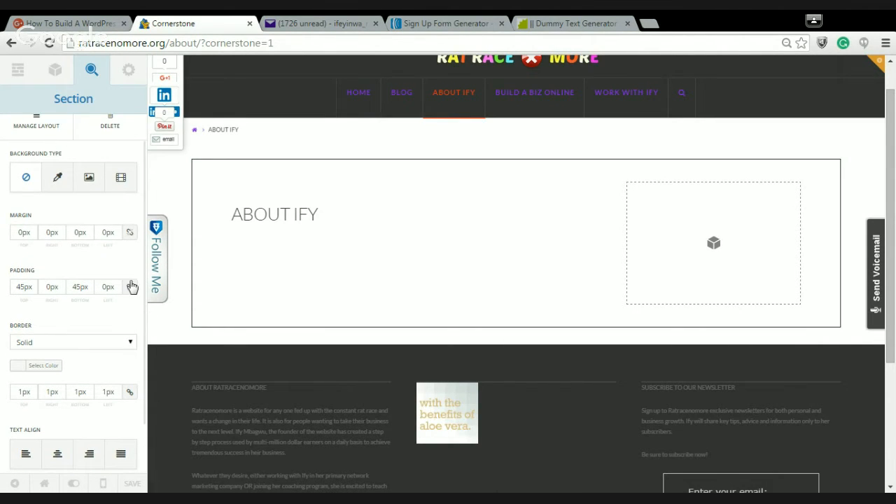
pyautogui.click(18, 368)
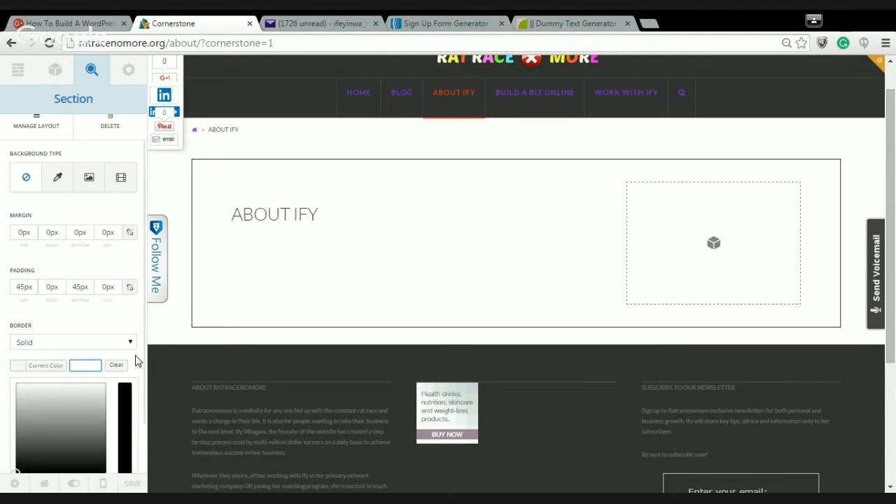
pyautogui.scroll(-3, 143, 378)
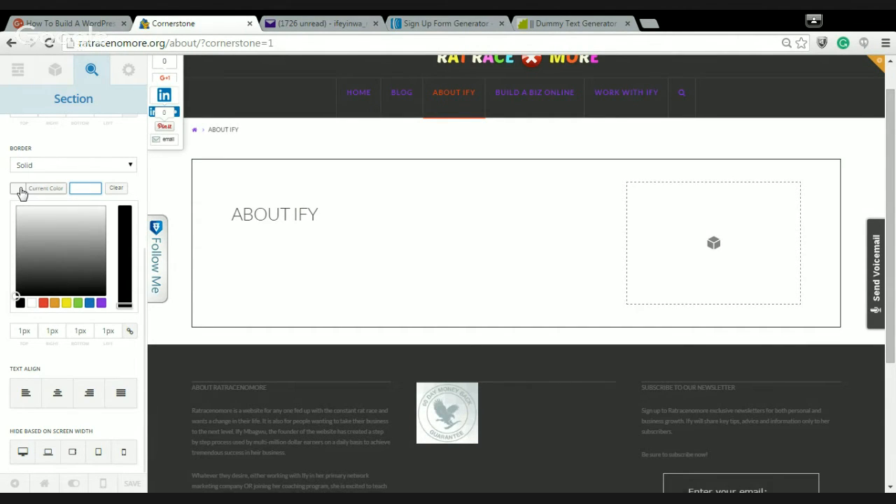
pyautogui.click(101, 303)
pyautogui.moveTo(123, 223); pyautogui.dragTo(123, 275)
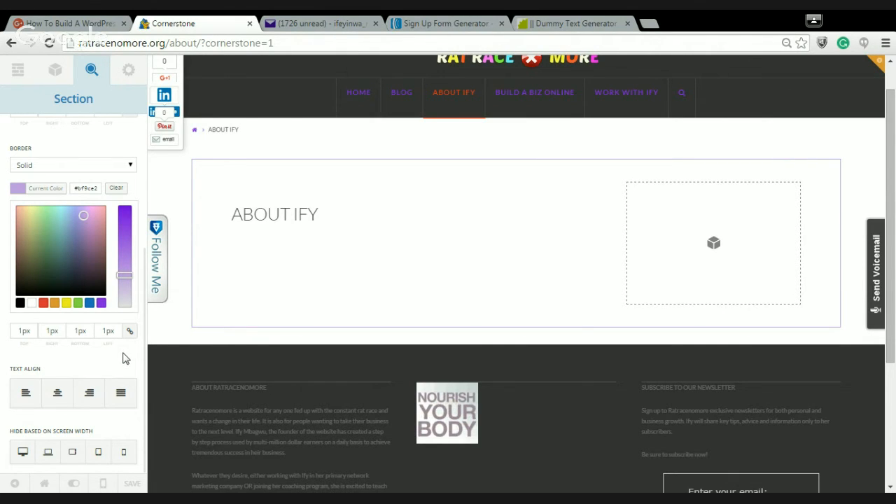
pyautogui.click(119, 369)
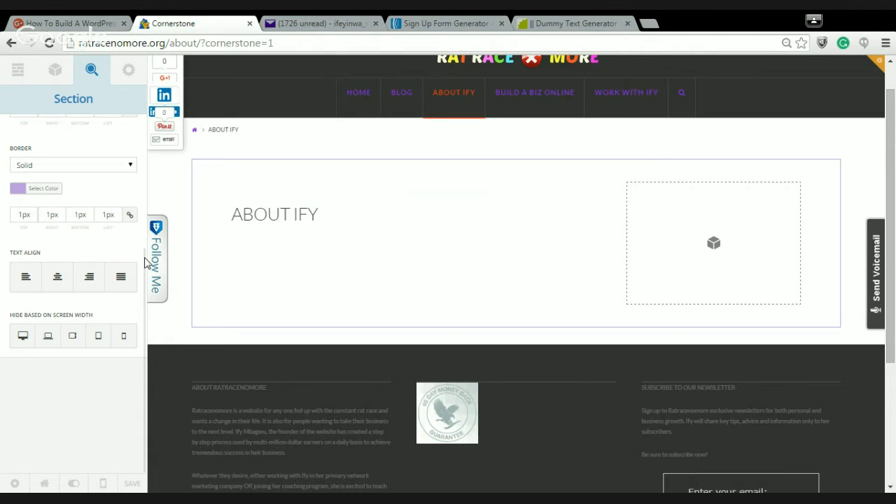
# Find the Text element in the elements library and try to place it below the headline in the 2/3 column
pyautogui.scroll(2, 143, 224)
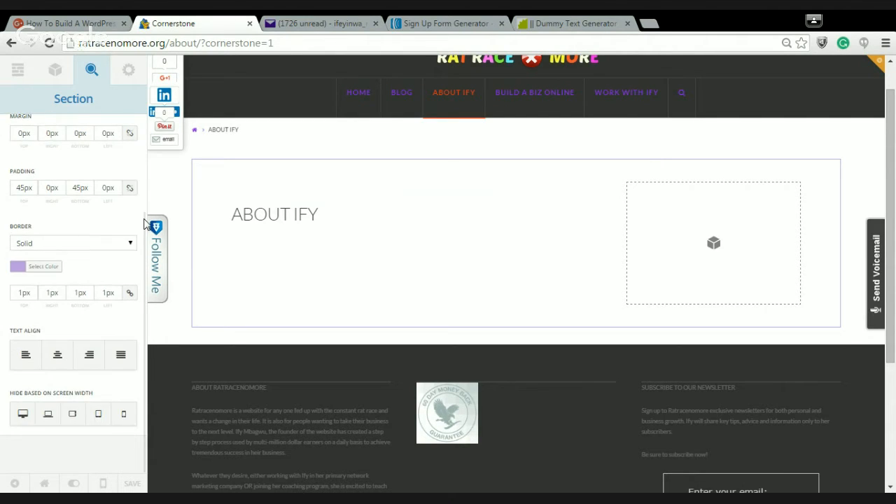
pyautogui.scroll(1, 140, 175)
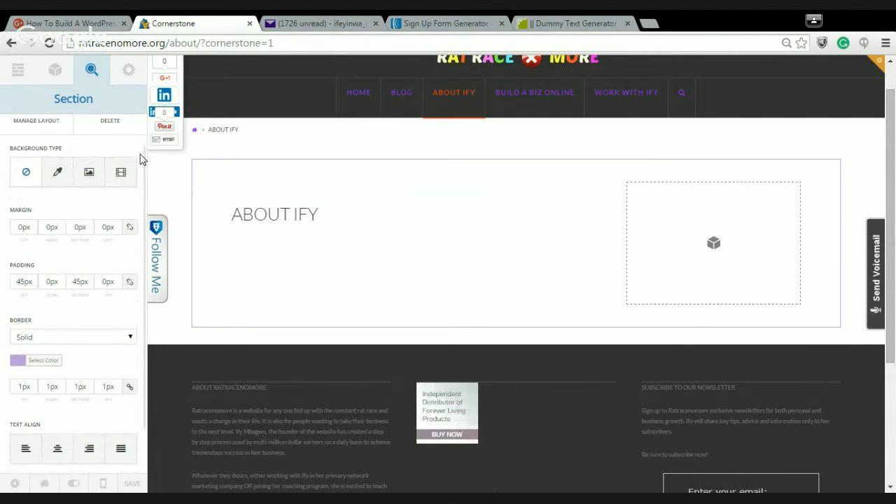
pyautogui.click(370, 287)
pyautogui.click(56, 79)
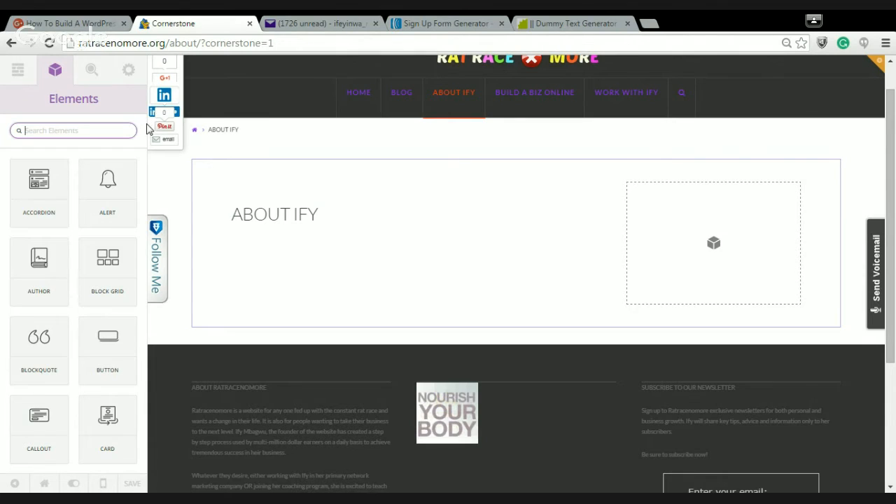
pyautogui.moveTo(143, 176); pyautogui.dragTo(144, 186)
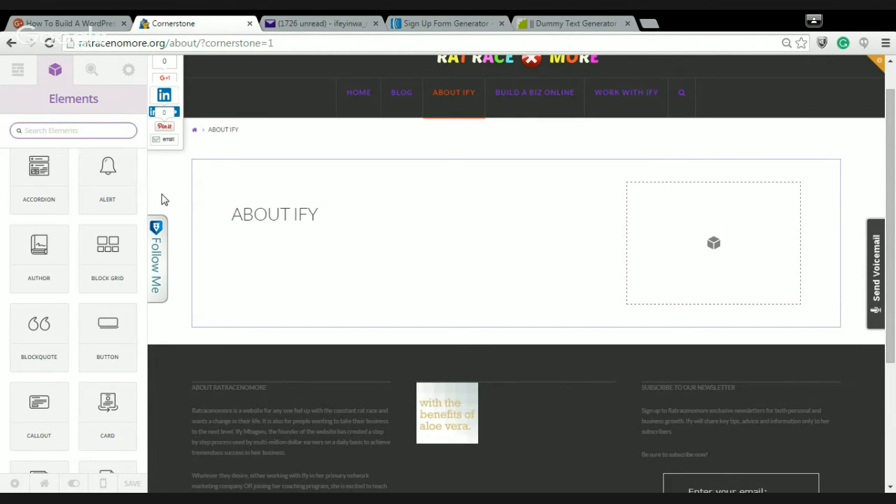
pyautogui.moveTo(145, 219); pyautogui.dragTo(141, 330)
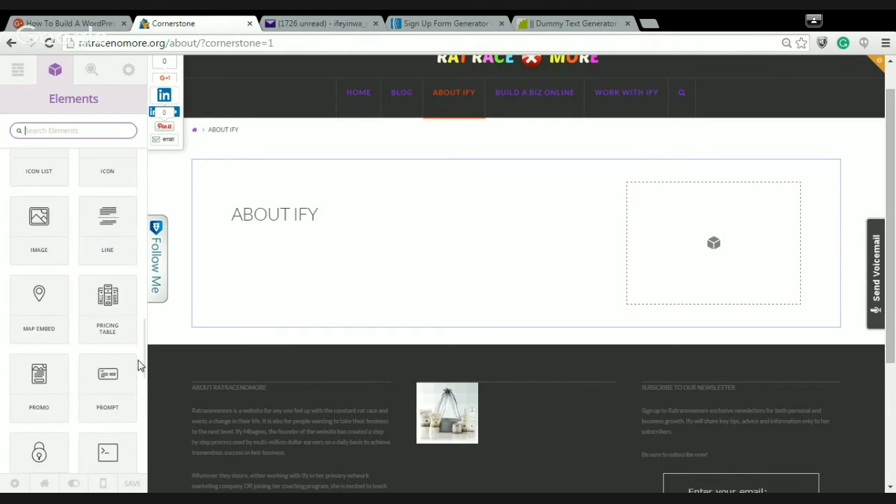
pyautogui.moveTo(138, 395); pyautogui.dragTo(137, 416)
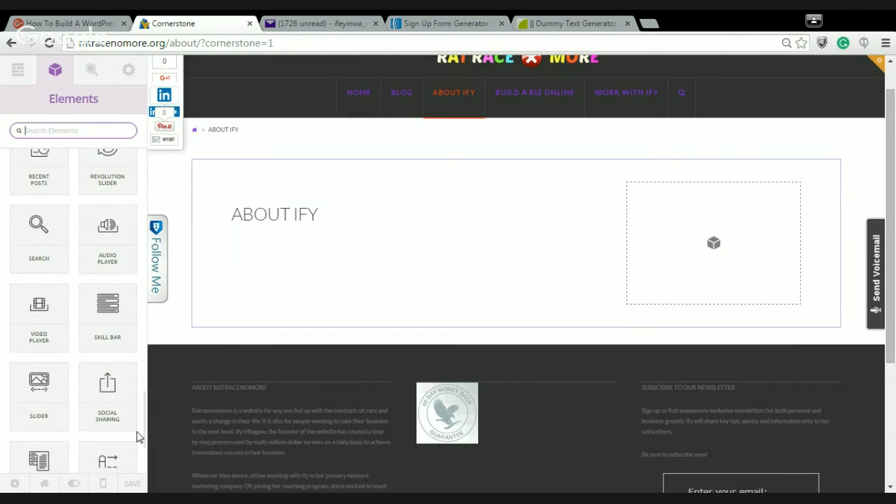
pyautogui.moveTo(139, 455); pyautogui.dragTo(138, 469)
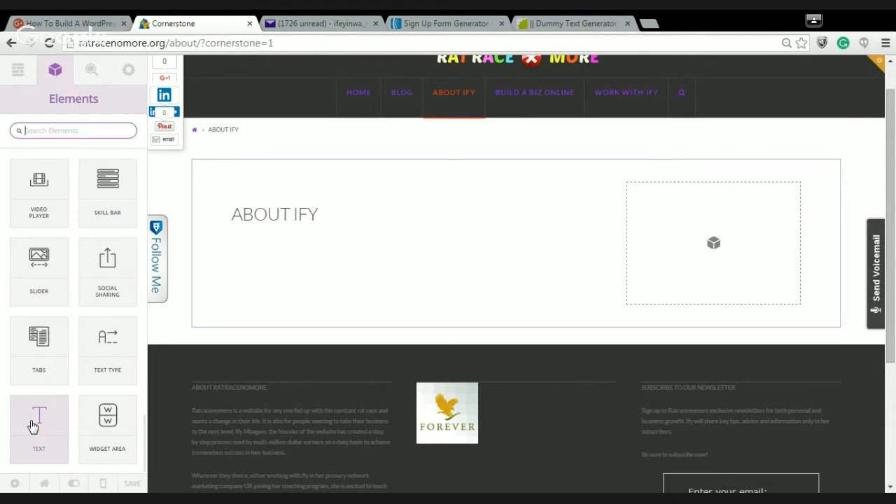
pyautogui.moveTo(32, 426); pyautogui.dragTo(46, 411)
pyautogui.moveTo(96, 382); pyautogui.dragTo(273, 278)
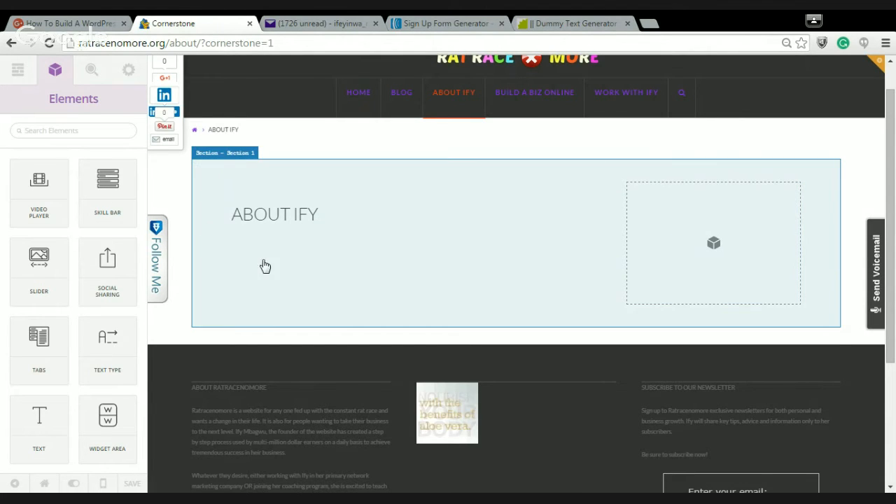
pyautogui.click(317, 281)
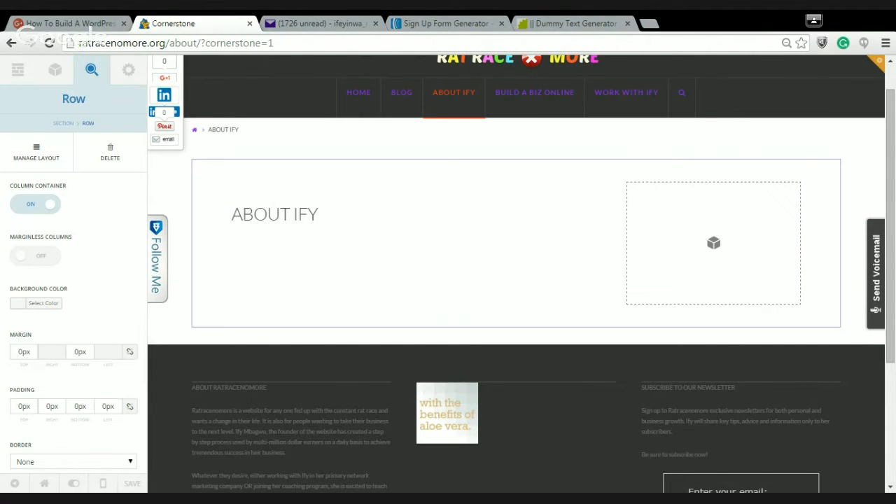
# Search the elements for "text" and try again to add the Text element beneath the headline
pyautogui.click(53, 72)
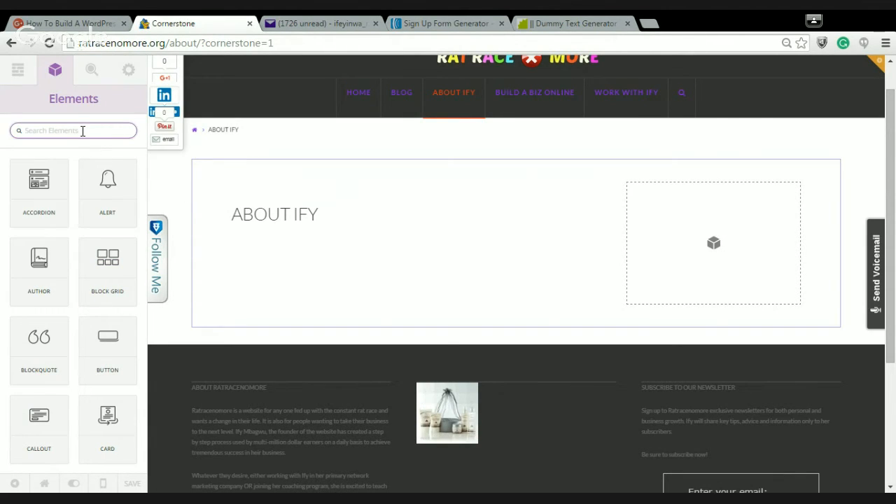
pyautogui.click(82, 131)
pyautogui.write('text')
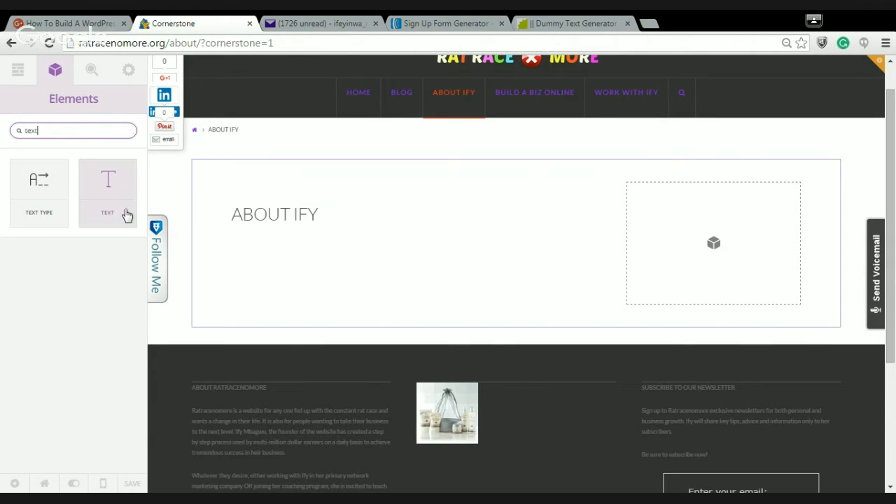
pyautogui.moveTo(120, 202); pyautogui.dragTo(280, 259)
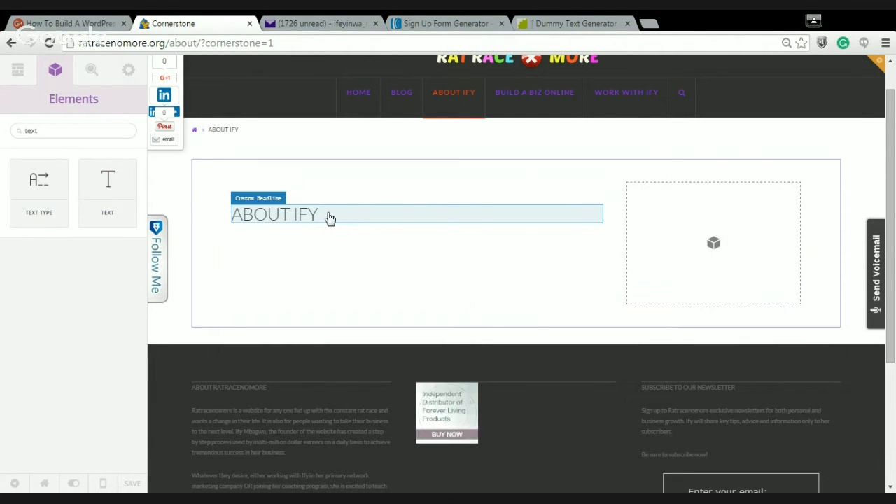
# Delete the custom headline element from the 2/3 column
pyautogui.click(329, 217)
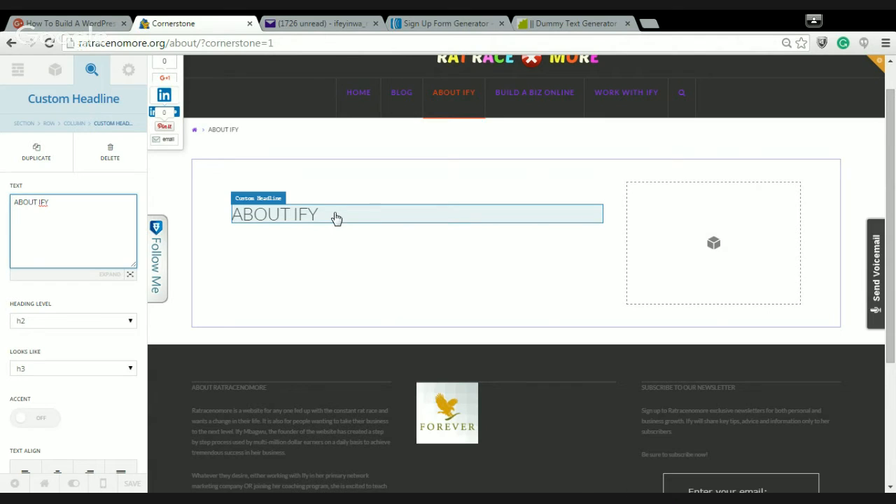
pyautogui.click(336, 217)
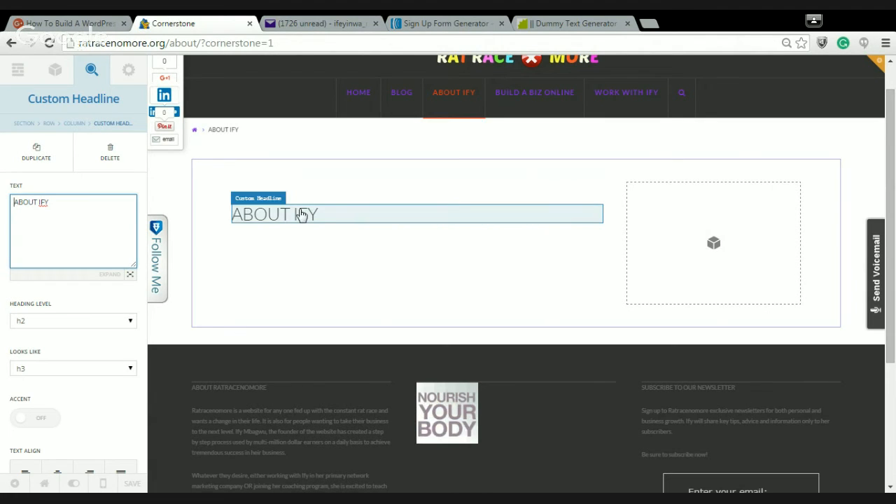
pyautogui.click(109, 162)
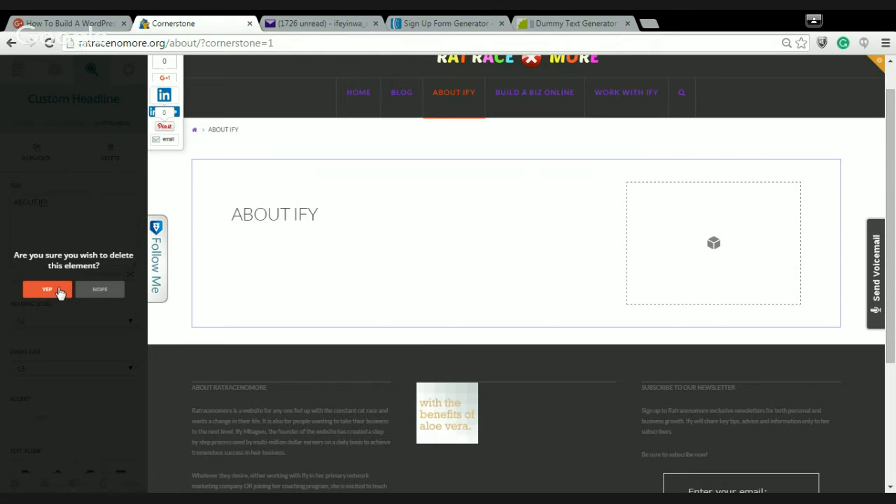
pyautogui.click(60, 292)
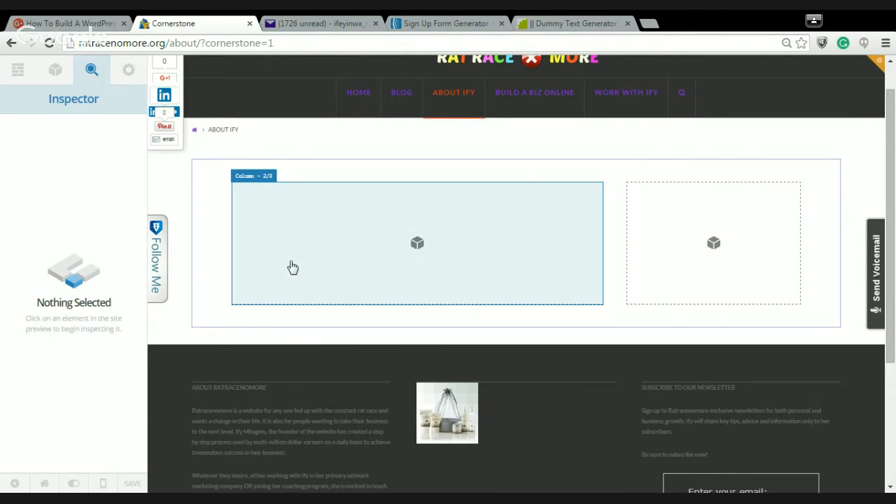
# Search the elements for "text", add a Text element to the empty 2/3 column, and open it for editing
pyautogui.click(55, 69)
pyautogui.write('text')
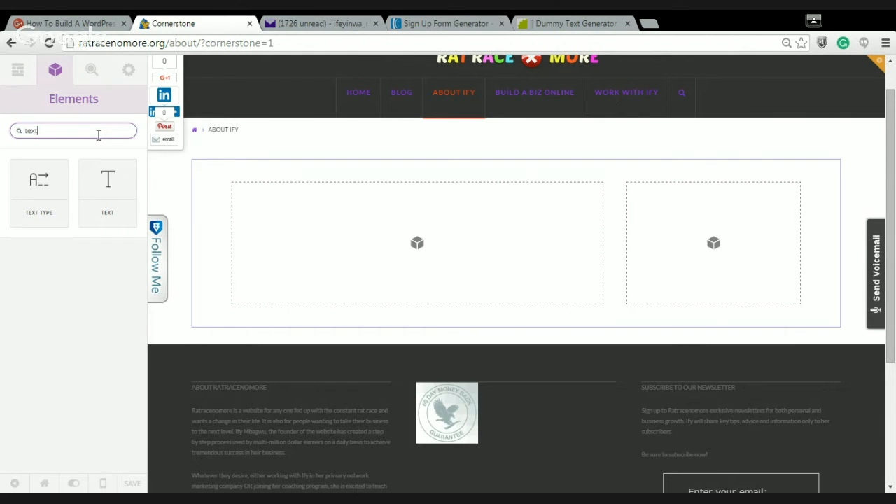
pyautogui.moveTo(125, 189); pyautogui.dragTo(295, 231)
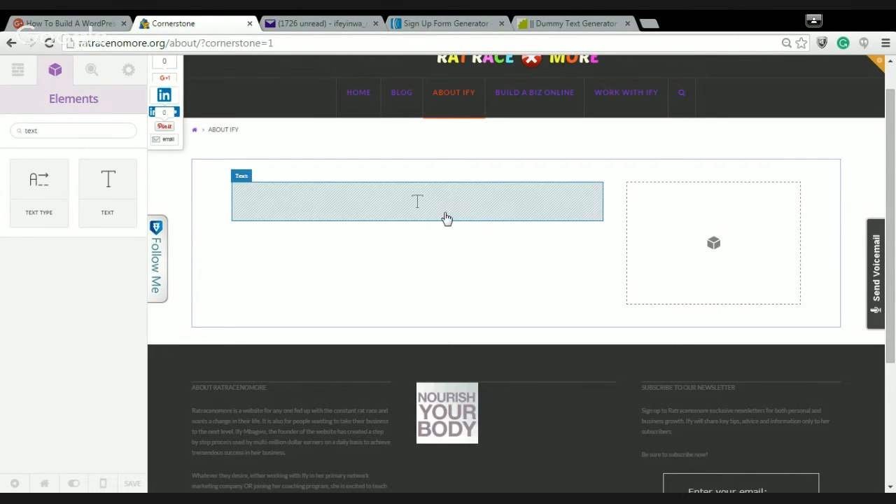
pyautogui.click(382, 205)
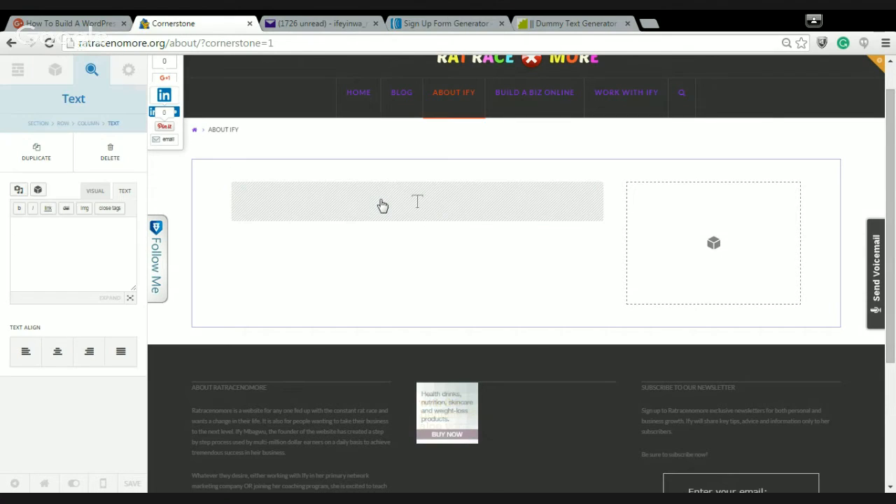
# Fill the new Text element with the "Lorem ipsum dolor sit amet" dummy paragraph and check it in the expanded editor
pyautogui.click(106, 227)
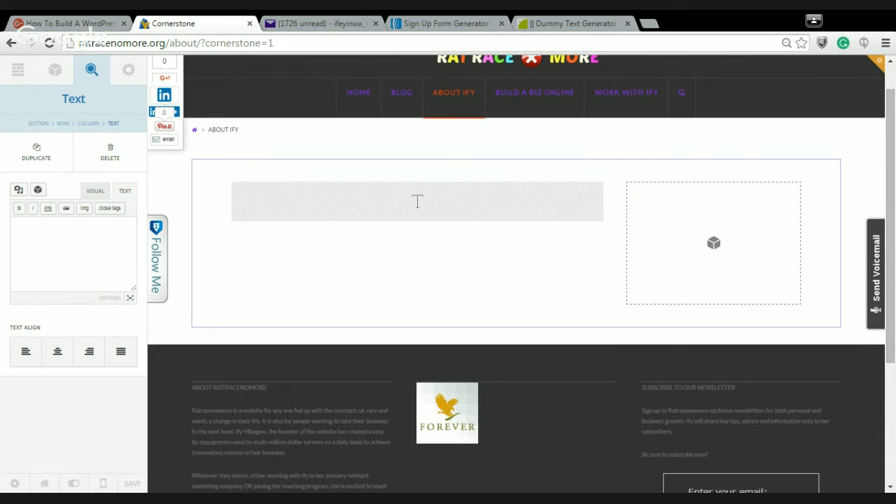
pyautogui.write('Lorem ipsum dolor sit amet, consectetuer adipiscing elit. Aenean commodo ligula eget dolor. Aenean massa. Cum sociis natoque penatibus et magnis dis parturient montes, nascetur ridiculus mus. Donec quam felis, ultricies nec, pellentesque eu, pretium quis, sem. Nulla consequat massa quis enim. Donec pede justo, fringilla vel, aliquet nec, vulputate eget, arcu. In enim justo, rhoncus ut, imperdiet a, venenatis vitae, justo. Nullam dictum felis eu pede mollis pretium. Integer tincidunt. Cras dapibus. Vivamus elementum semper nisi. Aenean vulputate eleifend tellus. Aenean leo ligula, porttitor eu, consequat vitae, eleifend ac, enim. Aliquam lorem ante, dapibus in, viverra quis, feugiat a, tellus. Phasellus viverra nulla ut metus varius laoreet. Quisque rutrum.')
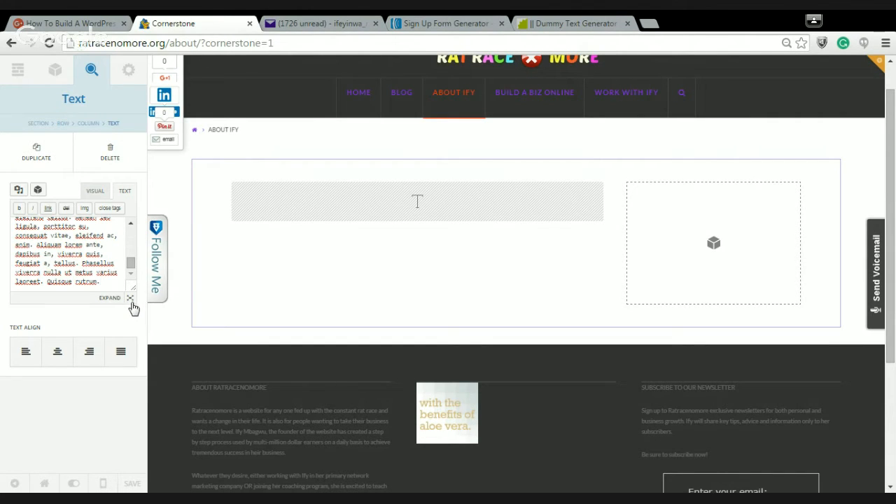
pyautogui.click(131, 299)
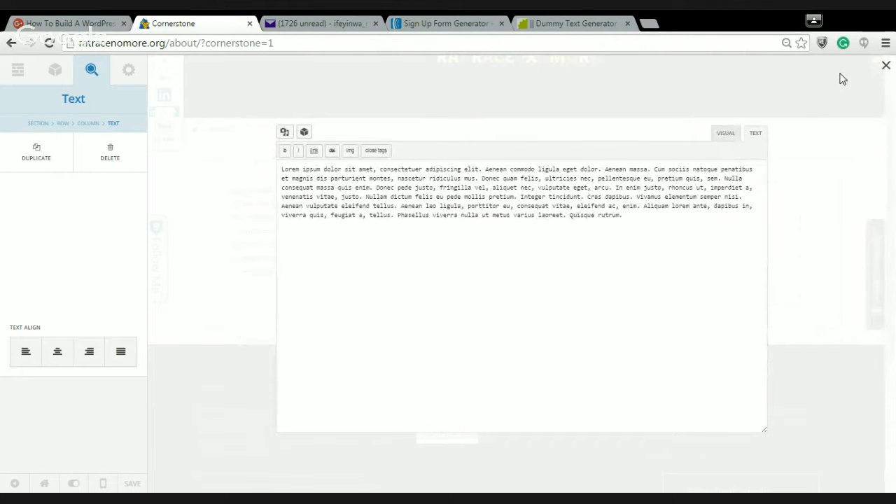
pyautogui.click(883, 67)
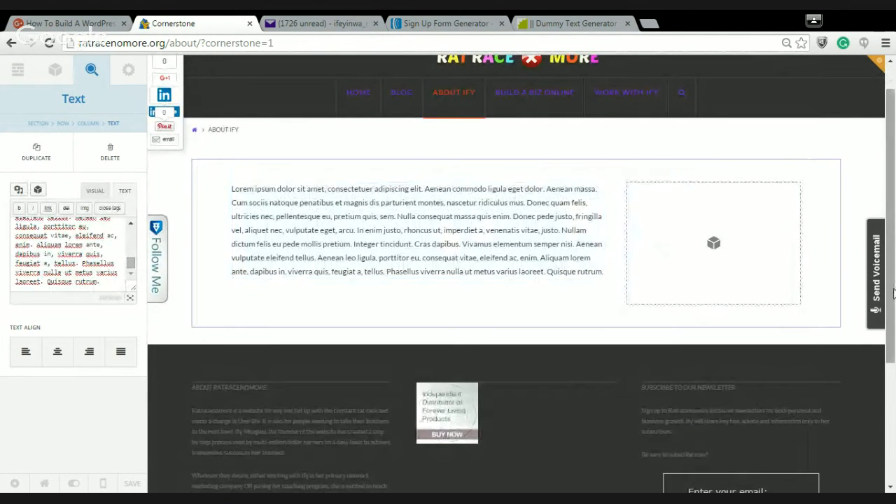
pyautogui.moveTo(893, 294); pyautogui.dragTo(894, 265)
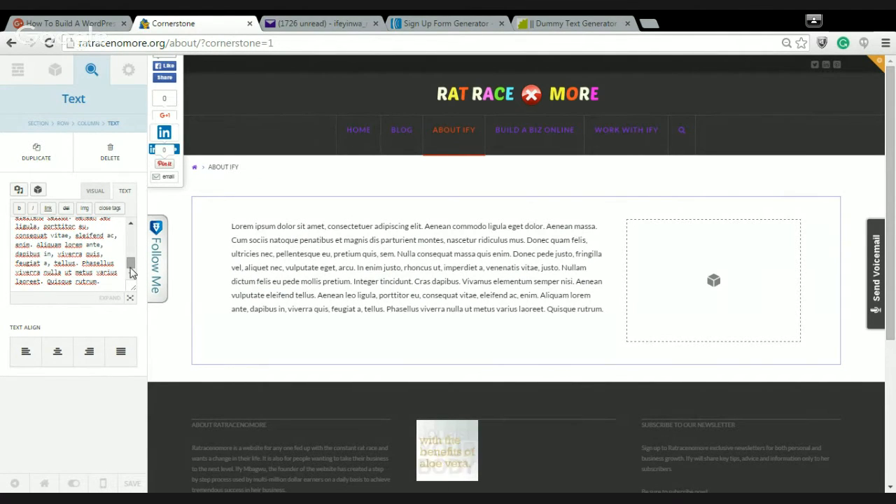
# Insert two line breaks above the dummy paragraph at the start of the Text element's content
pyautogui.moveTo(131, 263); pyautogui.dragTo(131, 231)
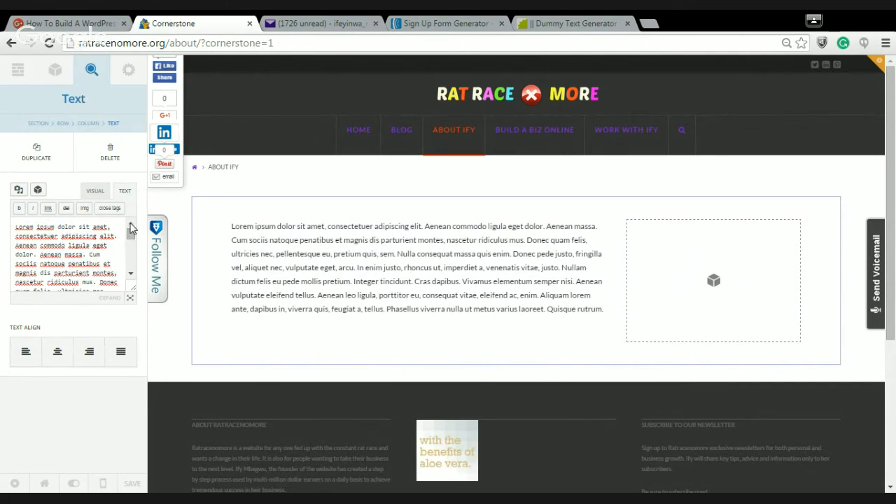
pyautogui.click(100, 221)
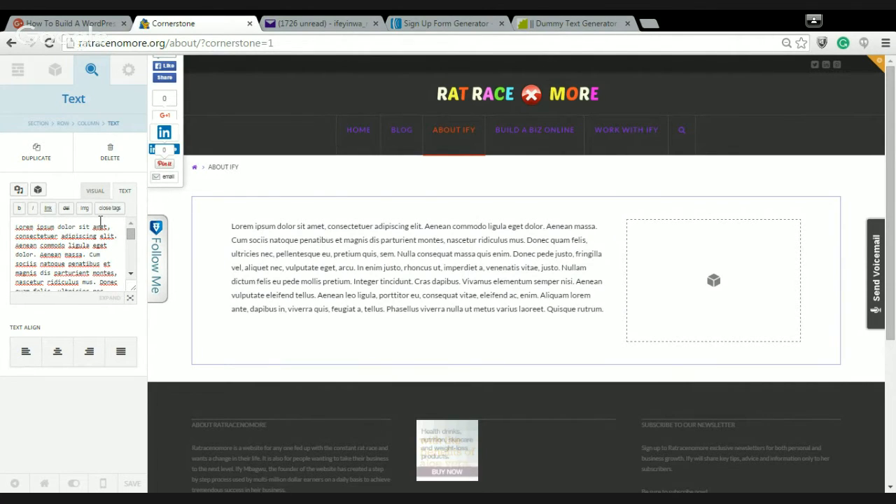
pyautogui.click(15, 222)
pyautogui.press('Return')
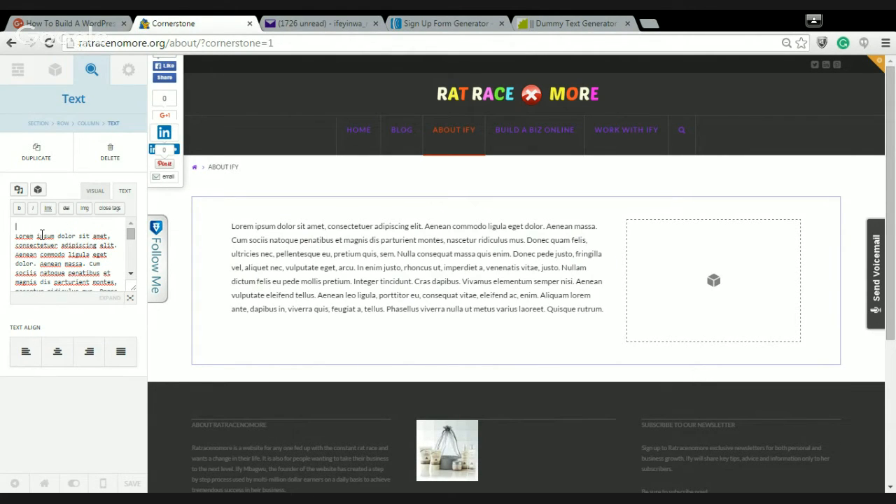
pyautogui.press('Return')
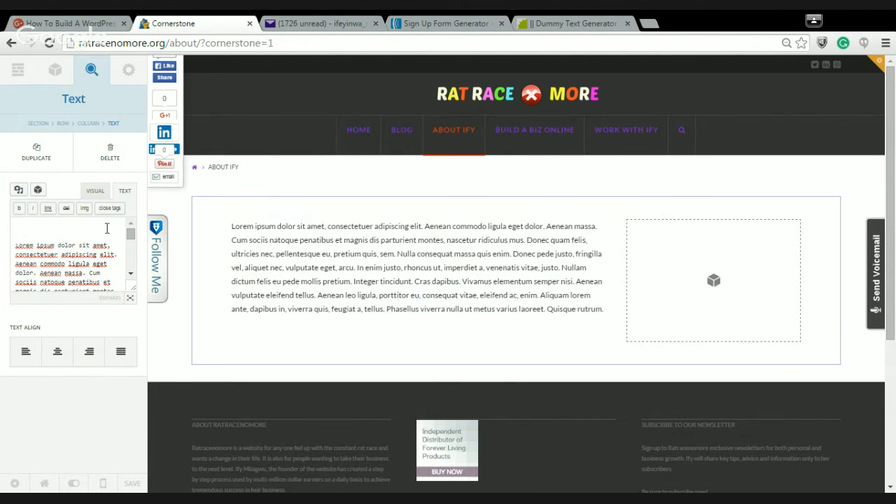
# Start a Custom Headline shortcode from the Typography group and enter "ABOUT" plus the site owner's first name in capitals as its text
pyautogui.click(39, 192)
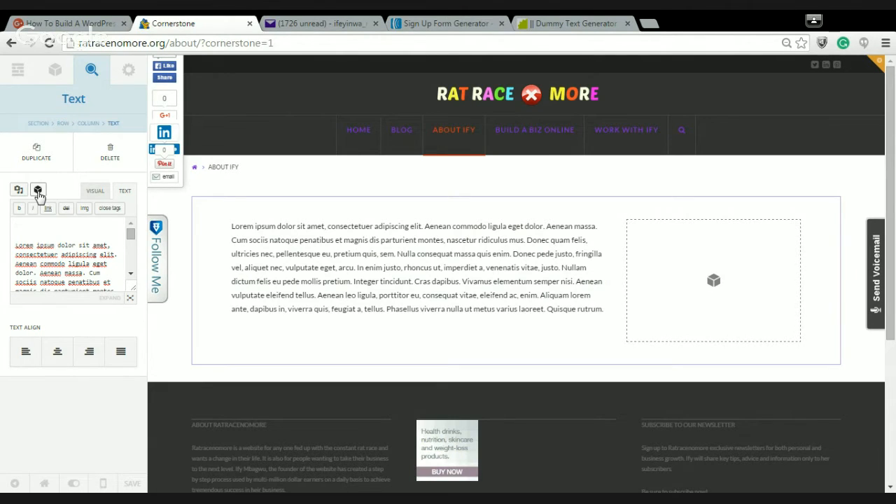
pyautogui.click(38, 191)
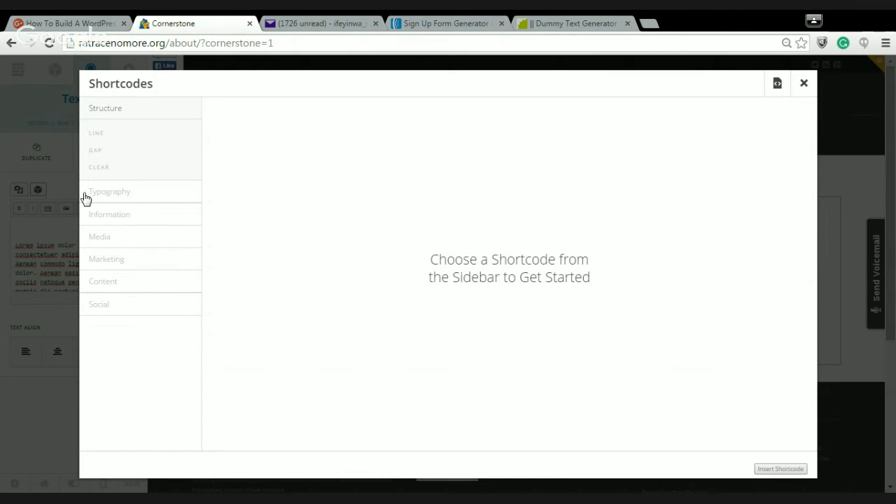
pyautogui.click(121, 198)
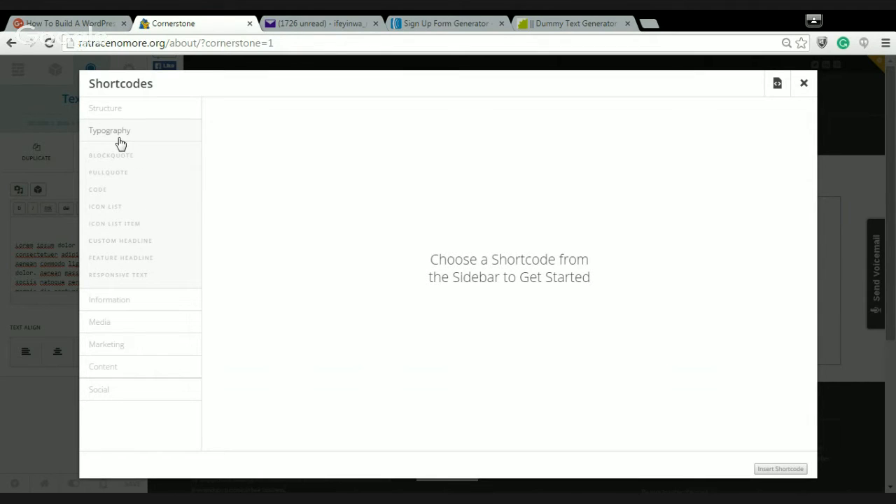
pyautogui.click(133, 247)
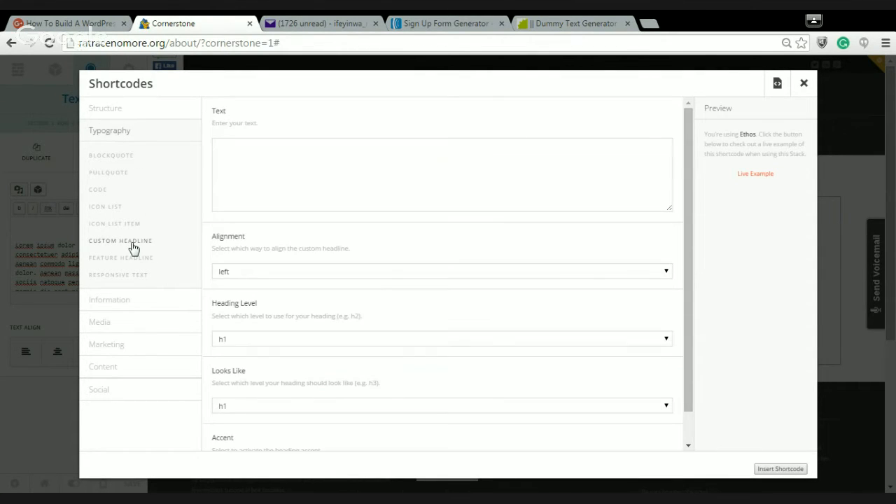
pyautogui.click(254, 153)
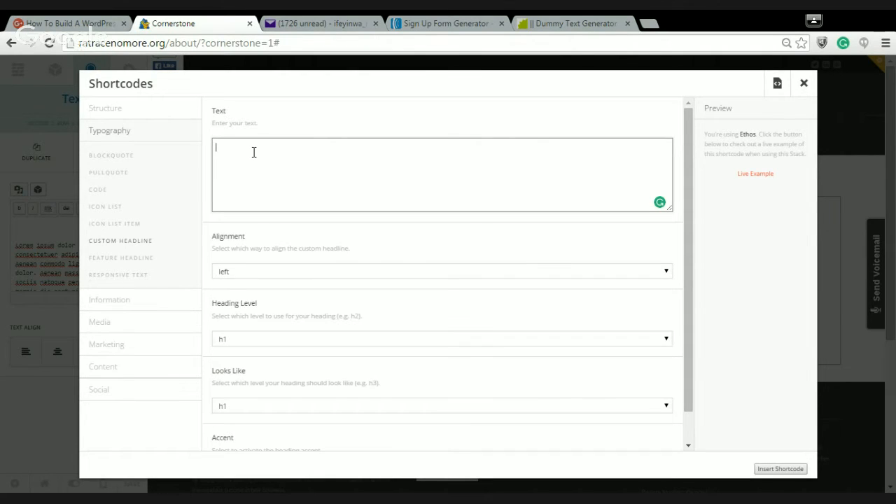
pyautogui.write('Abo')
pyautogui.press('BackSpace')
pyautogui.press('BackSpace')
pyautogui.press('BackSpace')
pyautogui.press('BackSpace')
pyautogui.press('BackSpace')
pyautogui.press('BackSpace')
# Set the headline's Looks Like option to h5 and insert the shortcode above the dummy paragraph
pyautogui.moveTo(687, 234); pyautogui.dragTo(696, 274)
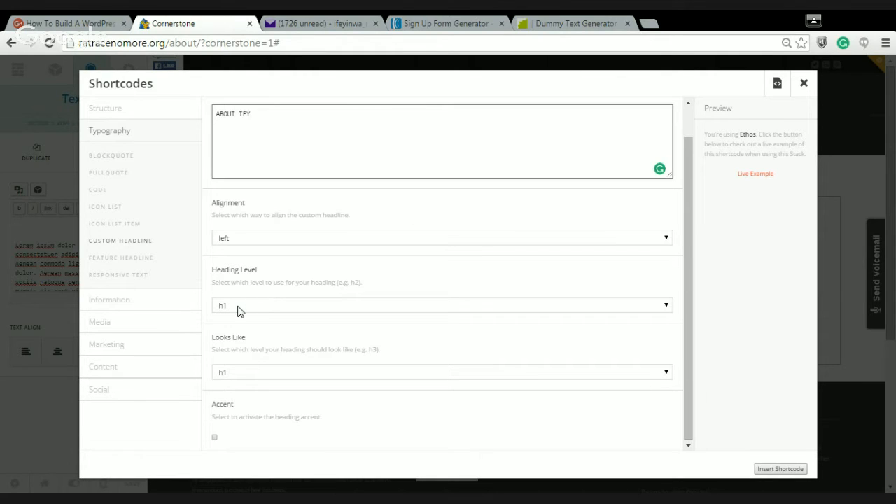
pyautogui.click(667, 375)
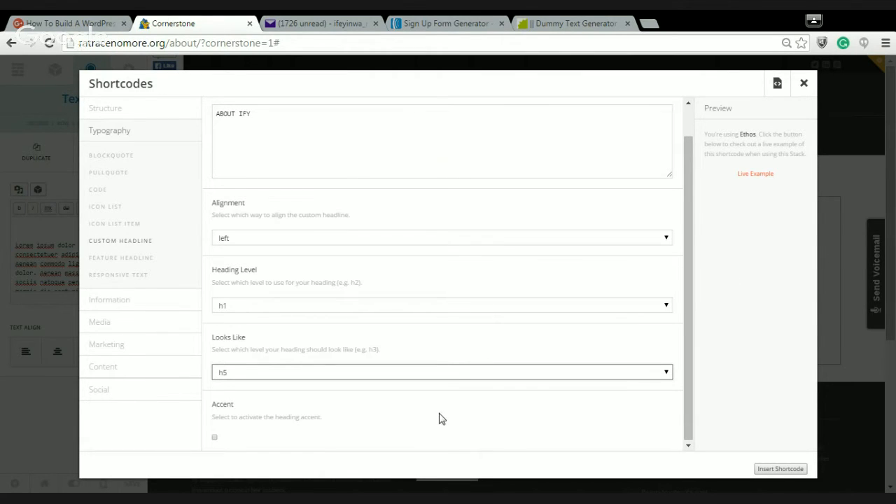
pyautogui.click(781, 469)
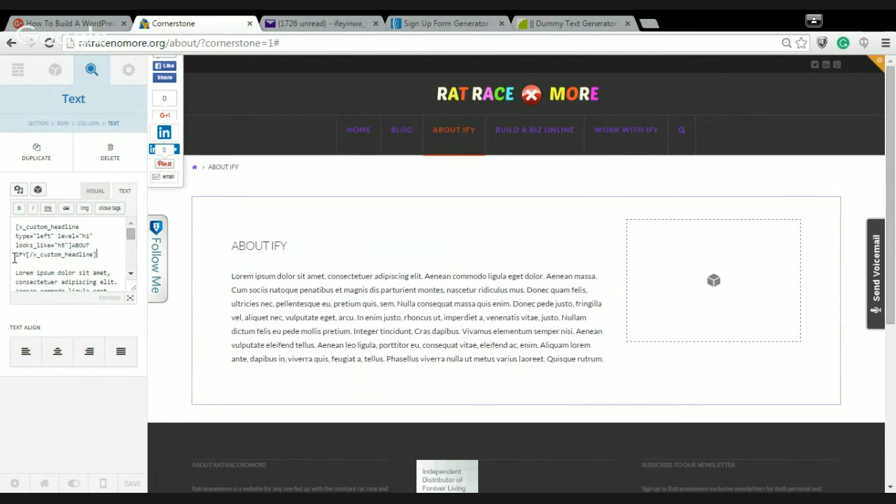
# Make the owner's name in the headline shortcode bold and check the headline on the page
pyautogui.moveTo(15, 255); pyautogui.dragTo(25, 257)
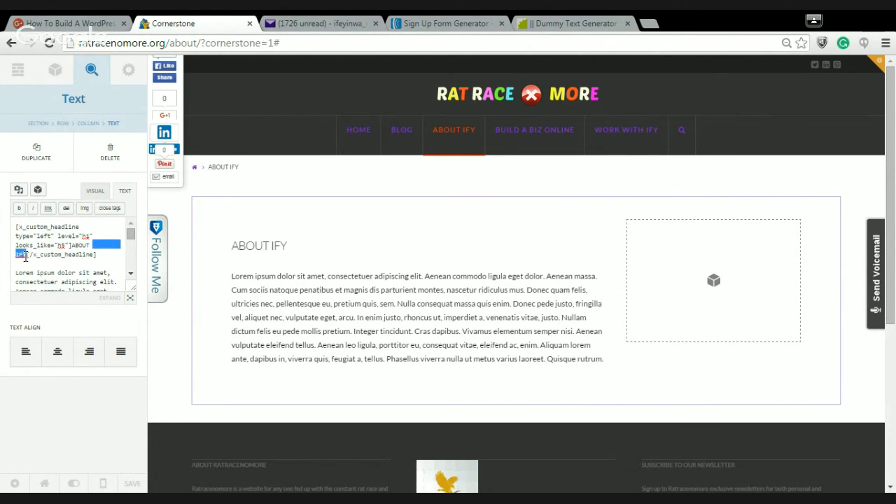
pyautogui.click(19, 208)
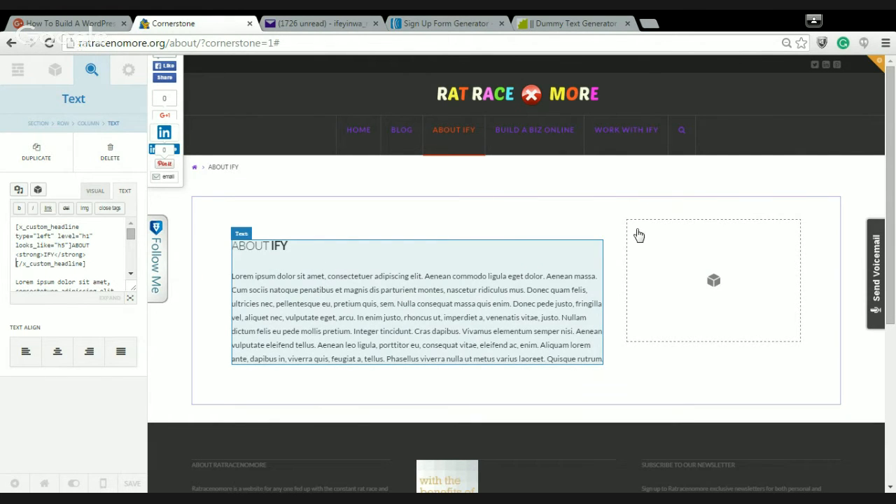
pyautogui.scroll(-1, 894, 238)
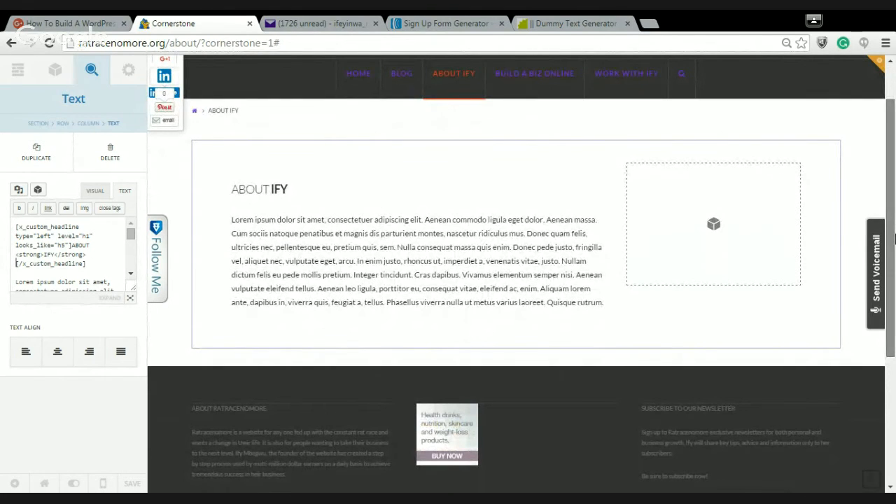
pyautogui.scroll(1, 893, 209)
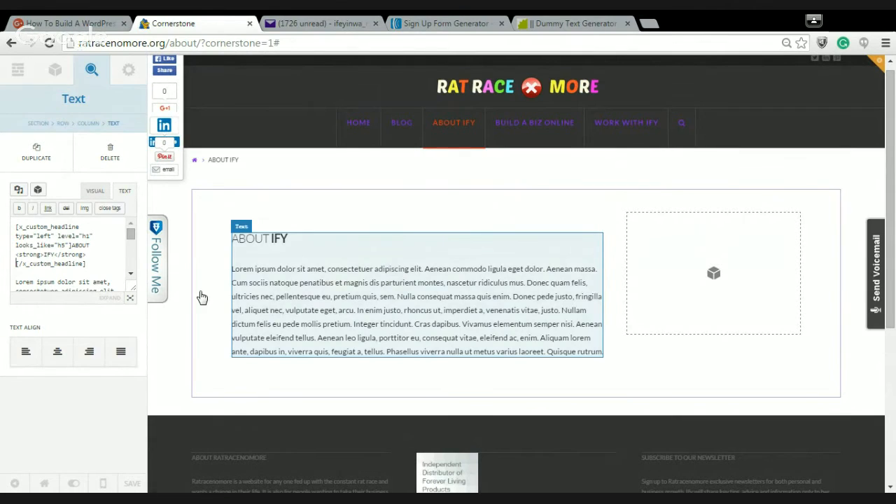
# Add a second copy of the Lorem ipsum paragraph below the first, separated by a blank line, and review it in the expanded editor
pyautogui.moveTo(130, 238); pyautogui.dragTo(132, 260)
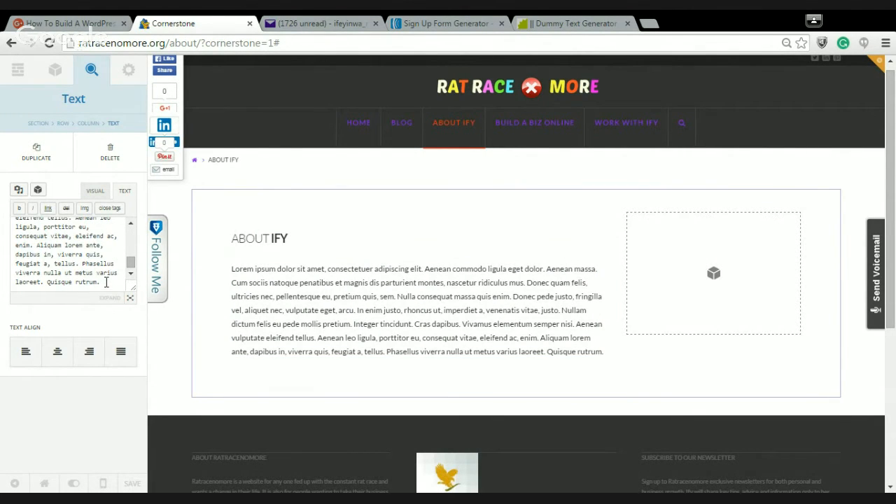
pyautogui.press('Return')
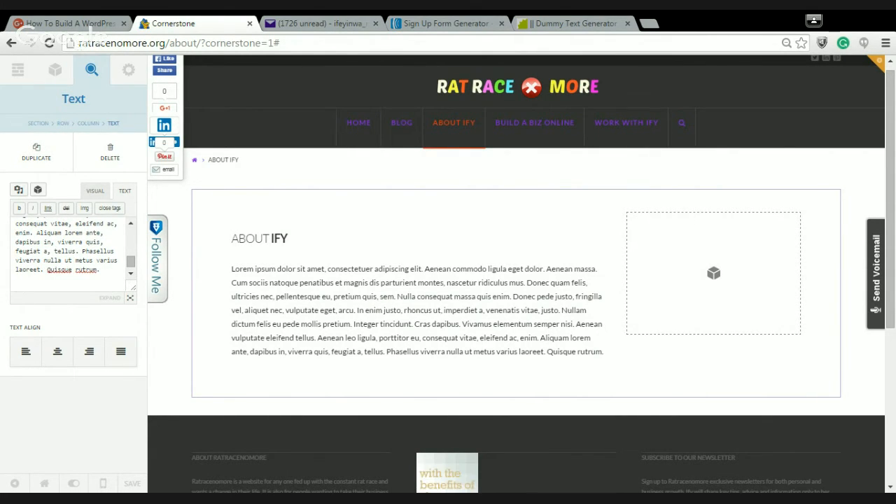
pyautogui.press('BackSpace')
pyautogui.press('BackSpace')
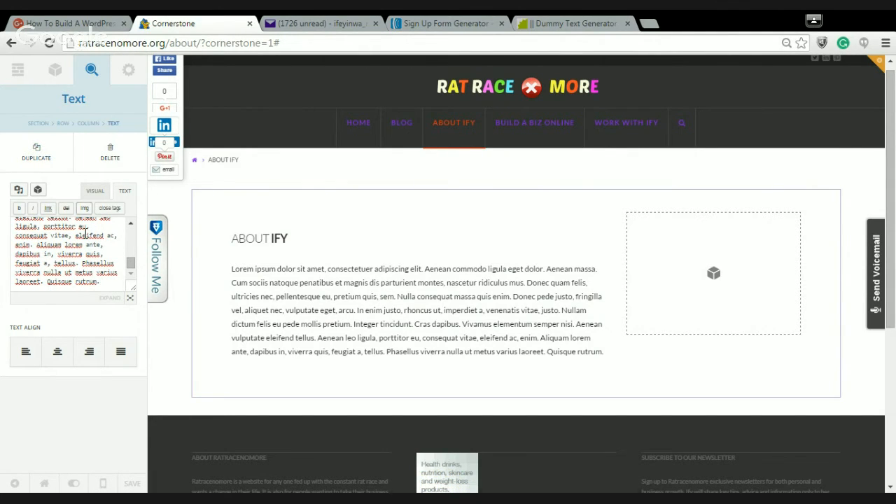
pyautogui.click(130, 300)
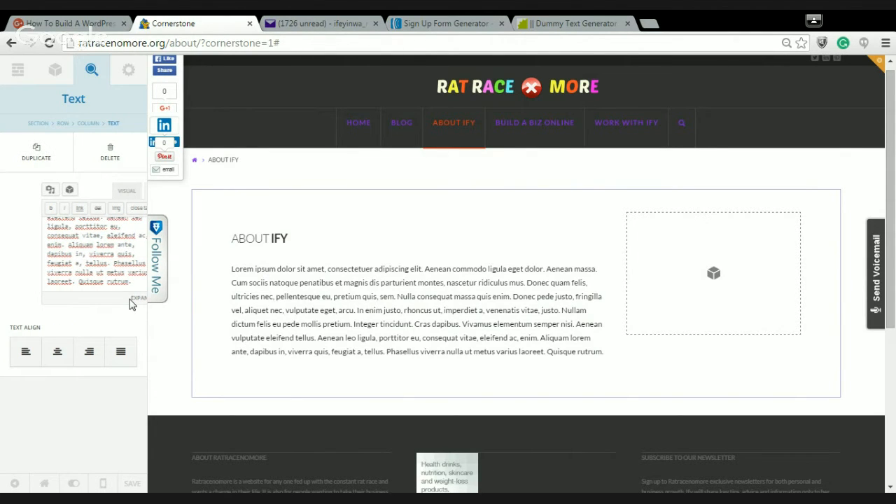
pyautogui.click(131, 300)
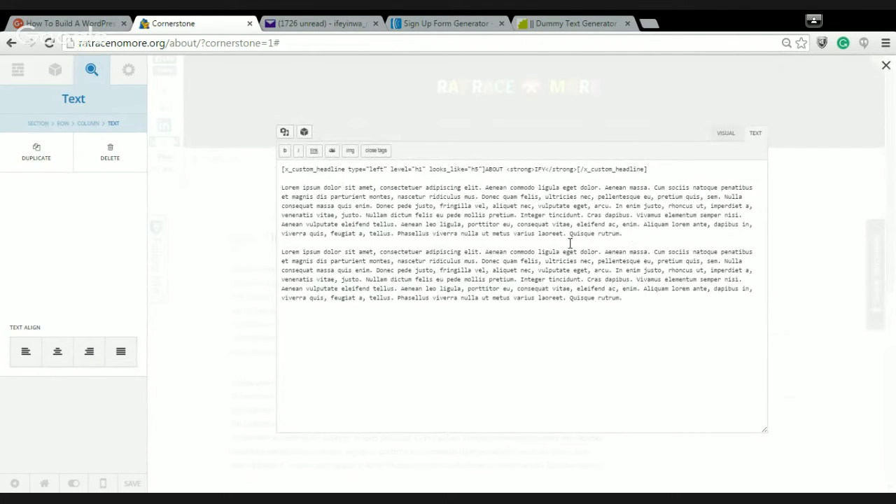
pyautogui.click(886, 67)
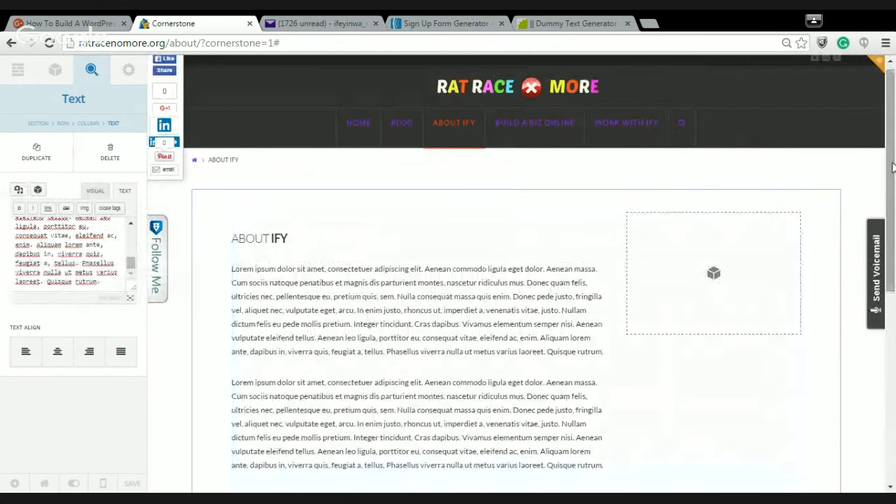
# Remove the border from the section holding the headline and paragraphs by setting its border style to None
pyautogui.moveTo(892, 167); pyautogui.dragTo(894, 199)
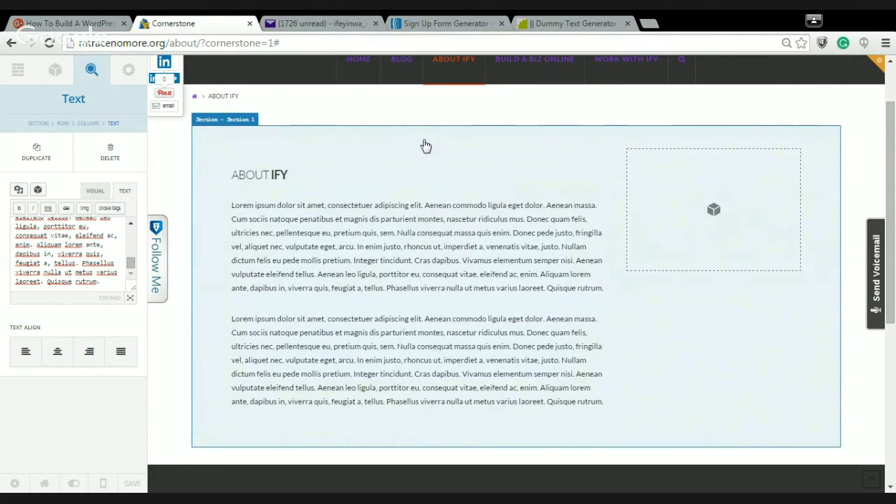
pyautogui.click(213, 168)
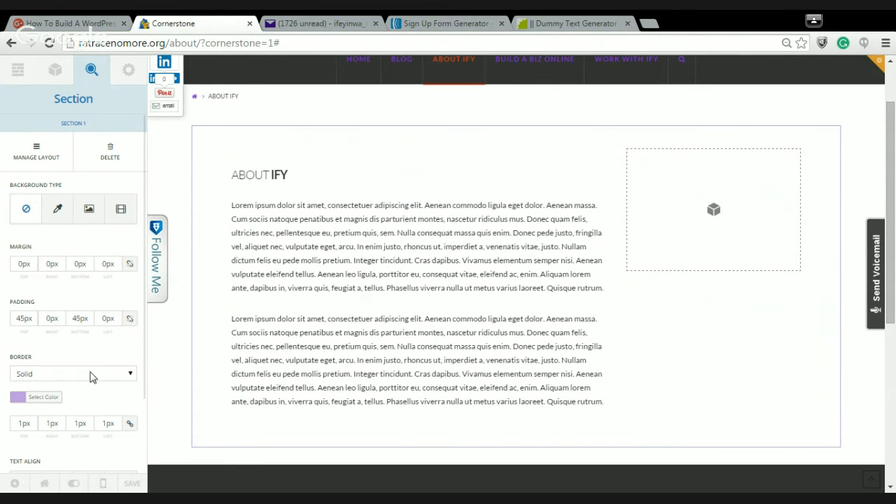
pyautogui.click(133, 376)
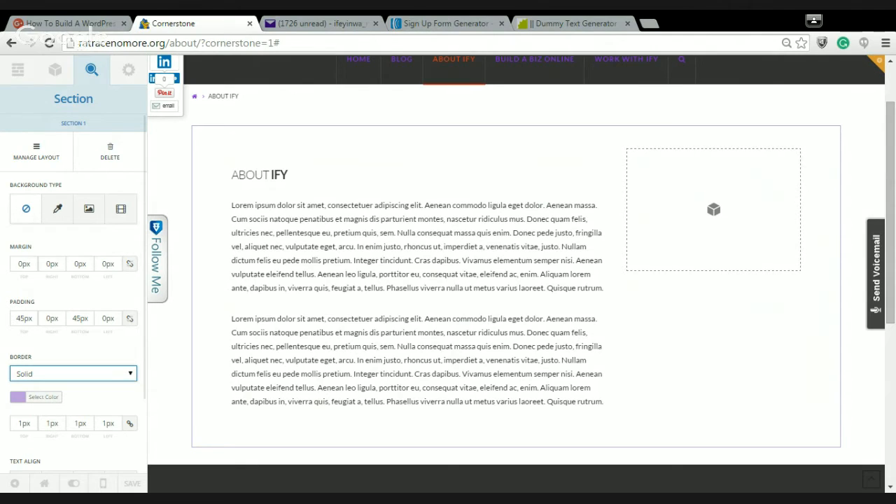
pyautogui.click(124, 386)
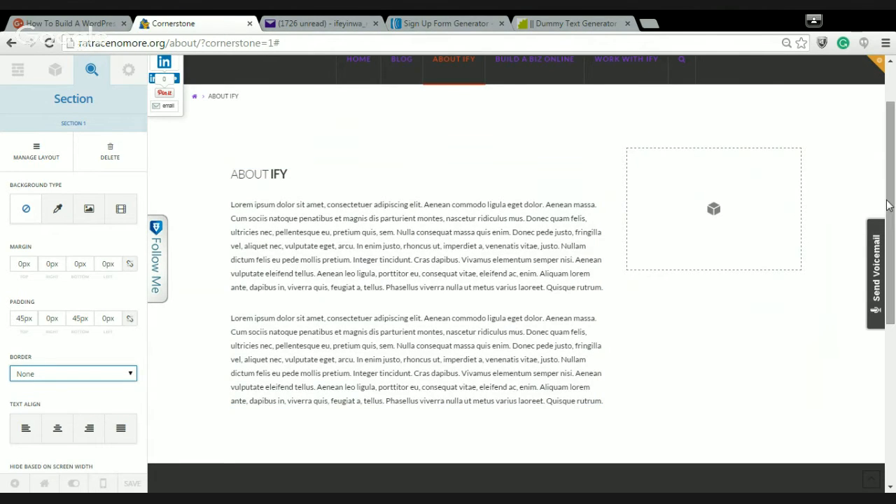
pyautogui.moveTo(893, 176)
pyautogui.mouseDown()
pyautogui.moveTo(895, 204)
pyautogui.moveTo(894, 177)
pyautogui.mouseUp()
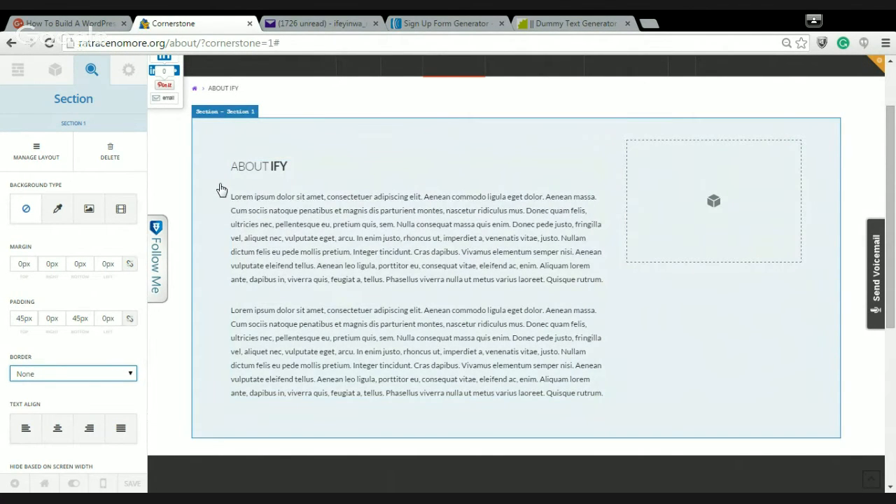
# Select the two-thirds column that holds the headline and paragraphs so its settings are open for editing
pyautogui.click(221, 189)
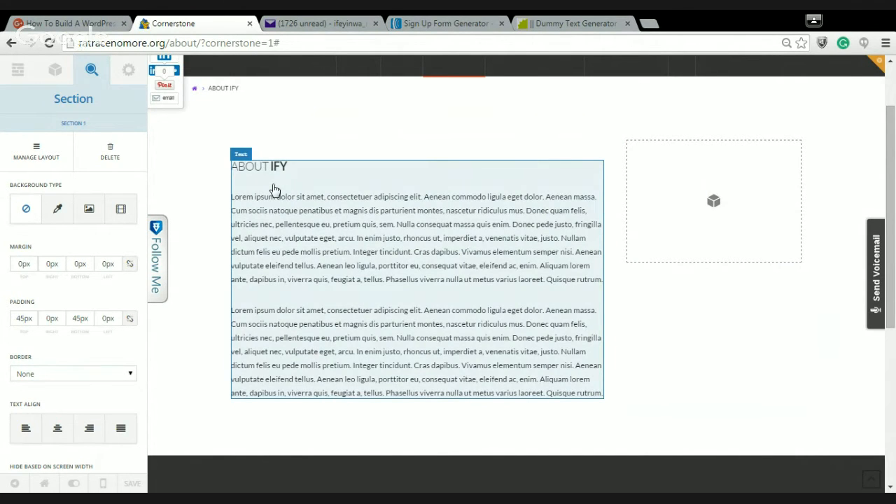
pyautogui.click(274, 191)
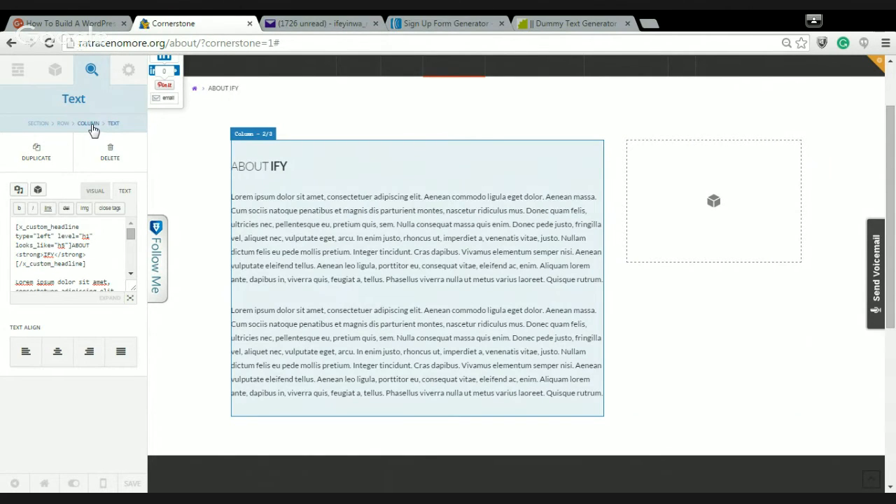
pyautogui.click(88, 123)
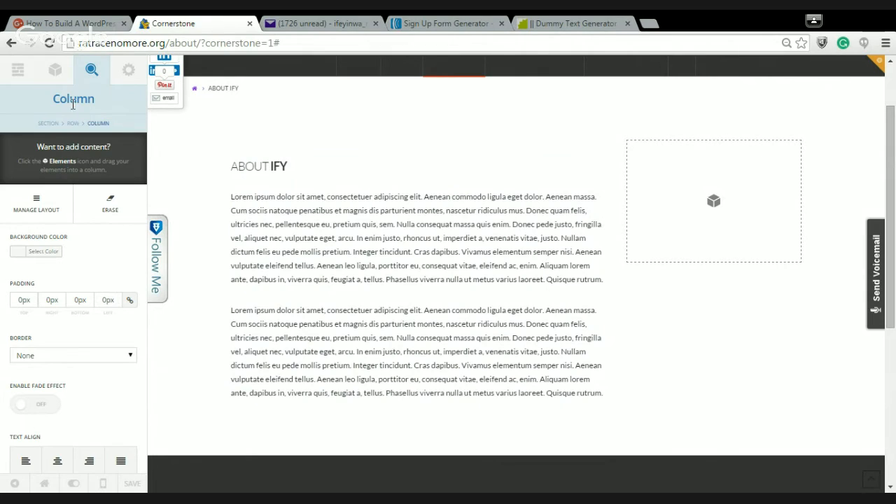
pyautogui.click(52, 73)
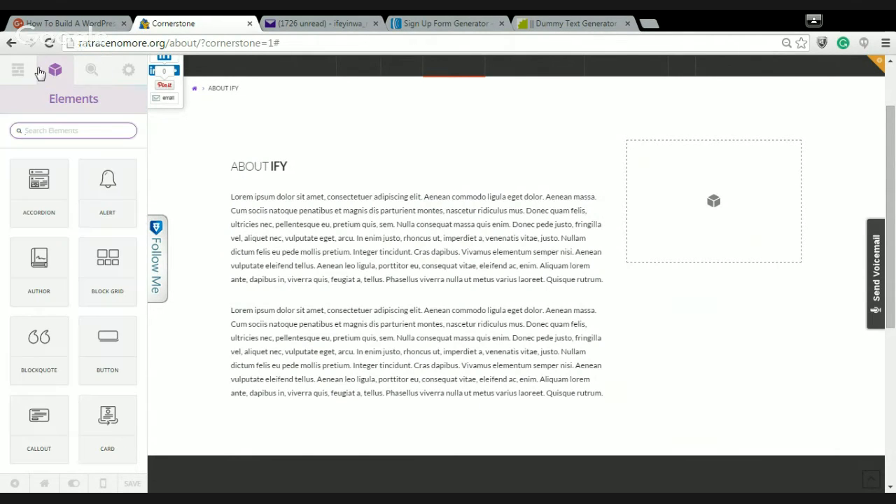
pyautogui.click(19, 76)
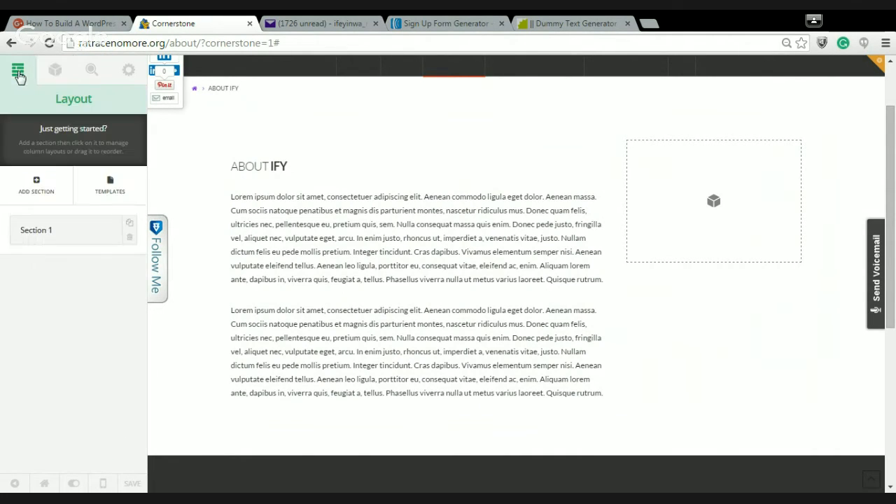
pyautogui.click(53, 83)
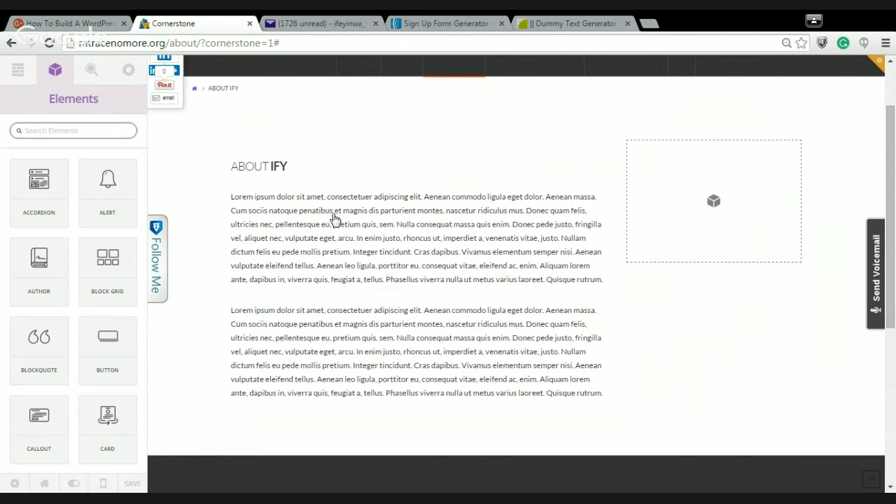
pyautogui.click(314, 187)
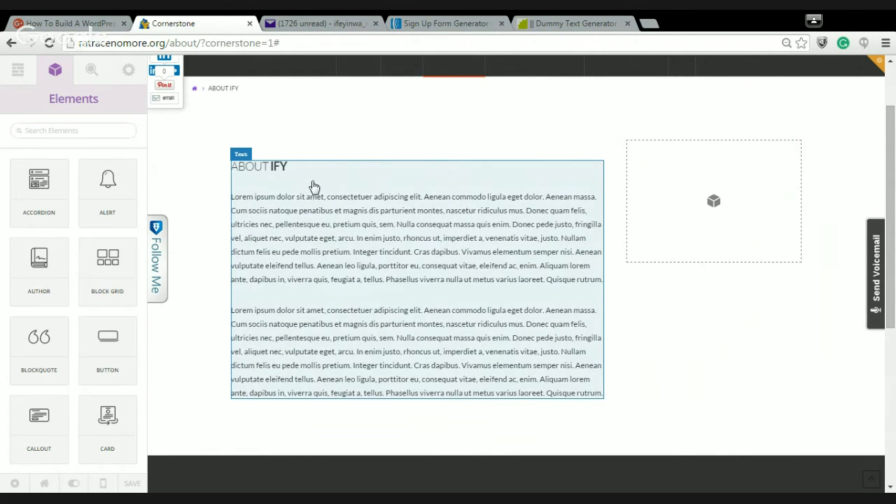
pyautogui.click(312, 186)
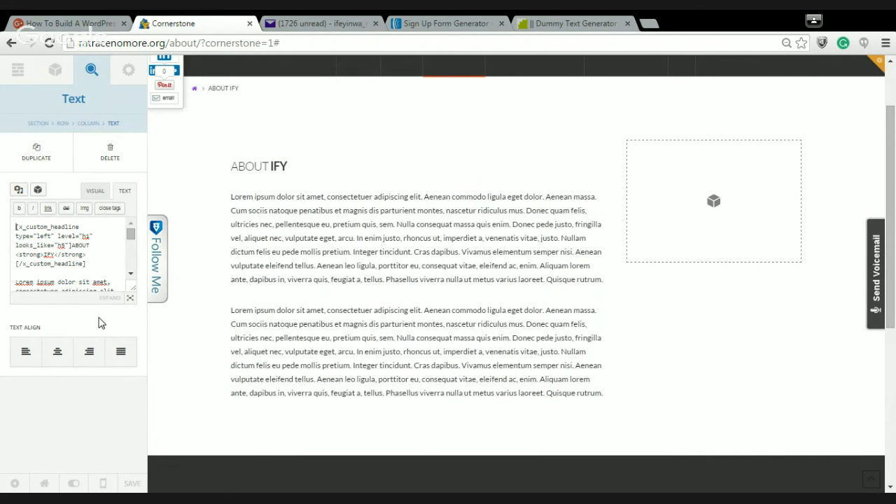
pyautogui.moveTo(133, 239); pyautogui.dragTo(133, 195)
pyautogui.click(88, 123)
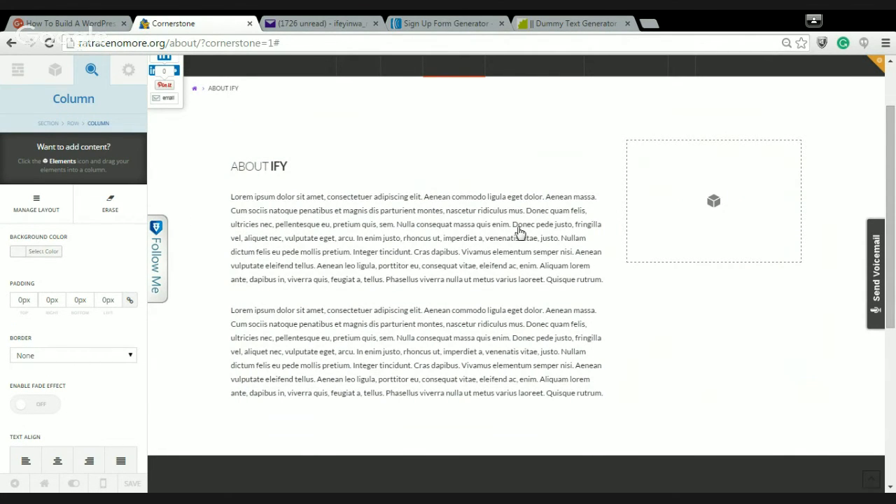
pyautogui.moveTo(891, 214)
pyautogui.mouseDown()
pyautogui.moveTo(891, 172)
pyautogui.moveTo(888, 228)
pyautogui.mouseUp()
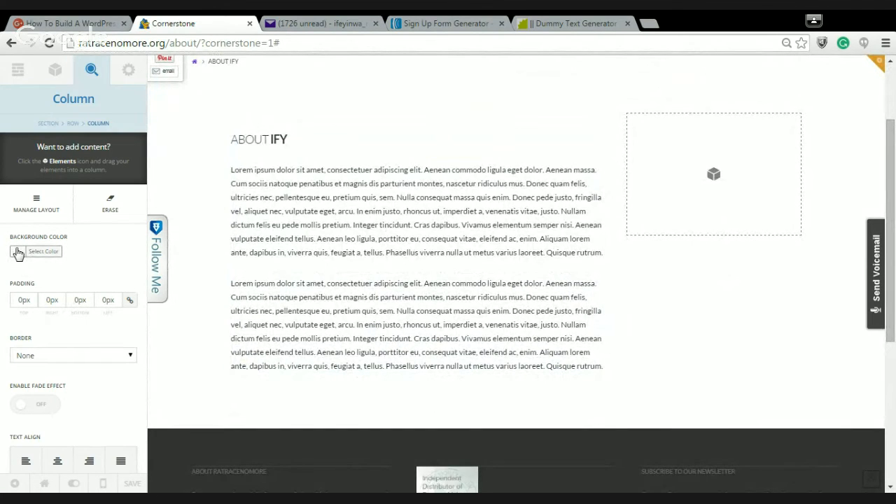
# Try a strong purple background, #8902e2, behind the headline and paragraphs in the two-thirds column
pyautogui.click(18, 252)
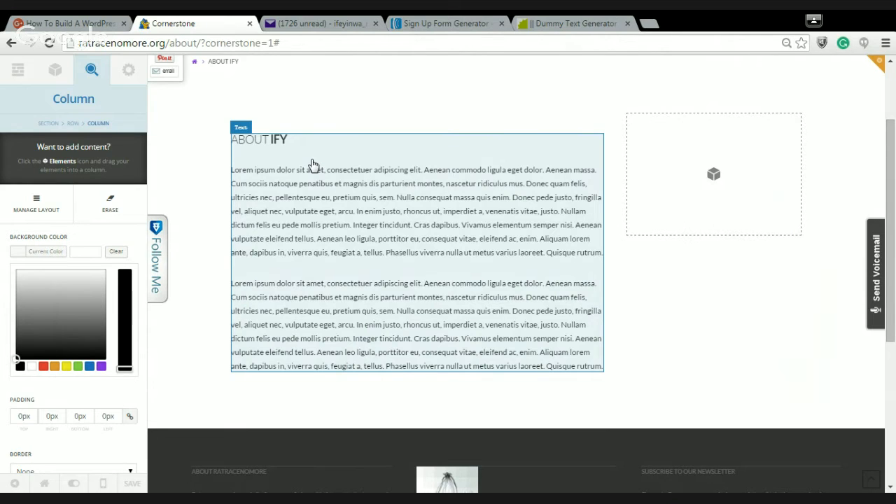
pyautogui.click(315, 140)
pyautogui.click(315, 140)
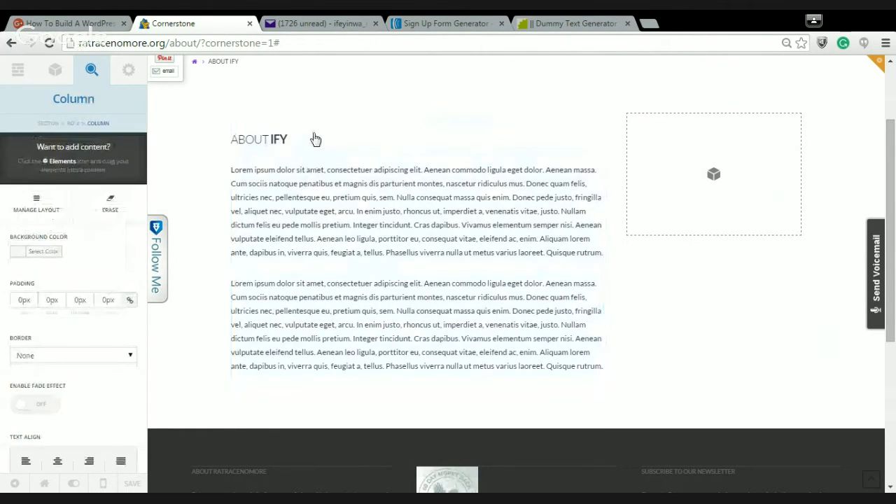
pyautogui.click(17, 254)
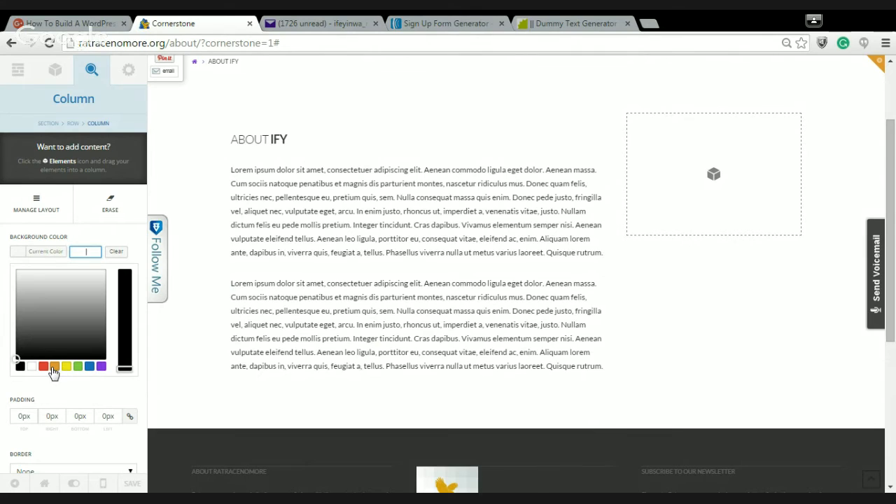
pyautogui.click(101, 366)
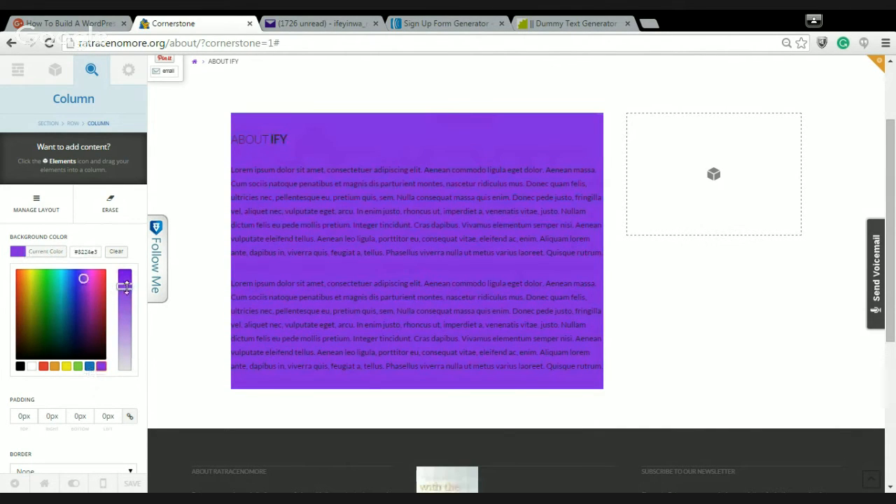
pyautogui.moveTo(124, 287)
pyautogui.mouseDown()
pyautogui.moveTo(119, 373)
pyautogui.moveTo(125, 272)
pyautogui.mouseUp()
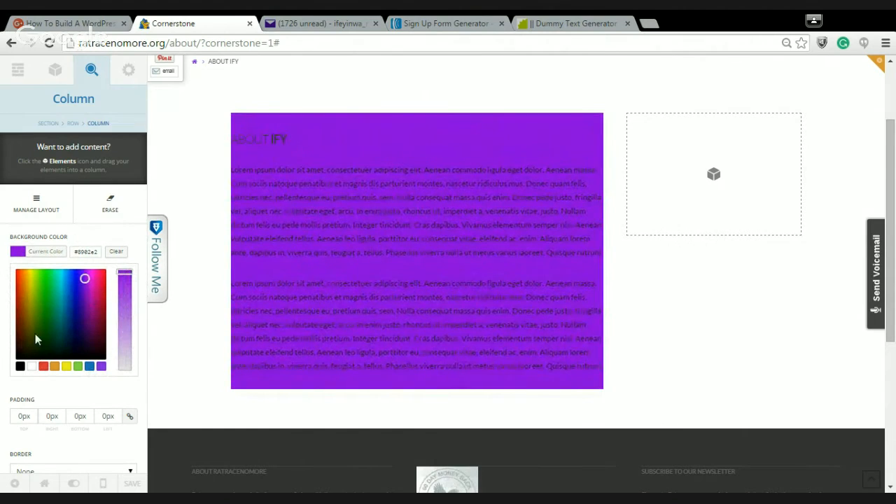
# Set the text column's background colour to the orange shade #dda127, adjusting the saturation of the orange preset
pyautogui.click(55, 366)
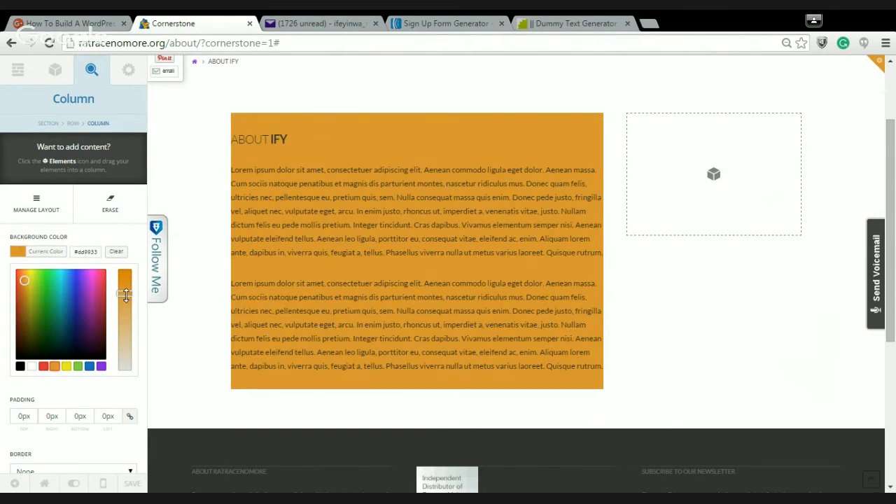
pyautogui.moveTo(126, 290); pyautogui.dragTo(124, 335)
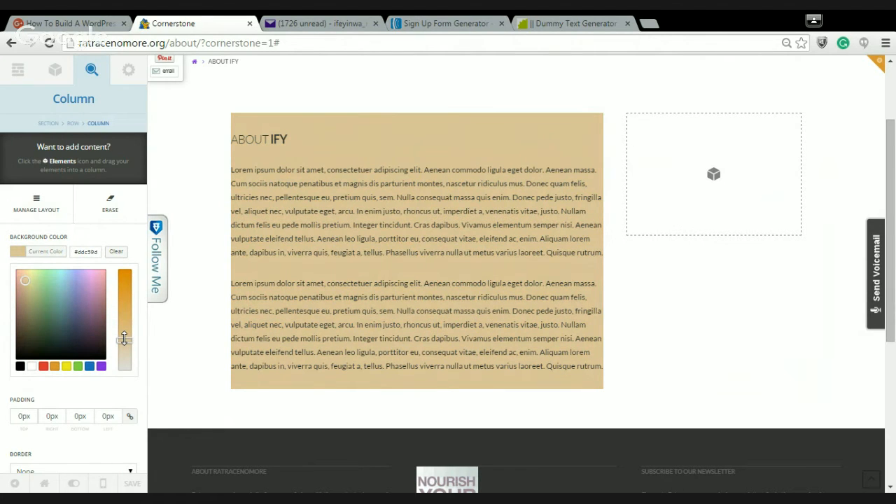
pyautogui.moveTo(124, 339); pyautogui.dragTo(124, 286)
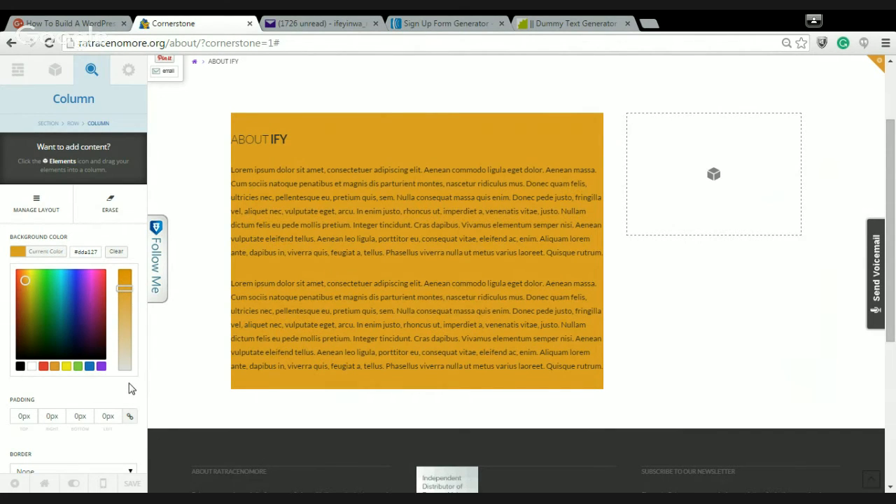
# Try 15px padding around the text column's content, and increase it to 30px on all four sides
pyautogui.click(22, 417)
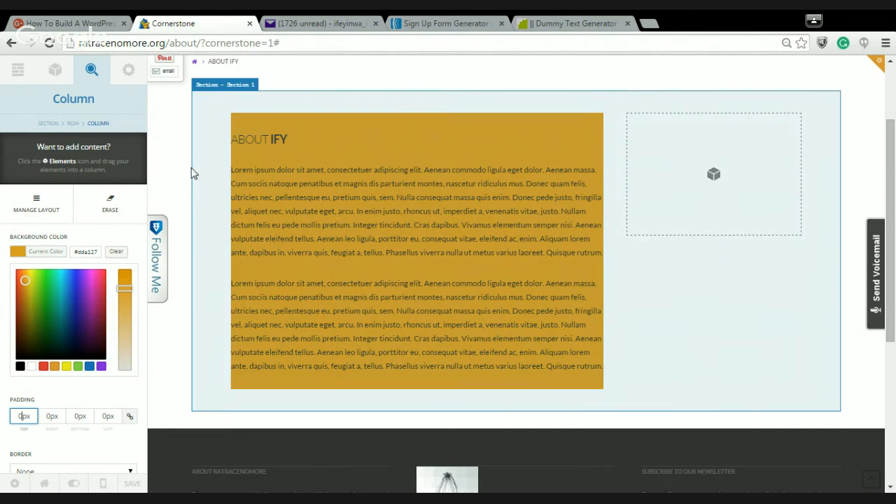
pyautogui.click(23, 416)
pyautogui.press('BackSpace')
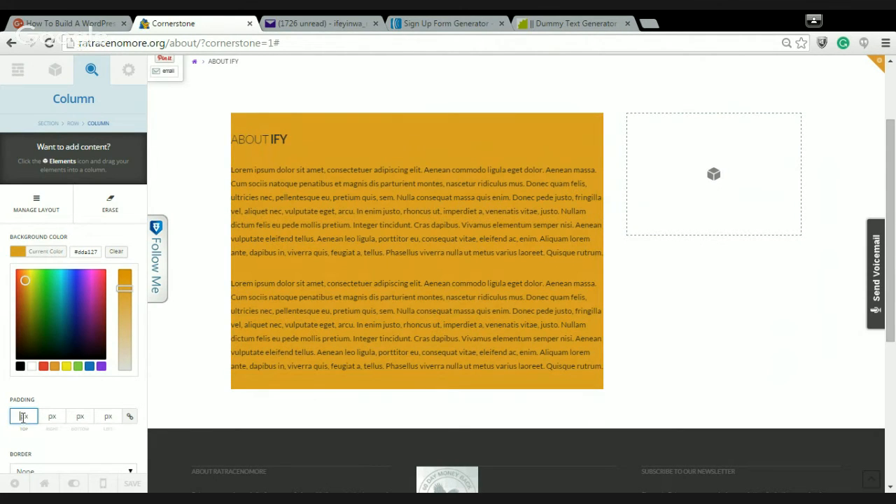
pyautogui.write('15')
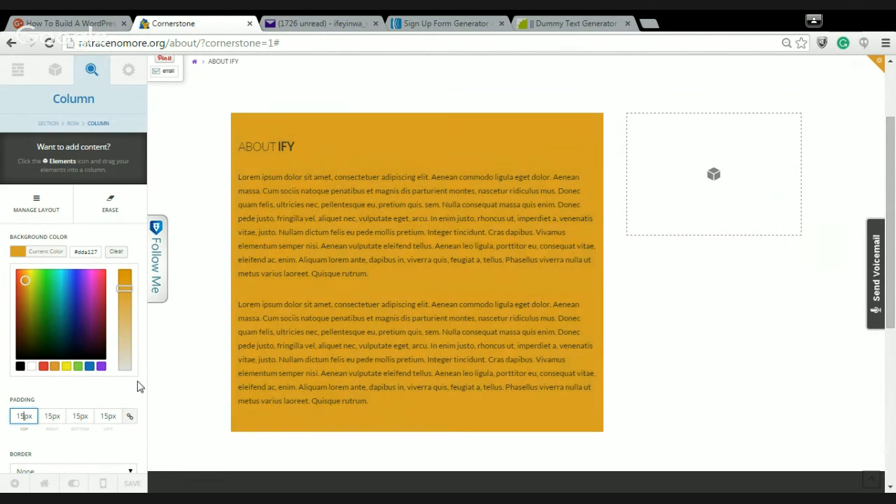
pyautogui.press('BackSpace')
pyautogui.write('30')
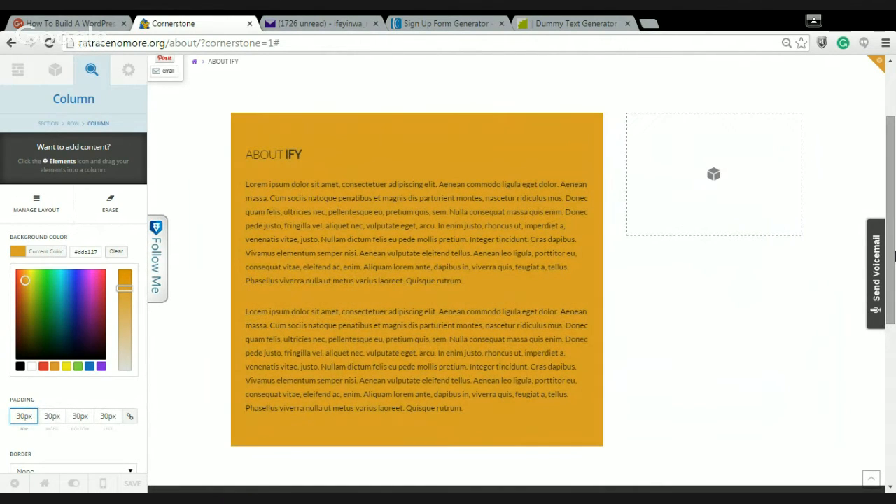
pyautogui.moveTo(894, 256)
pyautogui.mouseDown()
pyautogui.moveTo(895, 223)
pyautogui.moveTo(894, 241)
pyautogui.mouseUp()
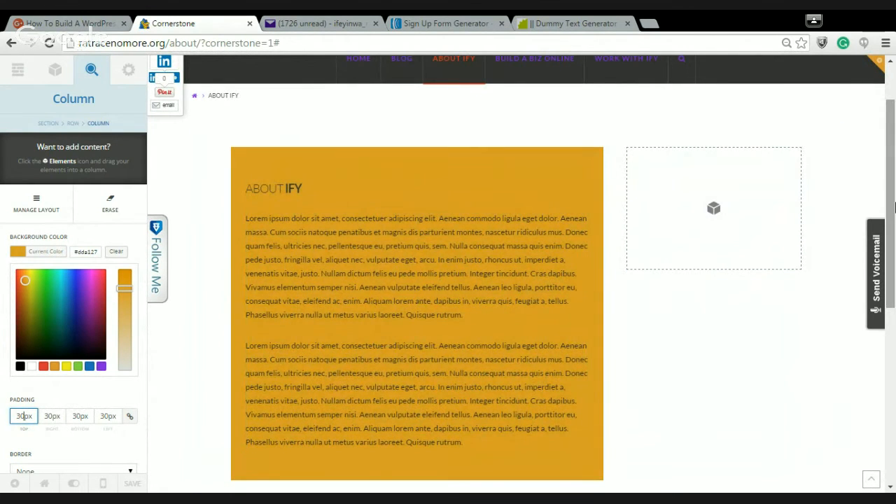
pyautogui.moveTo(893, 205); pyautogui.dragTo(894, 233)
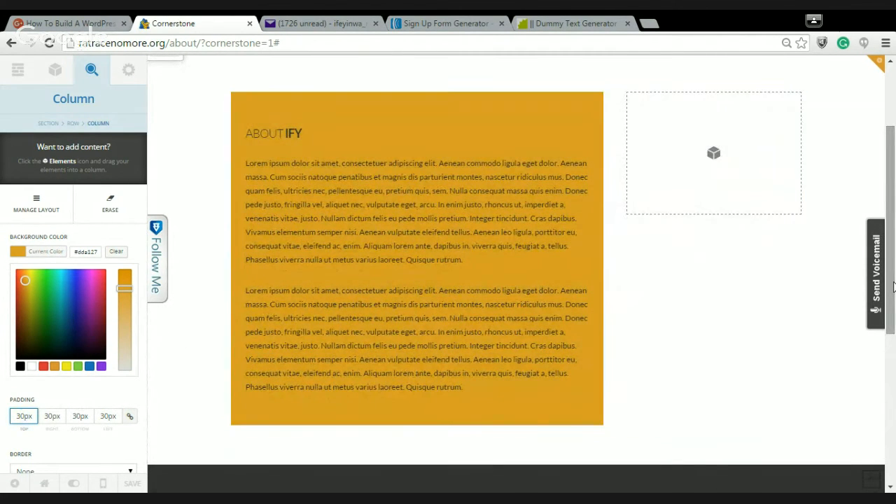
pyautogui.moveTo(890, 287); pyautogui.dragTo(892, 221)
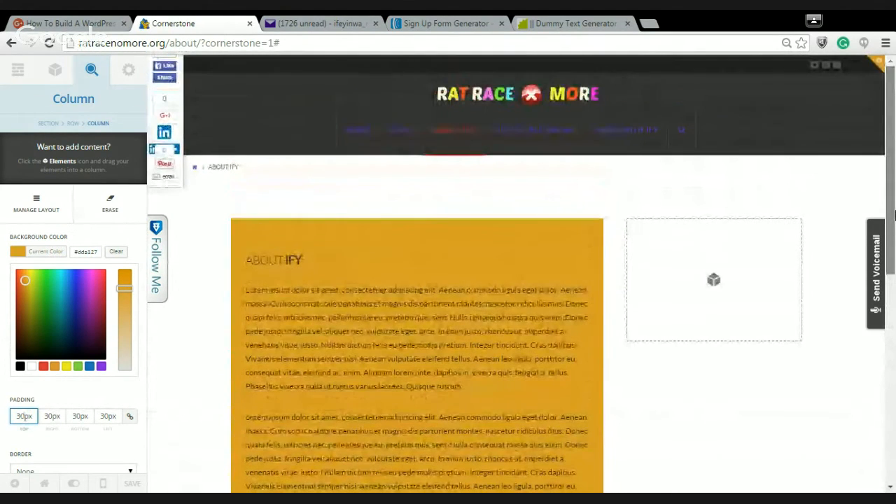
pyautogui.click(449, 242)
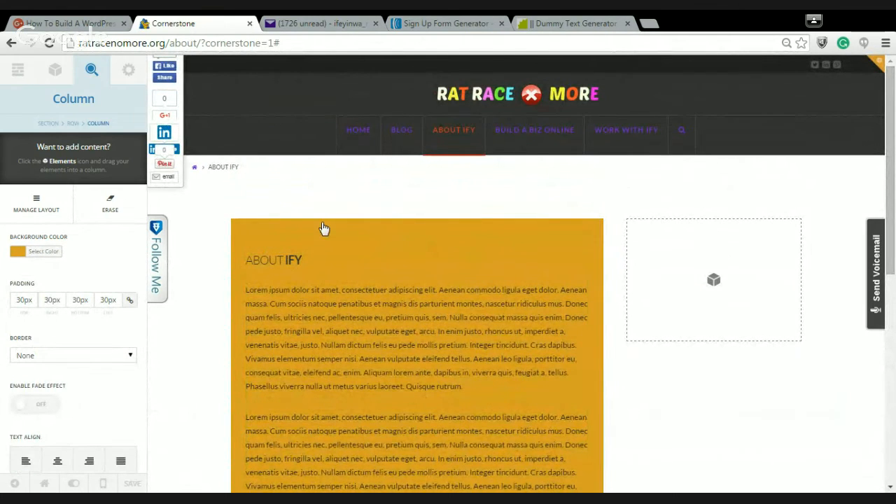
# Give the orange text column a border with the Solid style
pyautogui.click(132, 357)
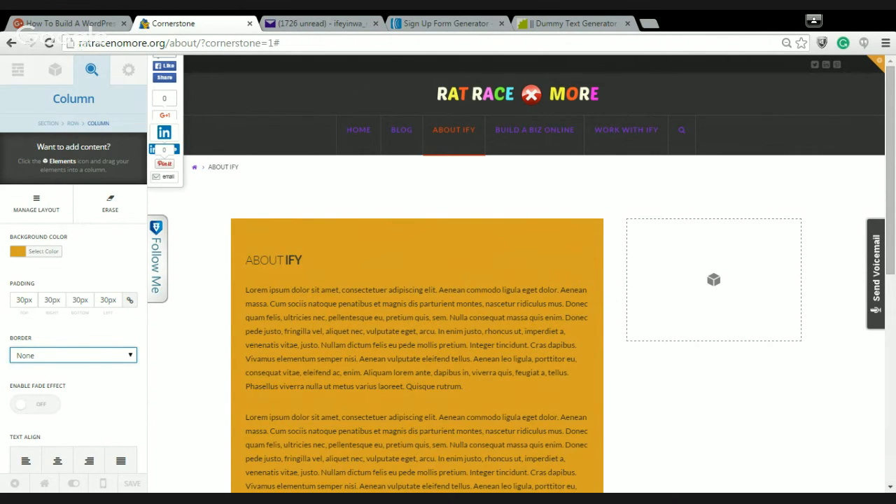
pyautogui.click(116, 383)
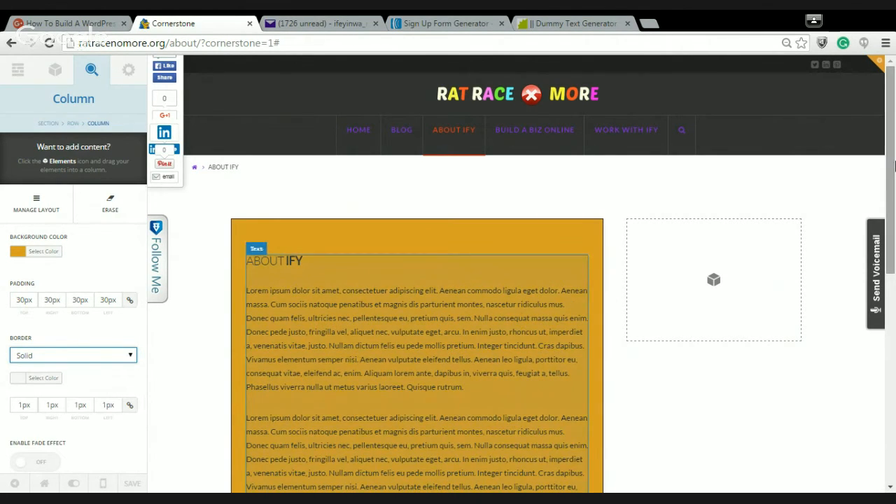
pyautogui.moveTo(891, 166); pyautogui.dragTo(891, 231)
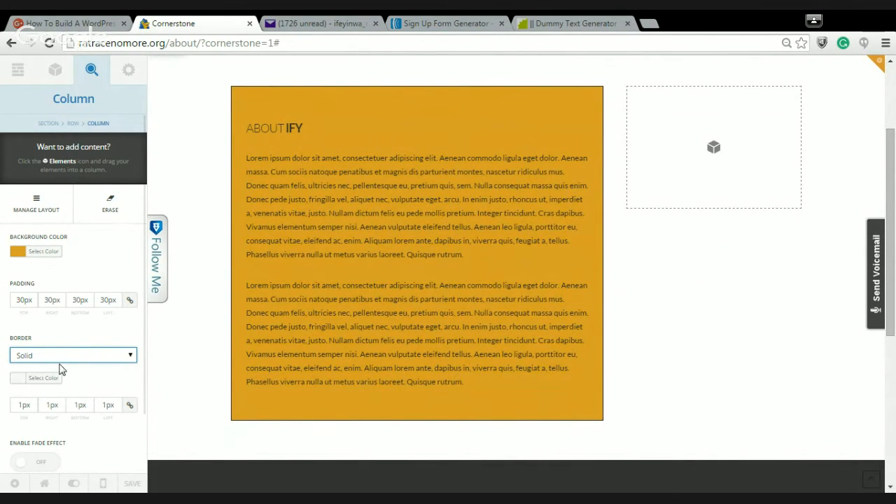
# Set the text column's border colour to the dark olive shade #8c7820, starting from the orange preset
pyautogui.click(21, 381)
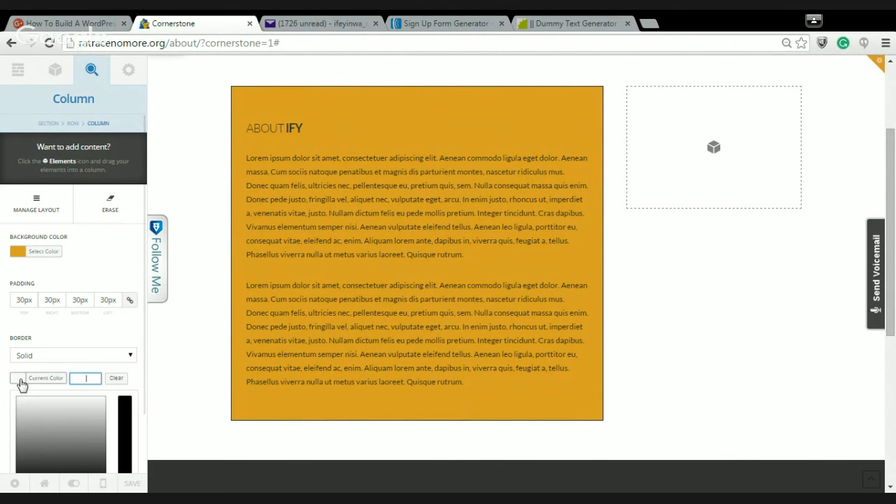
pyautogui.moveTo(144, 345); pyautogui.dragTo(140, 400)
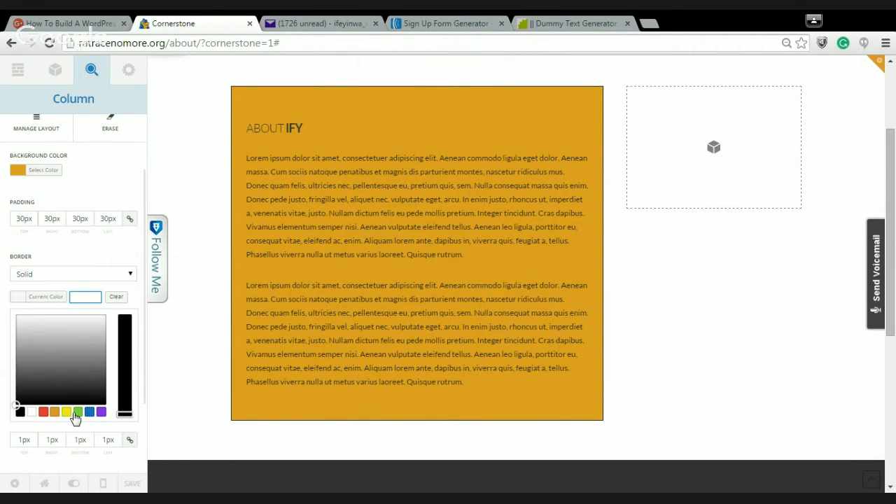
pyautogui.click(53, 413)
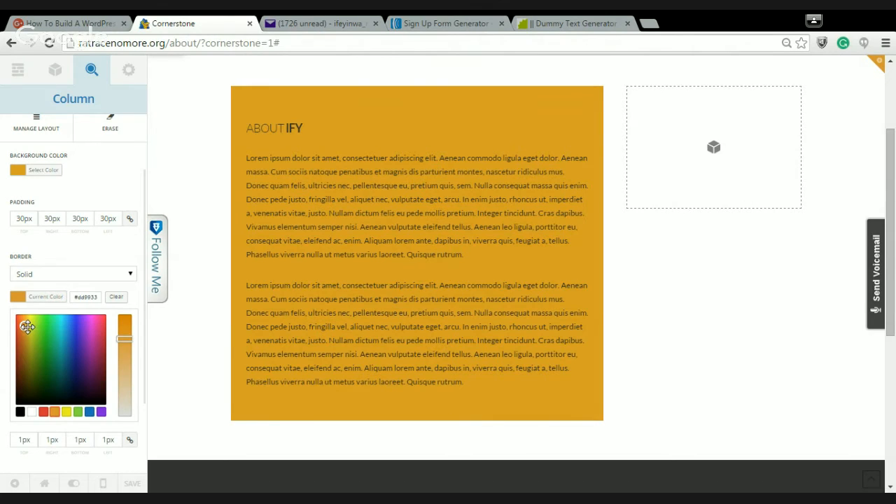
pyautogui.moveTo(25, 329); pyautogui.dragTo(28, 337)
pyautogui.moveTo(28, 338)
pyautogui.mouseDown()
pyautogui.moveTo(29, 329)
pyautogui.moveTo(28, 356)
pyautogui.mouseUp()
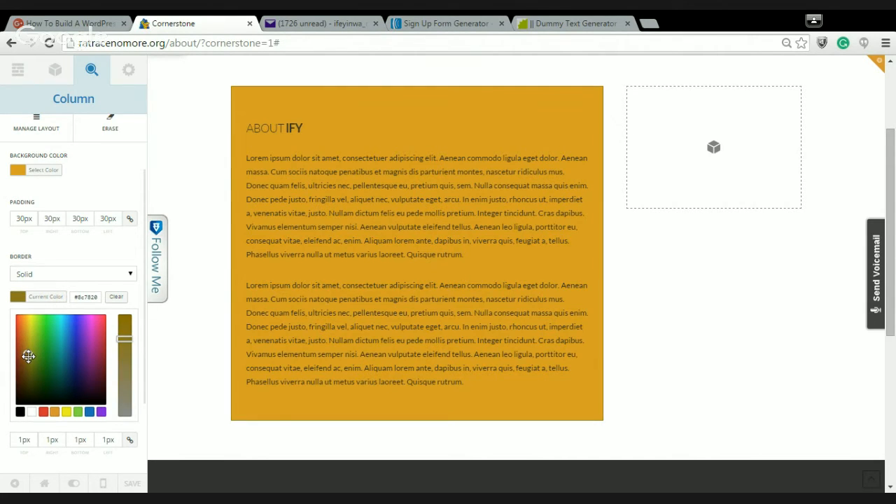
# Set the text column's border width to 3px on all four sides
pyautogui.click(24, 440)
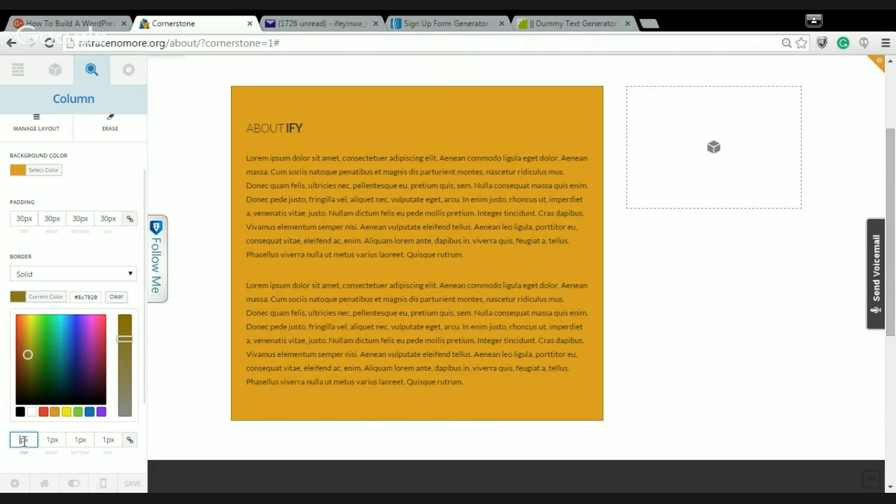
pyautogui.press('BackSpace')
pyautogui.write('3')
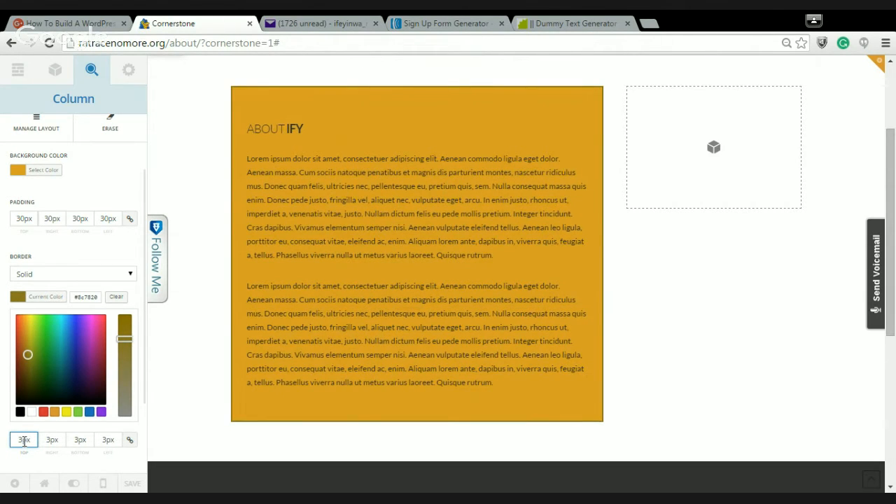
# Set the orange text column's border width to 2px on all four sides
pyautogui.press('BackSpace')
pyautogui.write('2')
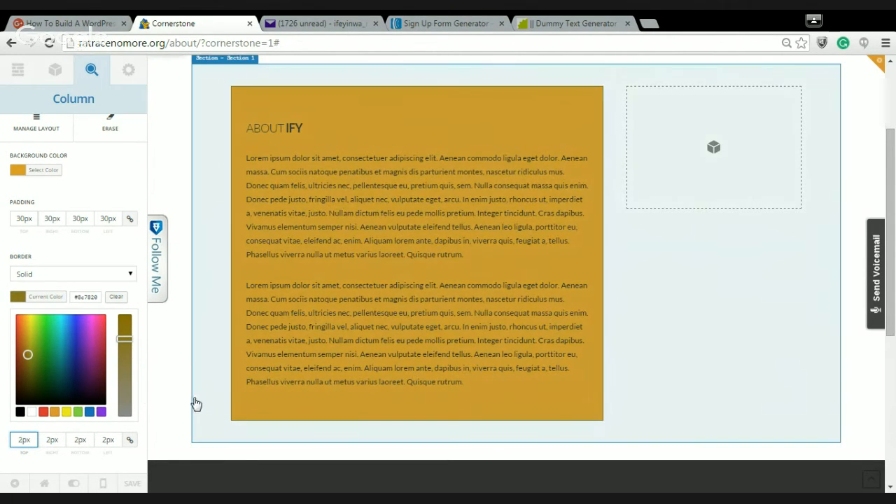
pyautogui.click(165, 442)
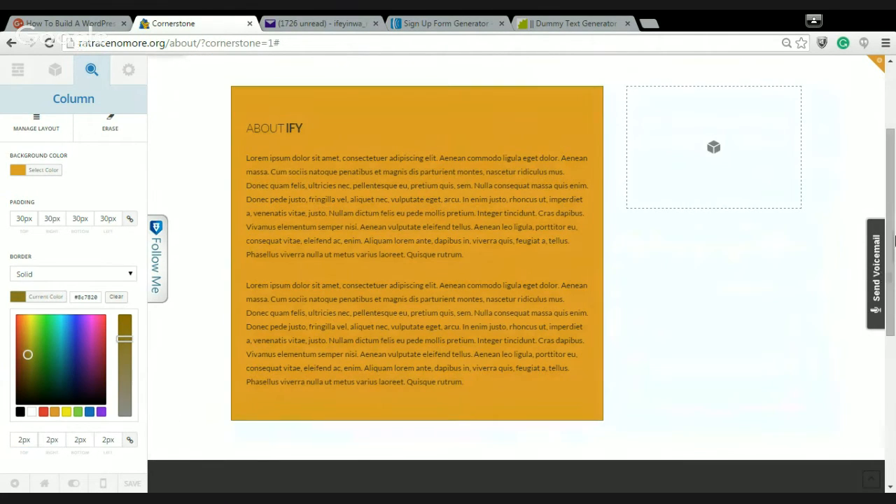
pyautogui.moveTo(892, 242); pyautogui.dragTo(891, 221)
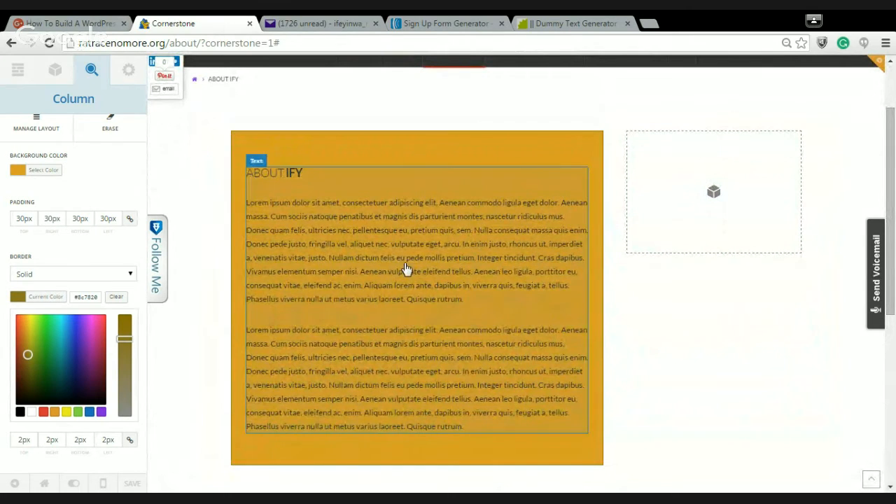
# Examine the settings of the empty second column, the page headline and the text element, including the text's expanded editor
pyautogui.click(670, 174)
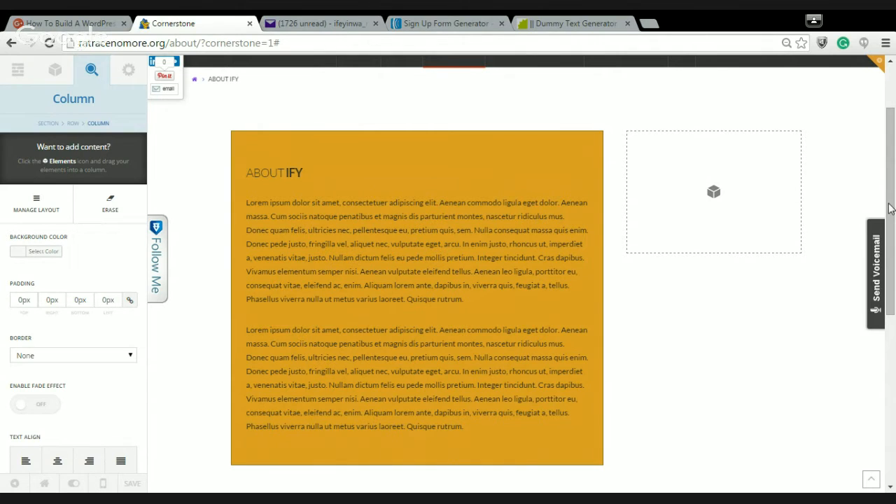
pyautogui.moveTo(895, 187)
pyautogui.mouseDown()
pyautogui.moveTo(895, 129)
pyautogui.moveTo(893, 259)
pyautogui.moveTo(894, 138)
pyautogui.moveTo(894, 200)
pyautogui.moveTo(895, 163)
pyautogui.moveTo(895, 188)
pyautogui.mouseUp()
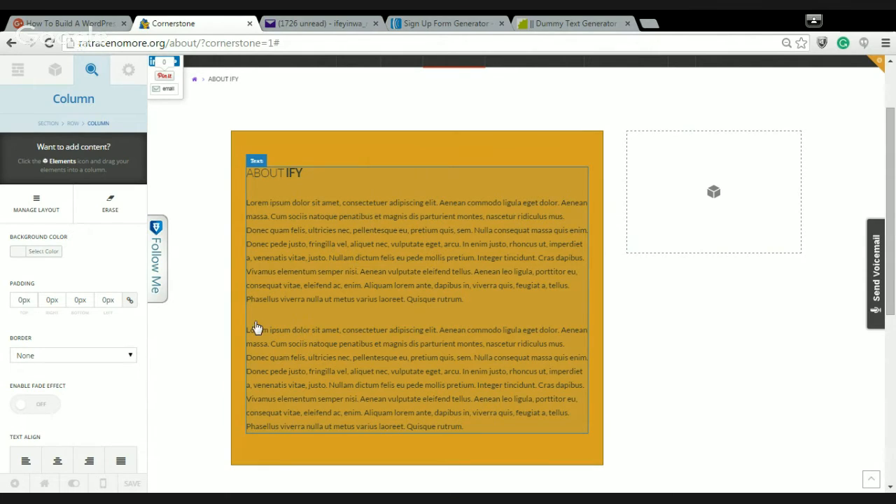
pyautogui.click(357, 201)
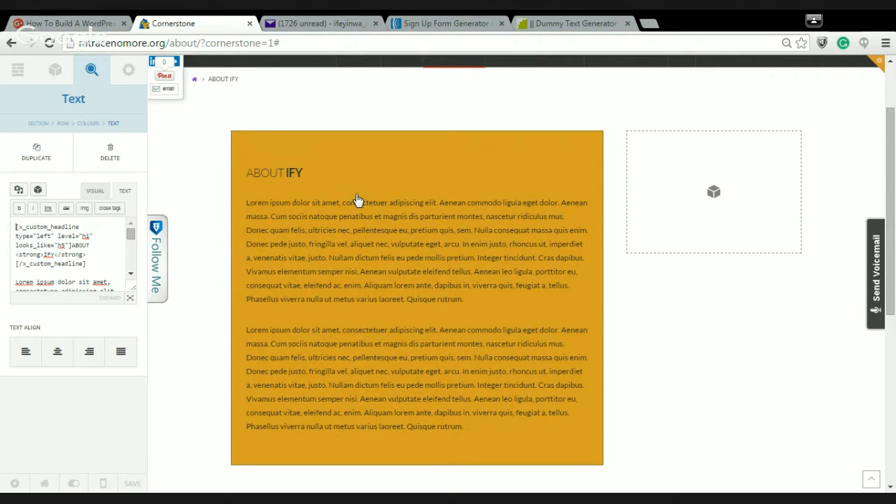
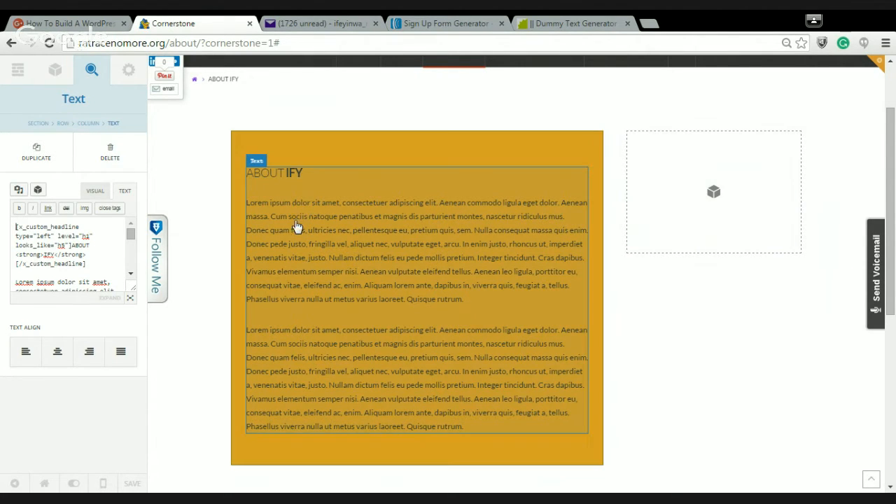
pyautogui.click(430, 183)
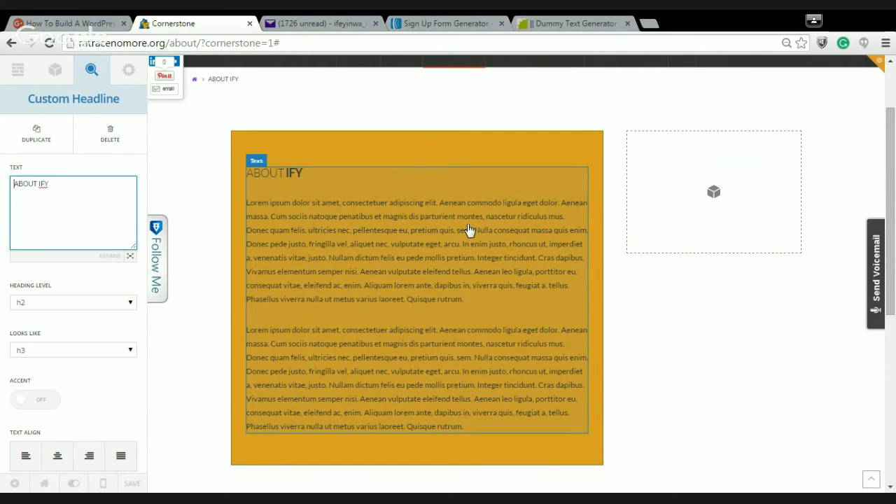
pyautogui.click(449, 195)
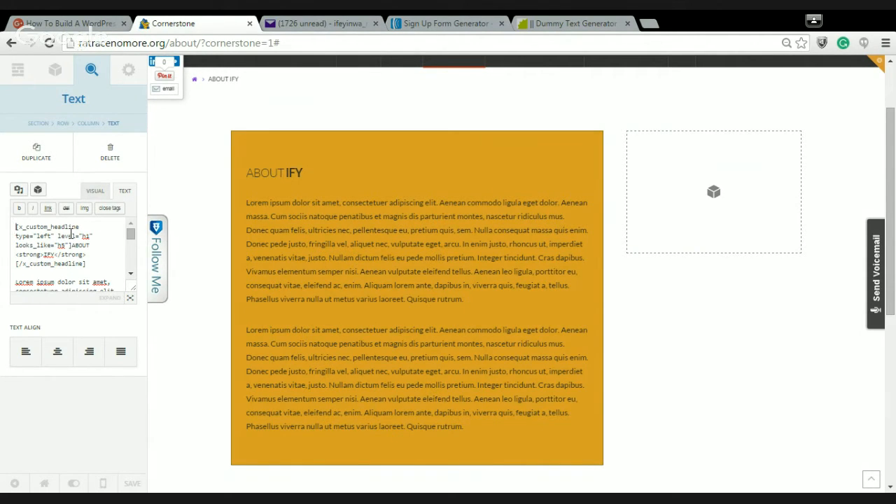
pyautogui.click(130, 299)
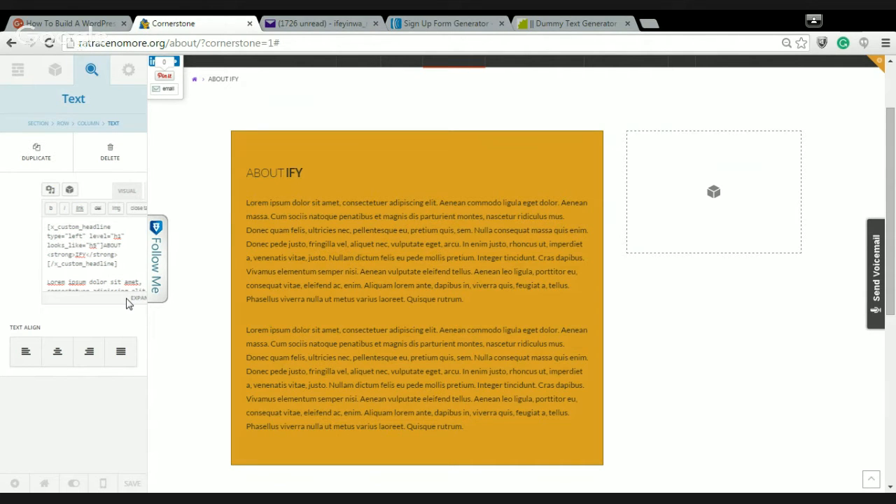
pyautogui.click(129, 299)
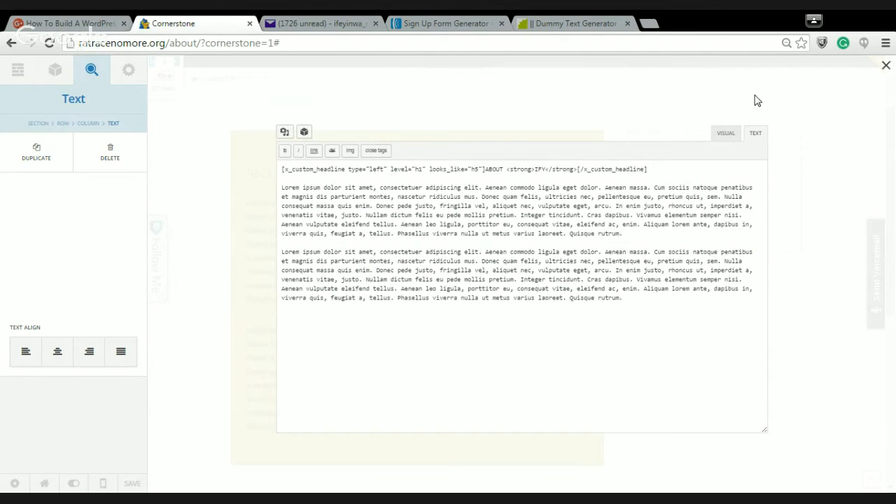
pyautogui.click(885, 67)
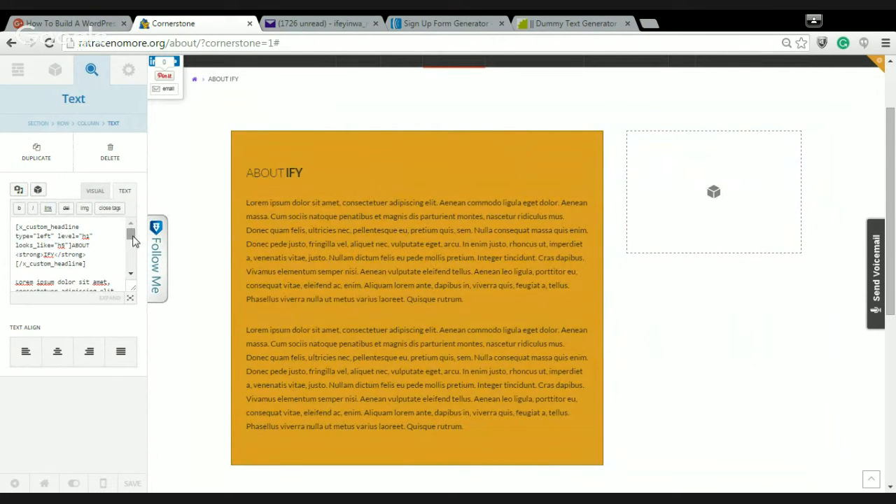
pyautogui.moveTo(133, 239)
pyautogui.mouseDown()
pyautogui.moveTo(133, 250)
pyautogui.moveTo(132, 236)
pyautogui.mouseUp()
# In the text element's expanded editor, split the first paragraph with a blank line after "pretium quis, sem. Nulla"
pyautogui.click(130, 300)
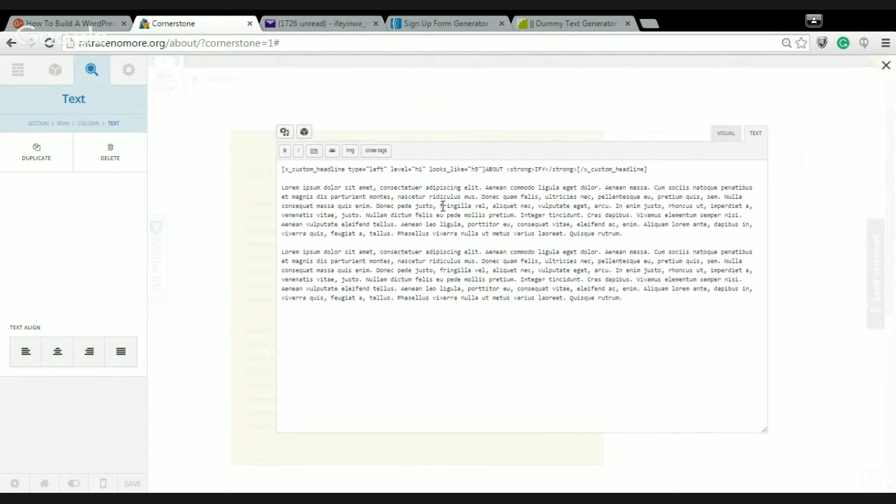
pyautogui.click(746, 197)
pyautogui.press('Return')
pyautogui.press('Return')
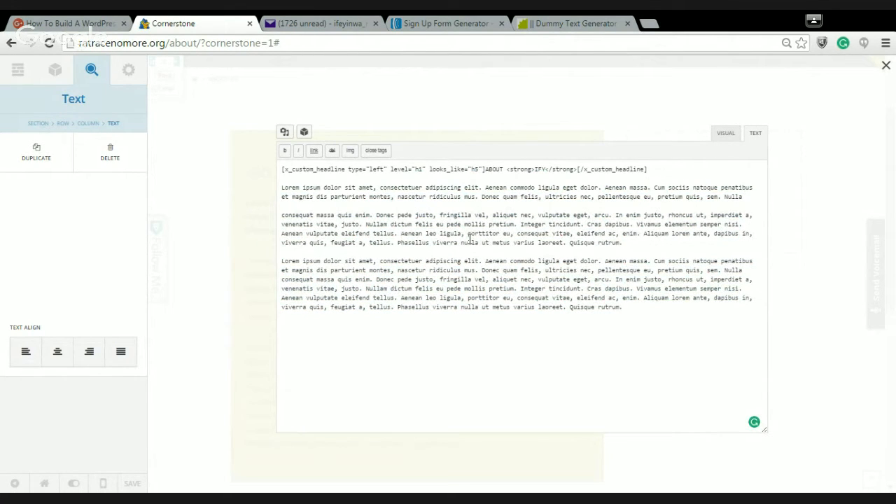
# Start an Image shortcode on the blank line and choose the red-background portrait mms_20150630_10462811.jpg from the media library as its source
pyautogui.click(304, 133)
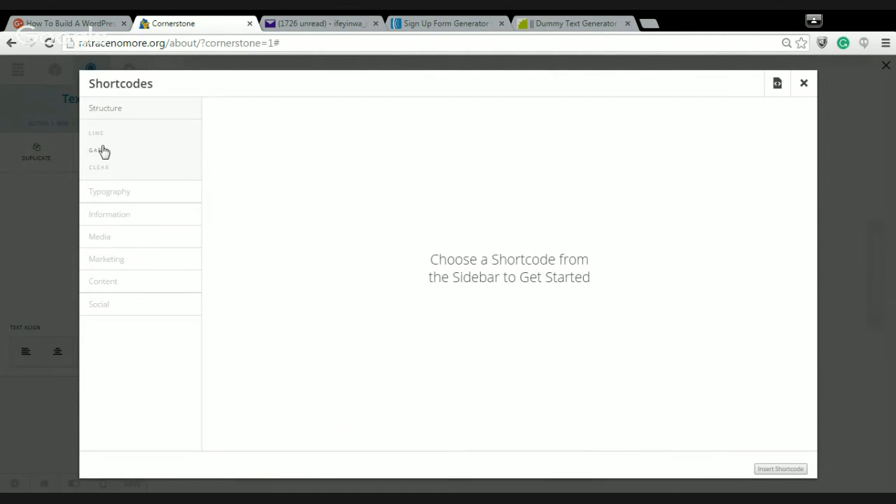
pyautogui.click(105, 240)
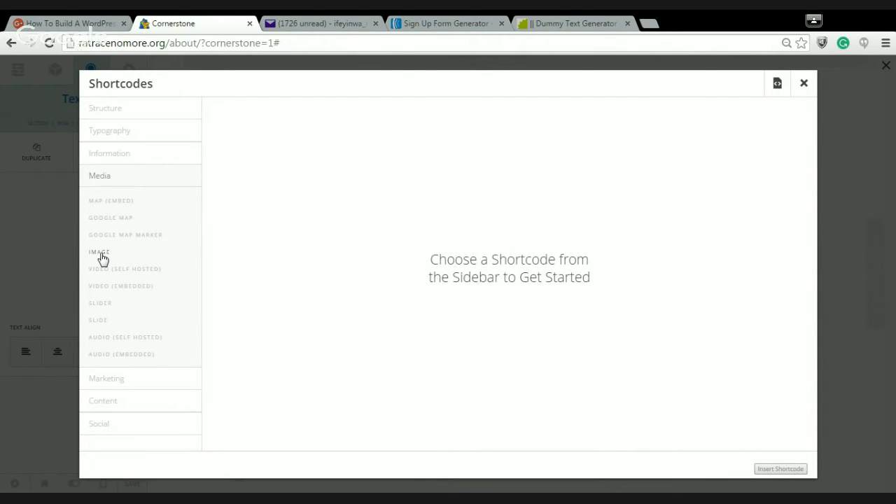
pyautogui.click(102, 254)
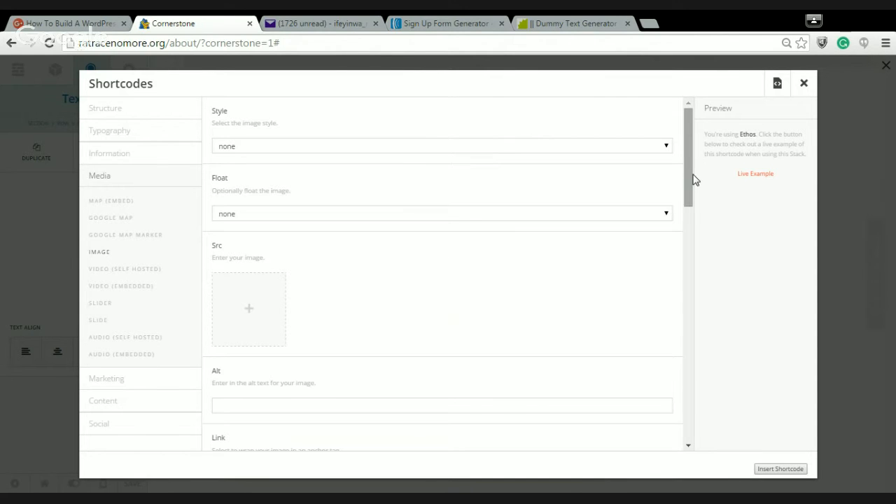
pyautogui.moveTo(685, 179); pyautogui.dragTo(695, 200)
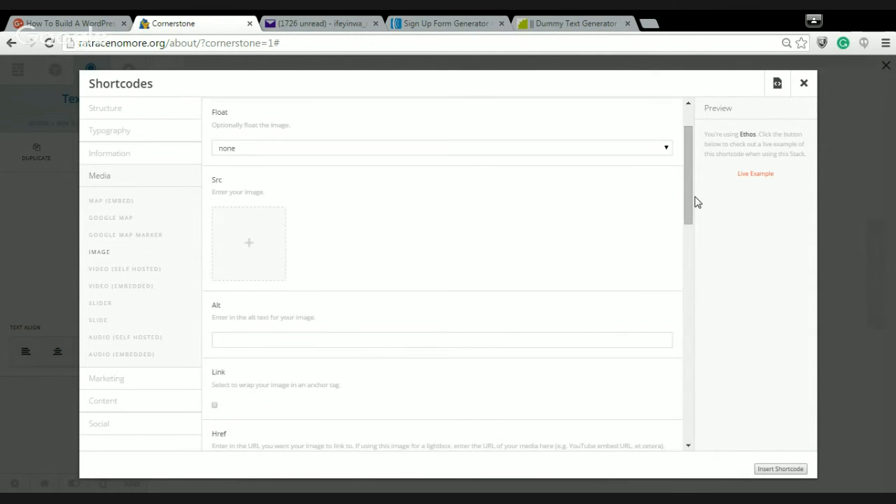
pyautogui.click(254, 250)
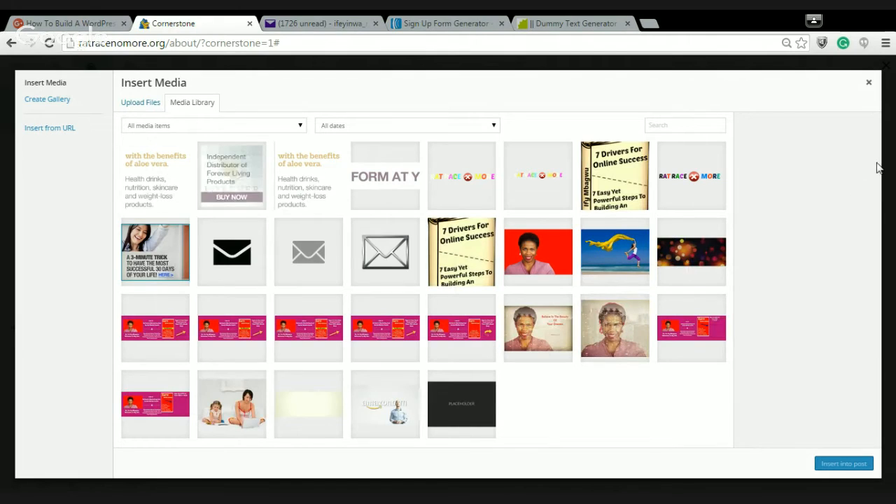
pyautogui.click(544, 275)
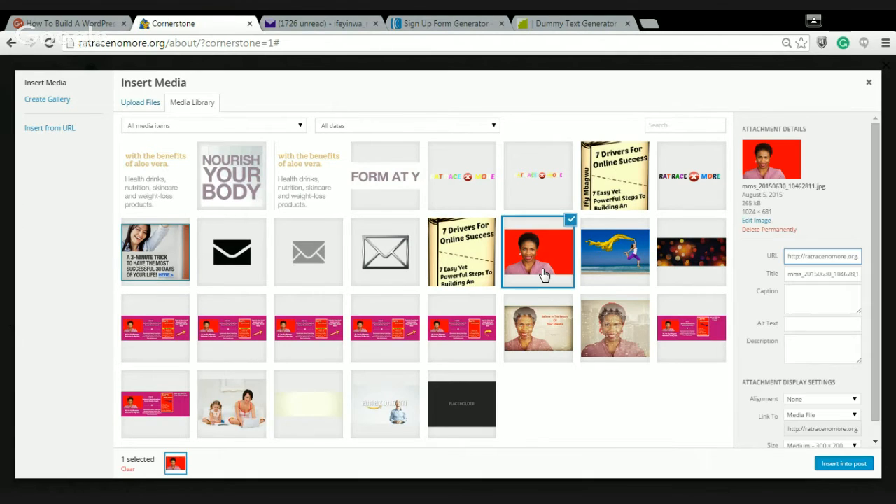
pyautogui.click(844, 469)
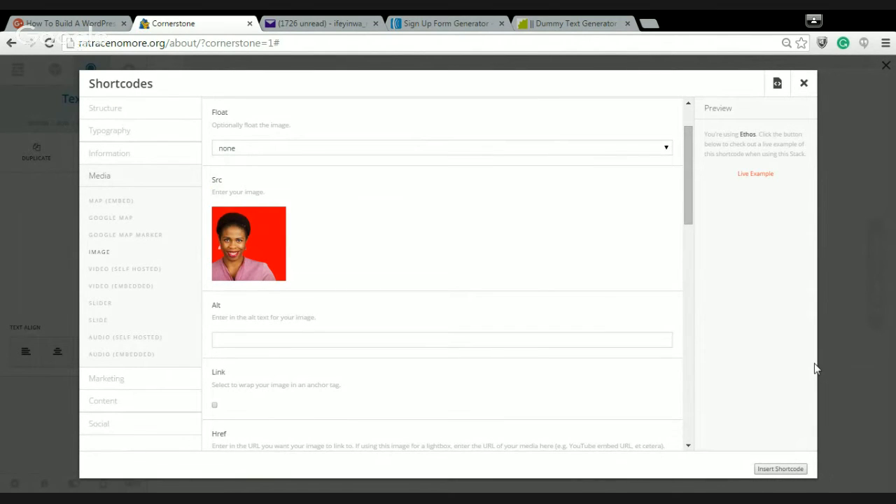
# Insert the portrait's Image shortcode with style and float set to none, and check the image on the page
pyautogui.moveTo(689, 210); pyautogui.dragTo(681, 408)
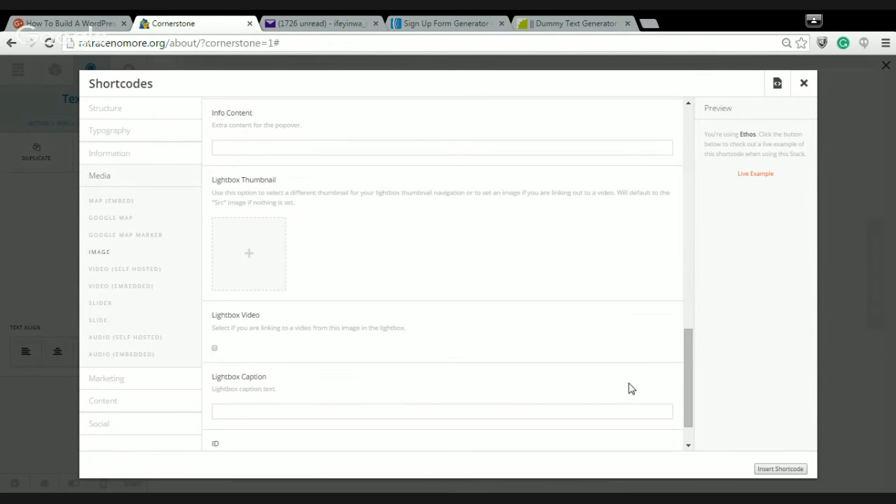
pyautogui.click(778, 471)
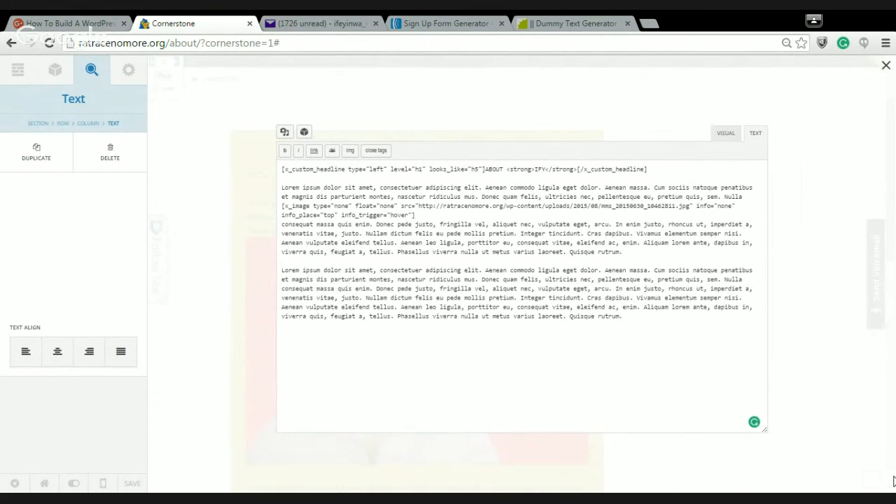
pyautogui.click(886, 70)
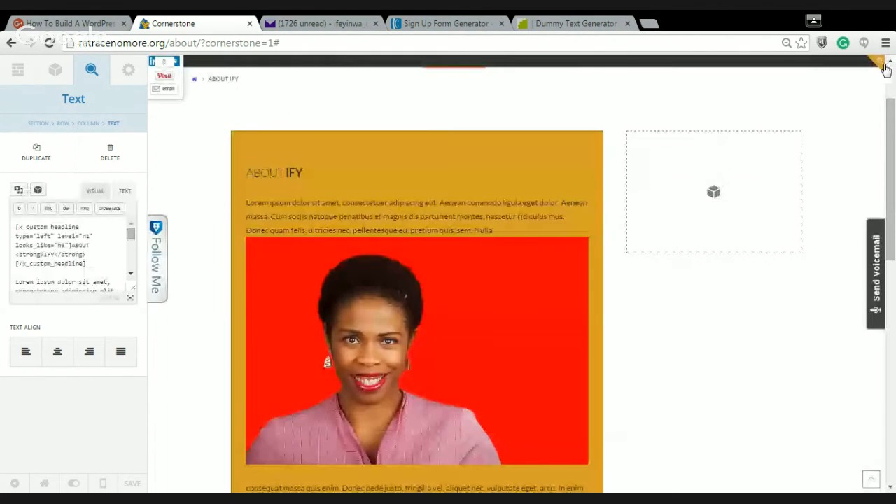
pyautogui.moveTo(893, 140); pyautogui.dragTo(894, 159)
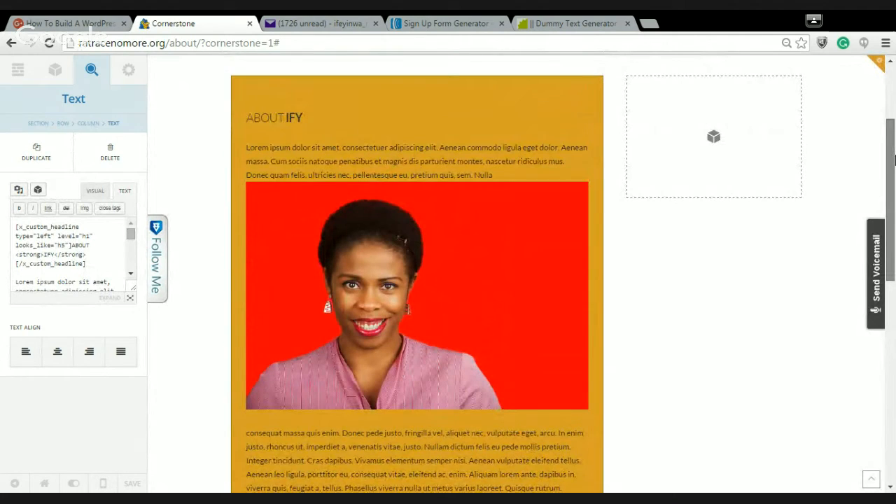
pyautogui.moveTo(894, 161); pyautogui.dragTo(894, 176)
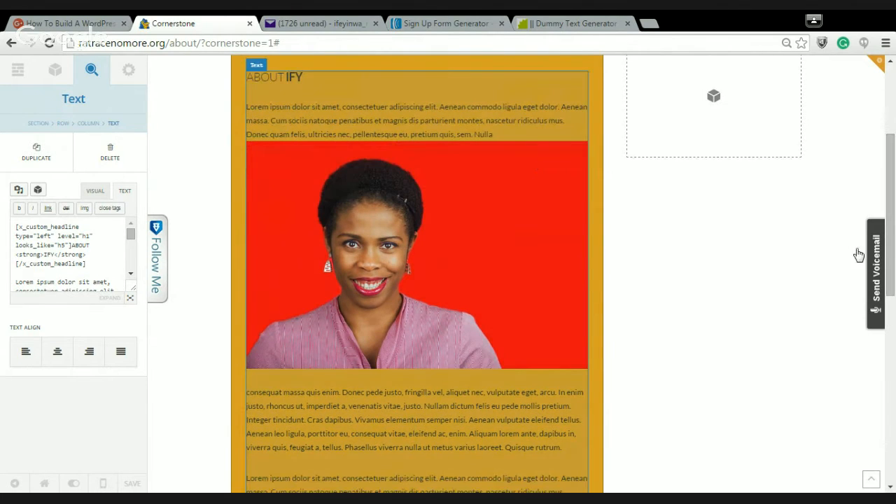
pyautogui.moveTo(893, 224); pyautogui.dragTo(893, 150)
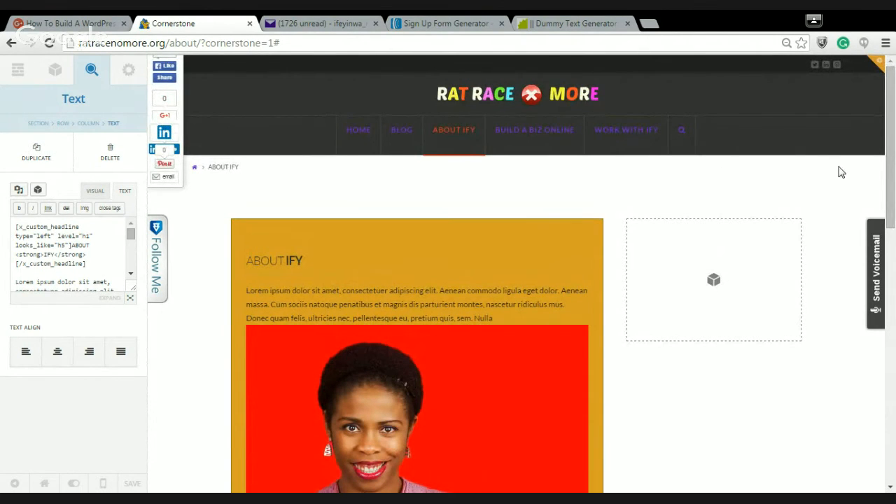
pyautogui.moveTo(891, 173); pyautogui.dragTo(895, 198)
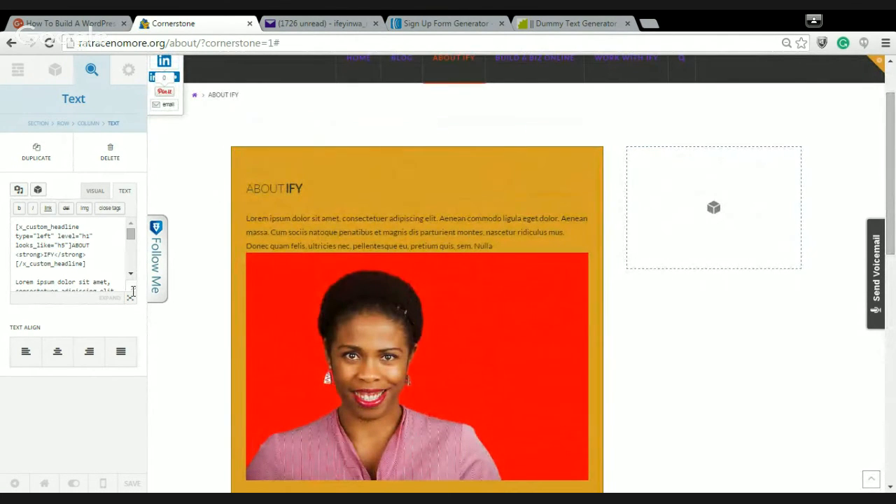
# Delete the portrait's image shortcode from the text element, keeping the blank line in the first paragraph
pyautogui.click(112, 297)
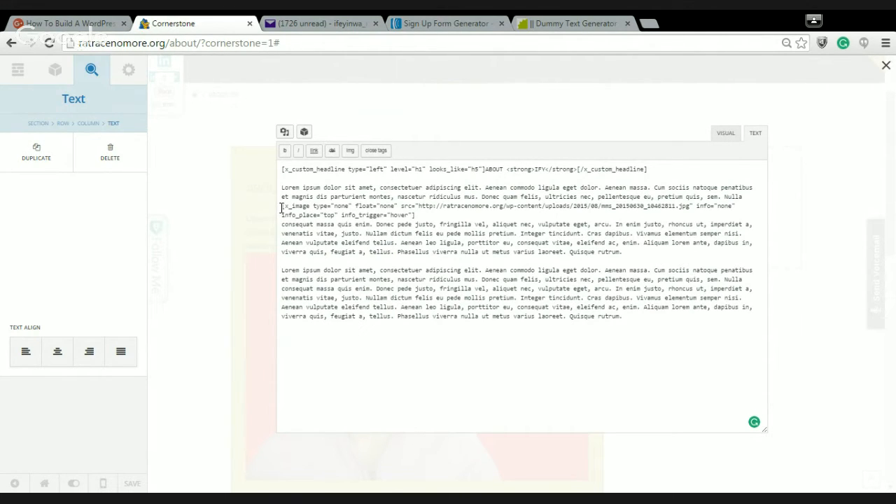
pyautogui.moveTo(282, 205); pyautogui.dragTo(415, 216)
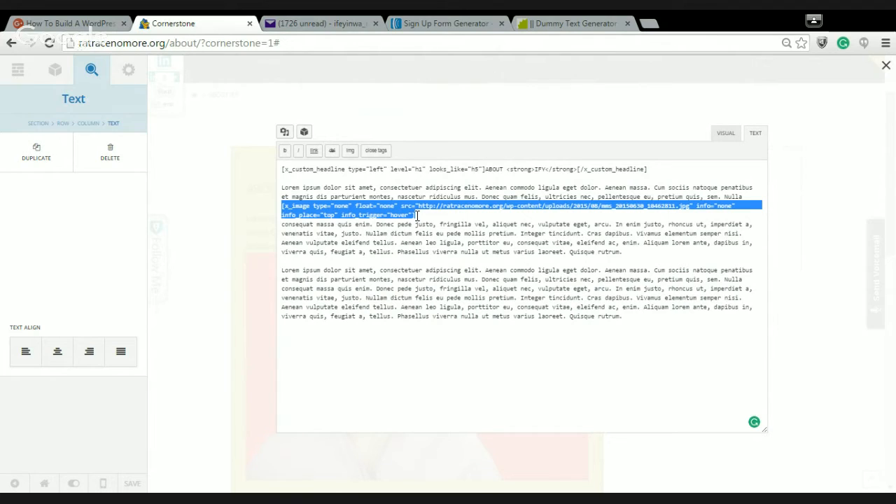
pyautogui.press('BackSpace')
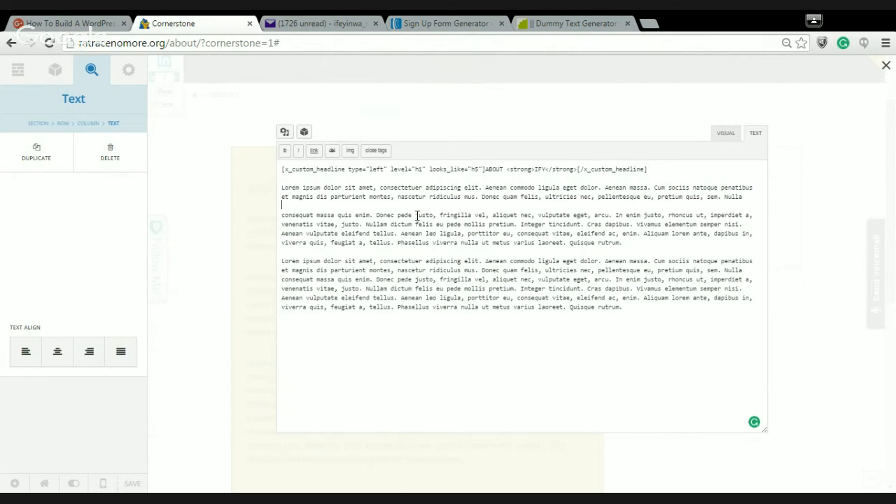
pyautogui.click(886, 70)
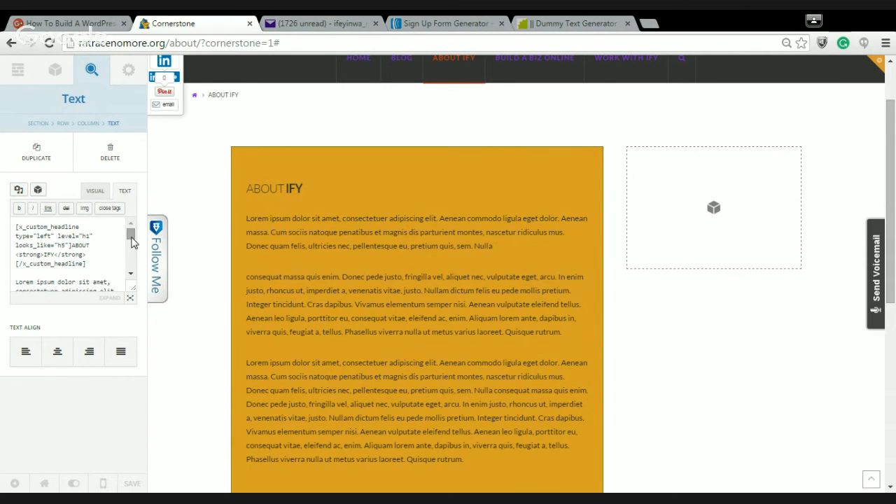
# Start an Image shortcode on the first paragraph's blank line and choose the city-overlay portrait mms_20150630_1046281.jpg from the media library as its source
pyautogui.click(133, 297)
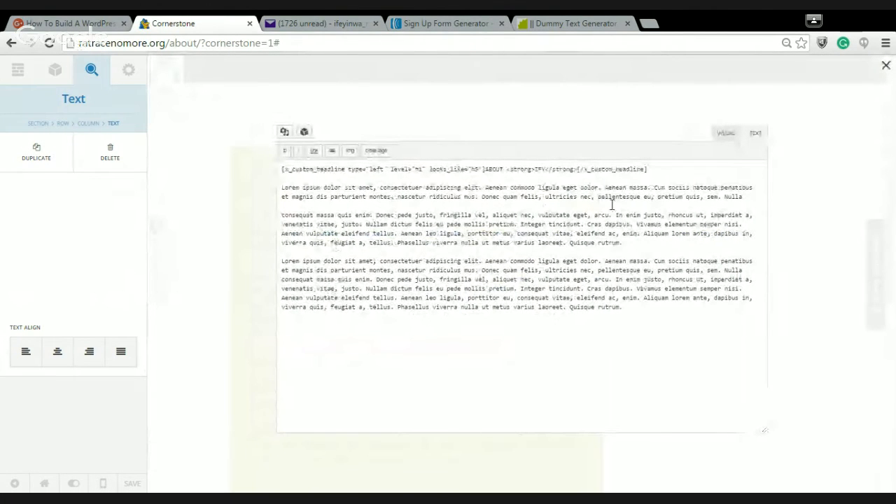
pyautogui.click(738, 201)
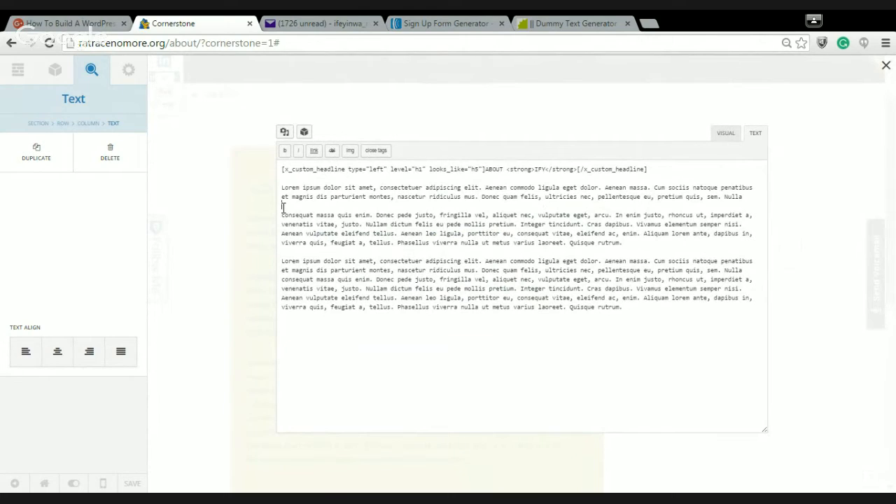
pyautogui.click(284, 205)
pyautogui.click(304, 132)
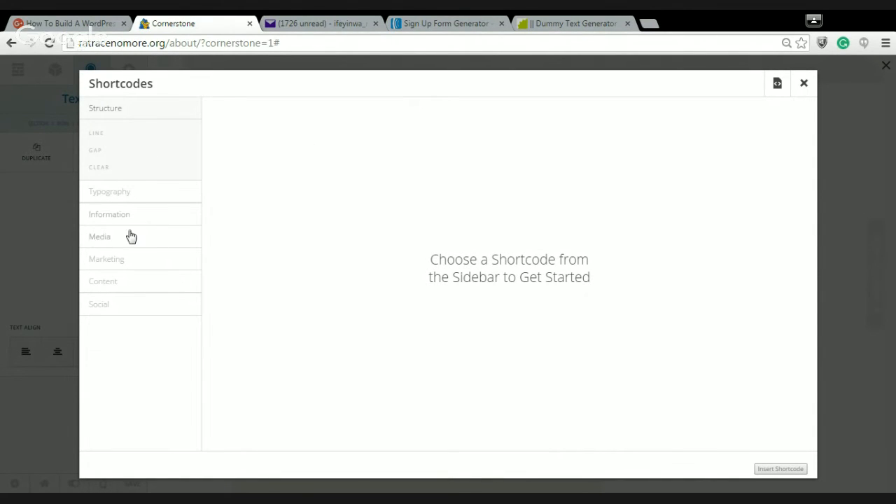
pyautogui.click(101, 245)
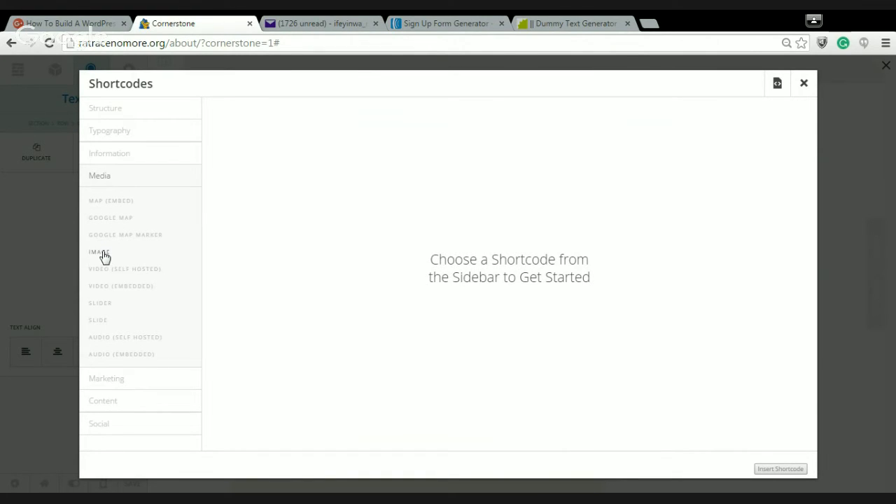
pyautogui.click(101, 254)
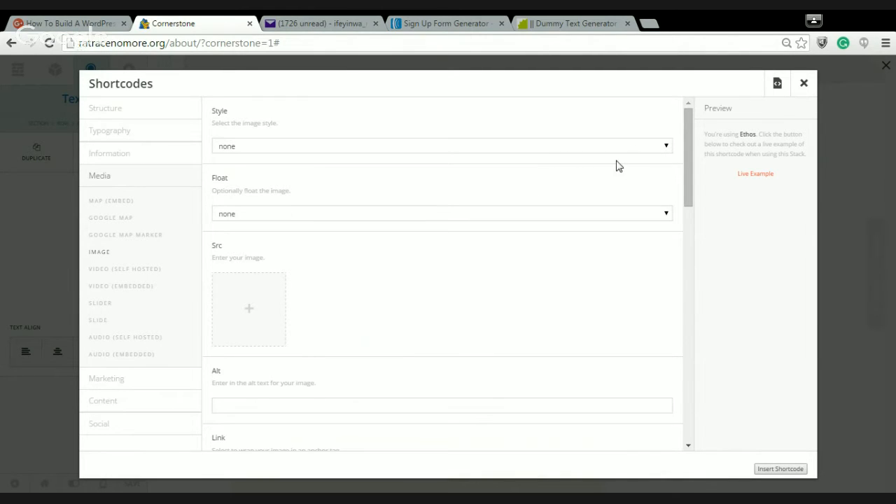
pyautogui.click(257, 318)
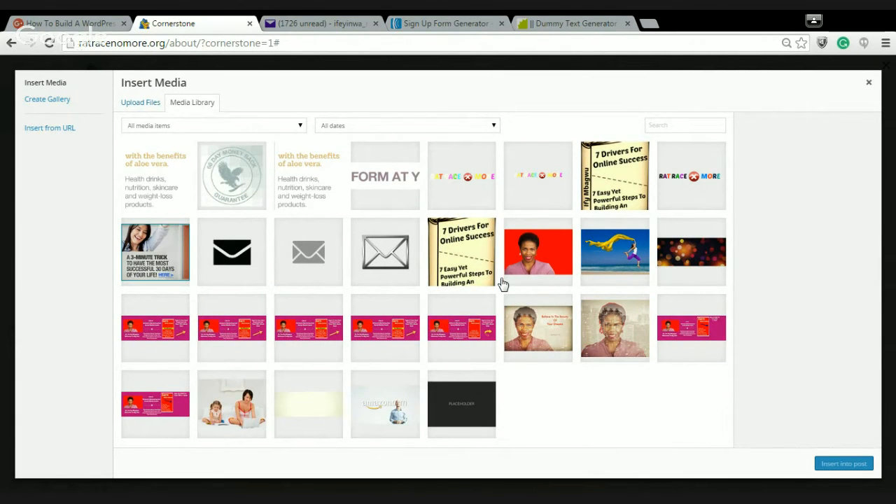
pyautogui.click(561, 343)
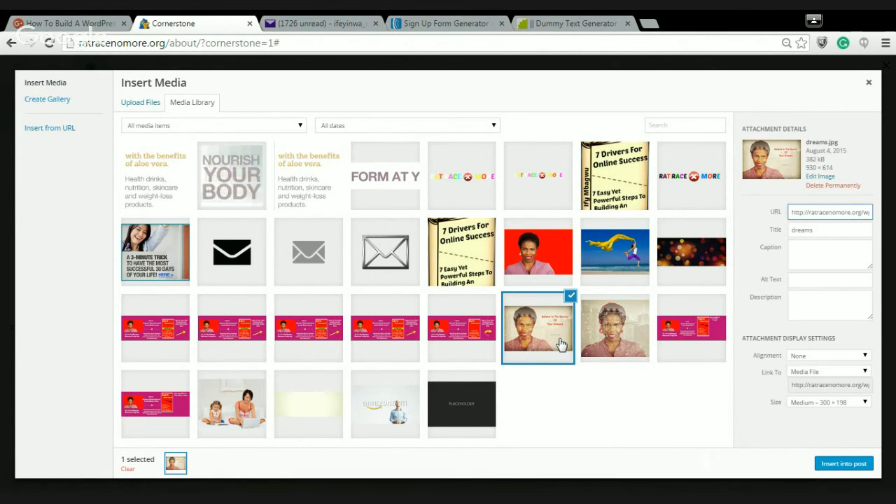
pyautogui.click(623, 348)
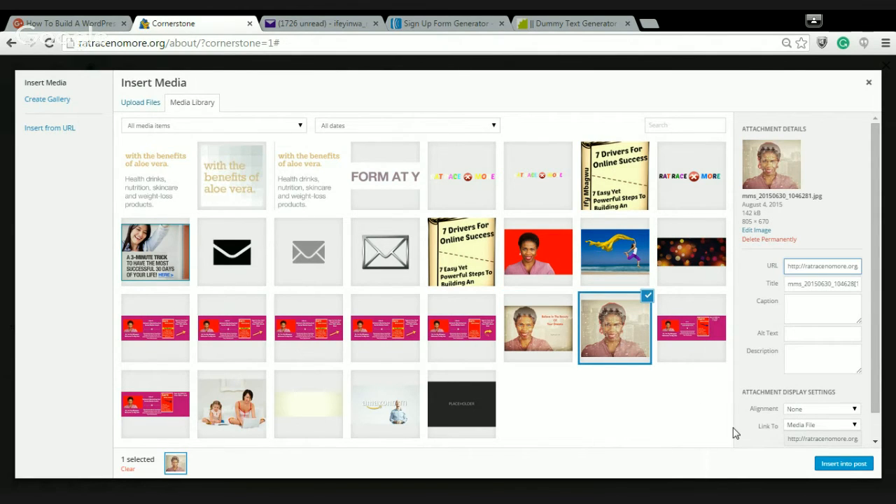
pyautogui.click(844, 465)
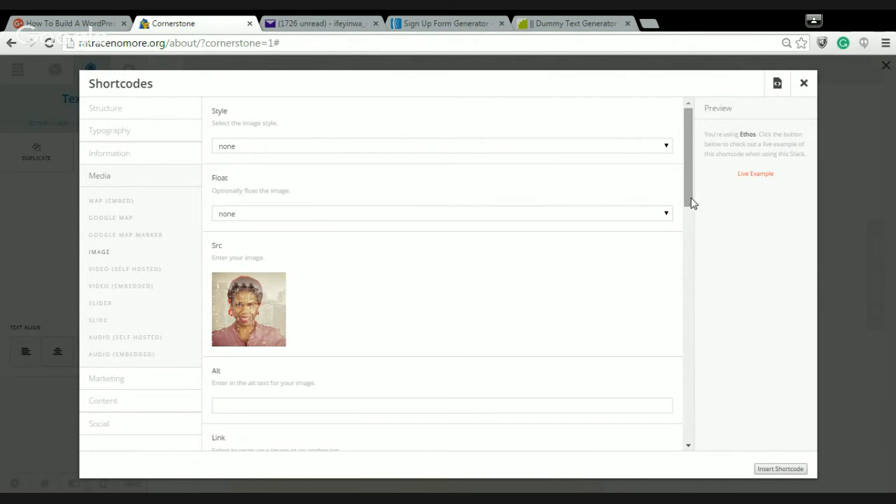
# Insert the city-overlay portrait's Image shortcode with style and float set to none, and check the image on the page
pyautogui.moveTo(691, 202); pyautogui.dragTo(680, 312)
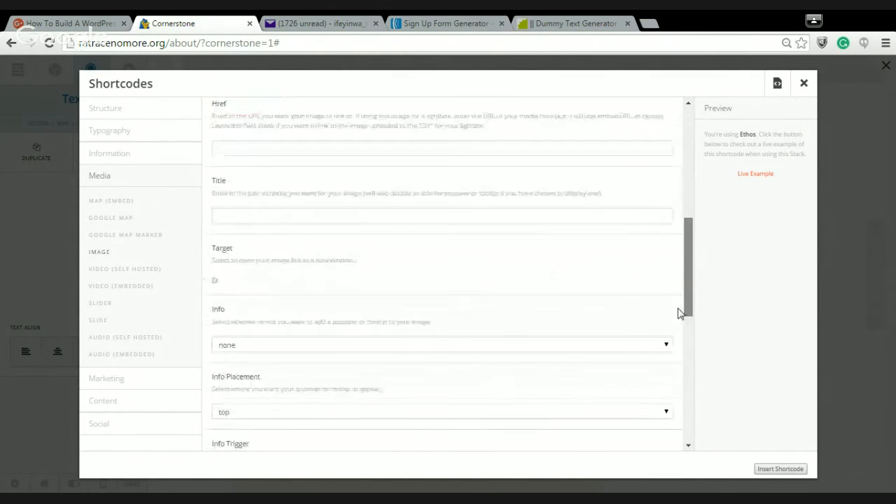
pyautogui.click(795, 469)
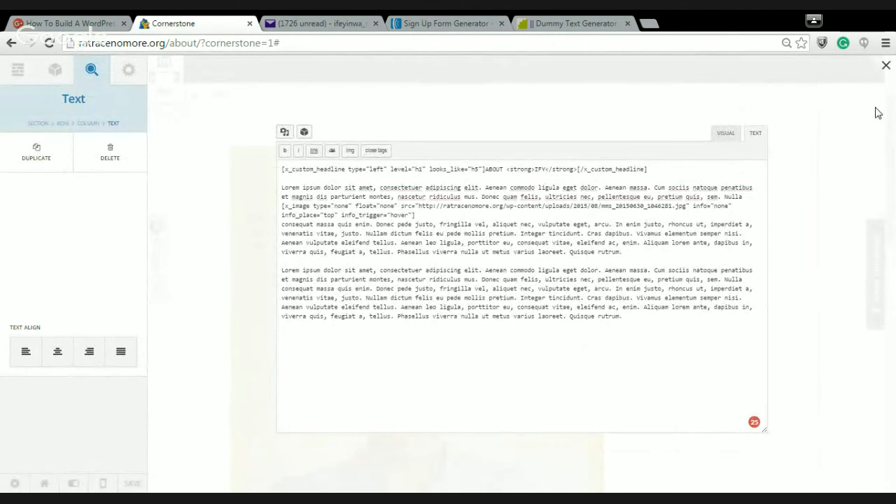
pyautogui.click(886, 70)
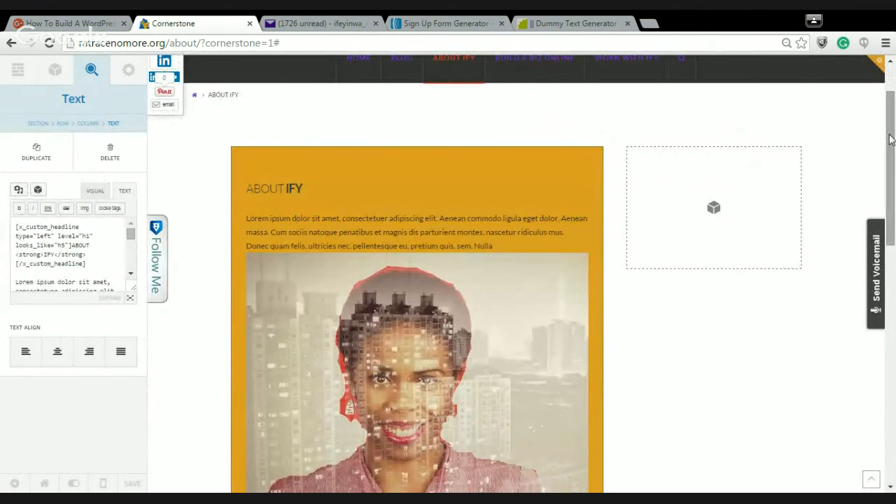
pyautogui.moveTo(892, 137); pyautogui.dragTo(893, 112)
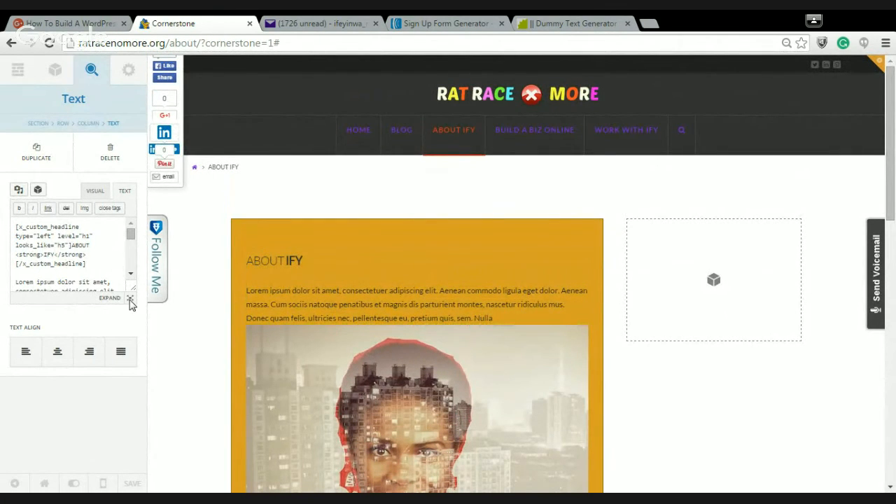
# Delete the city-overlay portrait's image shortcode from the text element, keeping the blank line in the first paragraph
pyautogui.click(130, 300)
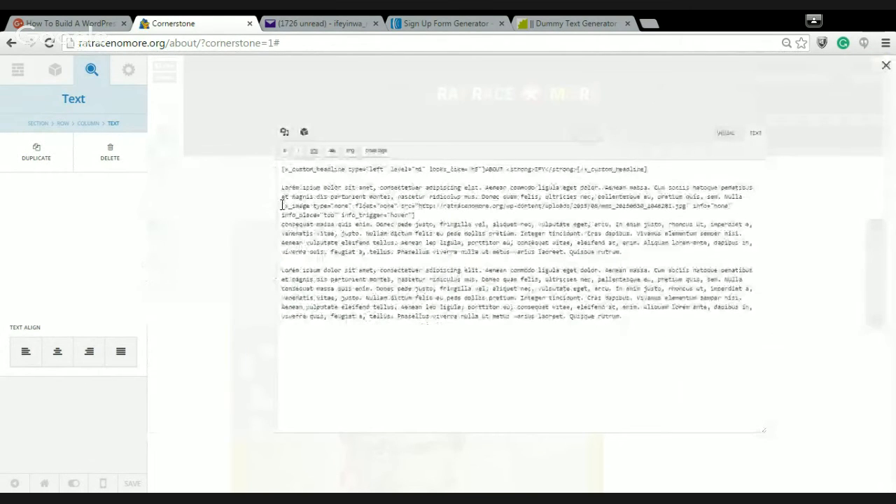
pyautogui.moveTo(282, 204); pyautogui.dragTo(423, 211)
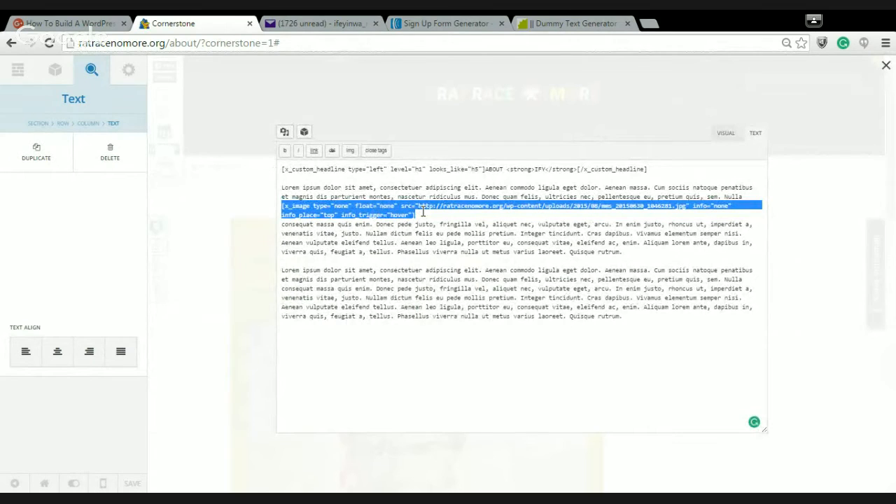
pyautogui.press('BackSpace')
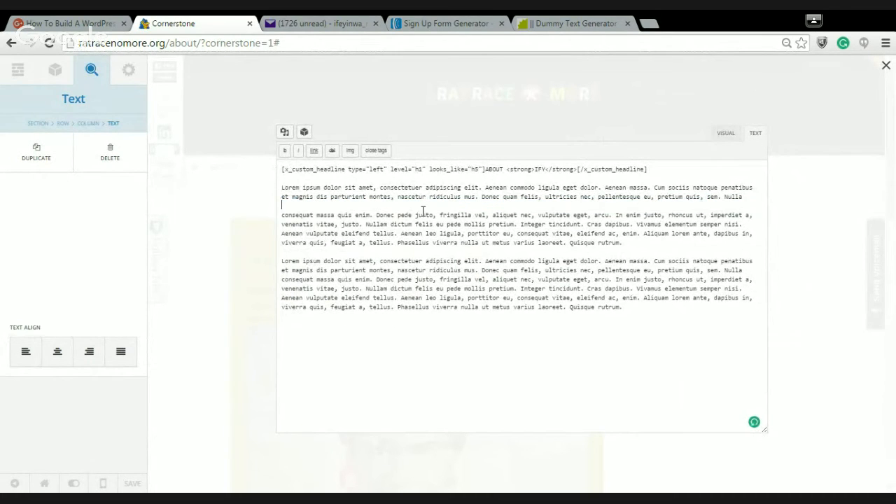
# Start an Image shortcode on the blank line with the red-background portrait mms_20150630_10462811.jpg as its source
pyautogui.click(304, 133)
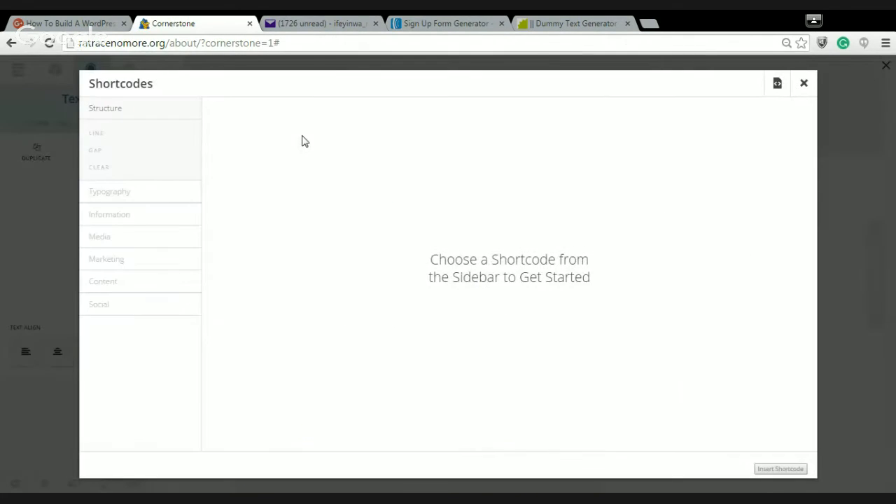
pyautogui.click(106, 242)
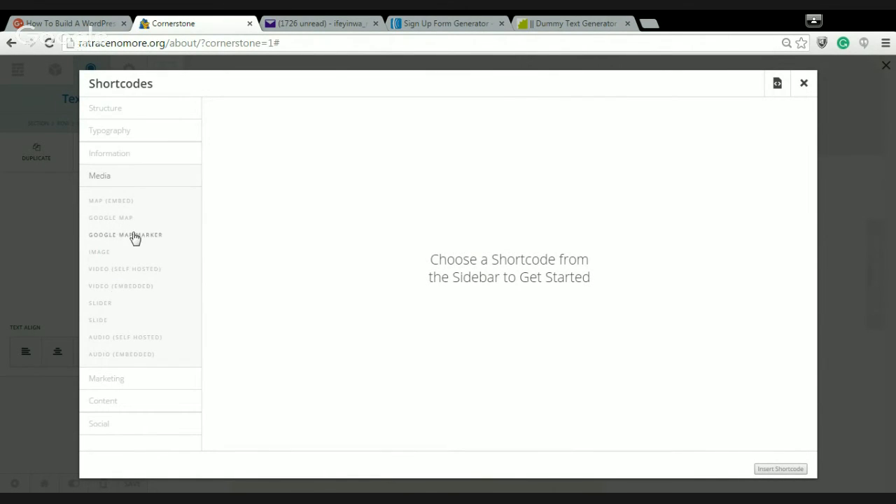
pyautogui.click(101, 253)
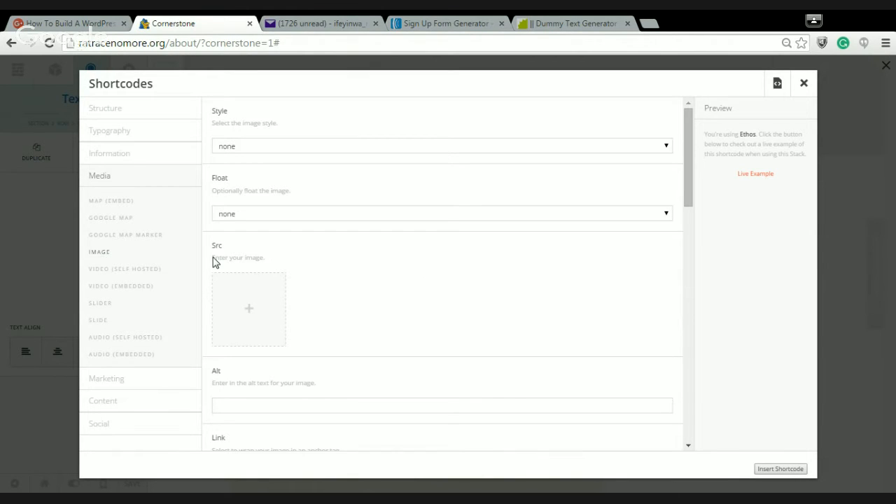
pyautogui.click(260, 315)
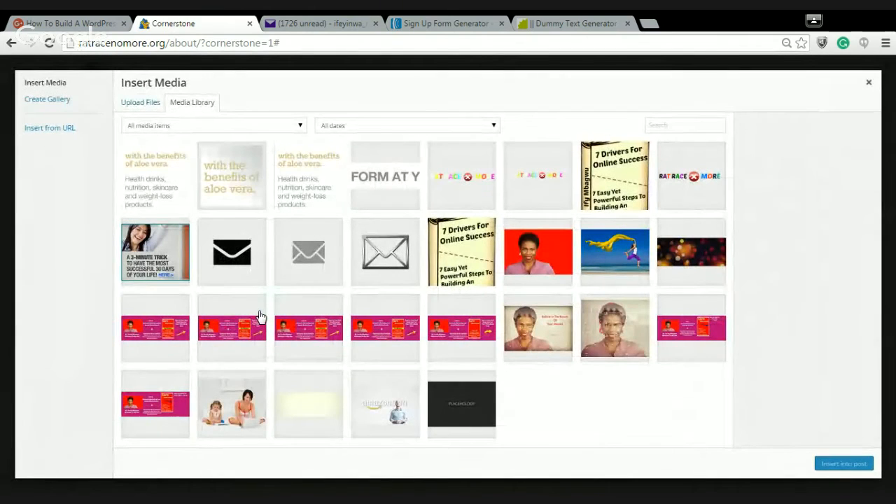
pyautogui.click(548, 260)
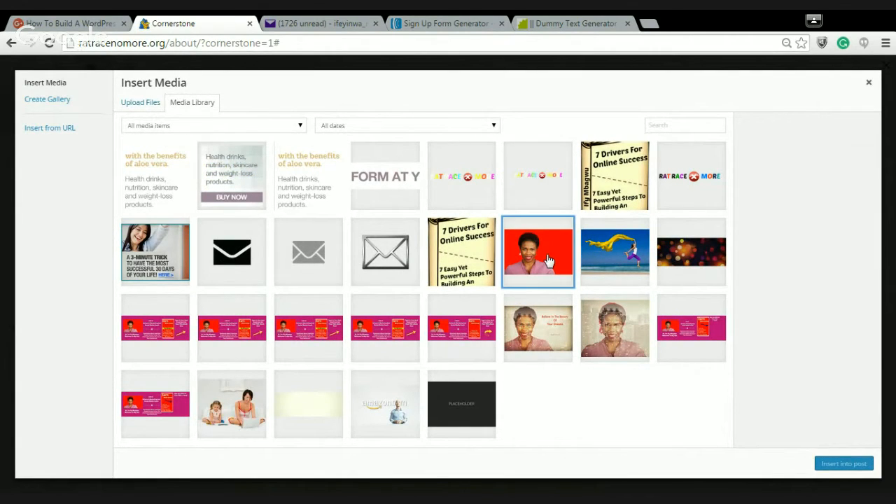
pyautogui.click(838, 460)
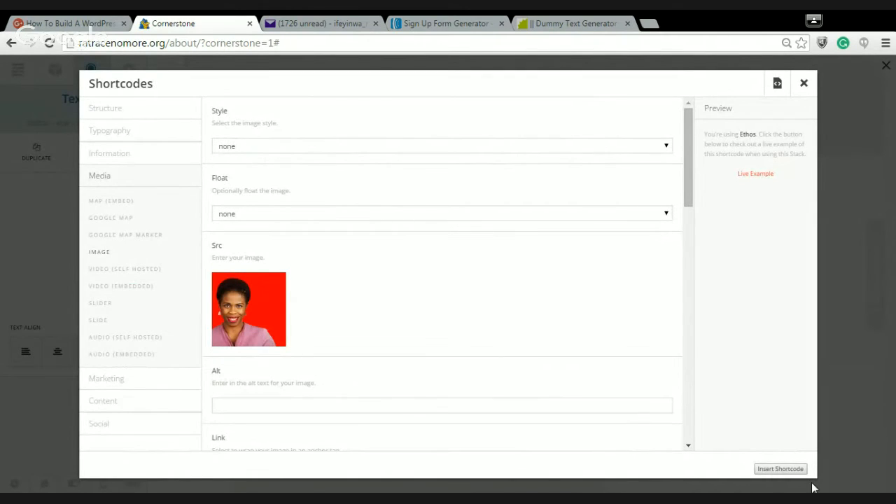
# Insert the red-background portrait's Image shortcode with style and float left at none, and review the image within the page text
pyautogui.click(795, 469)
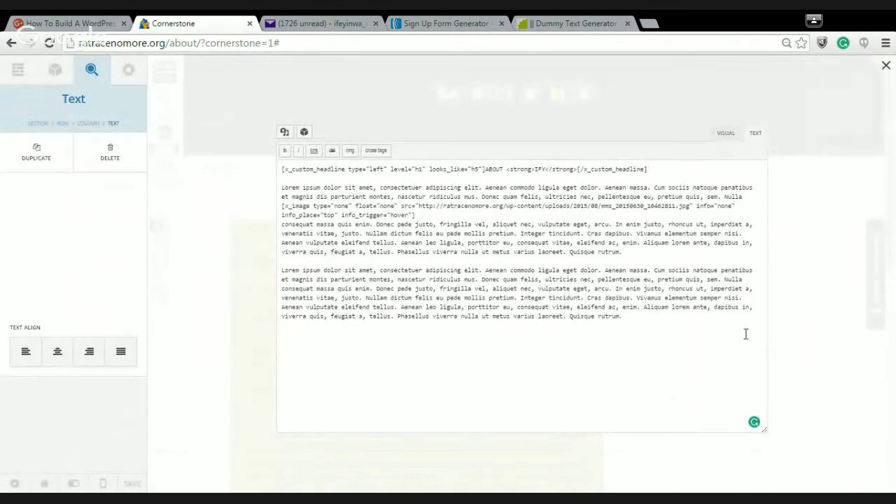
pyautogui.click(885, 66)
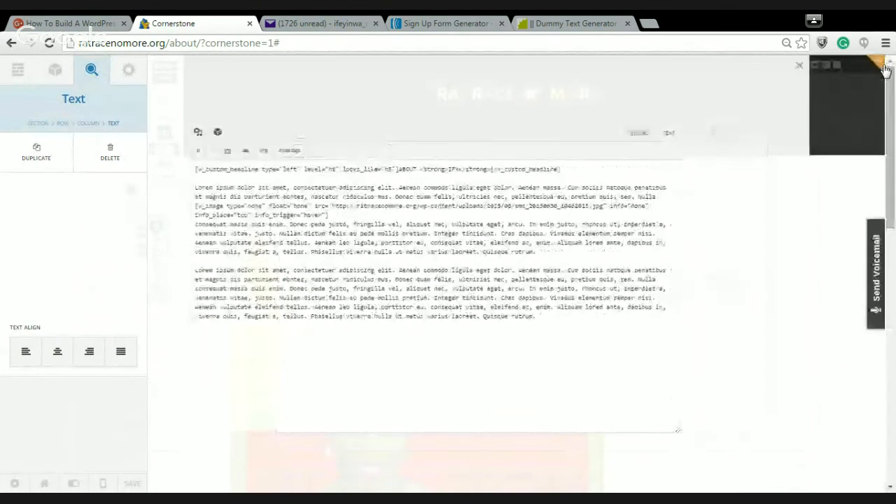
pyautogui.moveTo(894, 95); pyautogui.dragTo(887, 154)
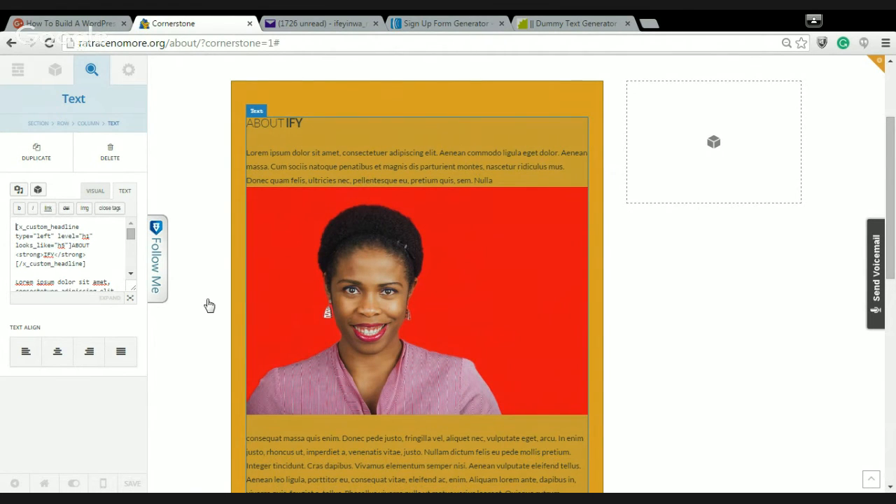
# Cut the red-background portrait's image shortcode from the first paragraph and rejoin the paragraph by removing the blank line
pyautogui.click(131, 298)
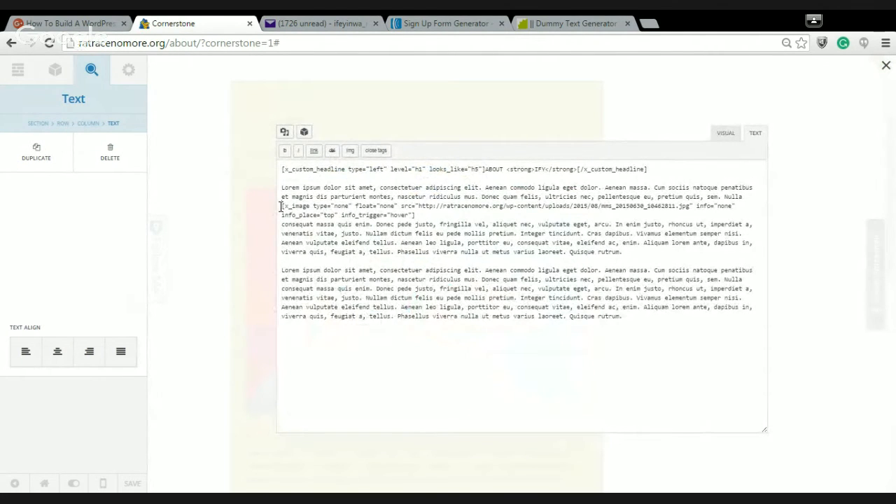
pyautogui.moveTo(281, 206); pyautogui.dragTo(418, 217)
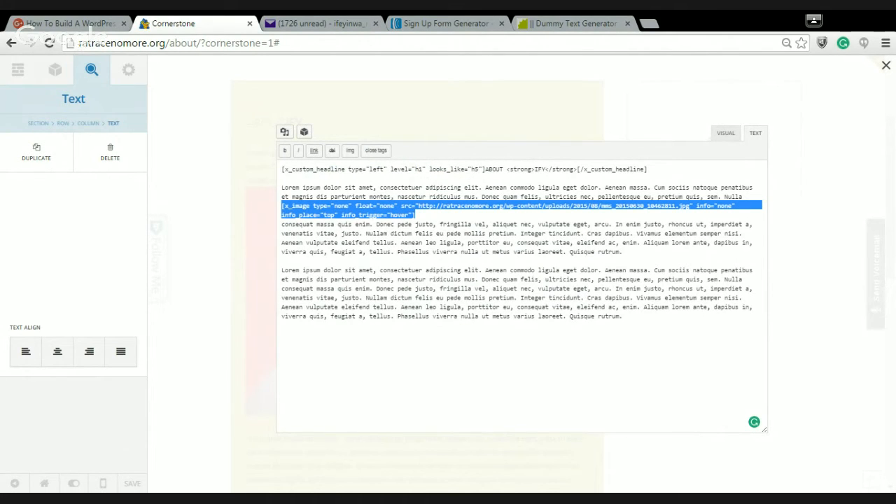
pyautogui.press('BackSpace')
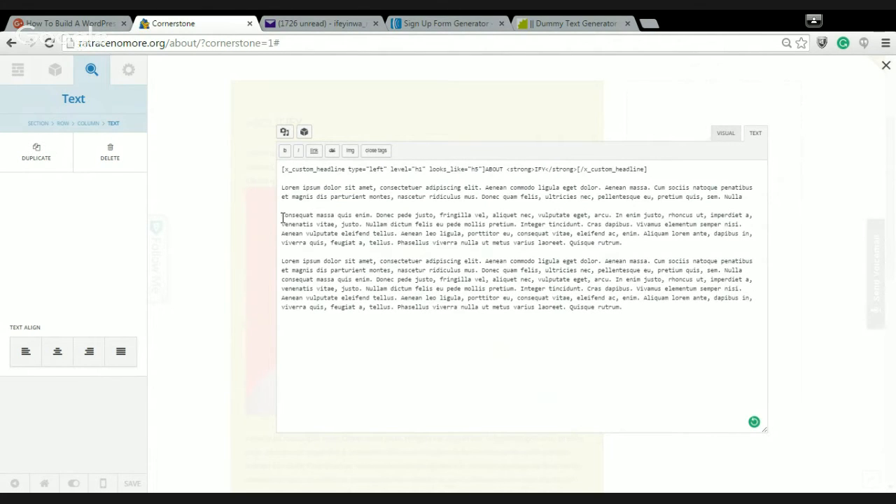
pyautogui.press('BackSpace')
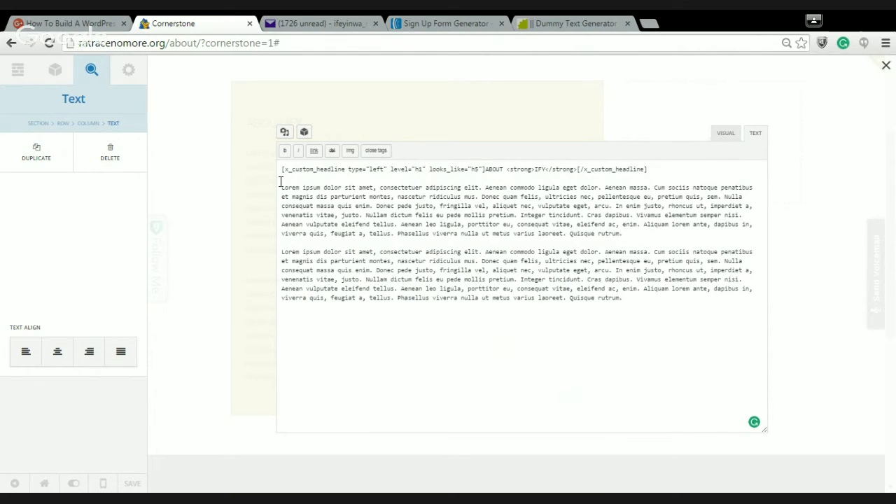
# Paste the portrait's image shortcode on a new line between the ABOUT IFY headline and the first paragraph, and check the page
pyautogui.press('Return')
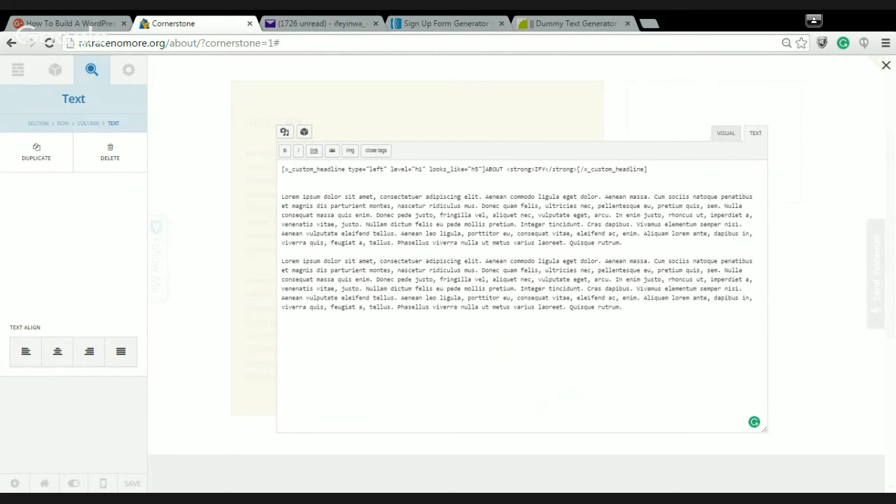
pyautogui.write('[x_image type="none" float="none" src="http://ratracenomore.org/wp-content/uploads/2015/08/mms_20150630_10462811.jpg" info="none" info_place="top" info_trigger="hover"]')
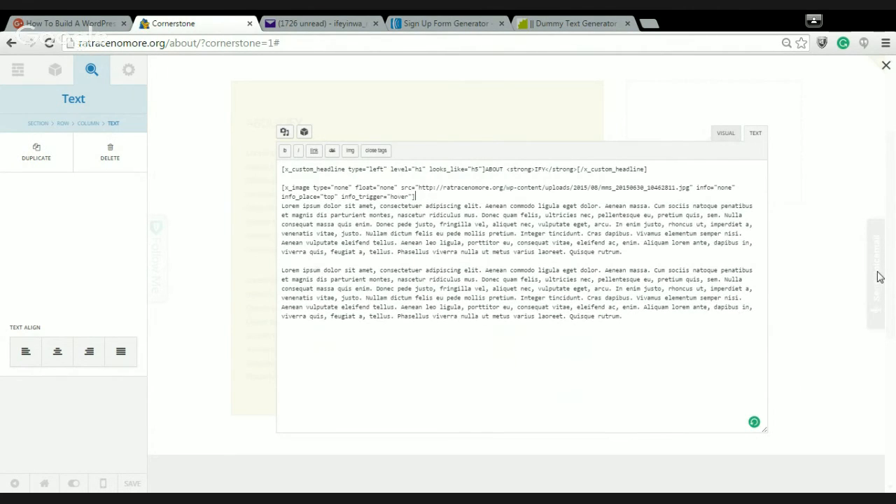
pyautogui.click(886, 67)
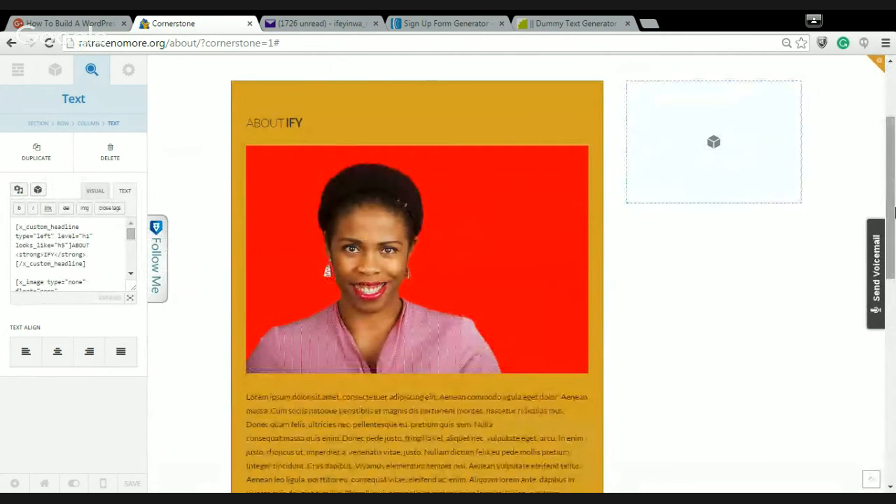
pyautogui.moveTo(891, 218)
pyautogui.mouseDown()
pyautogui.moveTo(895, 318)
pyautogui.moveTo(894, 195)
pyautogui.moveTo(895, 310)
pyautogui.moveTo(893, 203)
pyautogui.mouseUp()
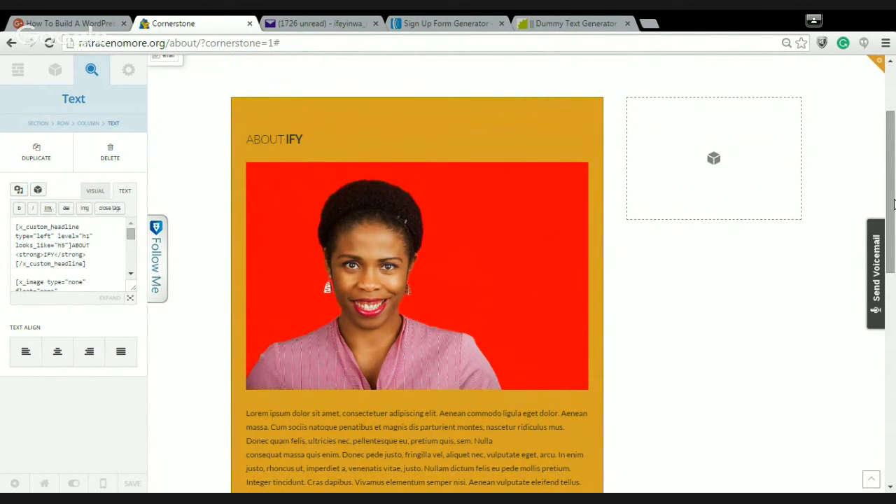
# Change the background colour of the column holding the ABOUT IFY text to deep blue #2e09a5
pyautogui.click(472, 124)
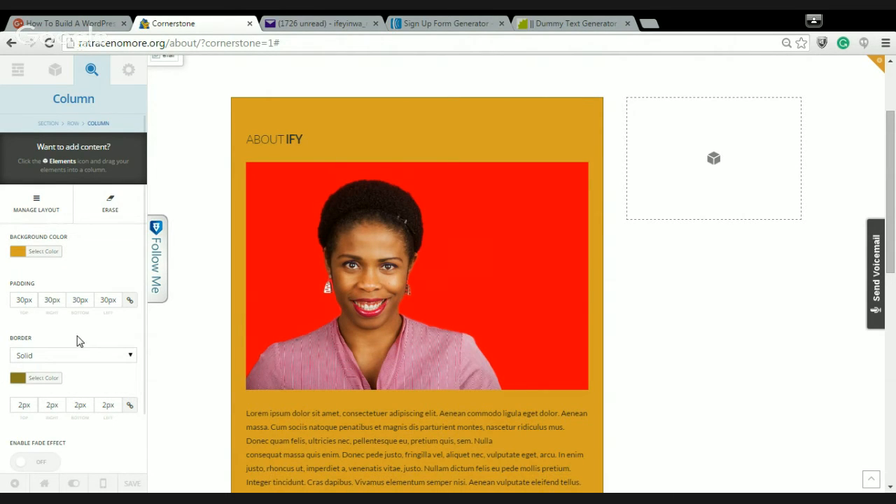
pyautogui.click(18, 253)
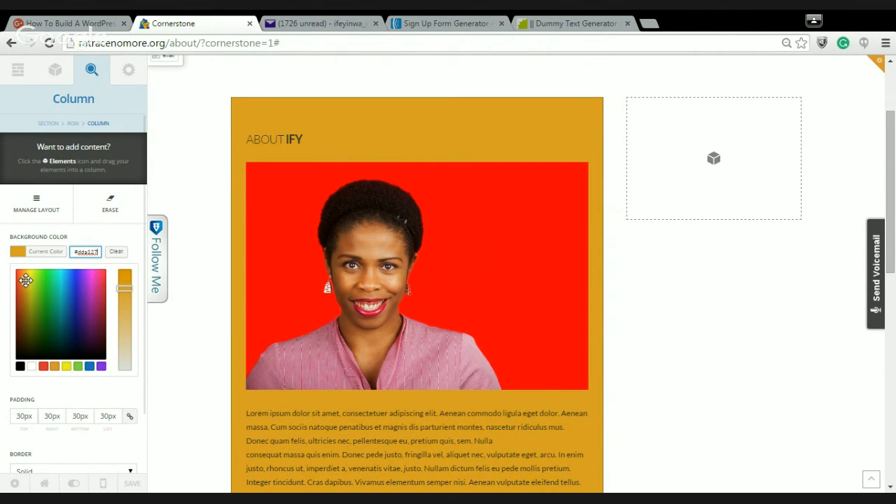
pyautogui.click(26, 281)
pyautogui.moveTo(26, 280); pyautogui.dragTo(80, 304)
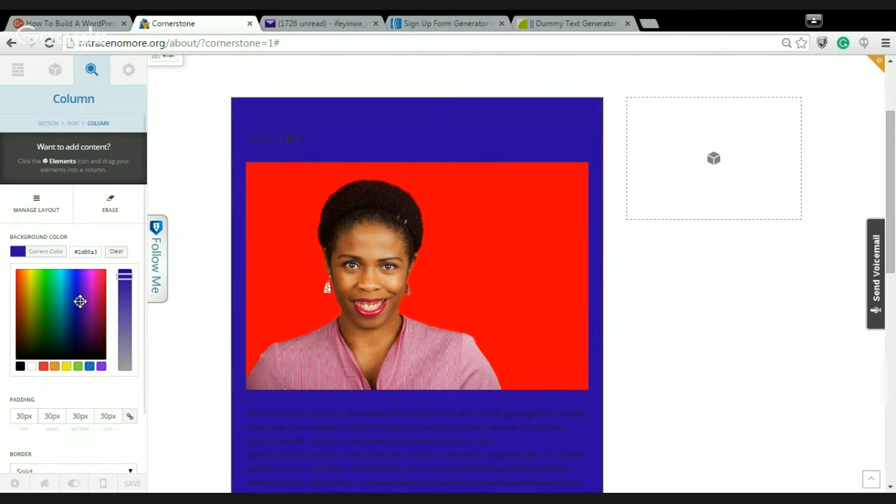
pyautogui.moveTo(79, 301); pyautogui.dragTo(80, 300)
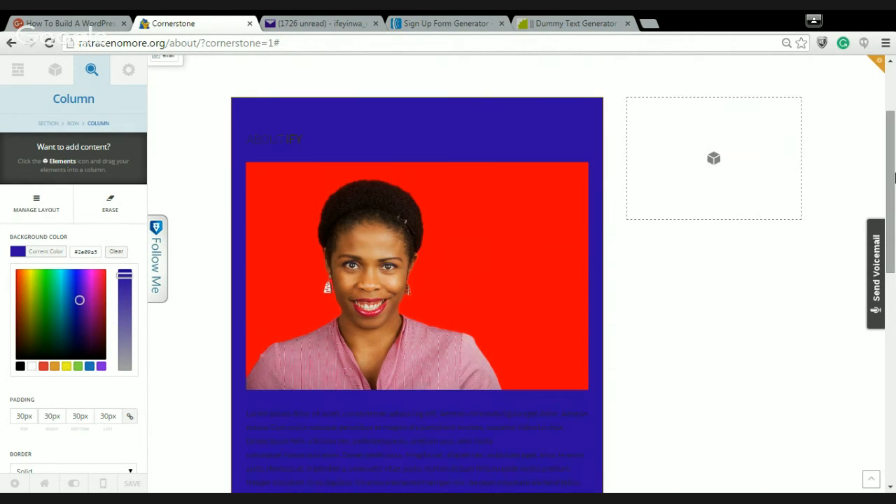
pyautogui.moveTo(892, 169)
pyautogui.mouseDown()
pyautogui.moveTo(892, 187)
pyautogui.moveTo(892, 154)
pyautogui.mouseUp()
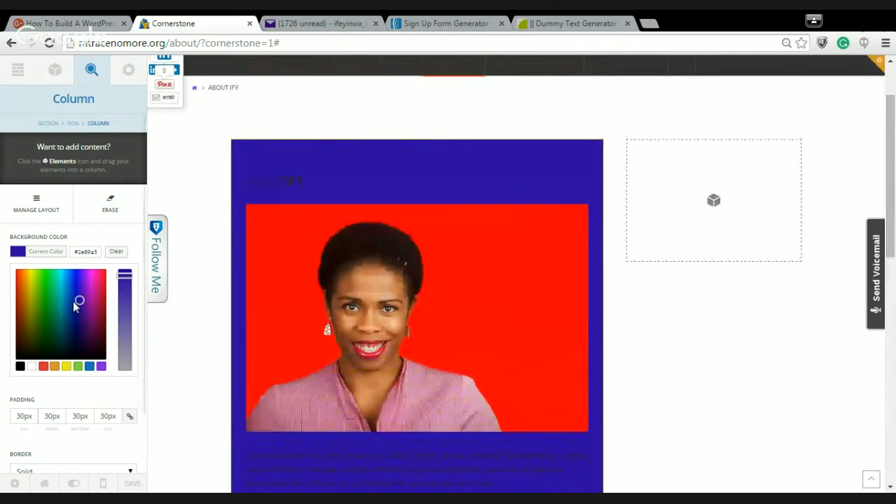
# Lighten the ABOUT IFY column's background colour to pale pink #f2cbde and check it against the page
pyautogui.moveTo(80, 300); pyautogui.dragTo(79, 302)
pyautogui.moveTo(123, 275); pyautogui.dragTo(119, 356)
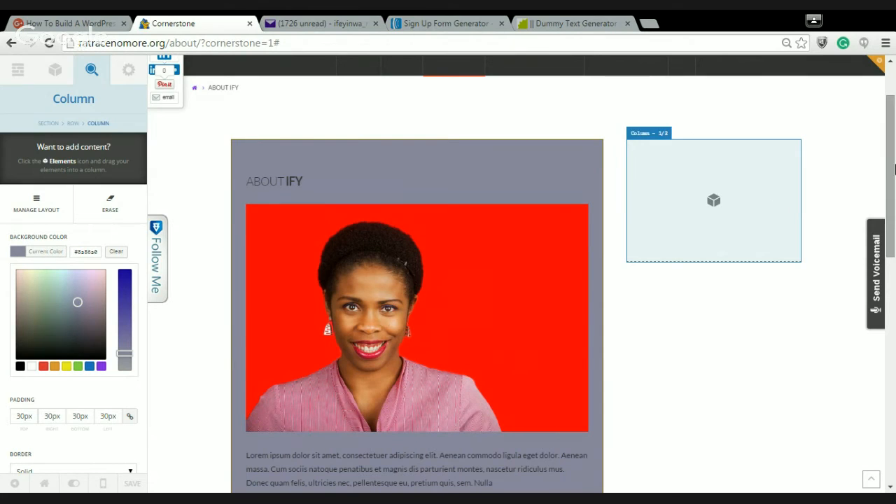
pyautogui.moveTo(892, 170); pyautogui.dragTo(893, 189)
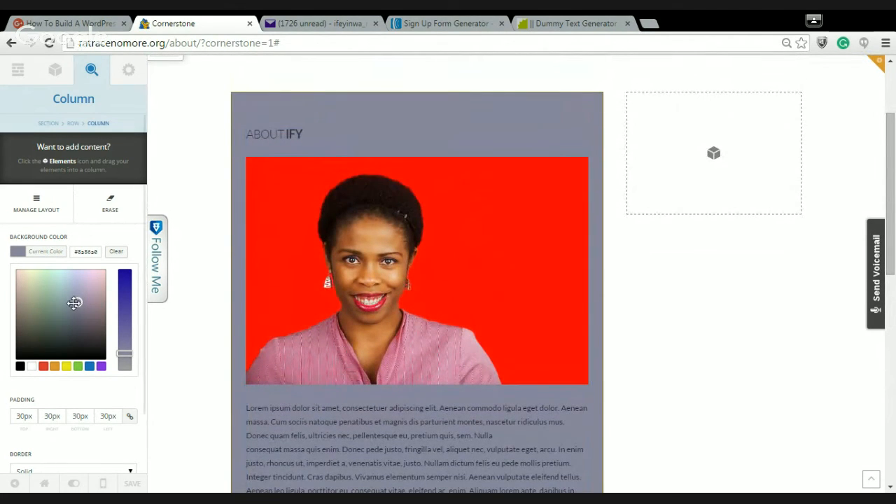
pyautogui.moveTo(74, 304); pyautogui.dragTo(98, 275)
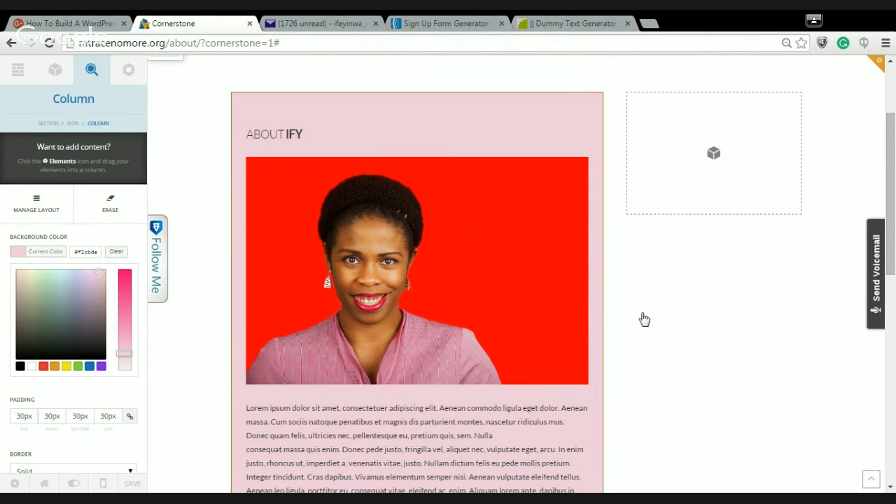
pyautogui.moveTo(894, 166); pyautogui.dragTo(894, 126)
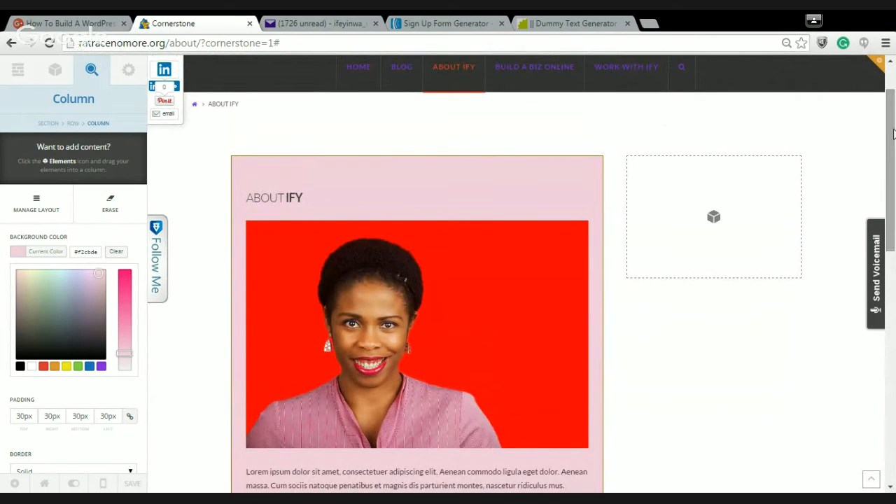
pyautogui.moveTo(891, 134)
pyautogui.mouseDown()
pyautogui.moveTo(891, 268)
pyautogui.moveTo(893, 133)
pyautogui.mouseUp()
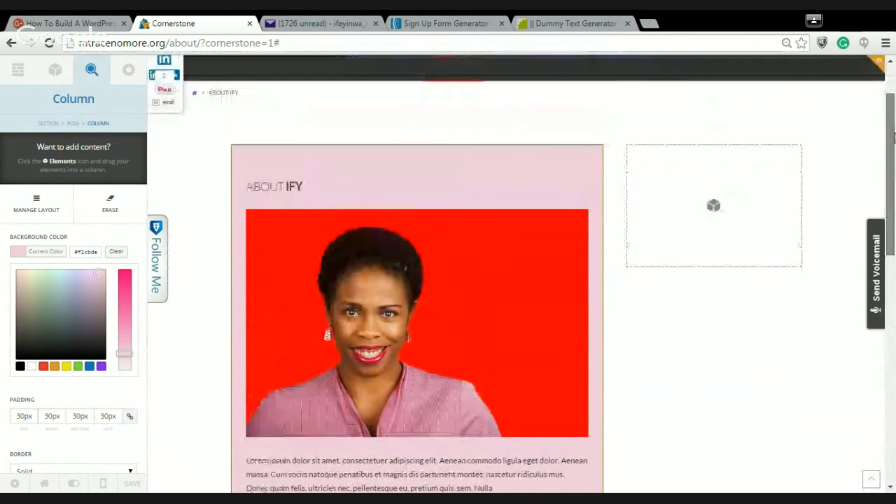
# Add a Blockquote element to the empty 1/3 column beside the portrait
pyautogui.click(729, 220)
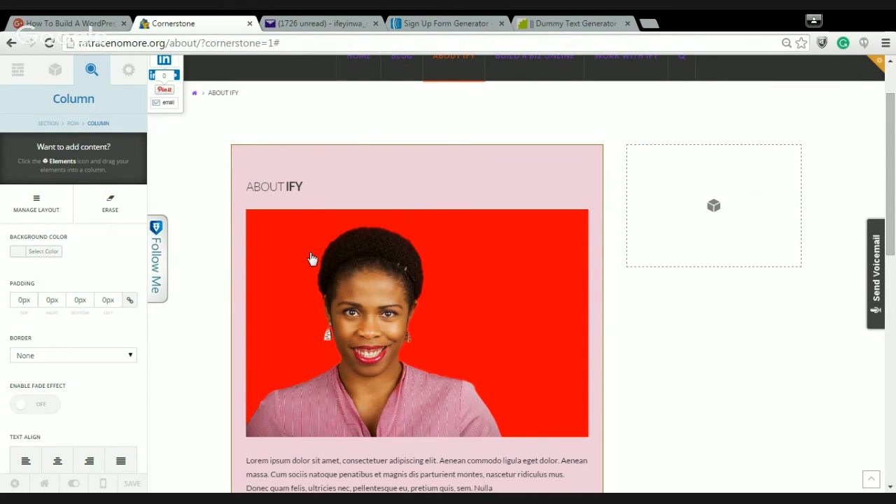
pyautogui.click(59, 73)
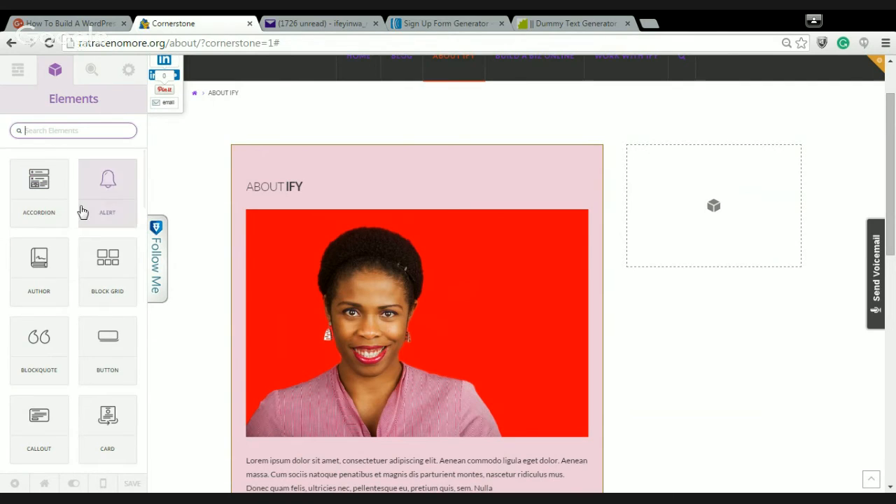
pyautogui.scroll(-2, 143, 183)
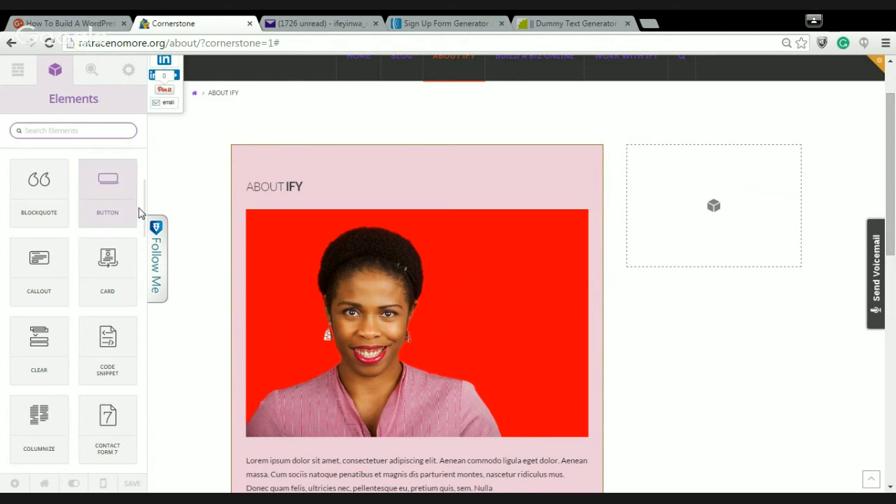
pyautogui.moveTo(145, 198); pyautogui.dragTo(146, 172)
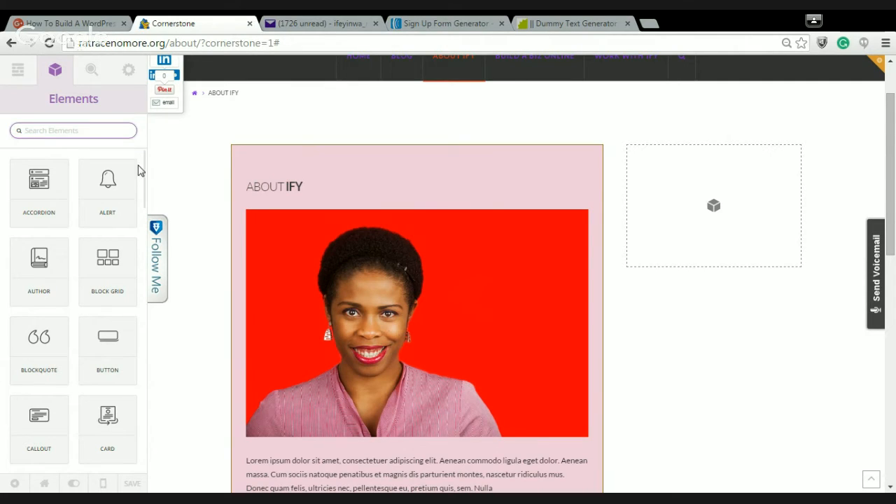
pyautogui.click(44, 352)
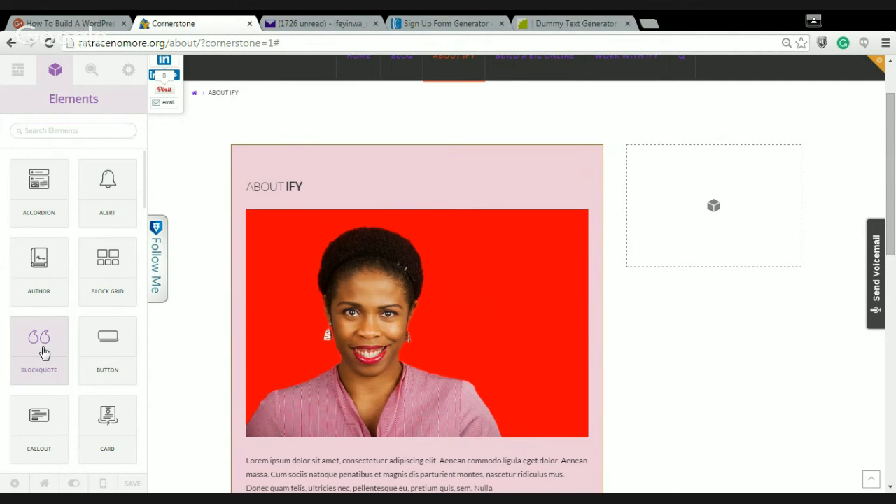
pyautogui.moveTo(44, 346)
pyautogui.mouseDown()
pyautogui.moveTo(55, 339)
pyautogui.moveTo(44, 355)
pyautogui.mouseUp()
pyautogui.moveTo(41, 350); pyautogui.dragTo(676, 209)
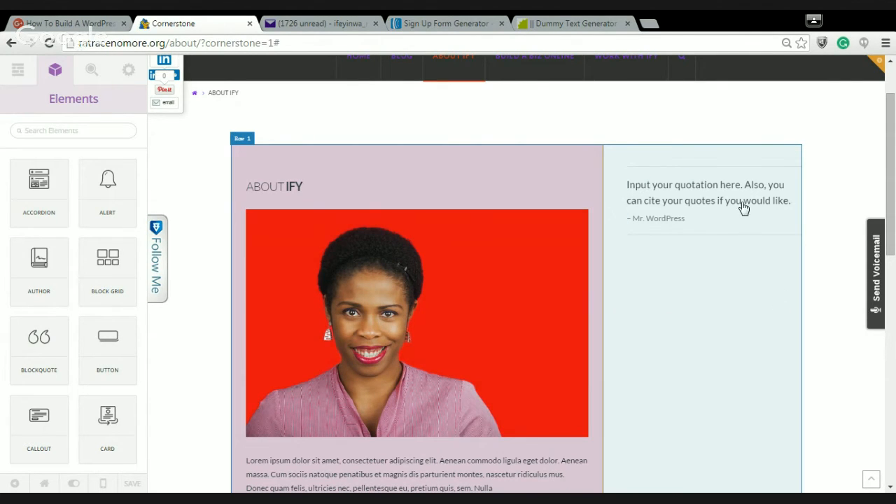
# Add three more Blockquote elements to the 1/3 column, one below the other
pyautogui.moveTo(893, 192); pyautogui.dragTo(894, 216)
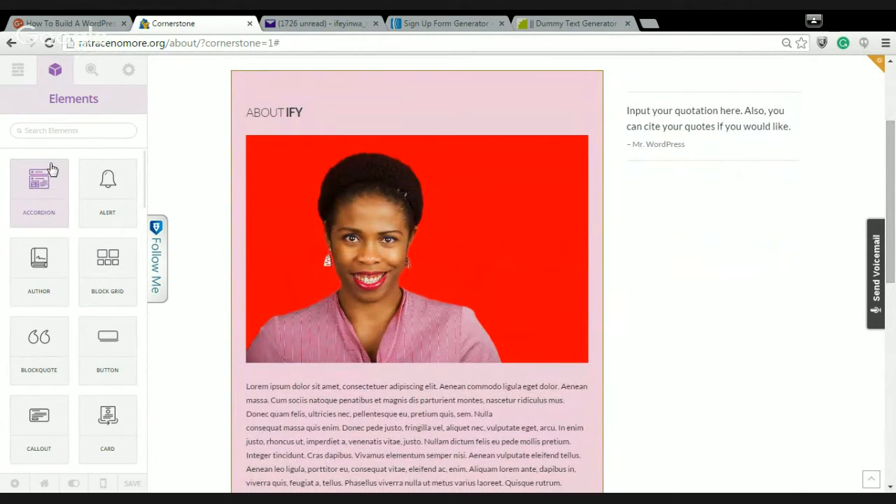
pyautogui.moveTo(47, 353); pyautogui.dragTo(707, 180)
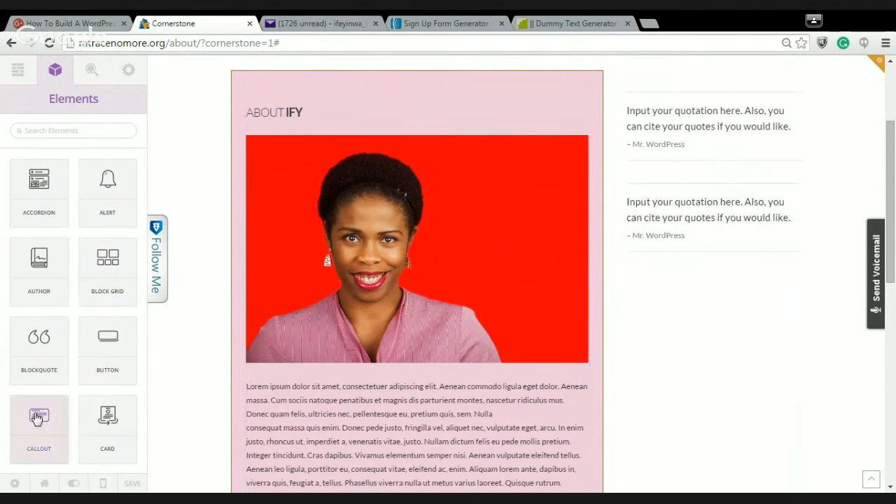
pyautogui.moveTo(893, 248)
pyautogui.mouseDown()
pyautogui.moveTo(893, 198)
pyautogui.moveTo(894, 348)
pyautogui.moveTo(887, 260)
pyautogui.moveTo(884, 271)
pyautogui.moveTo(886, 327)
pyautogui.moveTo(891, 234)
pyautogui.moveTo(893, 246)
pyautogui.mouseUp()
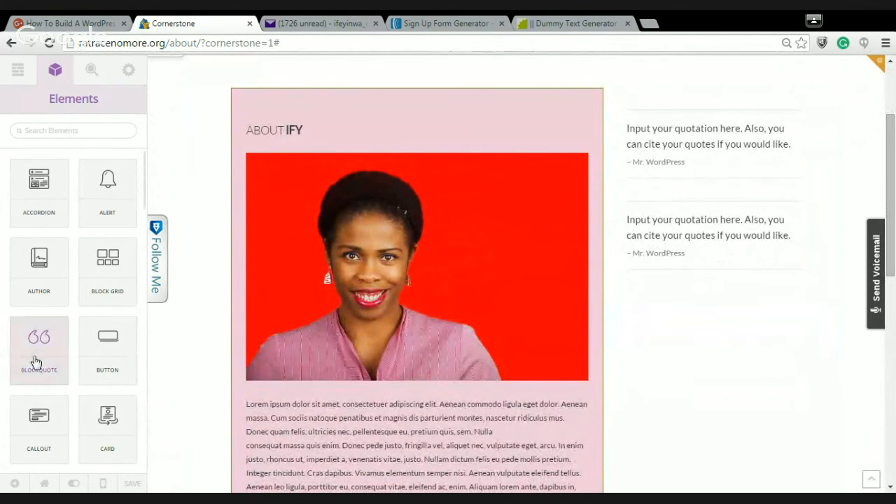
pyautogui.moveTo(36, 362); pyautogui.dragTo(700, 285)
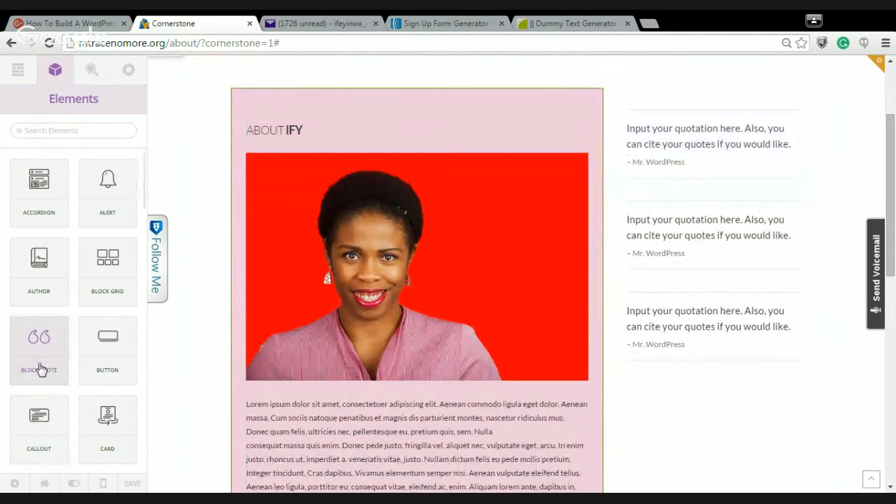
pyautogui.moveTo(40, 368); pyautogui.dragTo(694, 383)
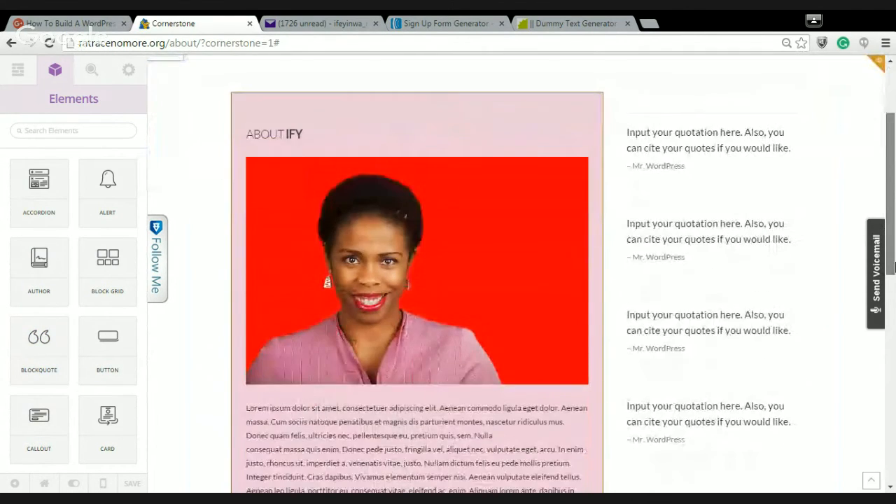
# Examine how far the column of blockquotes extends beside the portrait and the body text
pyautogui.moveTo(894, 266); pyautogui.dragTo(894, 294)
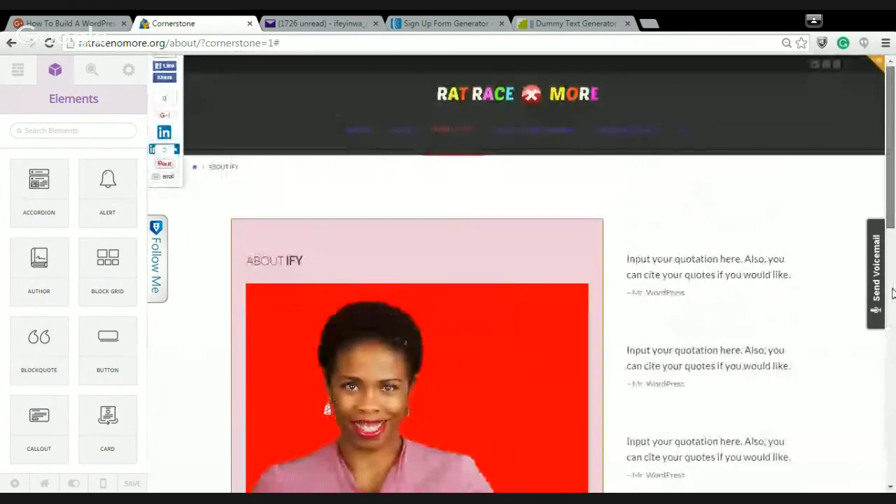
pyautogui.scroll(-6, 894, 294)
pyautogui.scroll(3, 894, 294)
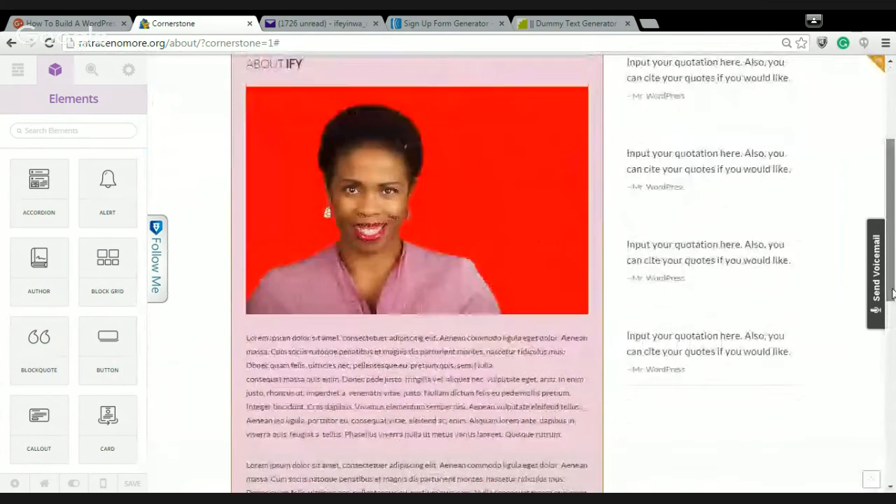
pyautogui.scroll(3, 894, 294)
pyautogui.scroll(-6, 893, 294)
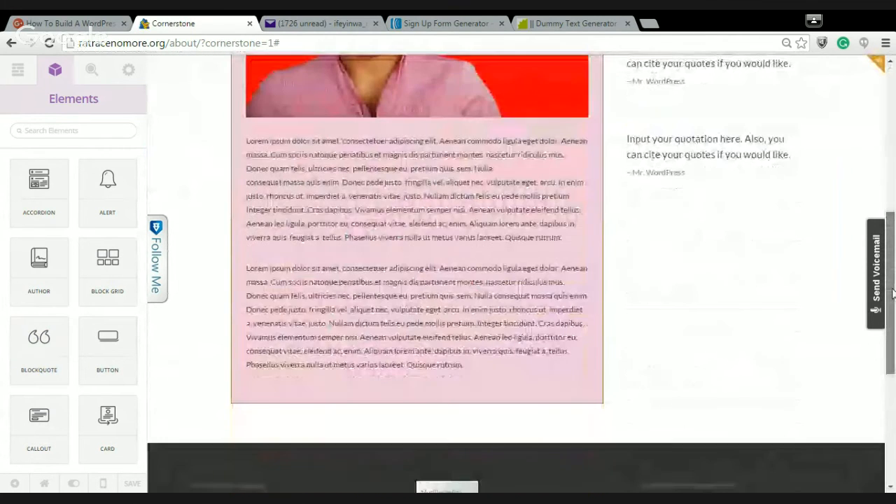
pyautogui.scroll(6, 894, 293)
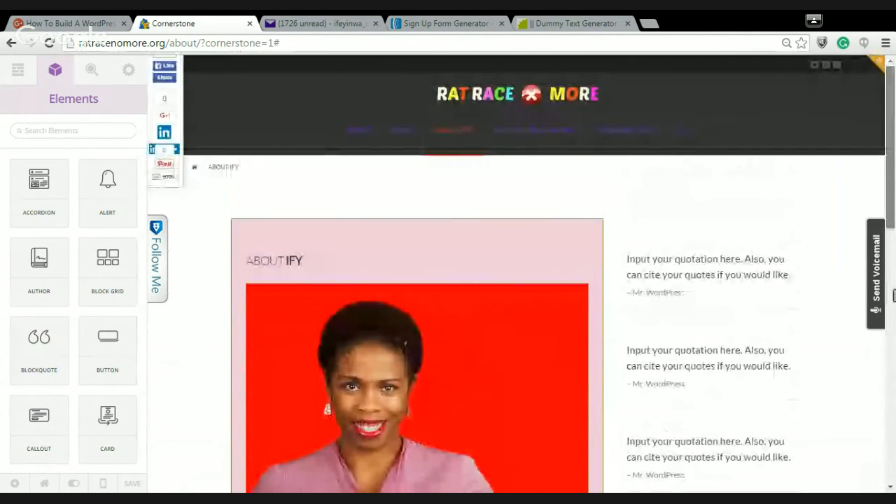
pyautogui.scroll(-3, 893, 295)
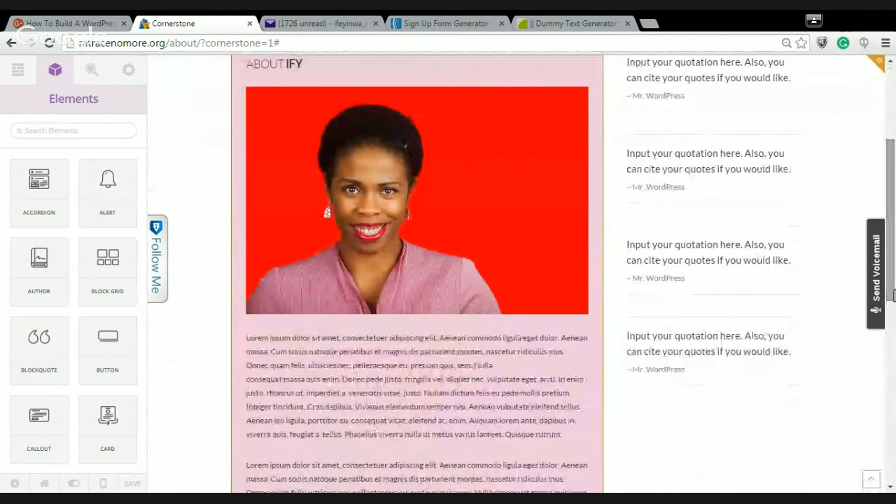
pyautogui.scroll(-1, 894, 296)
pyautogui.scroll(2, 893, 295)
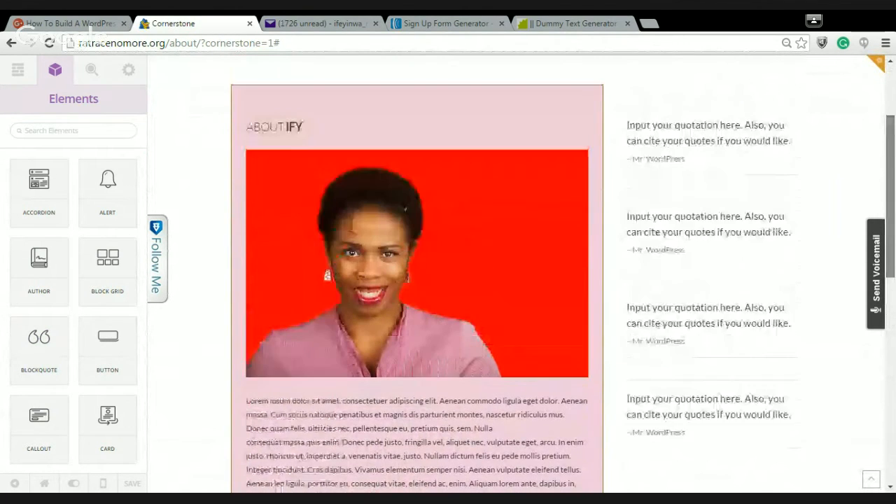
pyautogui.scroll(1, 893, 296)
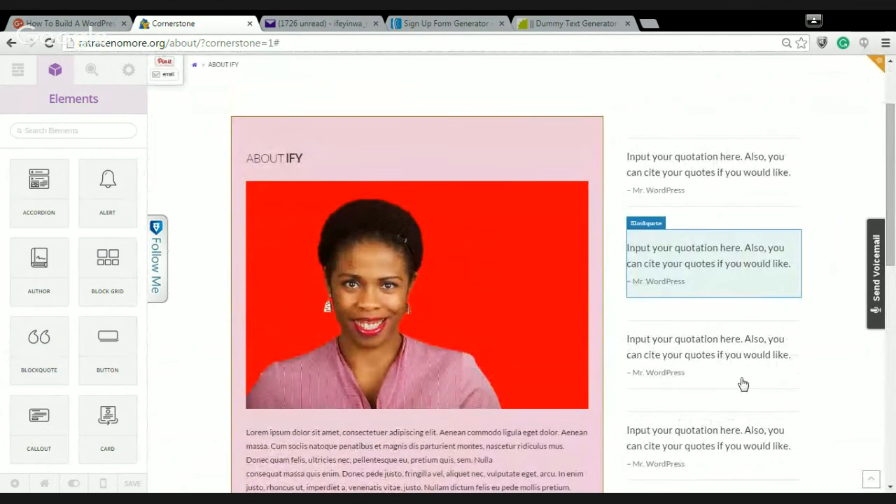
# Add a fifth Blockquote element below the others and open the 1/3 column's settings
pyautogui.scroll(-1, 892, 275)
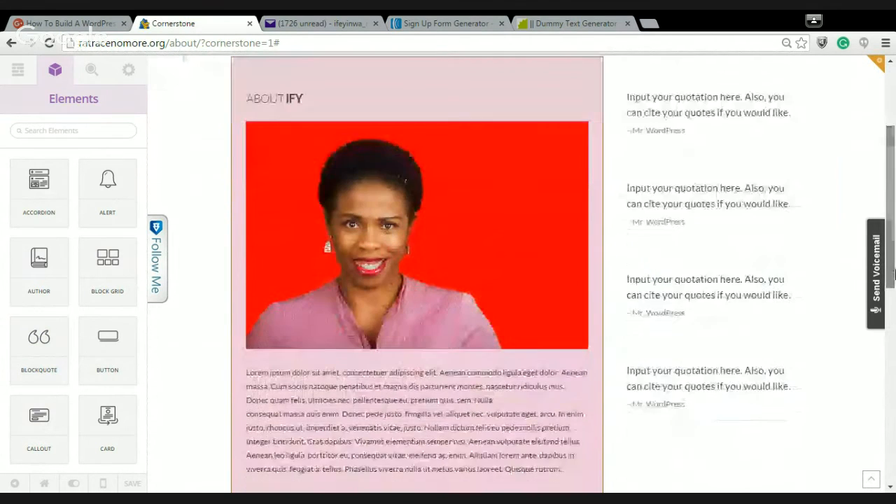
pyautogui.scroll(-3, 893, 275)
pyautogui.moveTo(52, 350); pyautogui.dragTo(710, 298)
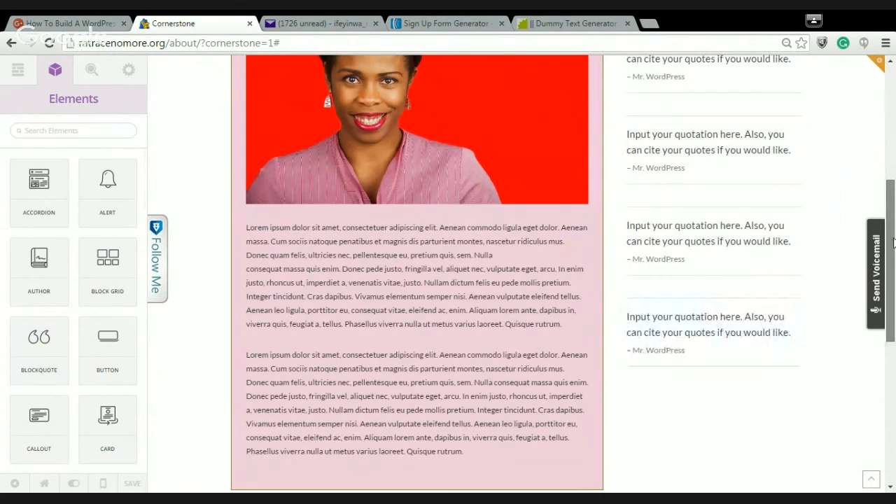
pyautogui.scroll(3, 890, 168)
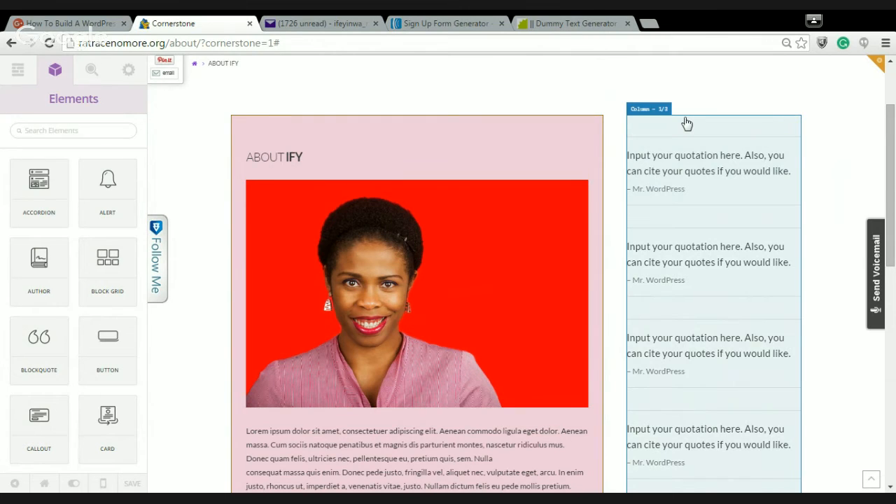
pyautogui.click(687, 124)
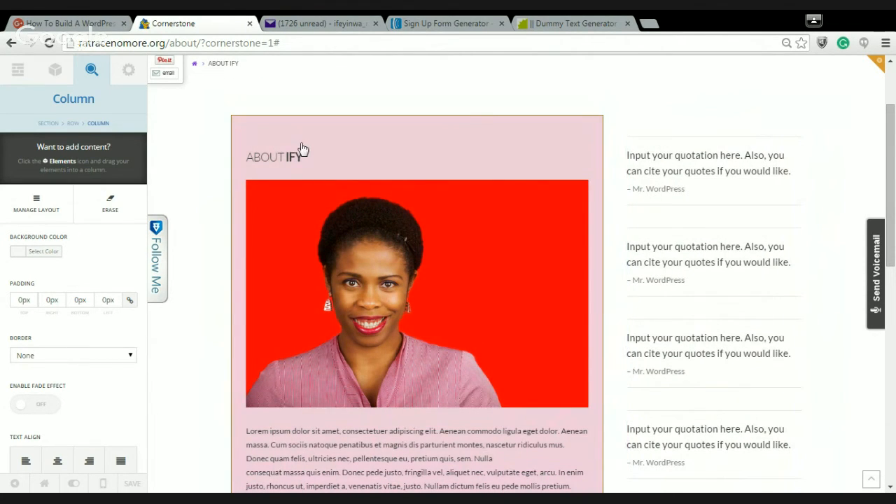
# Try a strong red-orange background, #d82f15, on the quotations column
pyautogui.click(13, 256)
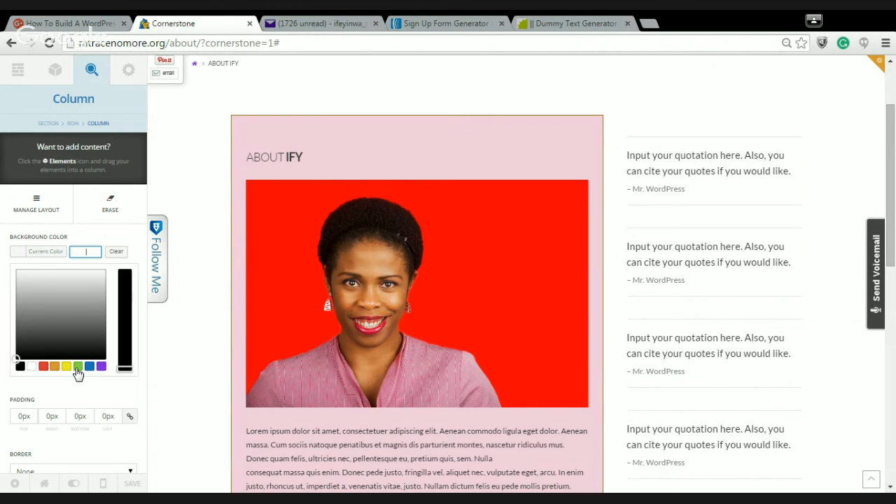
pyautogui.click(44, 367)
pyautogui.click(16, 279)
pyautogui.moveTo(34, 283)
pyautogui.mouseDown()
pyautogui.moveTo(77, 304)
pyautogui.moveTo(46, 326)
pyautogui.moveTo(27, 324)
pyautogui.moveTo(15, 267)
pyautogui.moveTo(19, 281)
pyautogui.mouseUp()
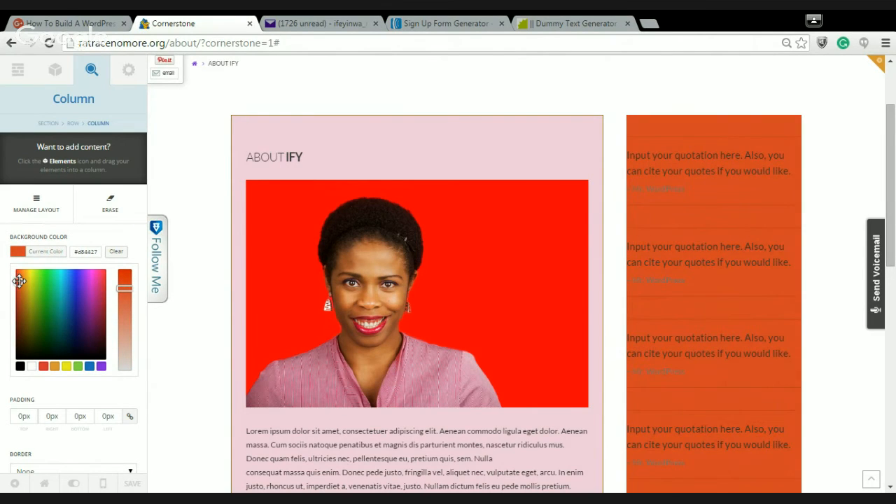
pyautogui.moveTo(125, 289); pyautogui.dragTo(124, 319)
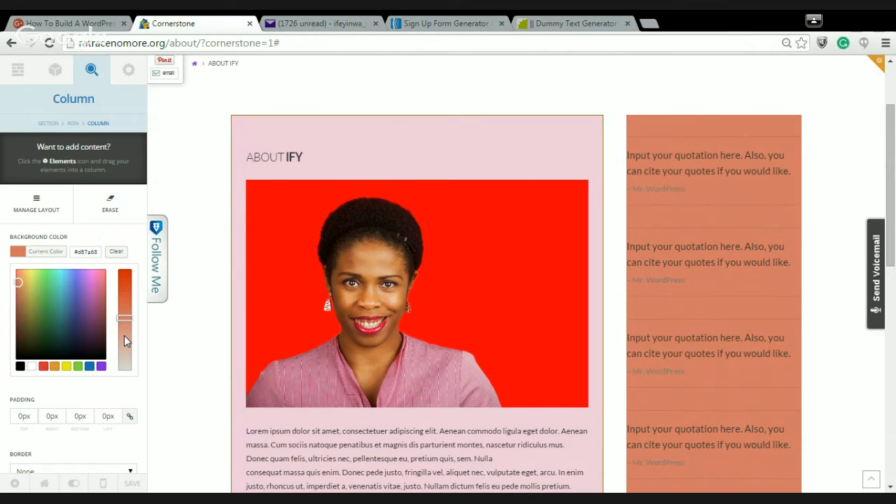
pyautogui.click(123, 351)
pyautogui.moveTo(123, 351); pyautogui.dragTo(126, 272)
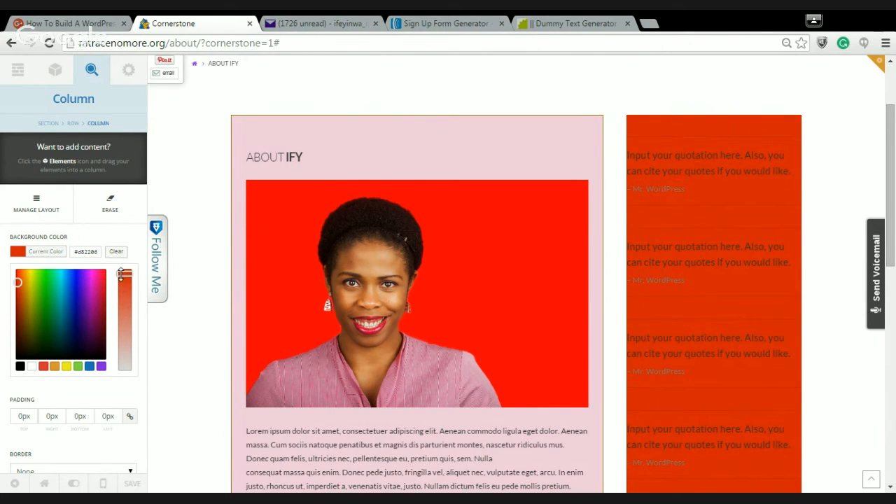
pyautogui.moveTo(120, 275); pyautogui.dragTo(121, 284)
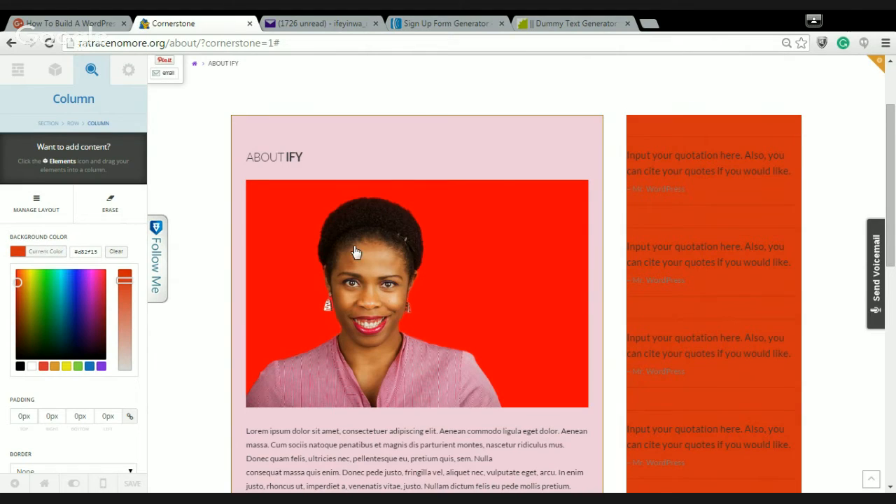
pyautogui.click(682, 126)
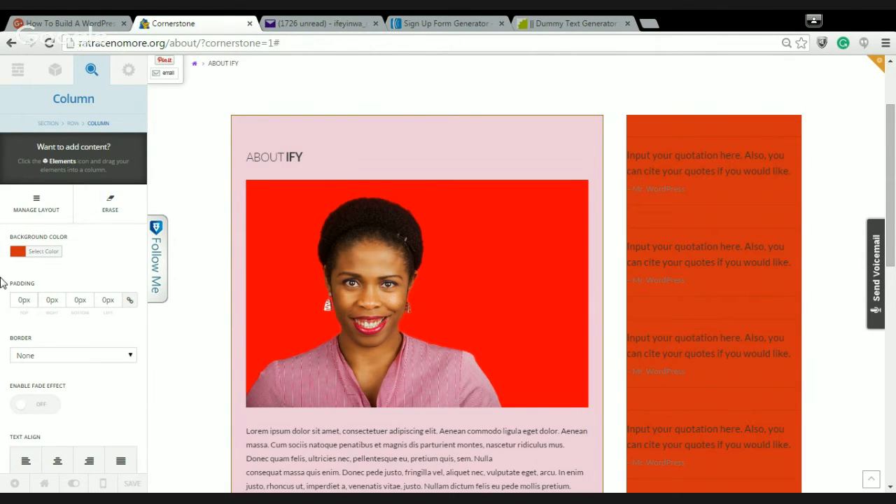
# Try a softened yellow background, #eded6d, on the quotations column
pyautogui.click(17, 254)
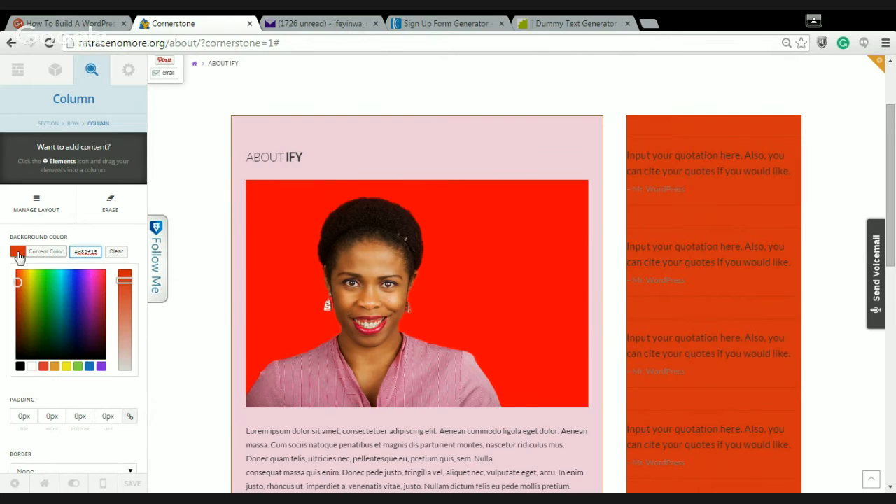
pyautogui.click(66, 371)
pyautogui.click(66, 370)
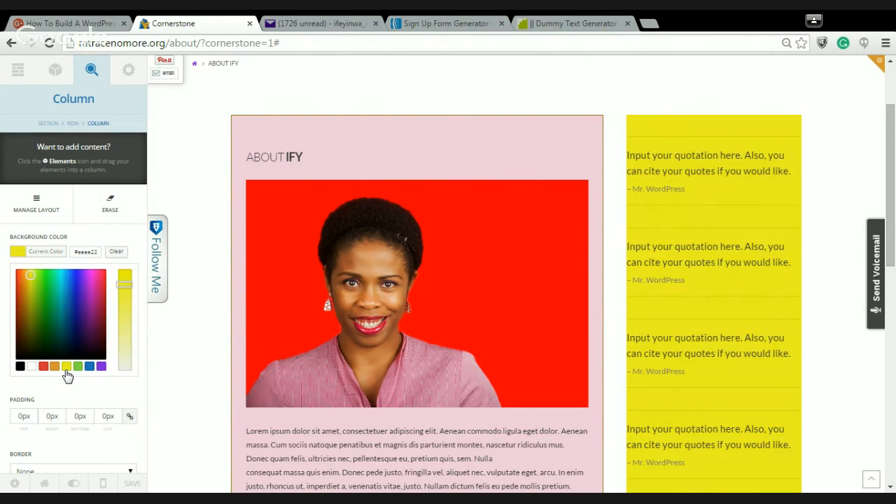
pyautogui.click(124, 284)
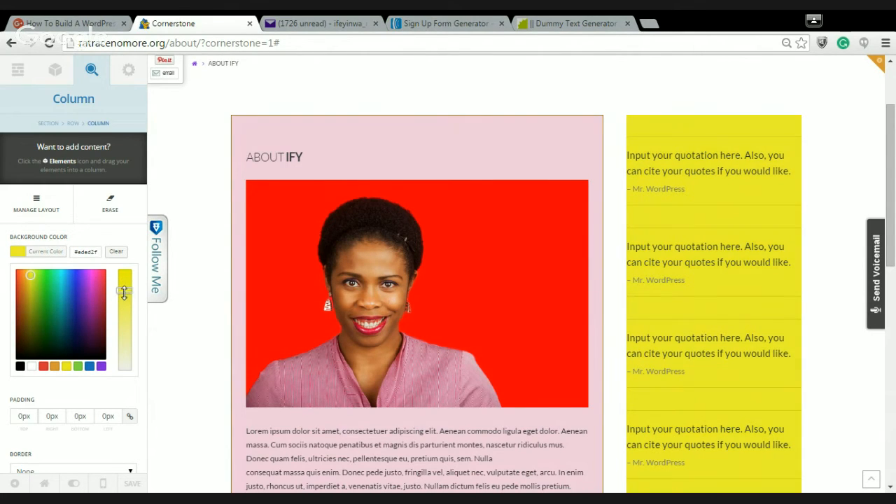
pyautogui.moveTo(124, 297); pyautogui.dragTo(125, 317)
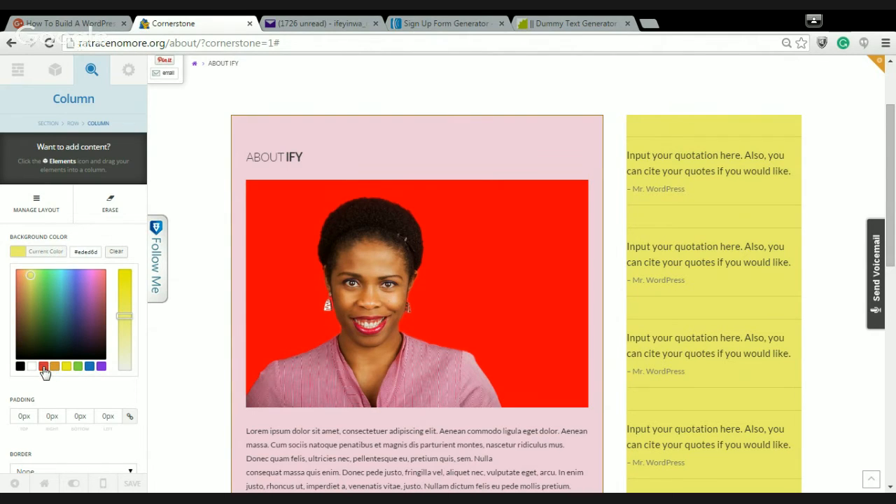
# Set the quotations column's background to a muted grey-blue, #a2b1bf, based on the preset blue
pyautogui.click(89, 367)
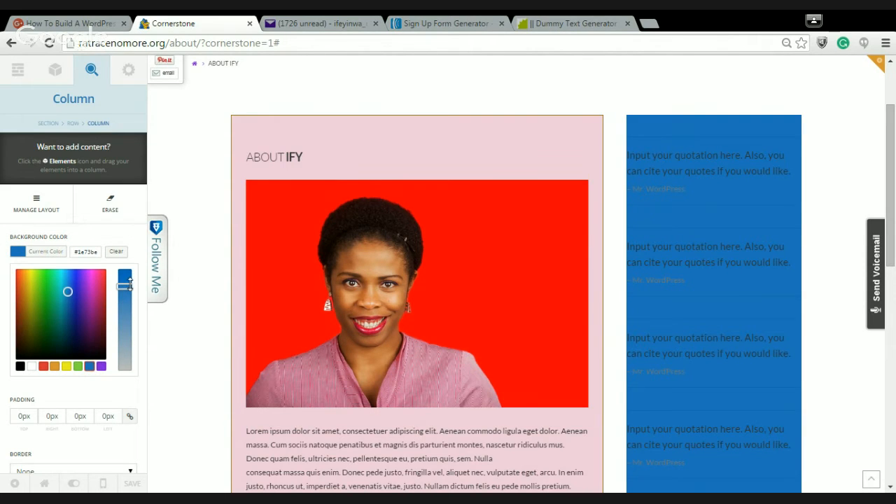
pyautogui.moveTo(129, 280); pyautogui.dragTo(120, 348)
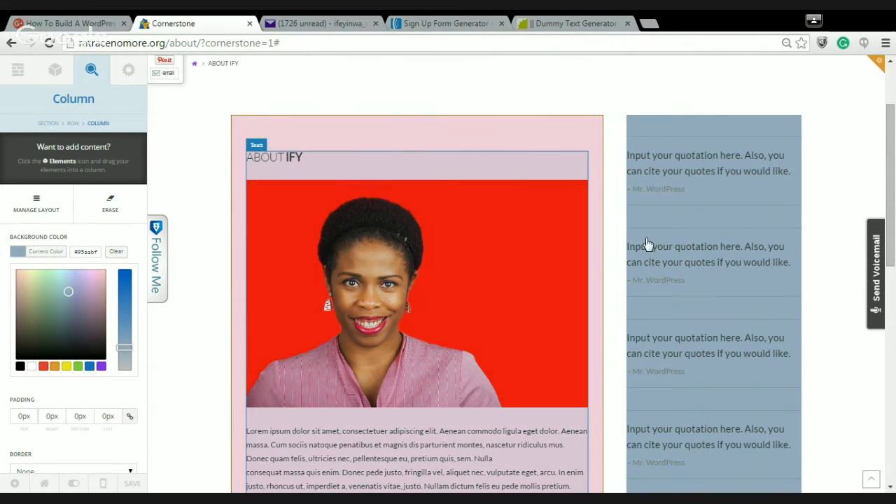
pyautogui.moveTo(892, 194)
pyautogui.mouseDown()
pyautogui.moveTo(892, 226)
pyautogui.moveTo(892, 179)
pyautogui.moveTo(892, 199)
pyautogui.mouseUp()
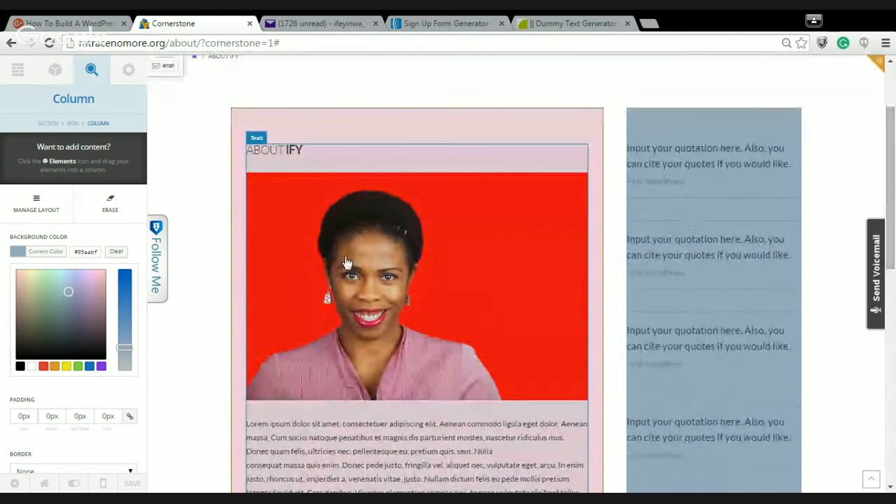
pyautogui.click(87, 368)
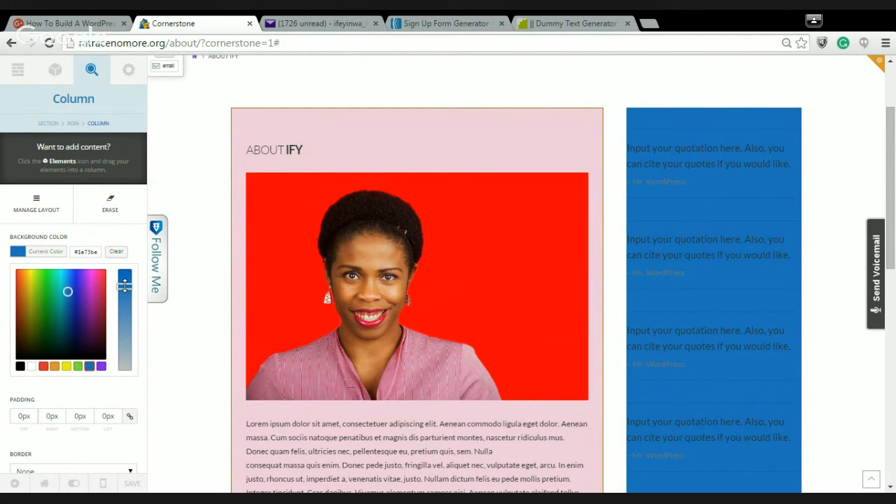
pyautogui.moveTo(124, 285); pyautogui.dragTo(119, 350)
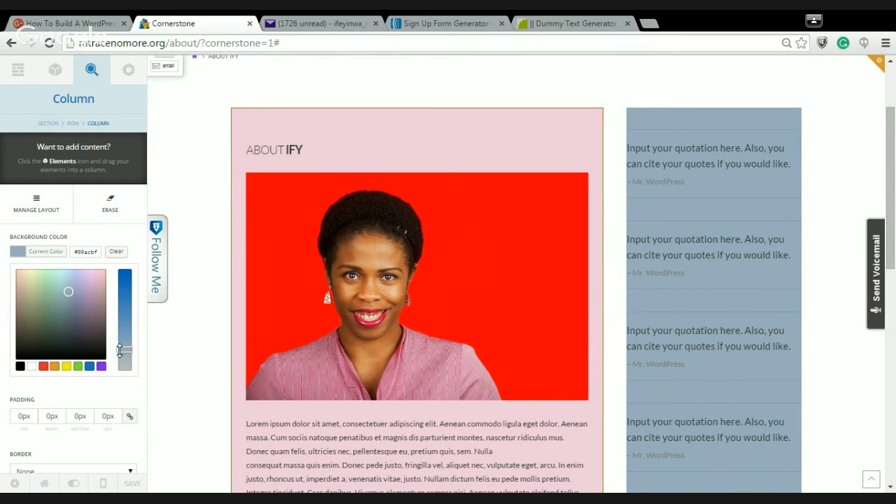
pyautogui.moveTo(119, 350); pyautogui.dragTo(120, 355)
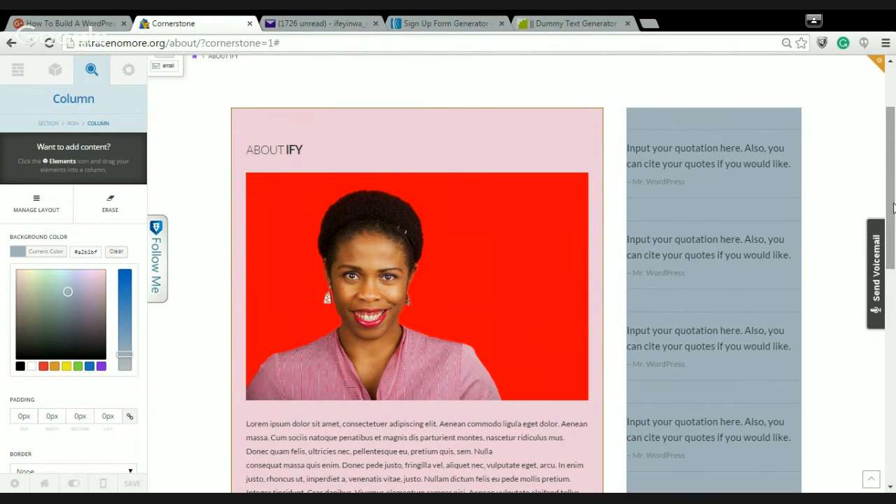
pyautogui.moveTo(892, 205)
pyautogui.mouseDown()
pyautogui.moveTo(881, 294)
pyautogui.moveTo(894, 214)
pyautogui.mouseUp()
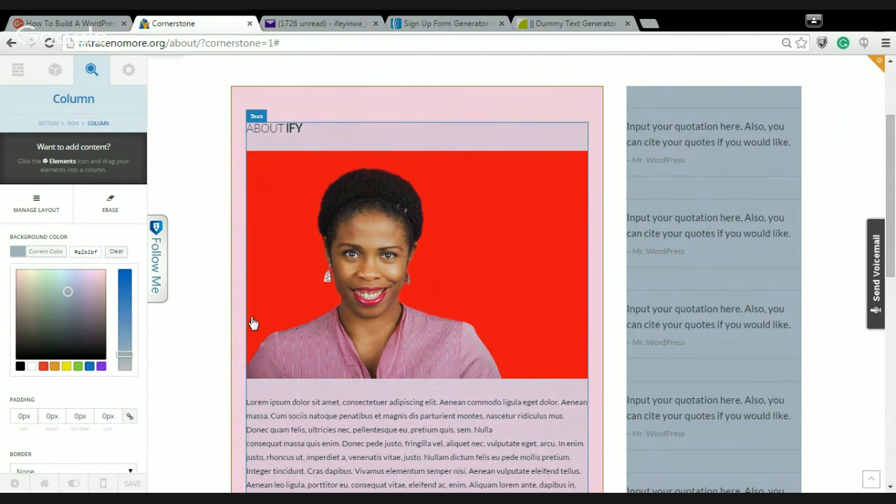
# Set the quotations column's padding to 30px on all sides and save the page
pyautogui.click(23, 417)
pyautogui.press('BackSpace')
pyautogui.write('30')
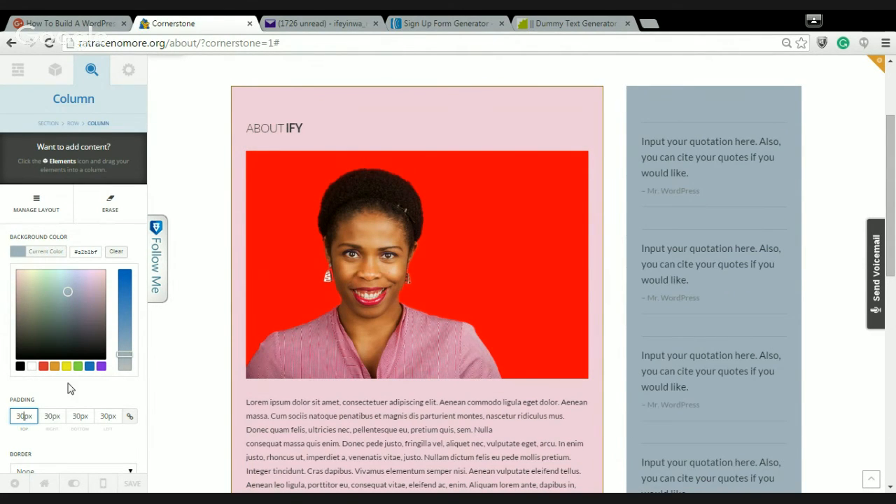
pyautogui.moveTo(893, 172)
pyautogui.mouseDown()
pyautogui.moveTo(895, 147)
pyautogui.moveTo(894, 249)
pyautogui.moveTo(892, 163)
pyautogui.mouseUp()
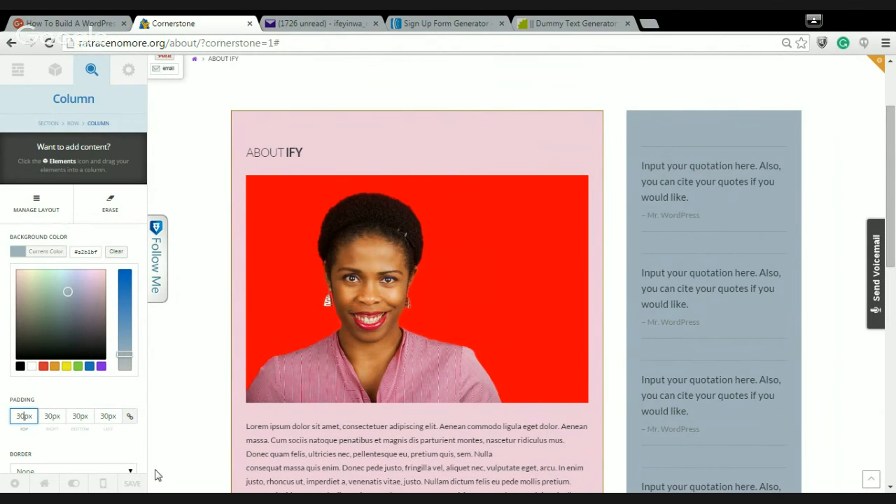
pyautogui.click(134, 486)
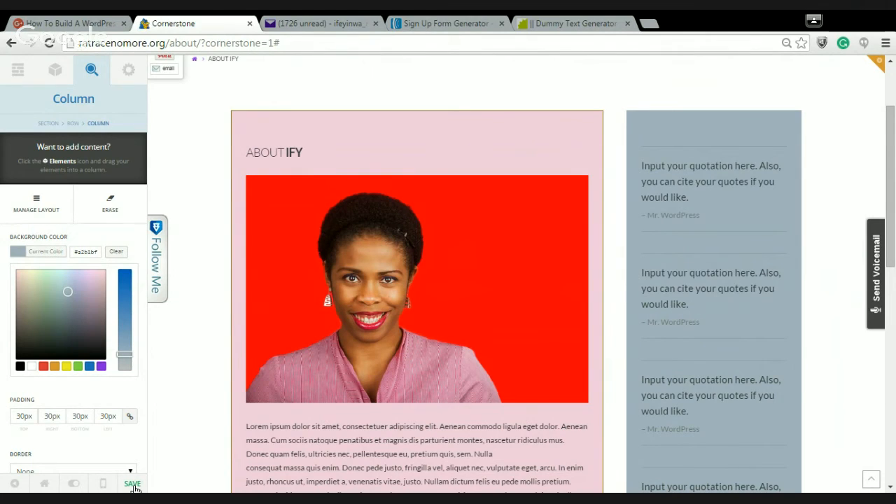
pyautogui.click(133, 483)
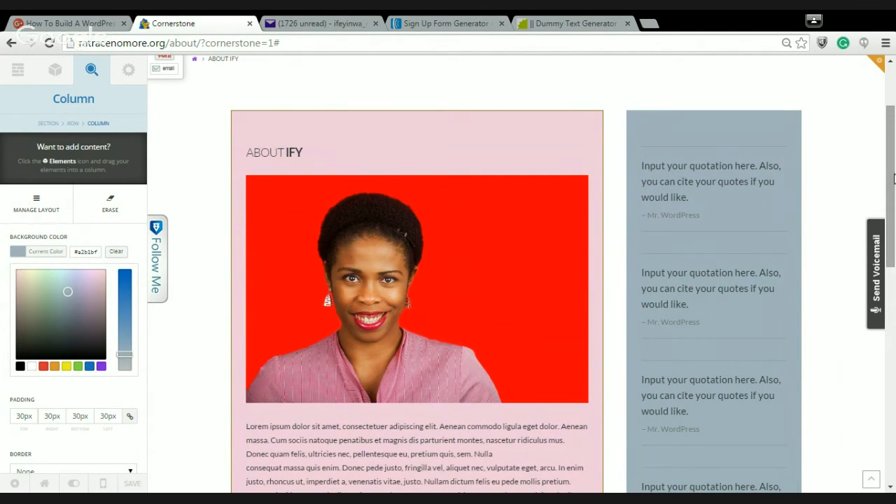
# Give the quotations column a solid border in dark blue, #1647a3
pyautogui.moveTo(893, 179)
pyautogui.mouseDown()
pyautogui.moveTo(895, 296)
pyautogui.moveTo(895, 176)
pyautogui.mouseUp()
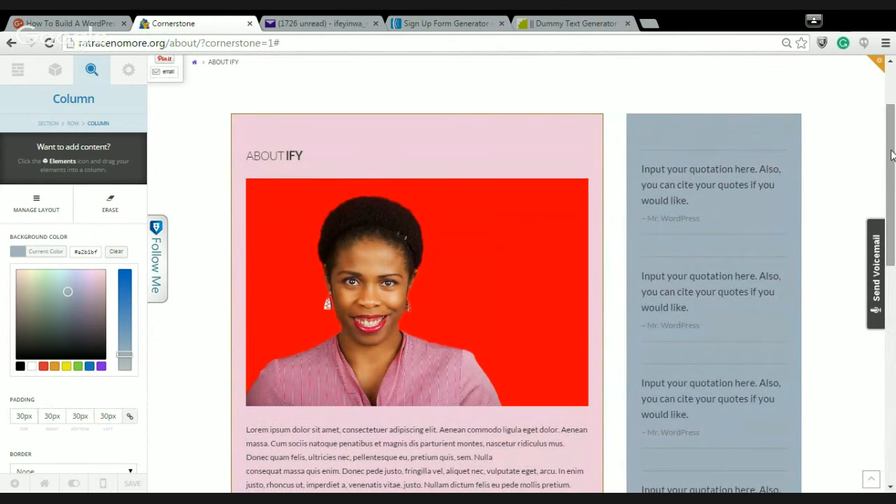
pyautogui.moveTo(892, 155)
pyautogui.mouseDown()
pyautogui.moveTo(893, 247)
pyautogui.moveTo(893, 144)
pyautogui.mouseUp()
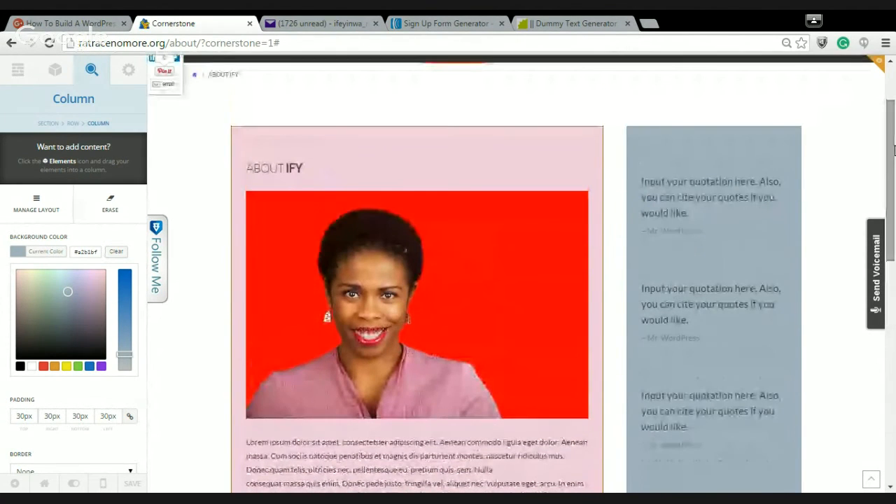
pyautogui.click(701, 173)
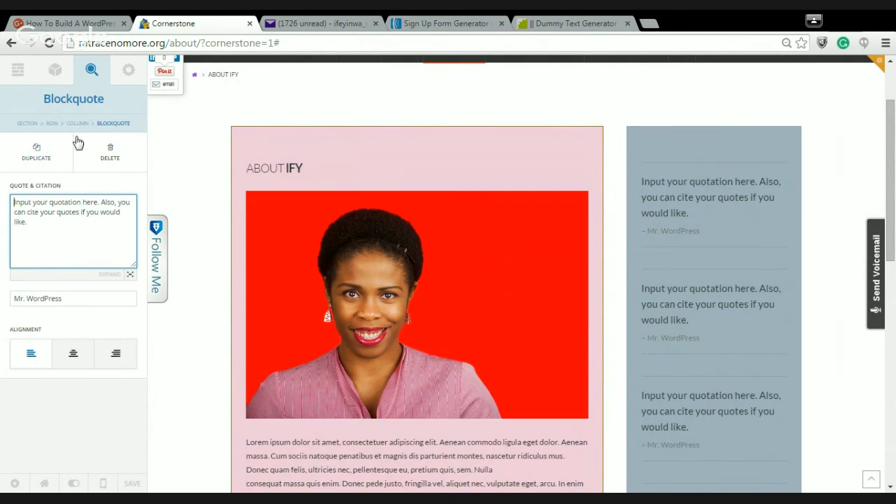
pyautogui.click(757, 151)
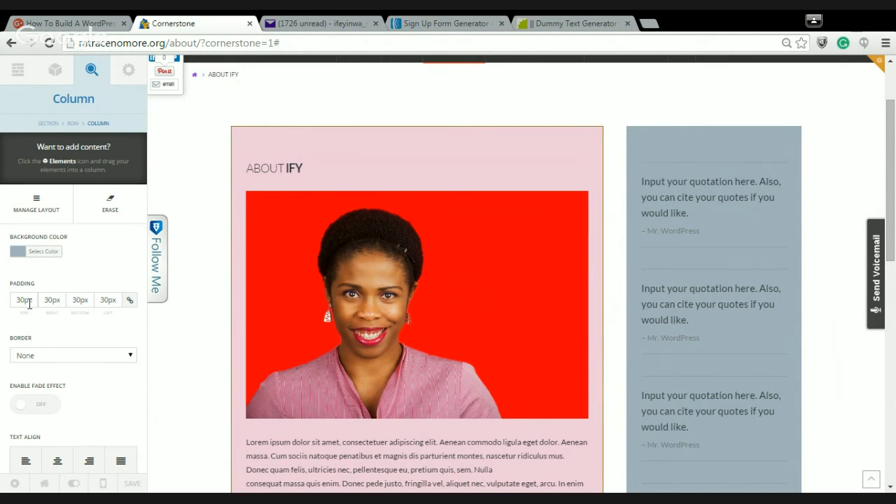
pyautogui.click(132, 356)
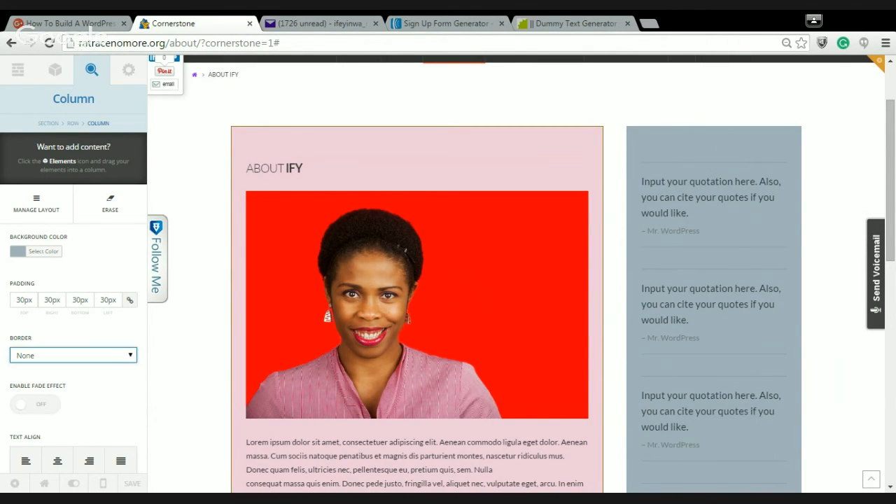
pyautogui.click(94, 381)
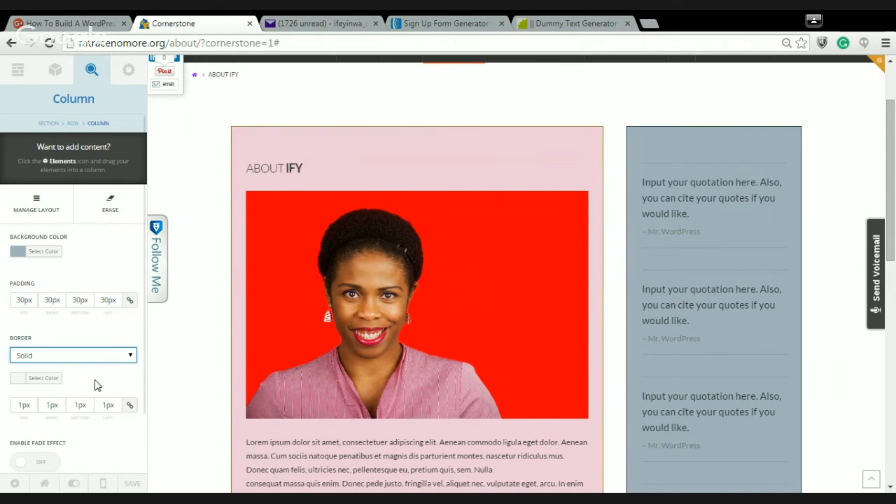
pyautogui.click(17, 379)
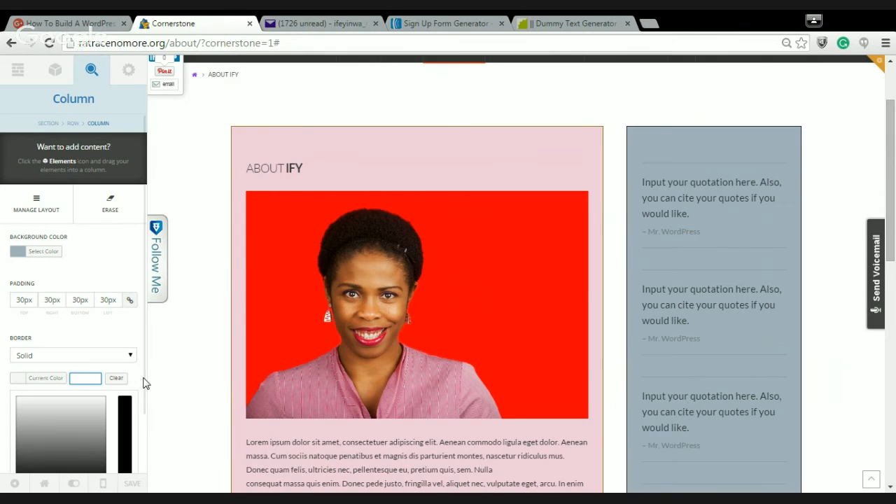
pyautogui.scroll(-3, 143, 392)
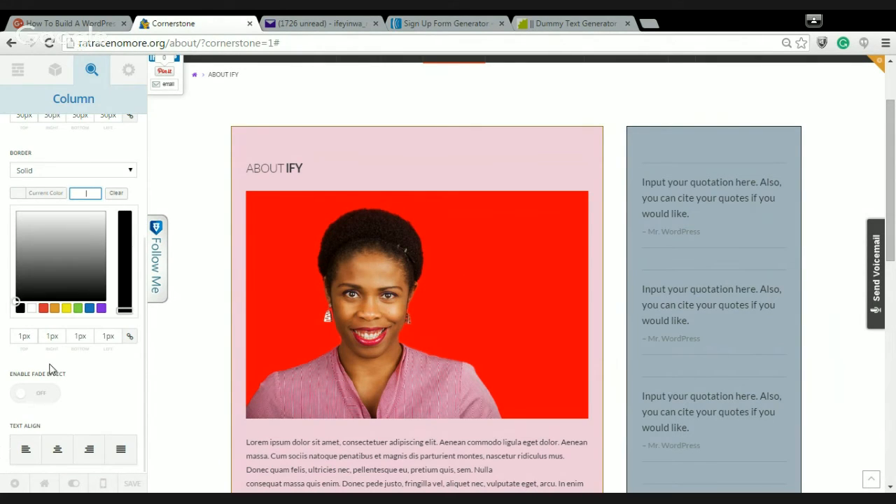
pyautogui.click(18, 303)
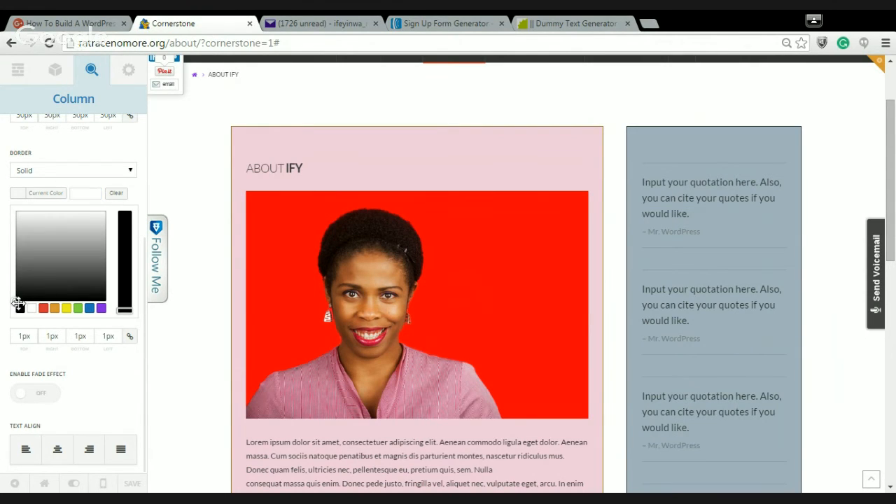
pyautogui.click(89, 310)
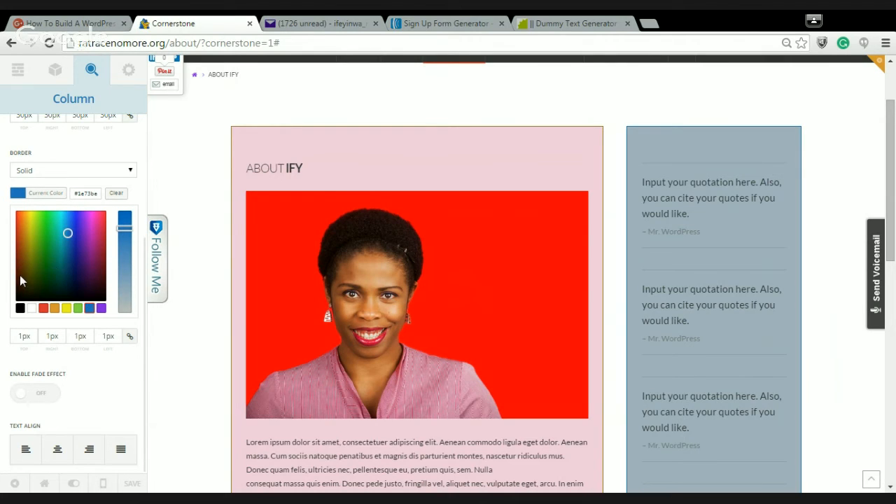
pyautogui.moveTo(70, 232)
pyautogui.mouseDown()
pyautogui.moveTo(79, 247)
pyautogui.moveTo(72, 242)
pyautogui.mouseUp()
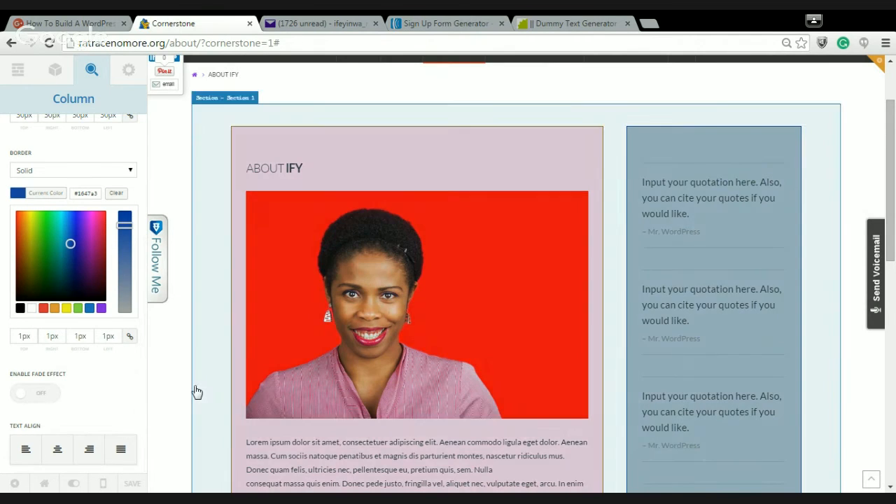
# Add a new empty section to the About page below Section 1
pyautogui.click(196, 390)
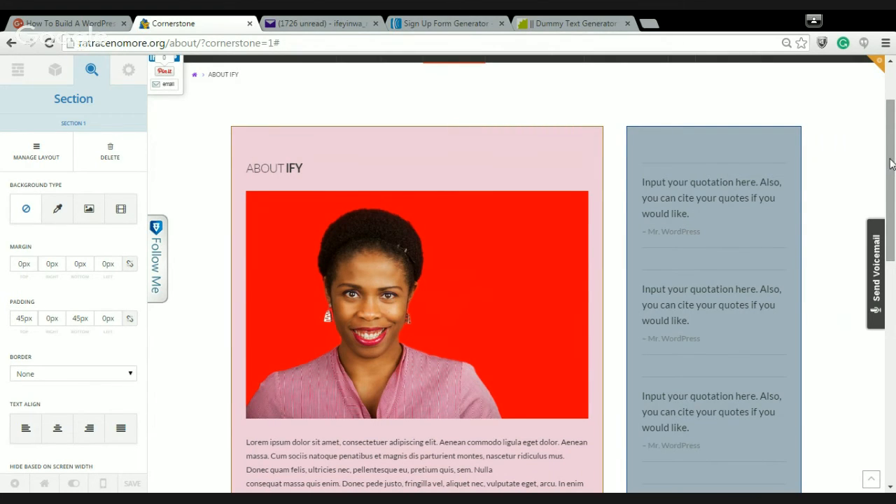
pyautogui.moveTo(892, 171); pyautogui.dragTo(893, 133)
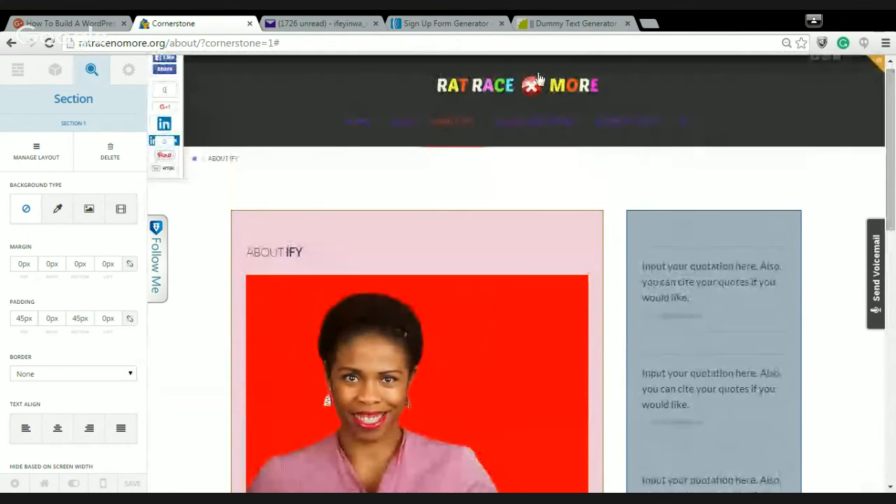
pyautogui.click(21, 79)
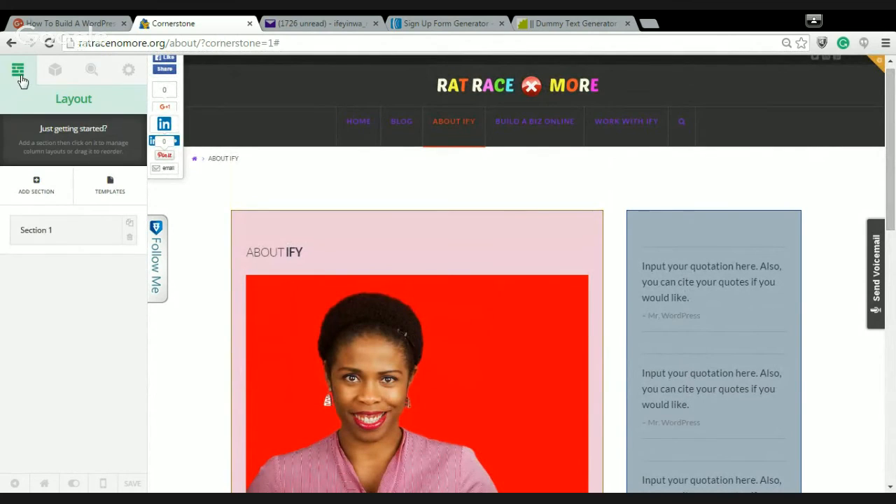
pyautogui.click(36, 189)
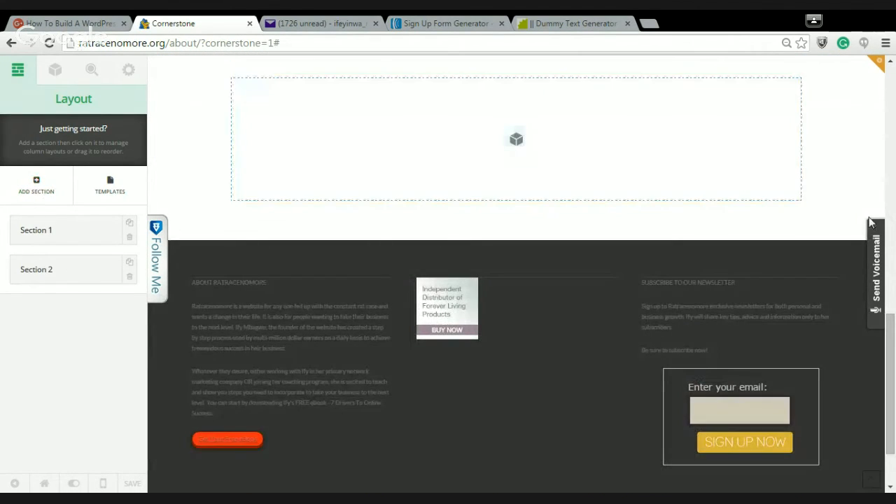
# Review Section 1's column layout, then open the layout management for Section 2
pyautogui.moveTo(893, 332); pyautogui.dragTo(894, 239)
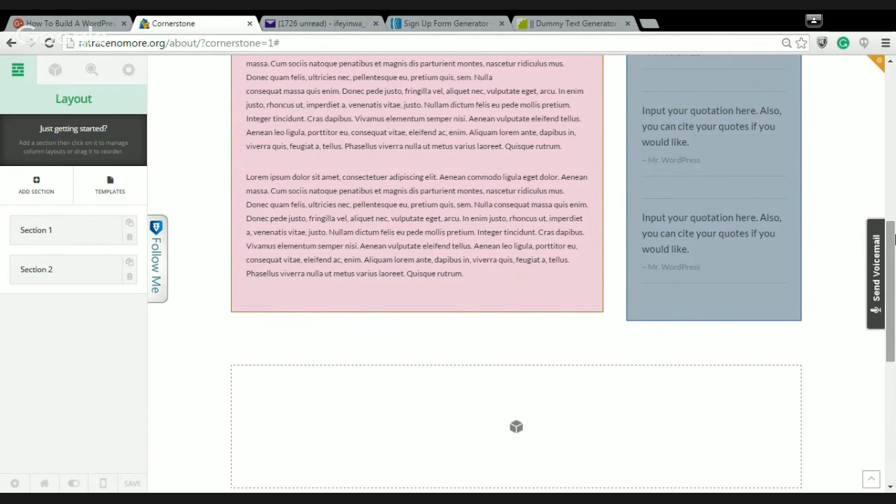
pyautogui.moveTo(893, 269); pyautogui.dragTo(894, 297)
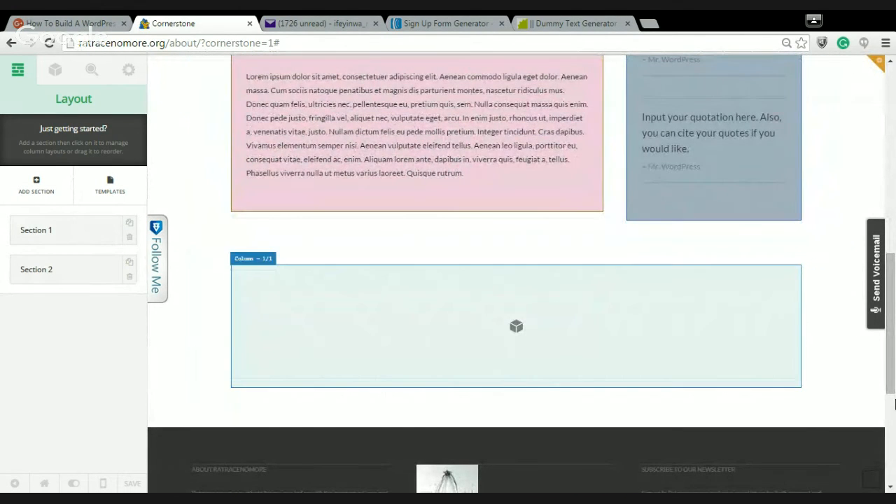
pyautogui.moveTo(894, 402); pyautogui.dragTo(892, 259)
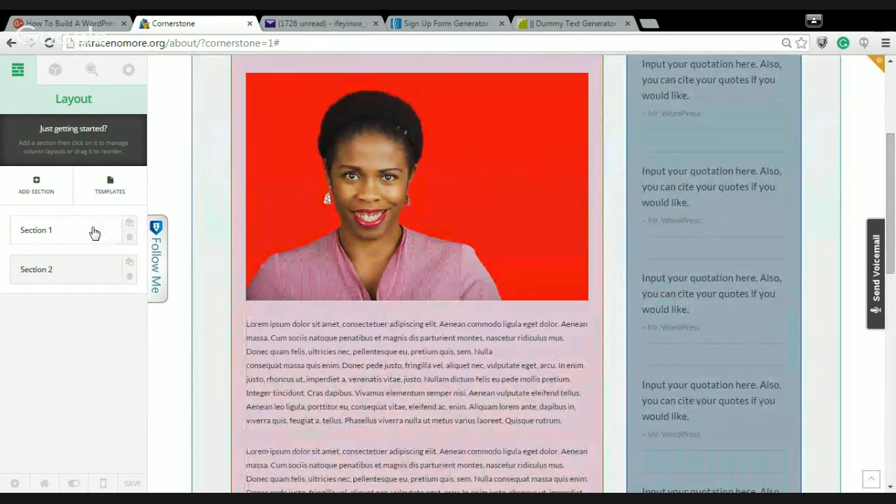
pyautogui.click(94, 233)
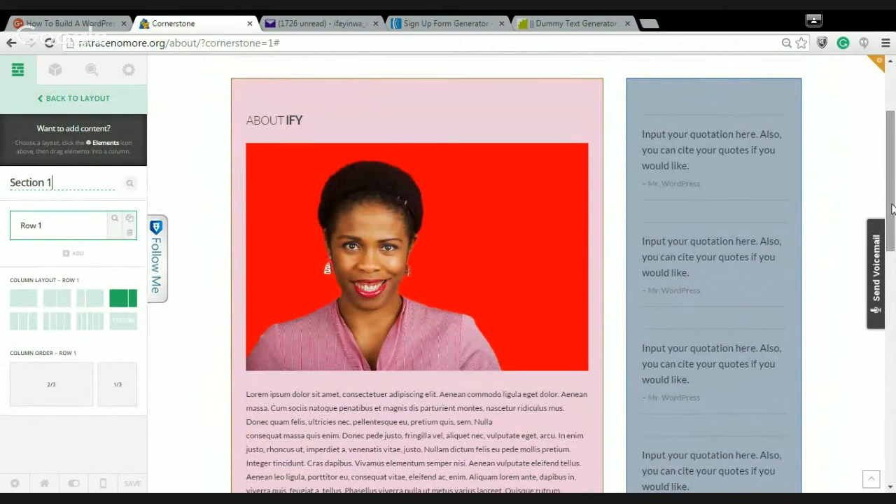
pyautogui.scroll(-1, 893, 214)
pyautogui.scroll(-5, 894, 221)
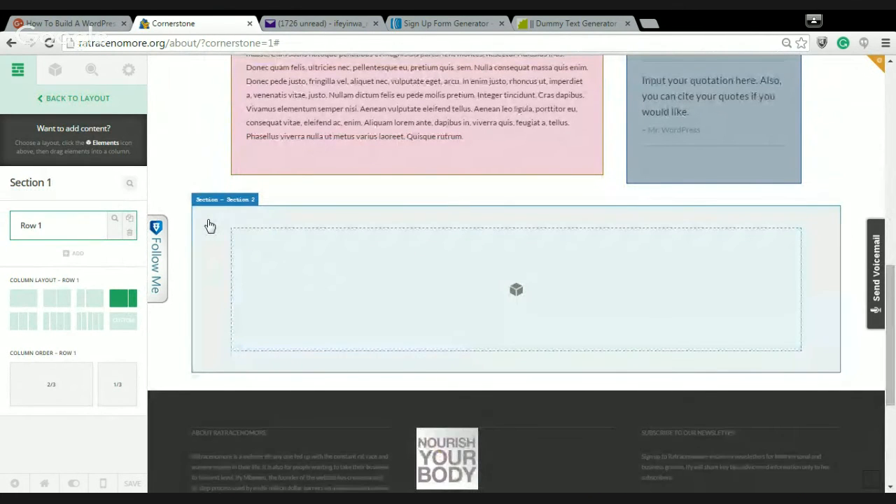
pyautogui.click(210, 225)
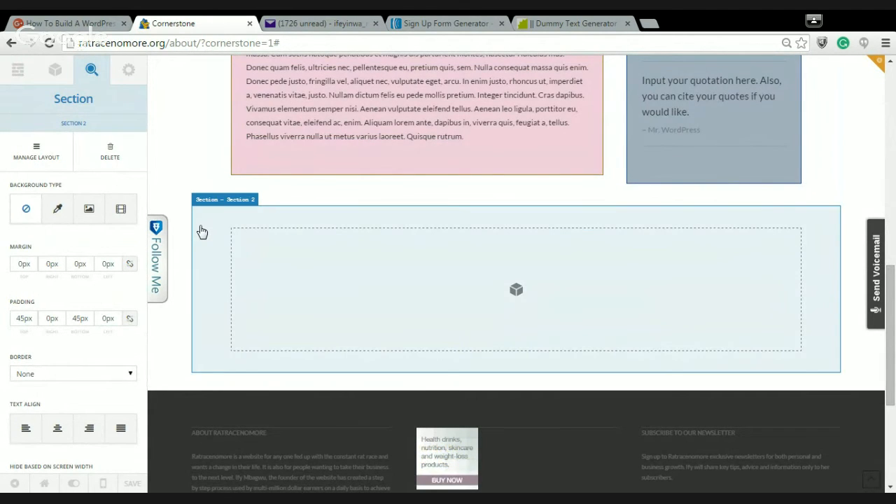
pyautogui.click(52, 159)
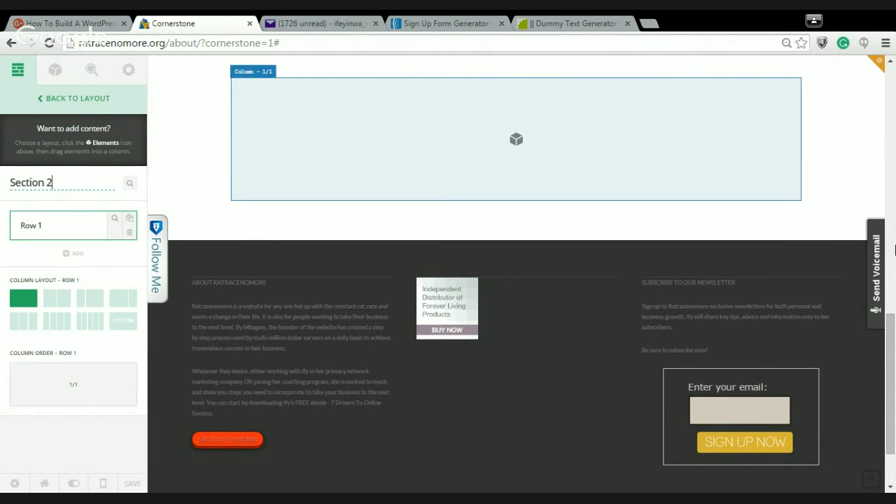
# Try the 1/2 + 1/2, 1/3 + 2/3, five-column, custom and 2/3 + 1/3 layouts on Section 2's row
pyautogui.scroll(4, 894, 252)
pyautogui.moveTo(893, 269); pyautogui.dragTo(894, 305)
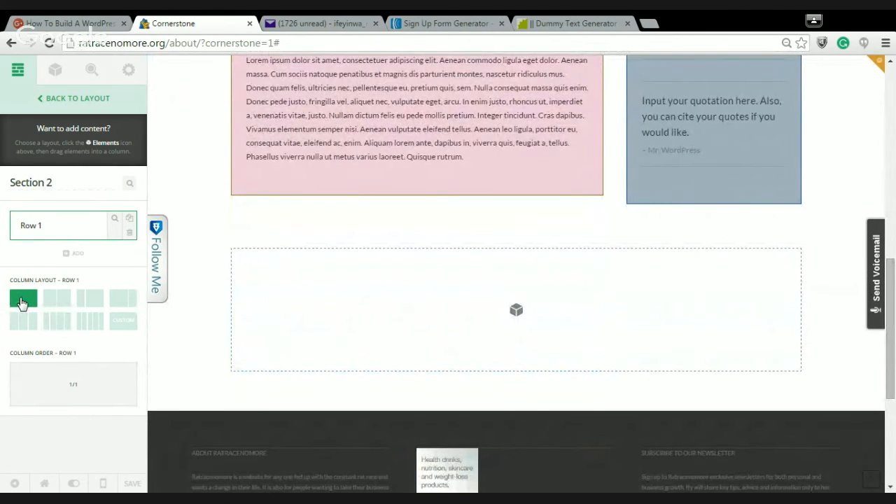
pyautogui.click(60, 299)
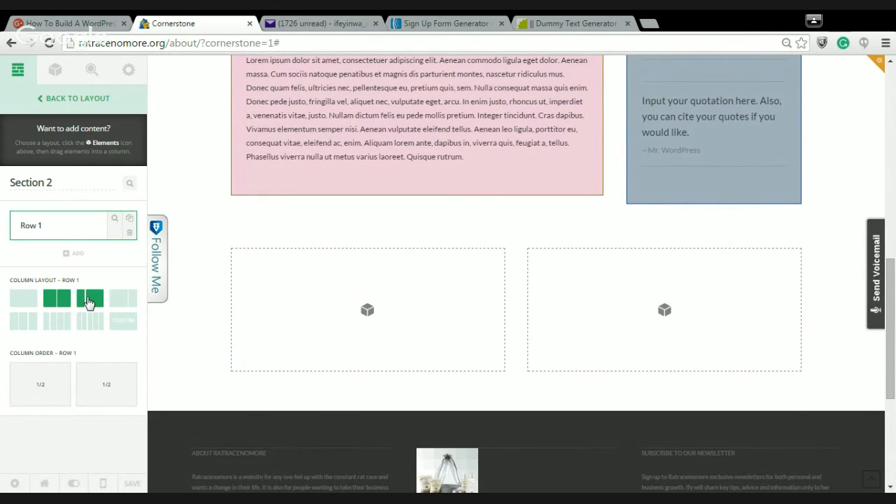
pyautogui.click(89, 300)
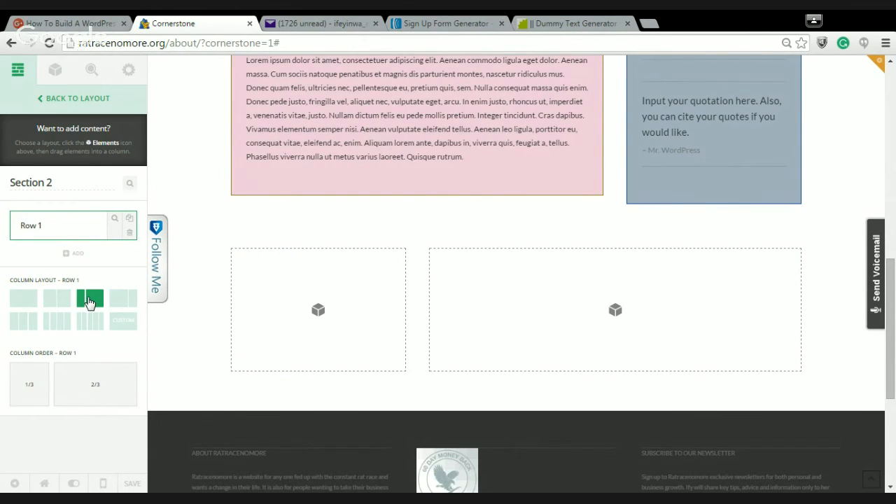
pyautogui.click(90, 322)
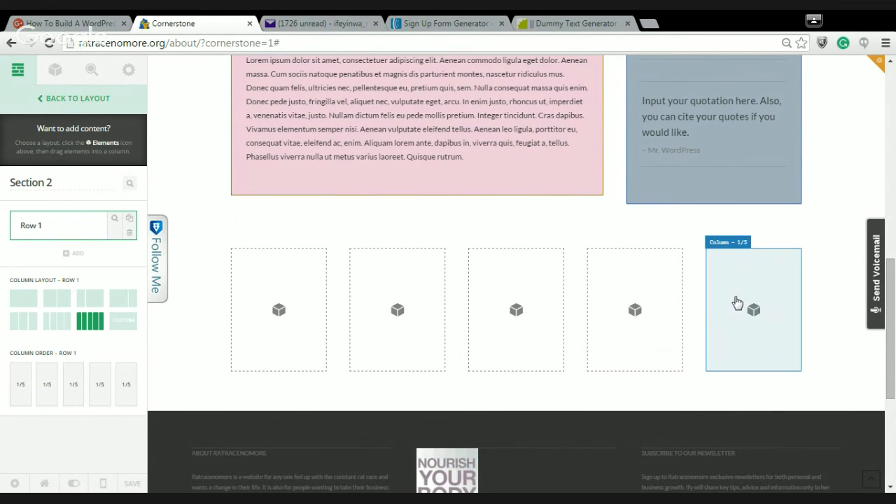
pyautogui.click(124, 324)
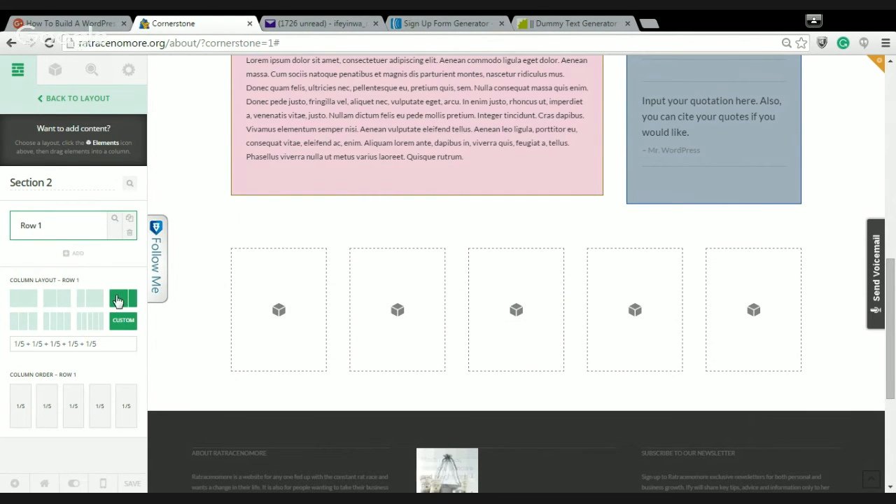
pyautogui.click(121, 301)
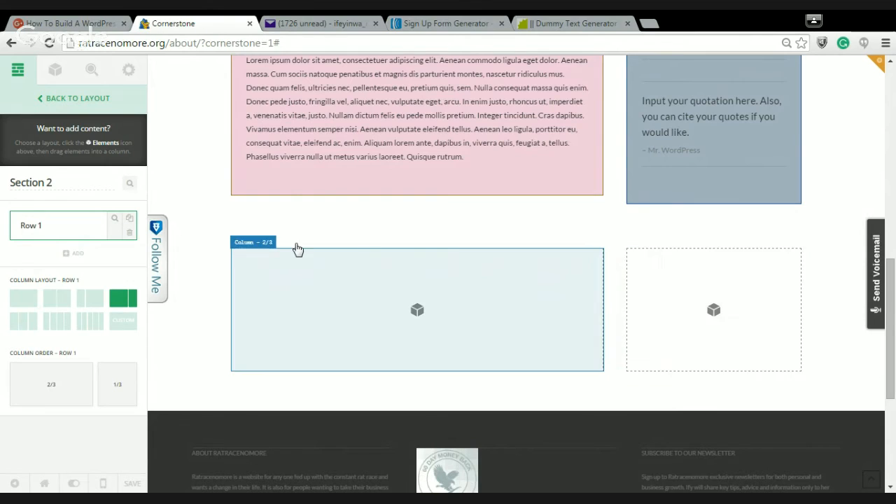
# Set Section 2's row to the 1/3 + 2/3 column layout, the reverse of Section 1's
pyautogui.click(93, 306)
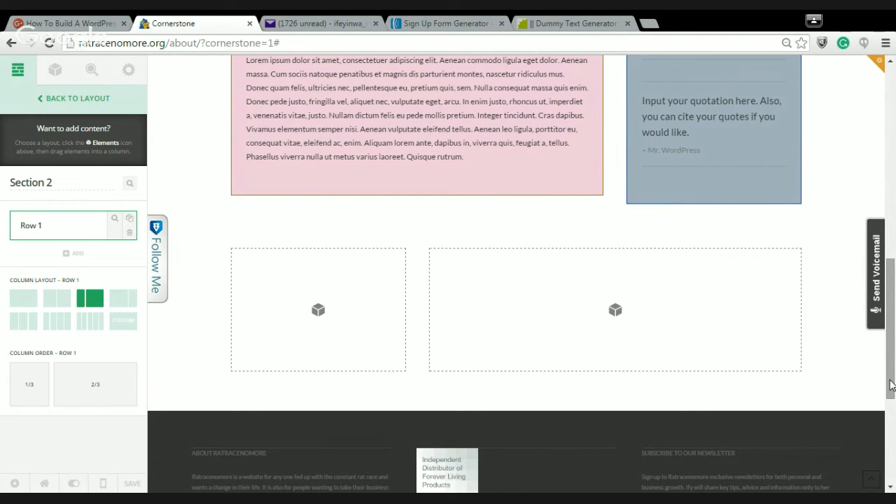
pyautogui.moveTo(891, 384); pyautogui.dragTo(895, 313)
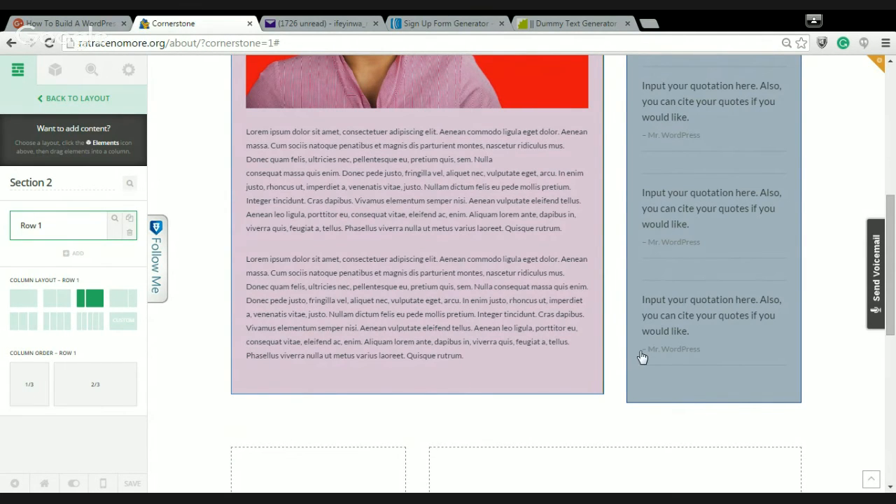
pyautogui.moveTo(892, 337); pyautogui.dragTo(892, 396)
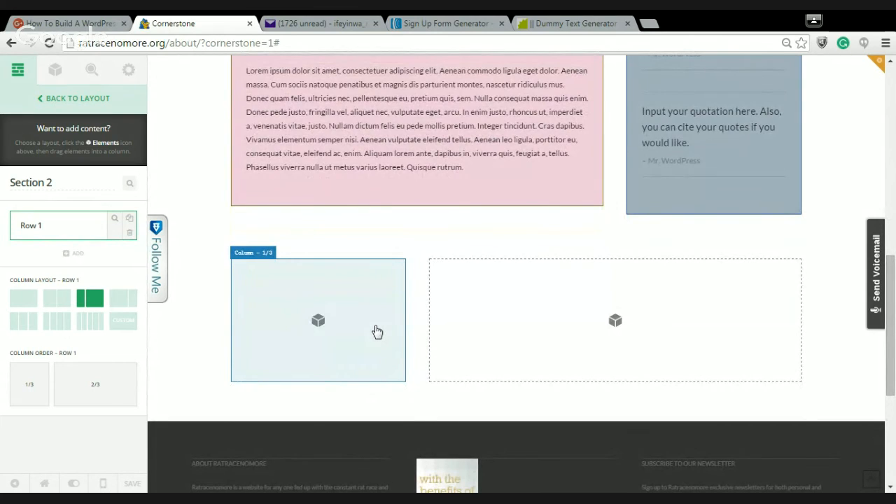
# Find the Text element and place it in the narrow 1/3 column of Section 2
pyautogui.click(377, 330)
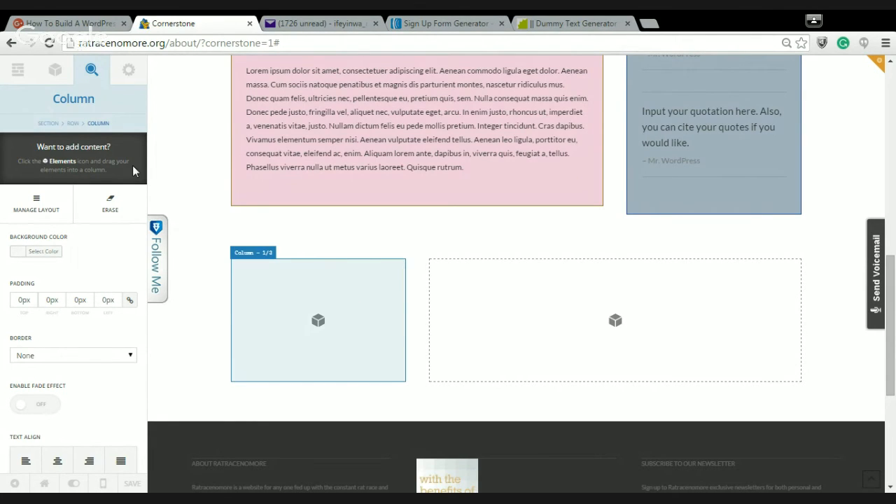
pyautogui.click(56, 73)
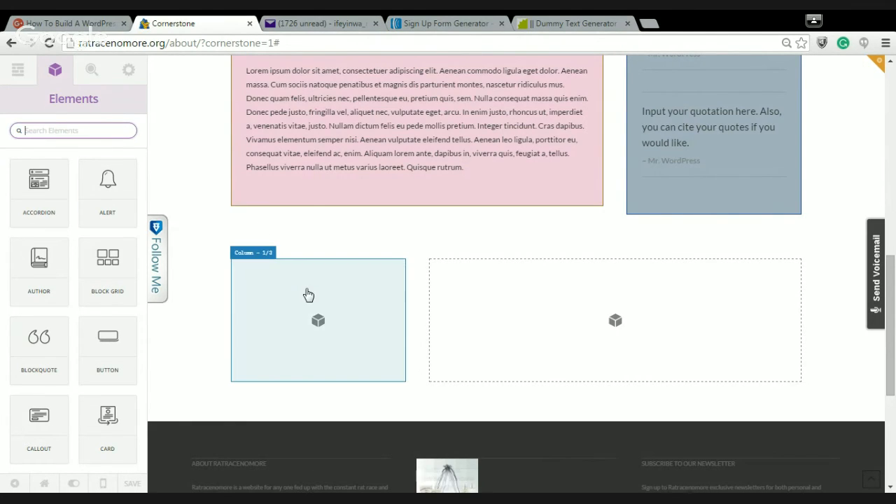
pyautogui.click(283, 291)
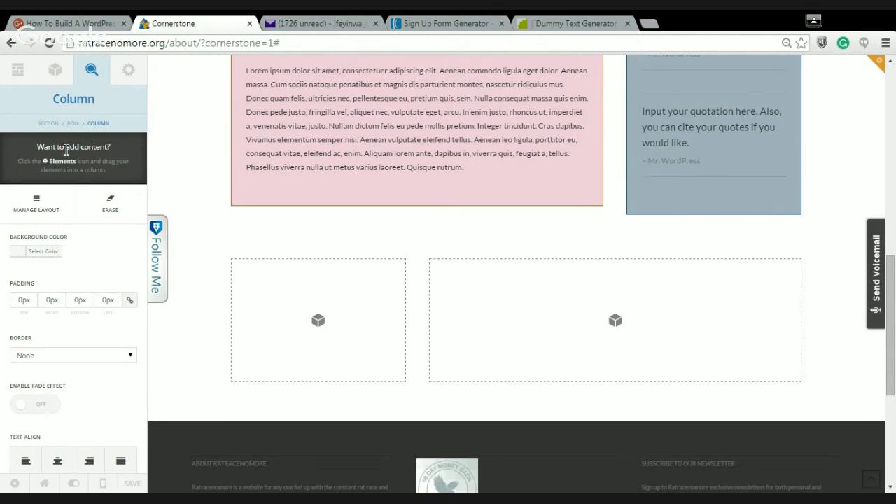
pyautogui.click(66, 74)
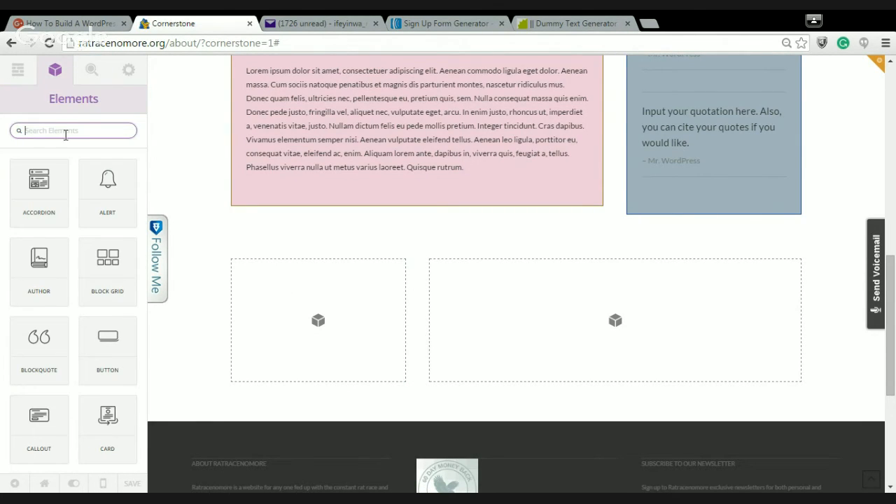
pyautogui.write('TEXT')
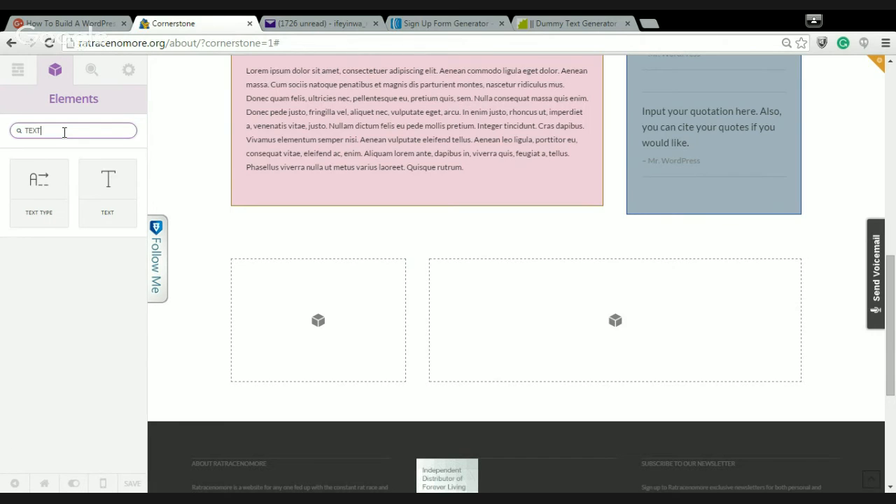
pyautogui.moveTo(107, 189); pyautogui.dragTo(264, 291)
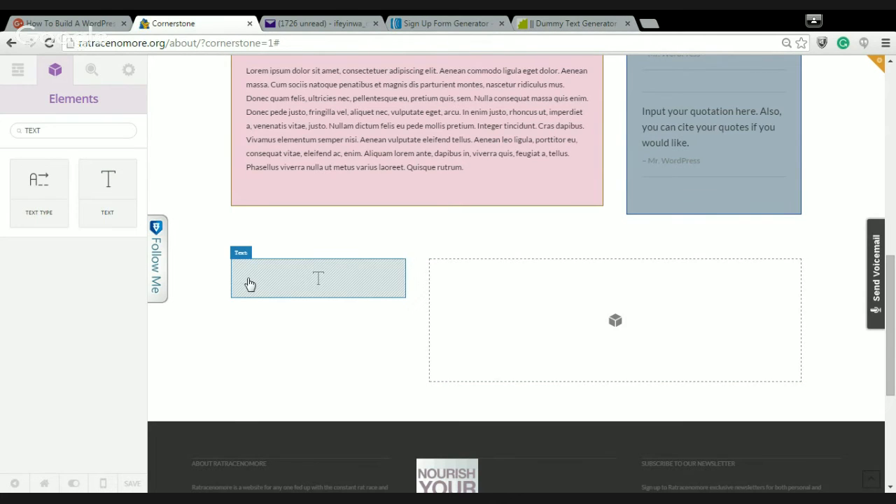
# Copy the first part of the Lorem ipsum passage from Blindtextgenerator and paste it into Section 2's text element in Cornerstone
pyautogui.click(250, 283)
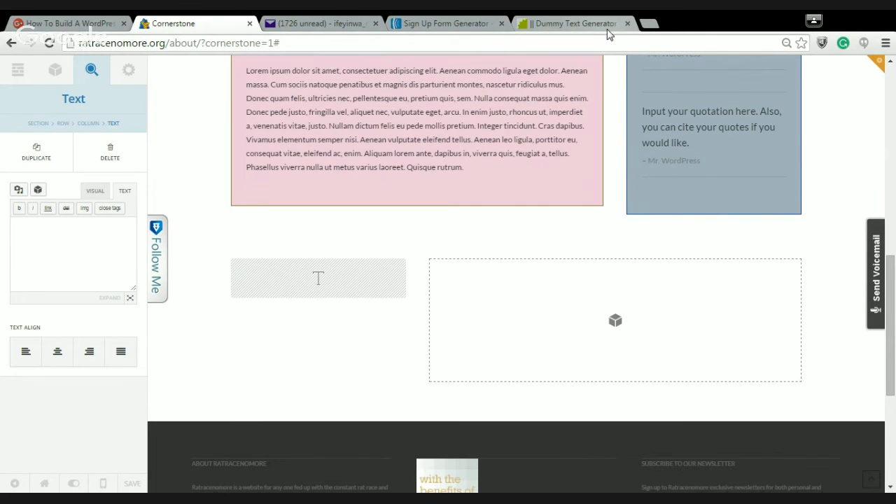
pyautogui.click(574, 24)
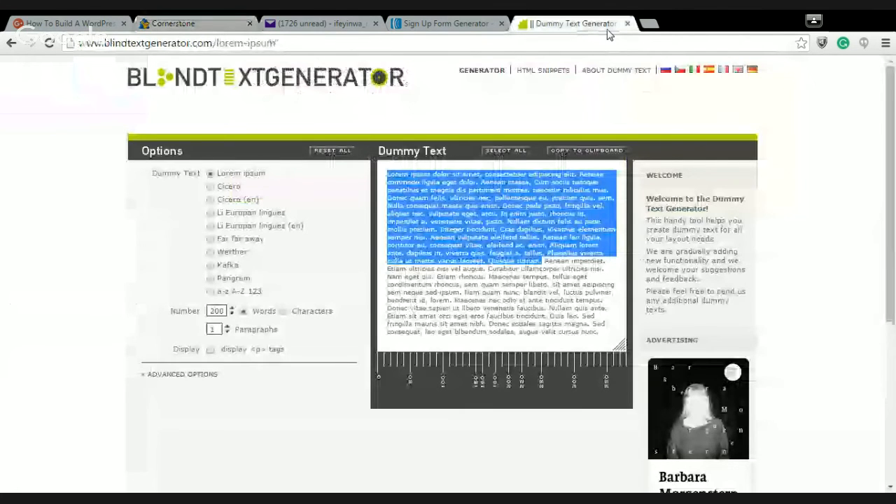
pyautogui.click(389, 174)
pyautogui.moveTo(388, 174); pyautogui.dragTo(566, 198)
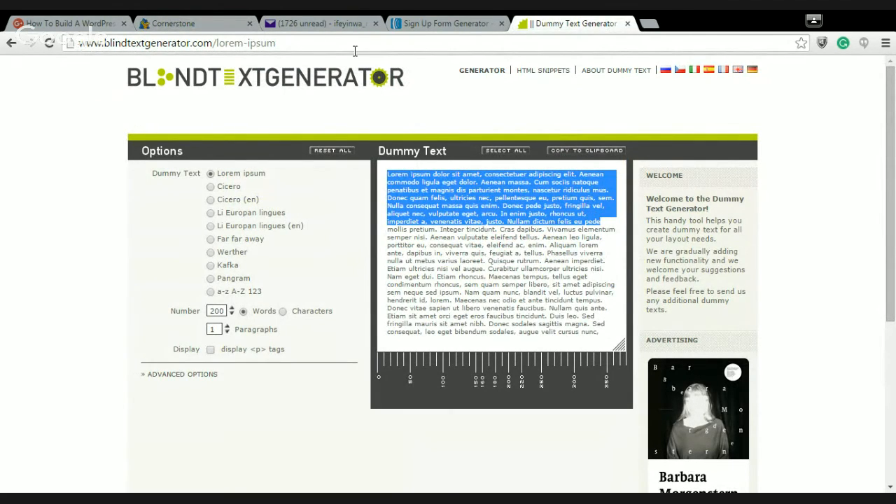
pyautogui.click(226, 26)
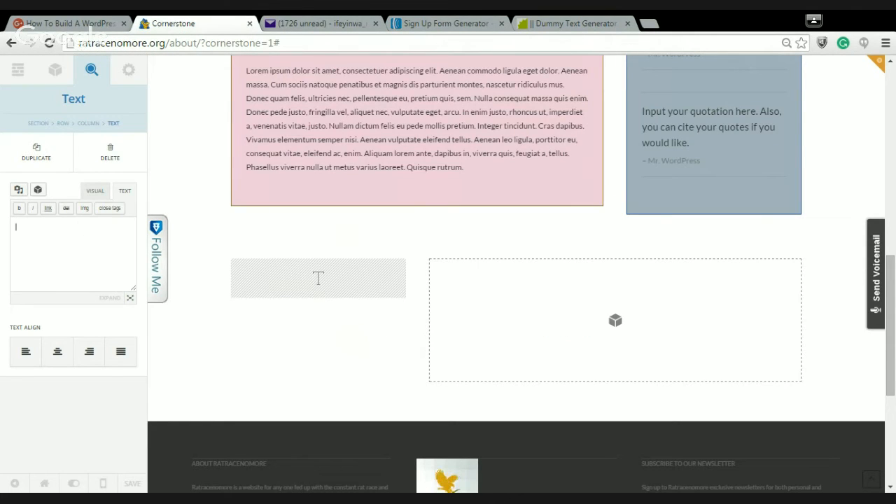
pyautogui.hotkey('ctrl', 'v')
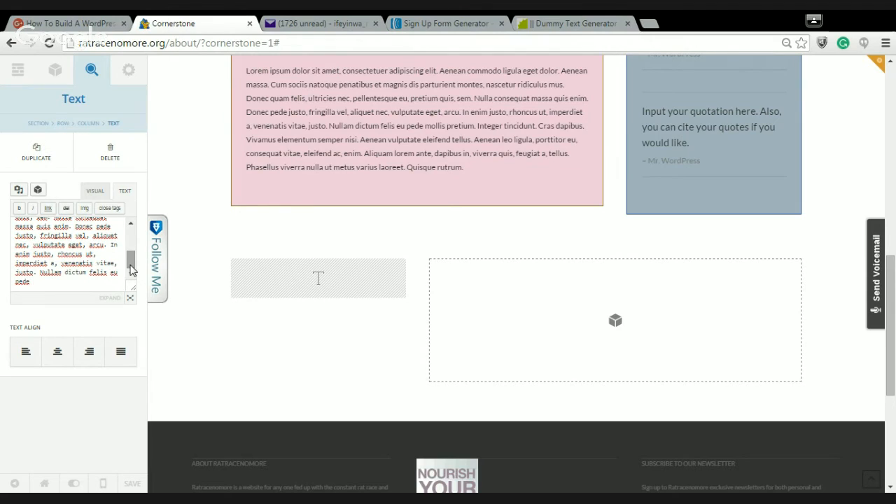
# Insert a blank line above the pasted Lorem ipsum text in the text element
pyautogui.moveTo(130, 267); pyautogui.dragTo(130, 238)
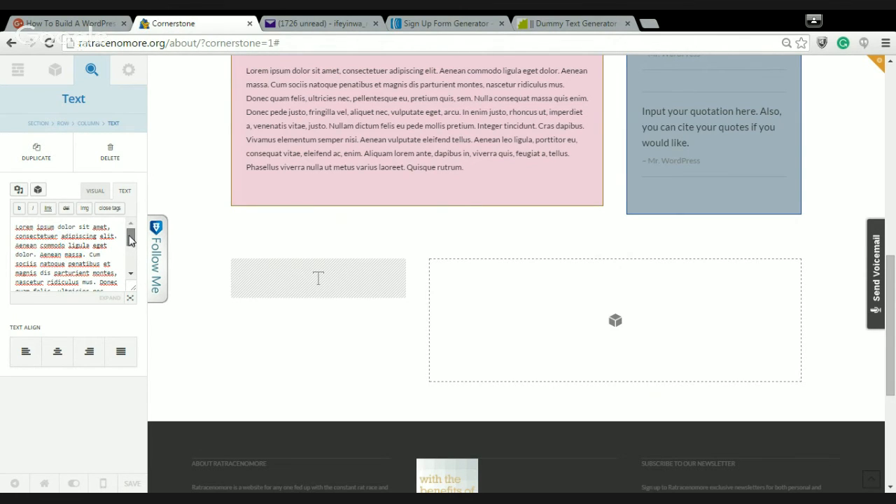
pyautogui.click(16, 229)
pyautogui.press('Return')
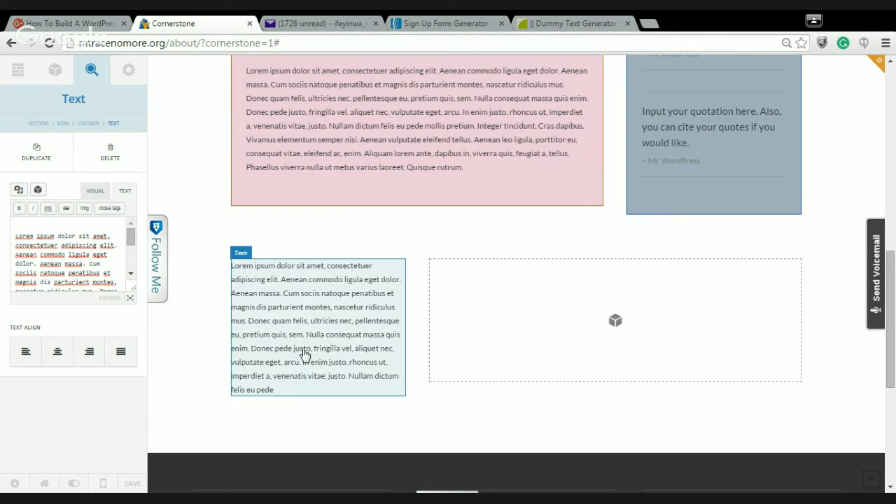
# Insert a Custom Headline typography shortcode reading MISSION STATEMENT above the Lorem ipsum text, keeping left alignment and h1 levels
pyautogui.click(38, 190)
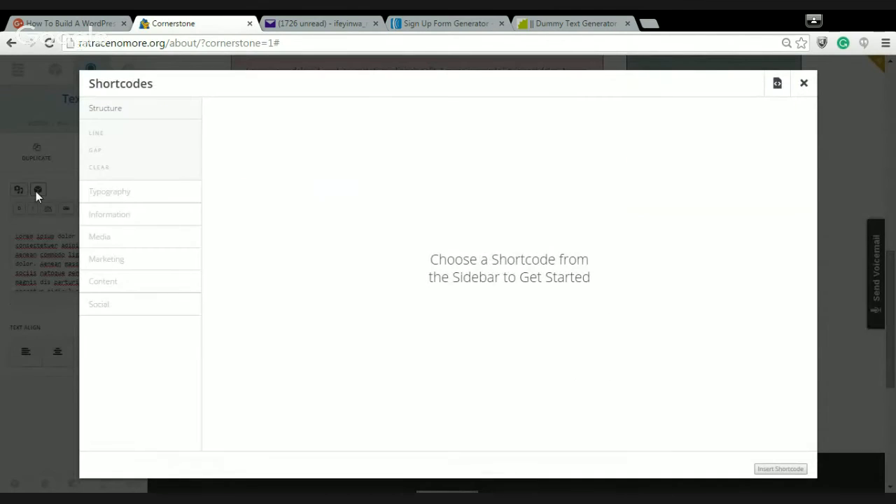
pyautogui.click(108, 199)
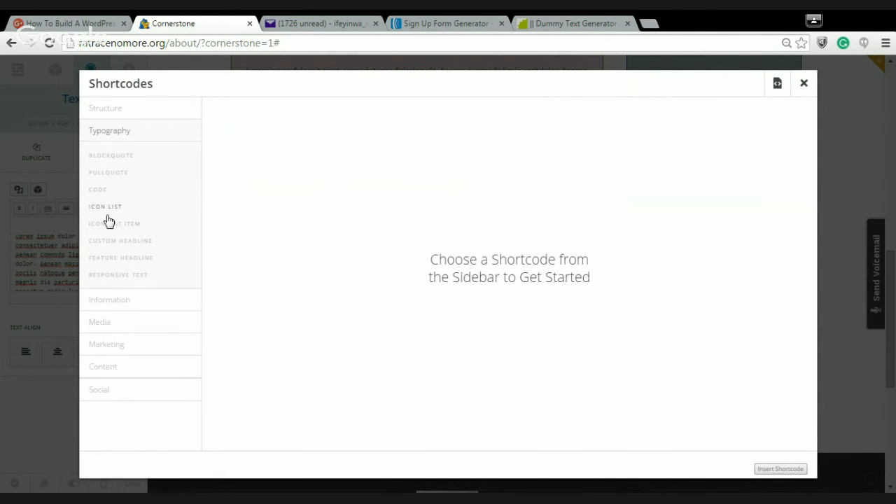
pyautogui.click(122, 241)
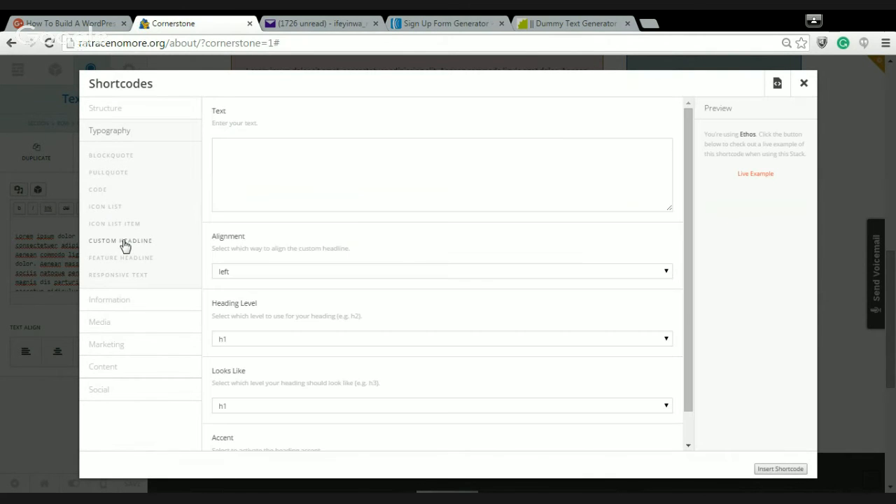
pyautogui.click(267, 155)
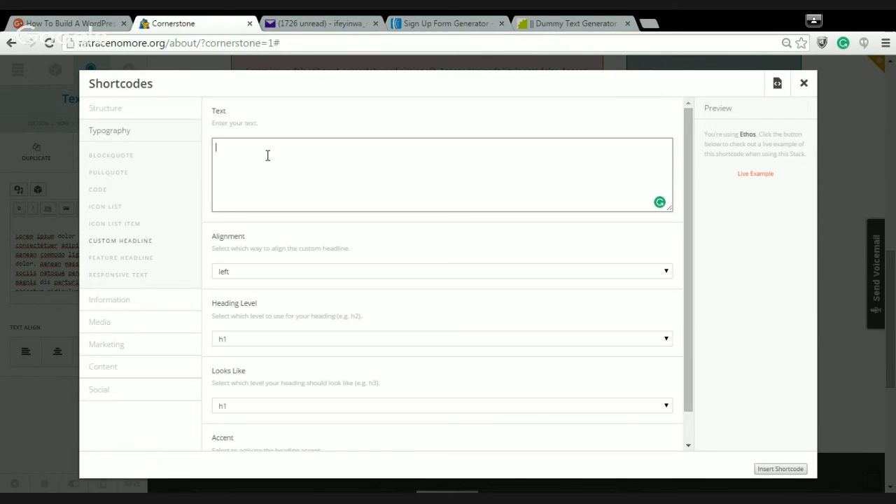
pyautogui.write('MIS')
pyautogui.press('BackSpace')
pyautogui.press('BackSpace')
pyautogui.write('Mission Stateme')
pyautogui.press('BackSpace')
pyautogui.press('BackSpace')
pyautogui.press('BackSpace')
pyautogui.press('BackSpace')
pyautogui.press('BackSpace')
pyautogui.press('BackSpace')
pyautogui.press('BackSpace')
pyautogui.press('BackSpace')
pyautogui.press('BackSpace')
pyautogui.press('BackSpace')
pyautogui.press('BackSpace')
pyautogui.press('BackSpace')
pyautogui.press('BackSpace')
pyautogui.press('BackSpace')
pyautogui.write('SSION STATEMENT')
pyautogui.click(774, 470)
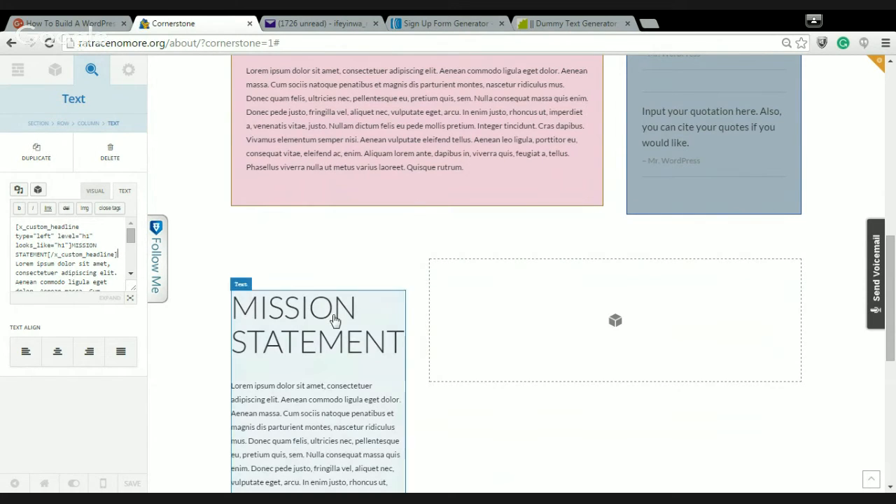
# Try a different looks_like level in the MISSION STATEMENT headline shortcode and delete the whole shortcode from the text element
pyautogui.moveTo(892, 345)
pyautogui.mouseDown()
pyautogui.moveTo(891, 378)
pyautogui.moveTo(891, 359)
pyautogui.mouseUp()
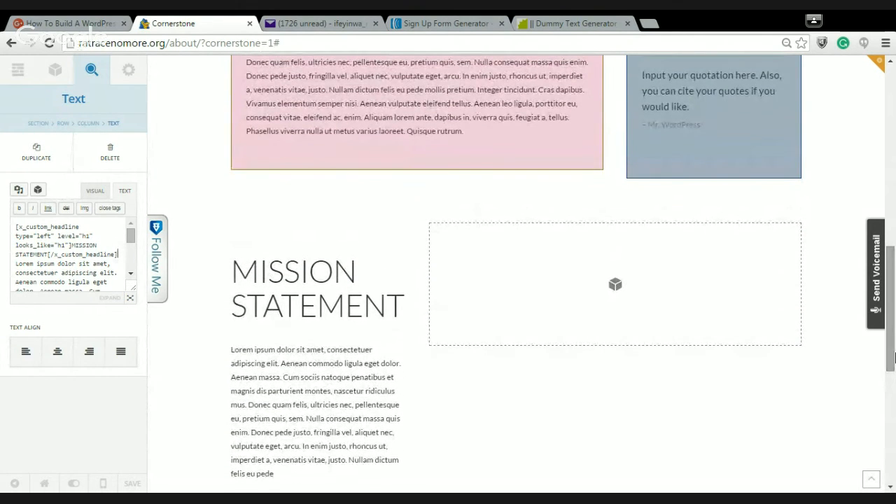
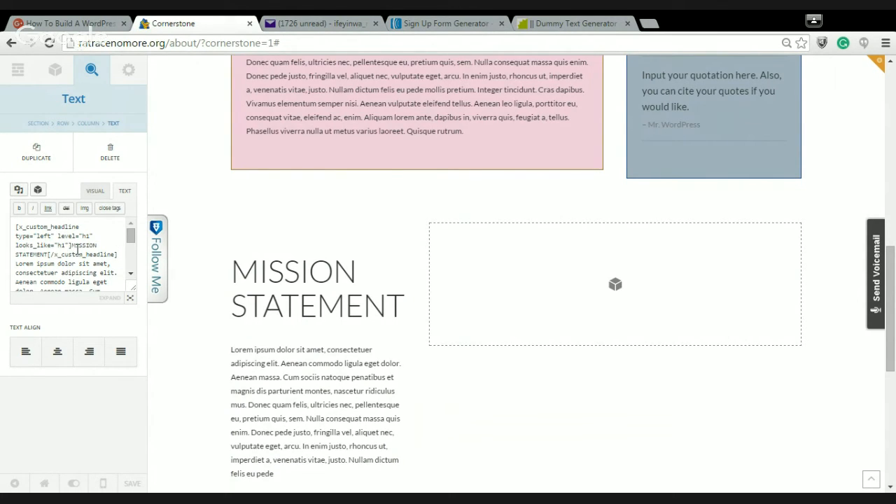
pyautogui.moveTo(892, 373); pyautogui.dragTo(891, 401)
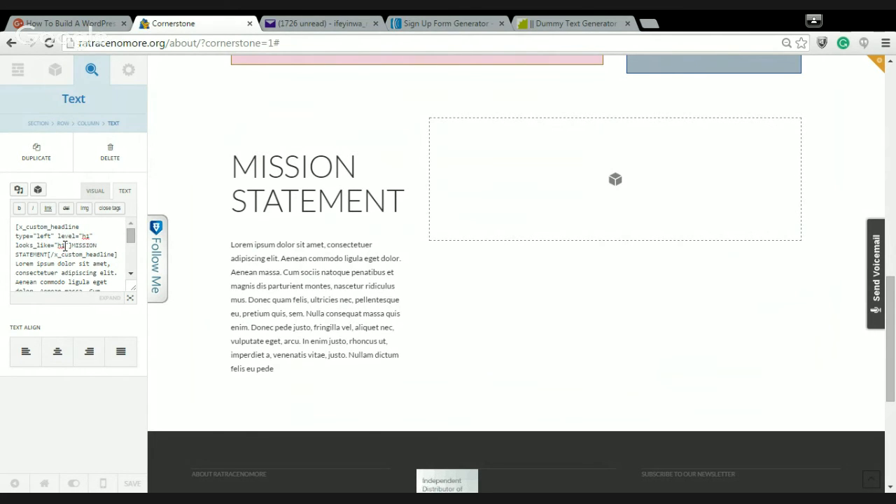
pyautogui.press('BackSpace')
pyautogui.write('2')
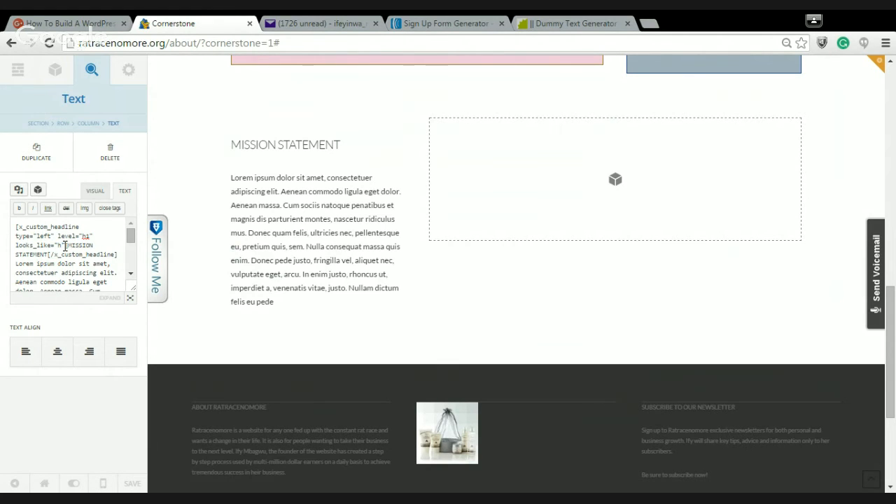
pyautogui.write('1')
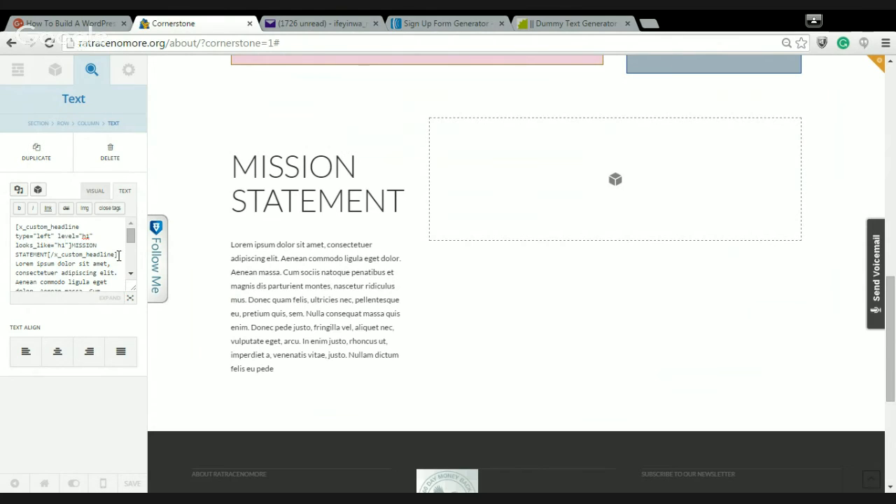
pyautogui.moveTo(119, 254); pyautogui.dragTo(15, 226)
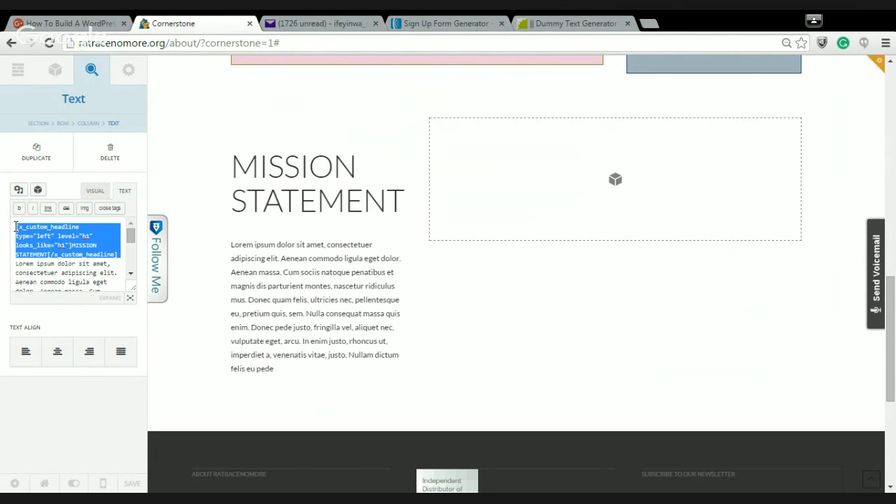
pyautogui.press('BackSpace')
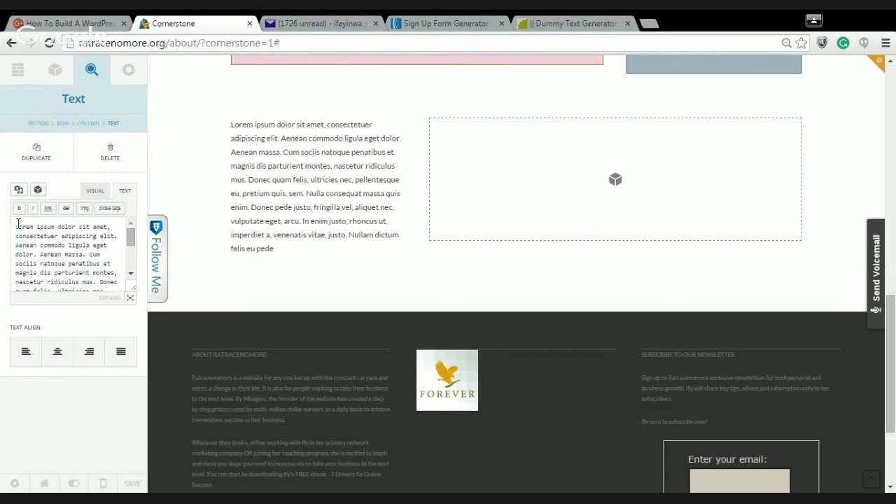
# Start a new Custom Headline typography shortcode for the text element with the text MISSION STATEMENT
pyautogui.click(38, 190)
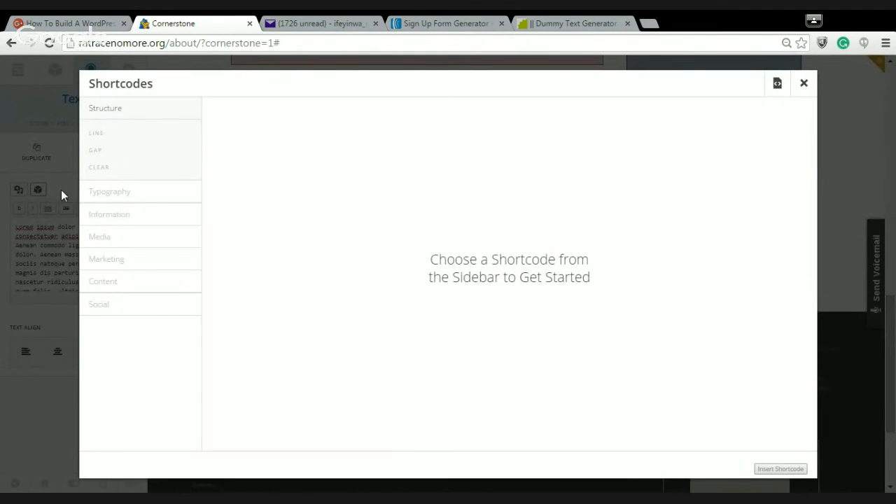
pyautogui.click(95, 195)
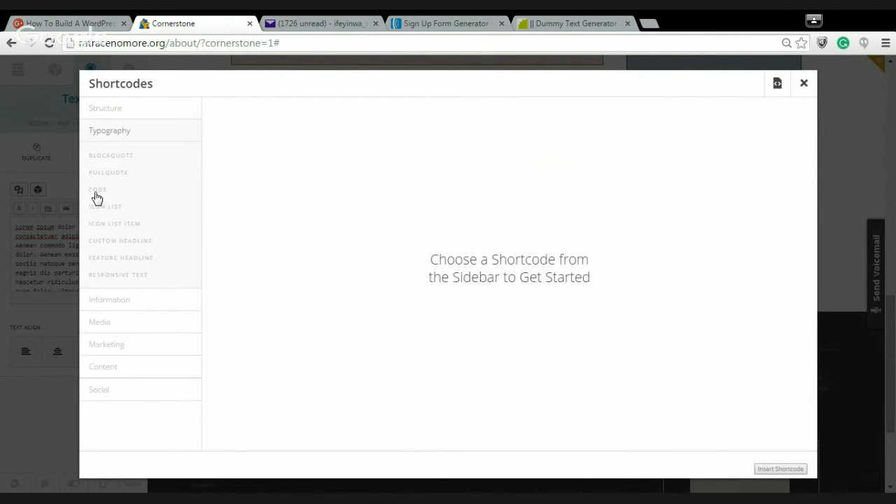
pyautogui.click(126, 245)
pyautogui.click(256, 155)
pyautogui.write('mi')
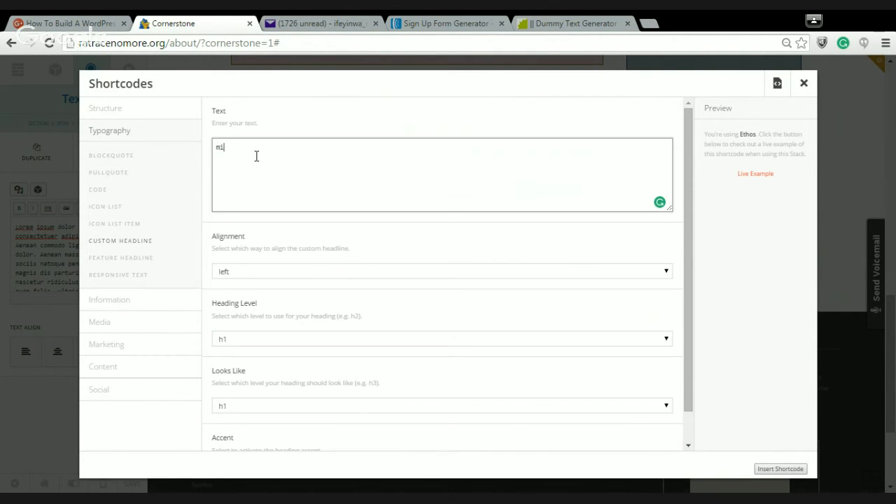
pyautogui.press('BackSpace')
pyautogui.press('BackSpace')
pyautogui.write('MISSION STATEME')
# Set the headline's Heading Level to h2 and Looks Like to h5, and insert the shortcode above the Lorem ipsum text
pyautogui.moveTo(685, 278); pyautogui.dragTo(688, 321)
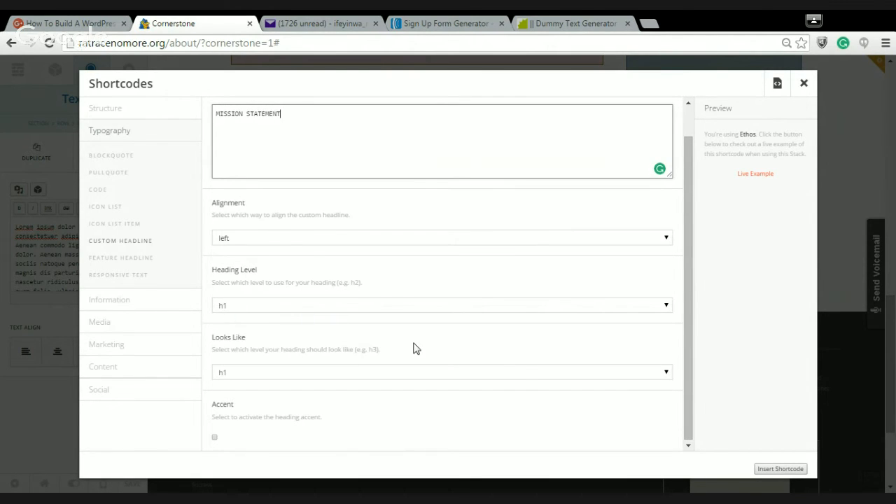
pyautogui.click(666, 306)
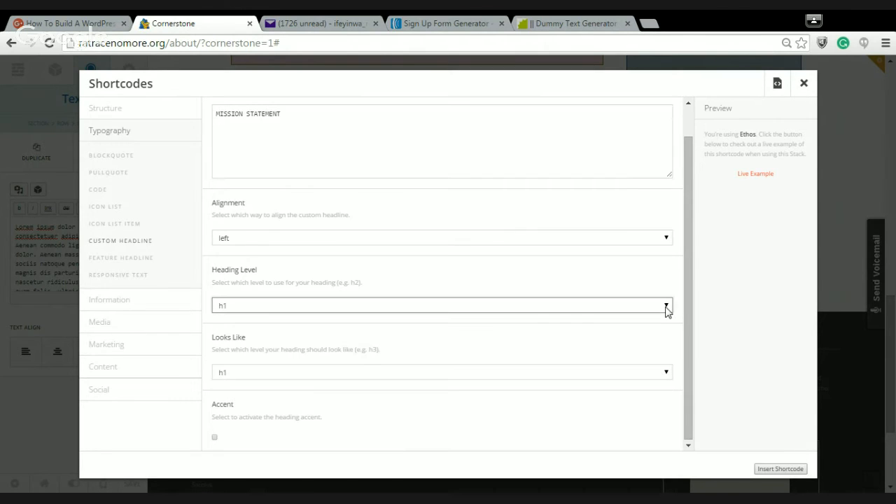
pyautogui.click(662, 331)
pyautogui.click(238, 375)
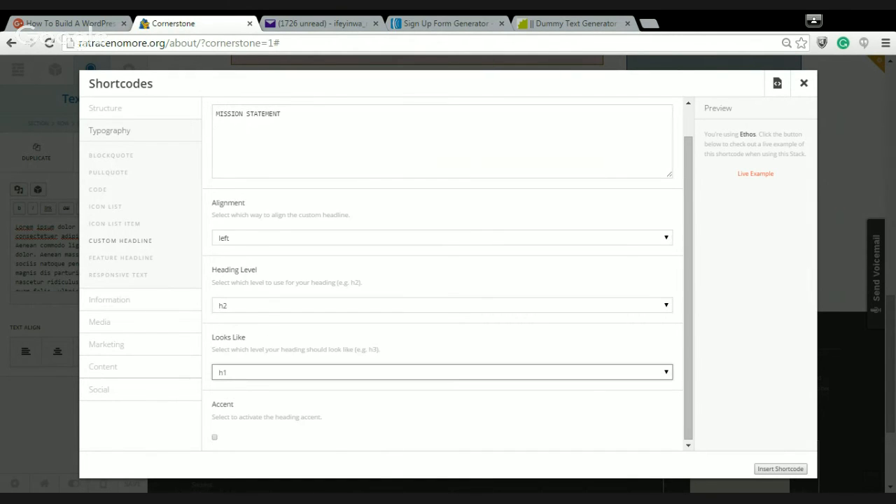
pyautogui.click(231, 429)
pyautogui.click(779, 468)
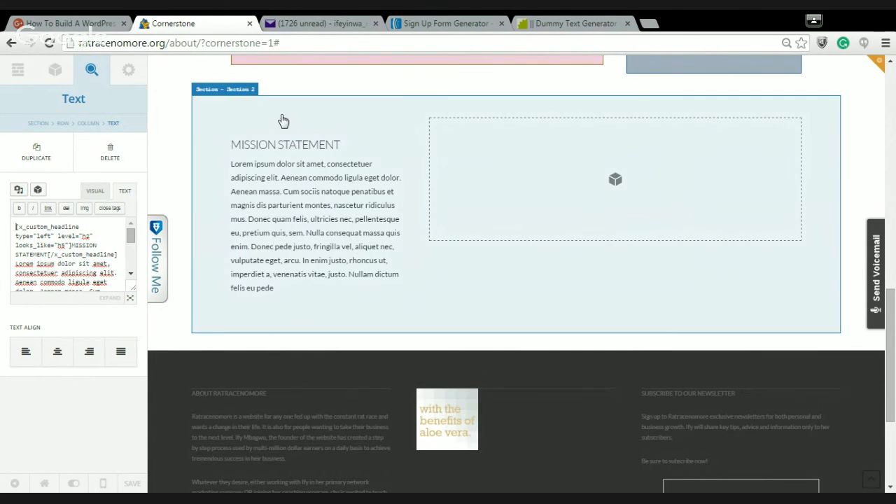
# Set the padding of Section 2's narrow column to 30px on all four sides
pyautogui.click(248, 133)
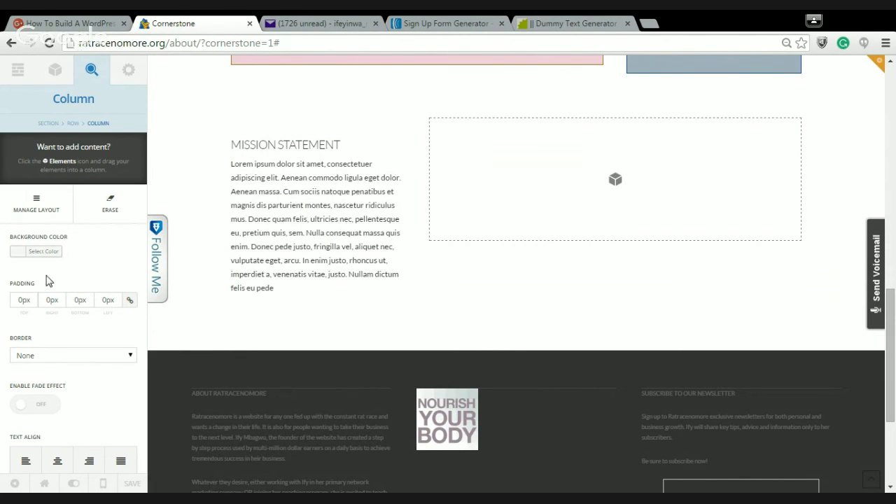
pyautogui.click(21, 301)
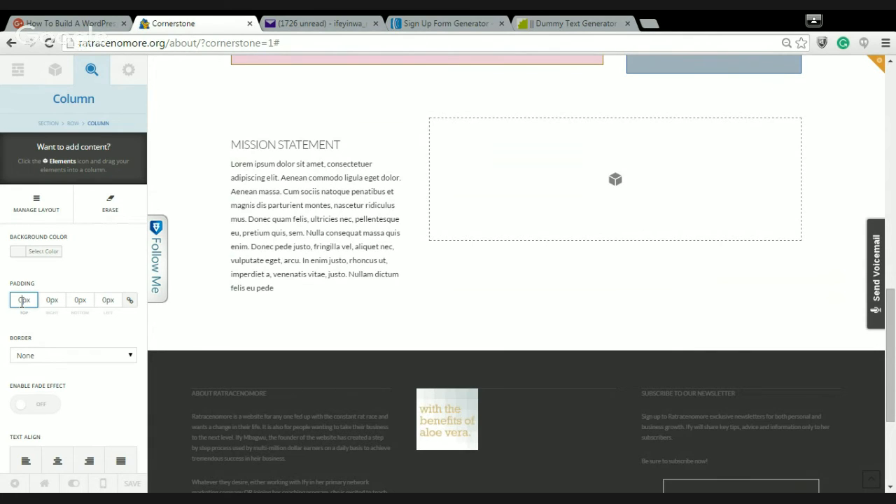
pyautogui.press('BackSpace')
pyautogui.write('30')
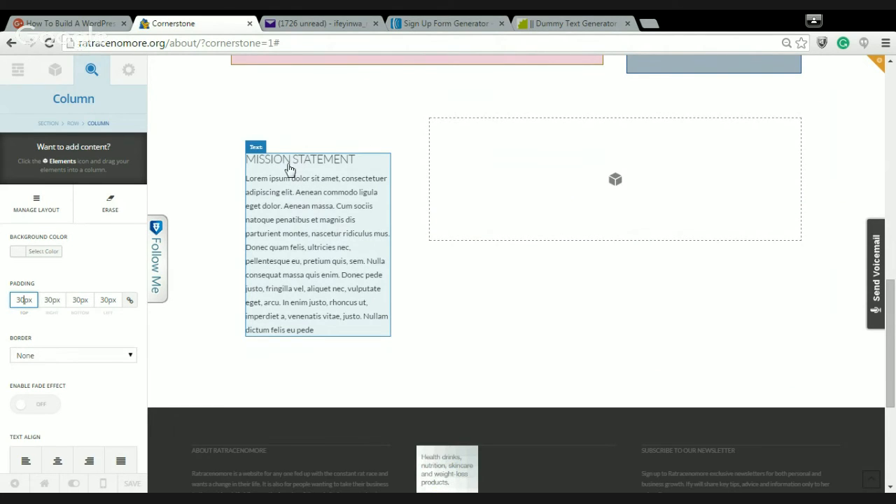
# Set the narrow Mission Statement column's background color to a pale grey-blue, about #abb3bc, similar to Section 1's quote column
pyautogui.click(260, 142)
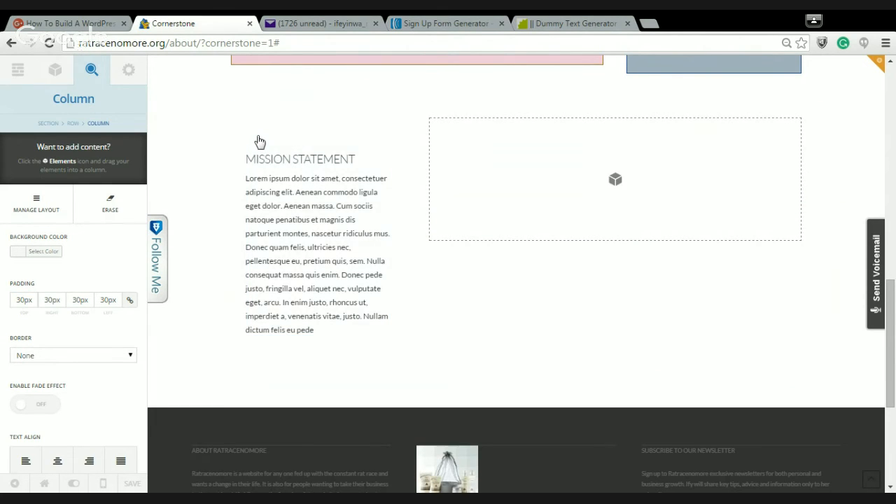
pyautogui.click(17, 252)
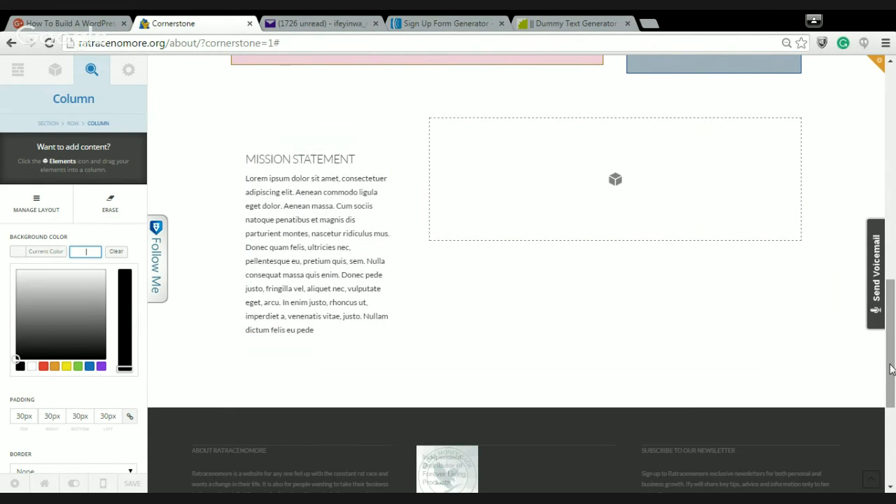
pyautogui.moveTo(891, 369); pyautogui.dragTo(891, 316)
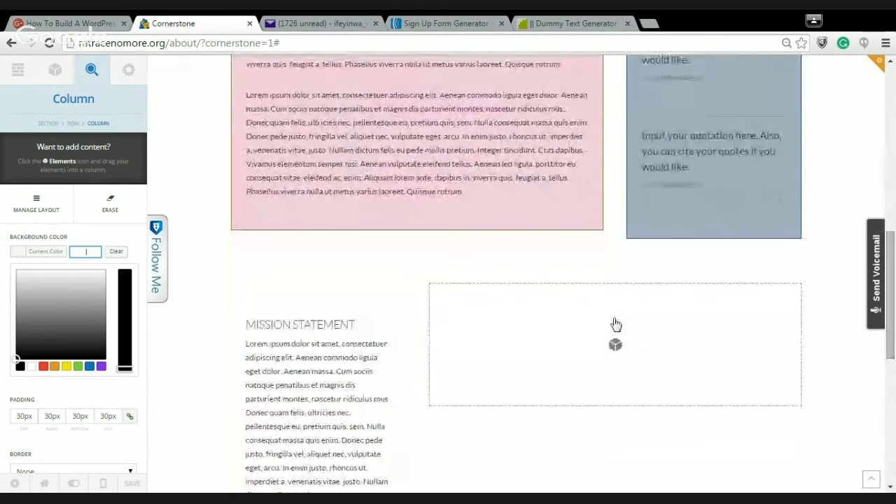
pyautogui.click(89, 365)
pyautogui.moveTo(120, 287); pyautogui.dragTo(124, 327)
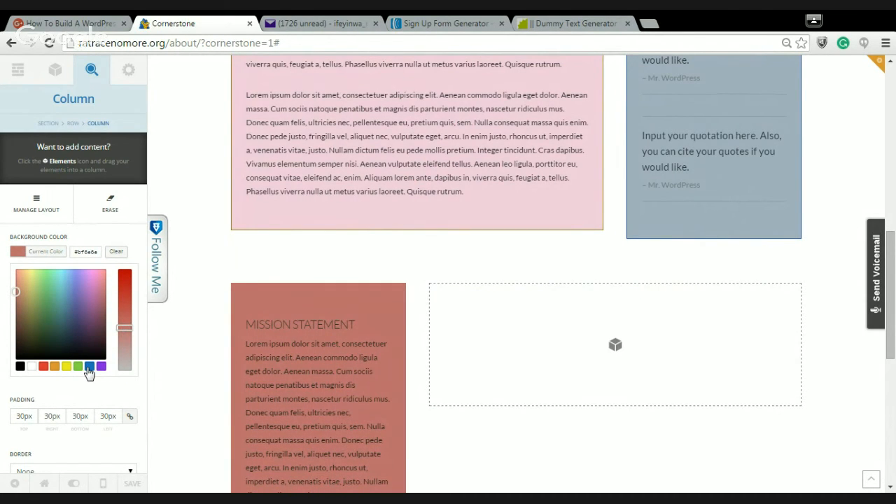
pyautogui.click(88, 367)
pyautogui.moveTo(125, 286); pyautogui.dragTo(128, 324)
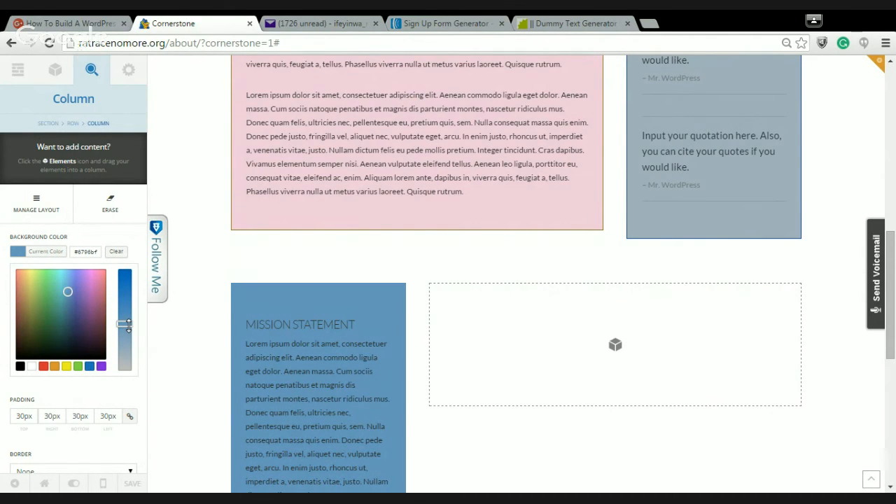
pyautogui.click(76, 298)
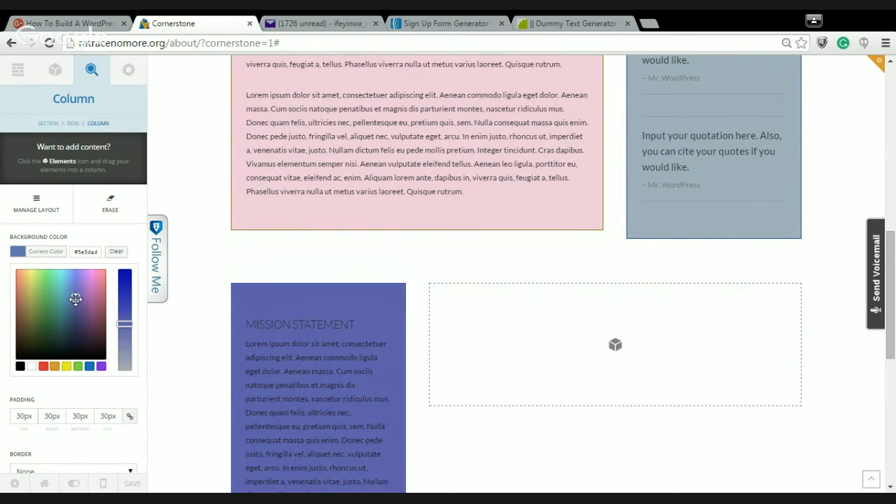
pyautogui.click(70, 292)
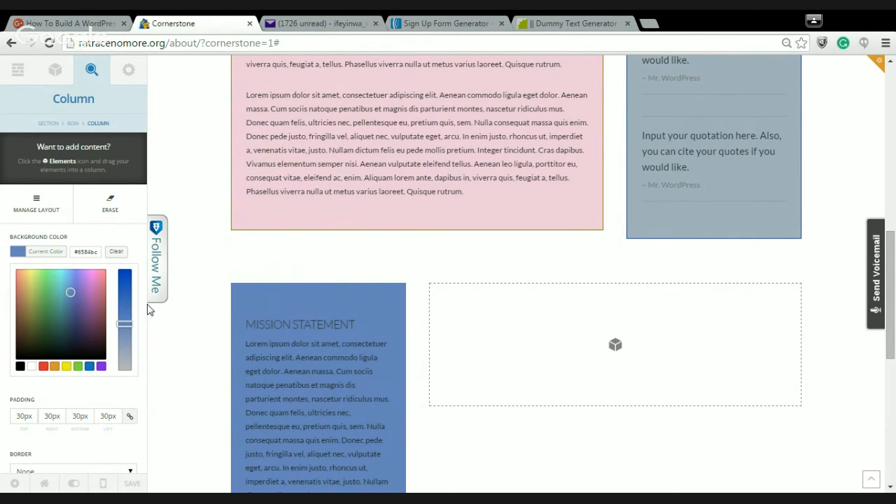
pyautogui.moveTo(120, 323); pyautogui.dragTo(127, 341)
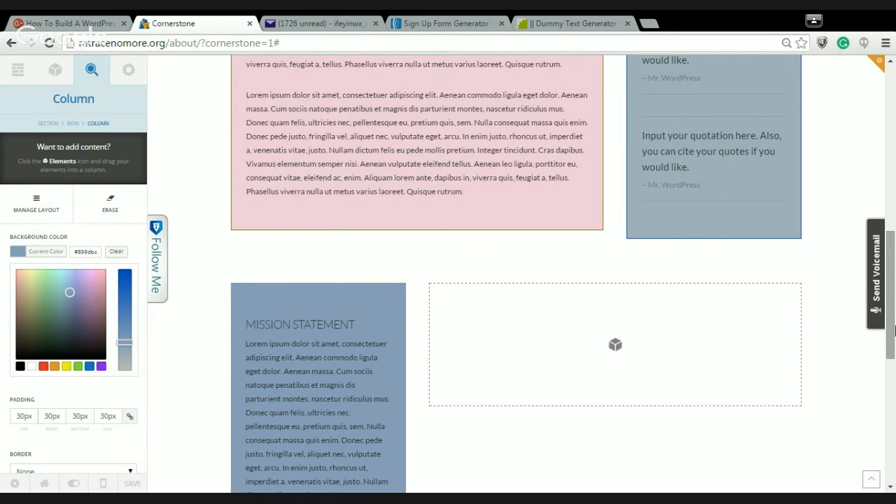
pyautogui.moveTo(894, 331); pyautogui.dragTo(894, 363)
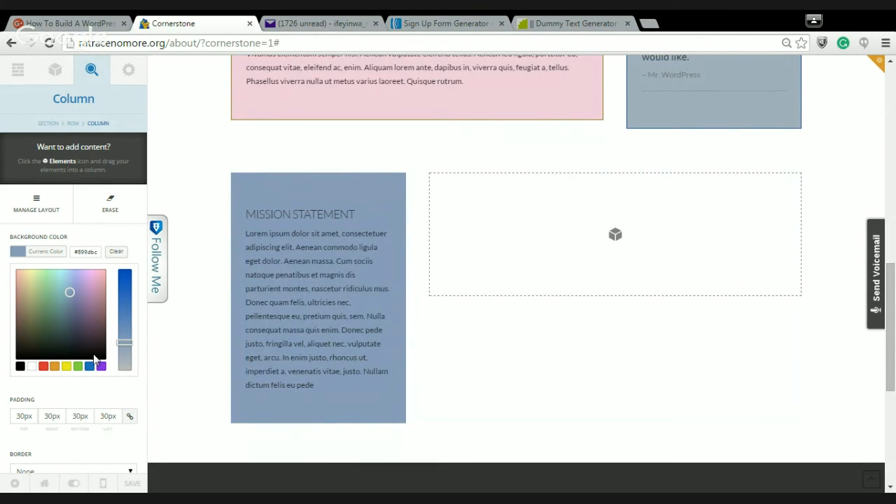
pyautogui.moveTo(122, 345); pyautogui.dragTo(124, 359)
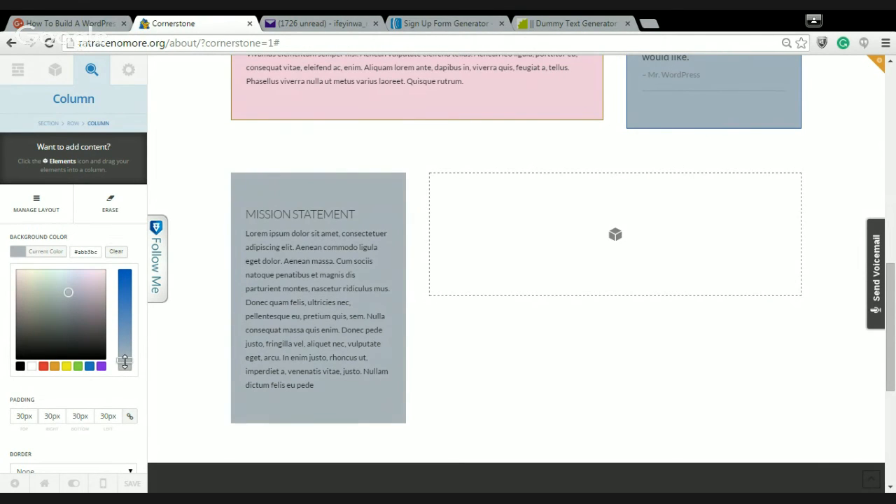
# Make the word MISSION in the headline shortcode bold, using the text element's expanded editor
pyautogui.click(324, 232)
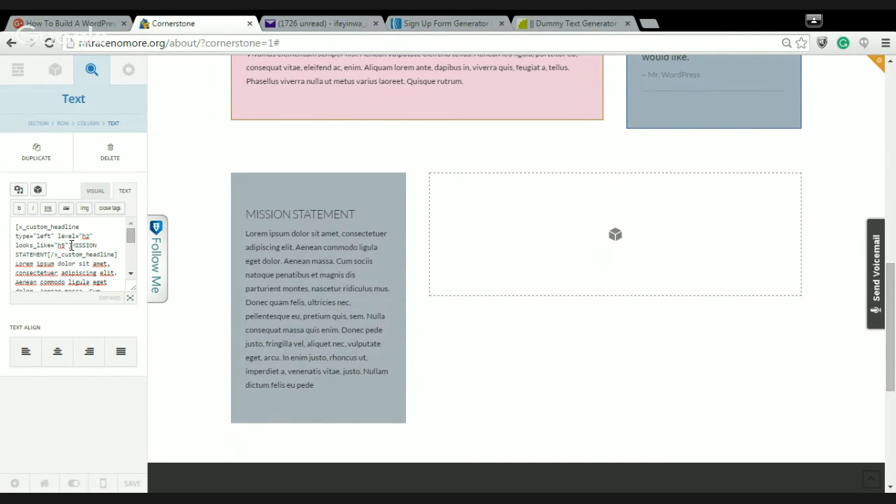
pyautogui.click(129, 300)
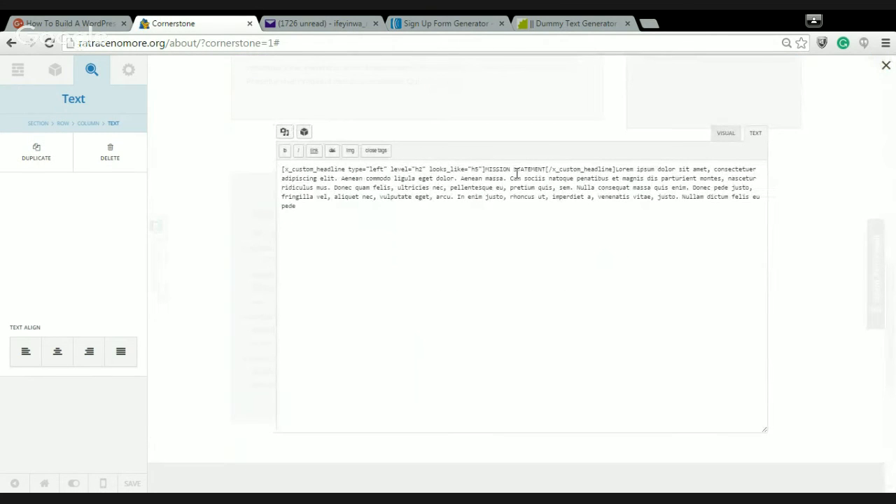
pyautogui.moveTo(485, 169); pyautogui.dragTo(512, 172)
pyautogui.click(284, 154)
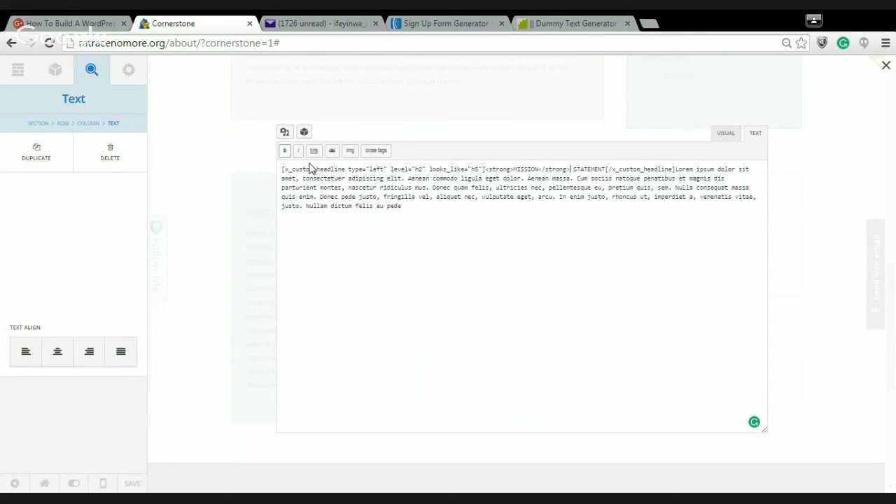
pyautogui.click(886, 65)
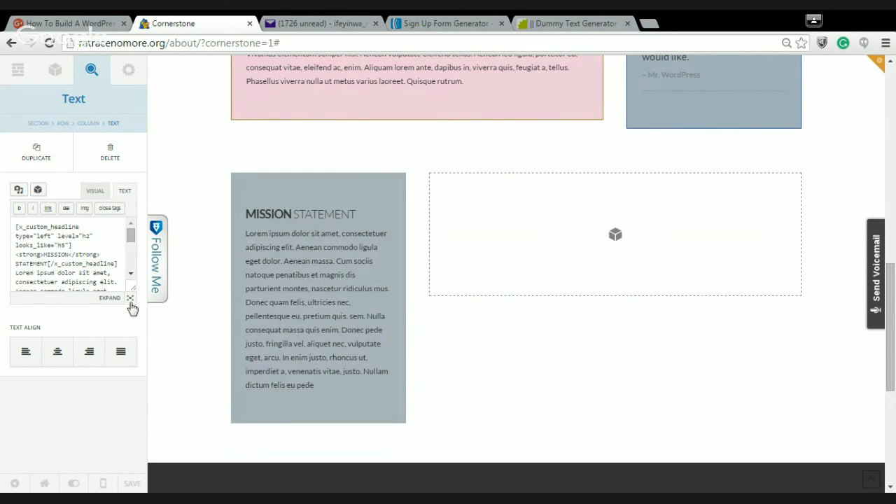
pyautogui.click(131, 306)
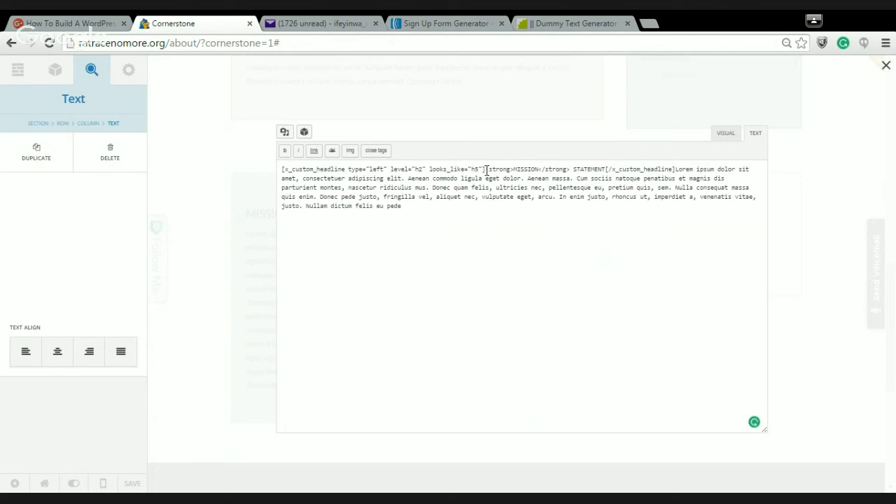
pyautogui.write('atracenomore')
pyautogui.write('e')
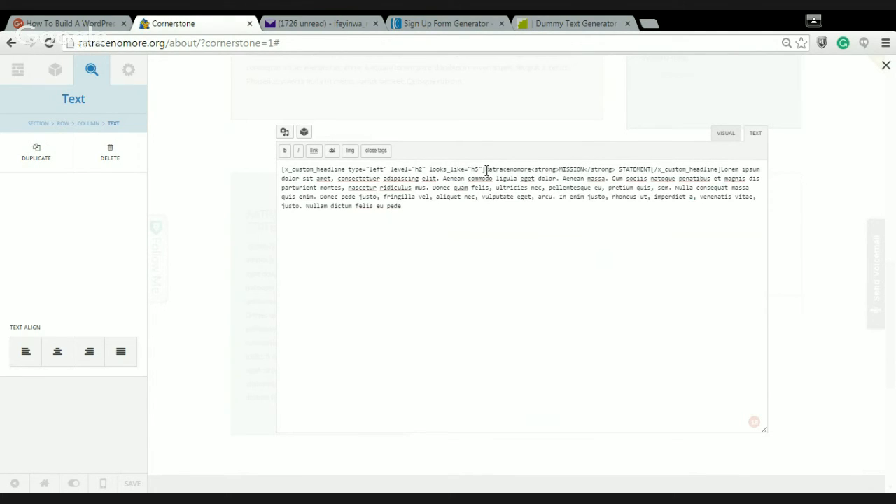
pyautogui.press('BackSpace')
pyautogui.press('BackSpace')
pyautogui.press('BackSpace')
pyautogui.press('BackSpace')
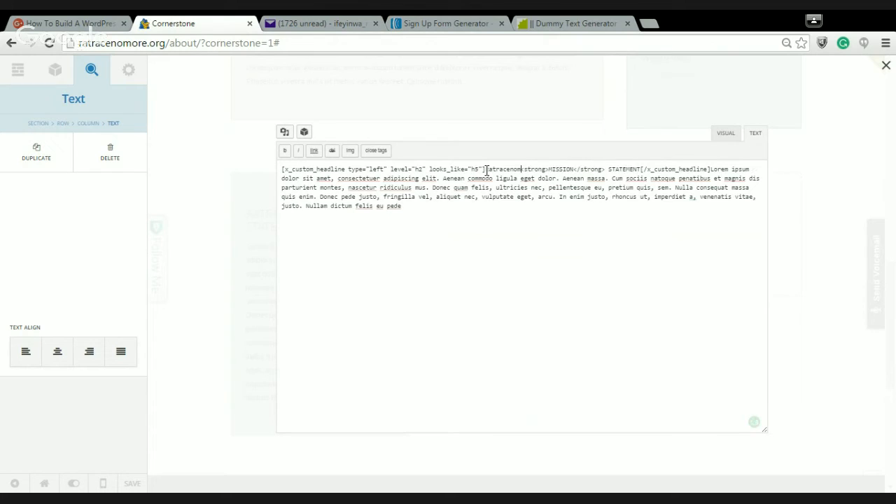
pyautogui.press('BackSpace')
pyautogui.press('BackSpace')
pyautogui.press('BackSpace')
pyautogui.press('BackSpace')
pyautogui.press('BackSpace')
pyautogui.press('BackSpace')
pyautogui.press('BackSpace')
pyautogui.press('BackSpace')
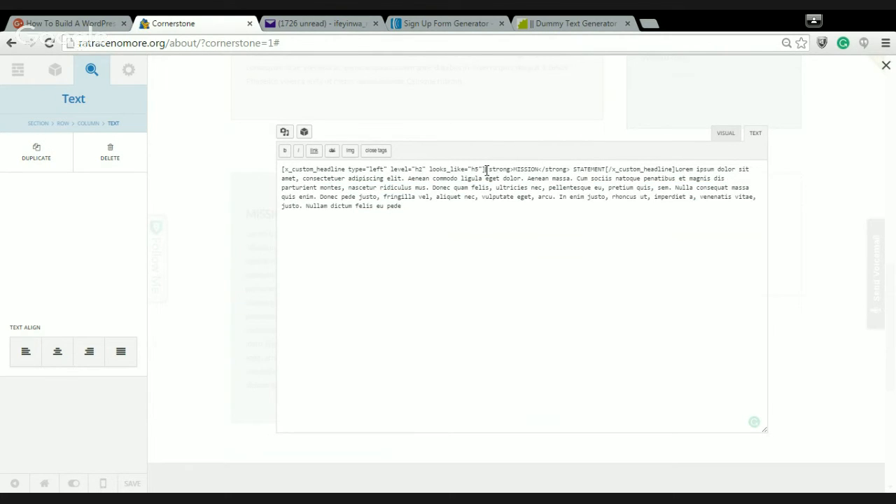
# Insert RATRACENOMORE in capitals before the bold MISSION in the headline shortcode and close the expanded editor
pyautogui.write('ATRACEN')
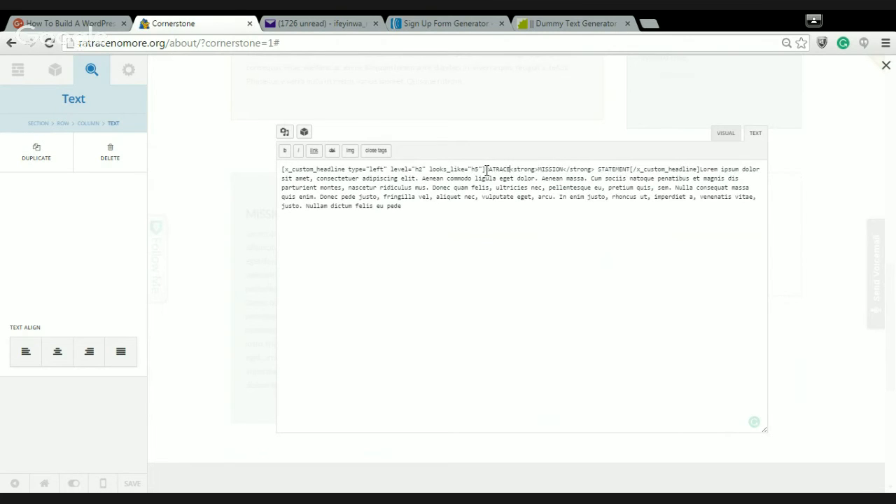
pyautogui.write('OMORE')
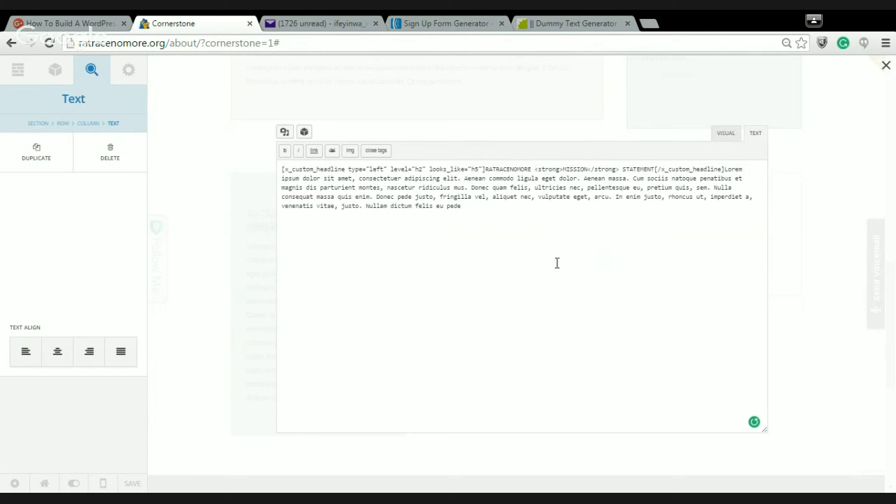
pyautogui.click(886, 67)
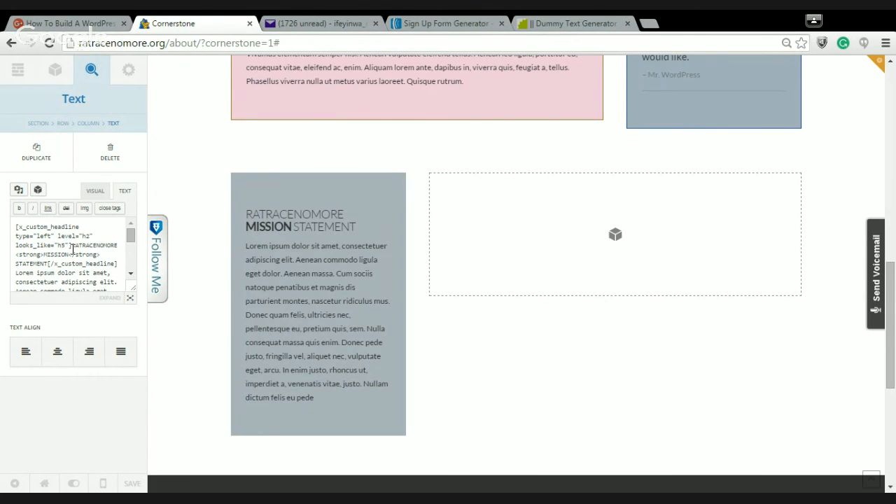
# Make the word RATRACENOMORE in the headline shortcode bold, using the text element's expanded editor
pyautogui.moveTo(70, 245); pyautogui.dragTo(121, 249)
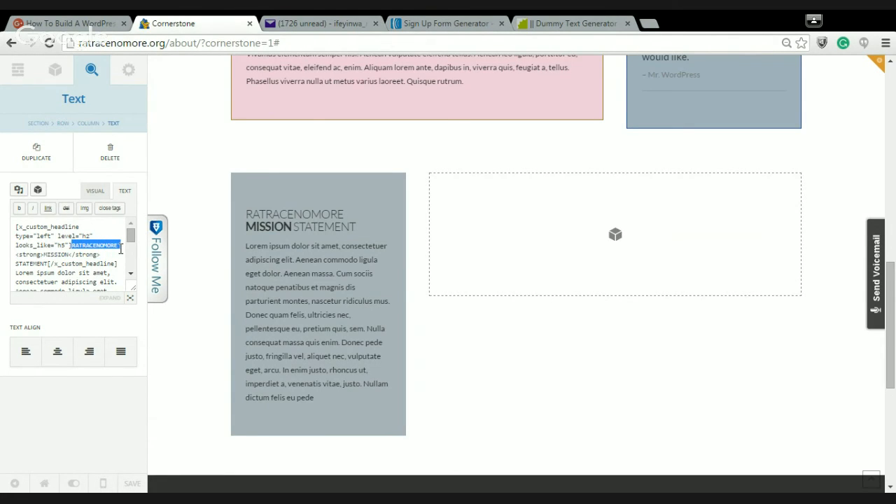
pyautogui.click(106, 246)
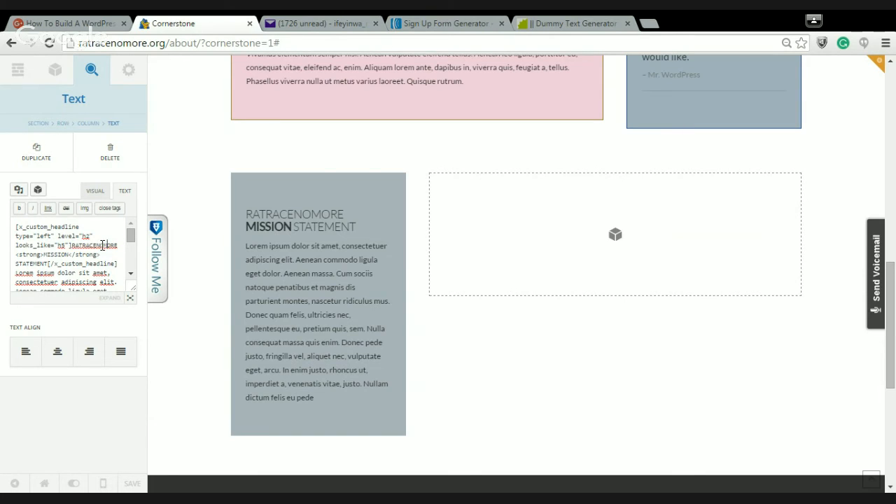
pyautogui.click(131, 303)
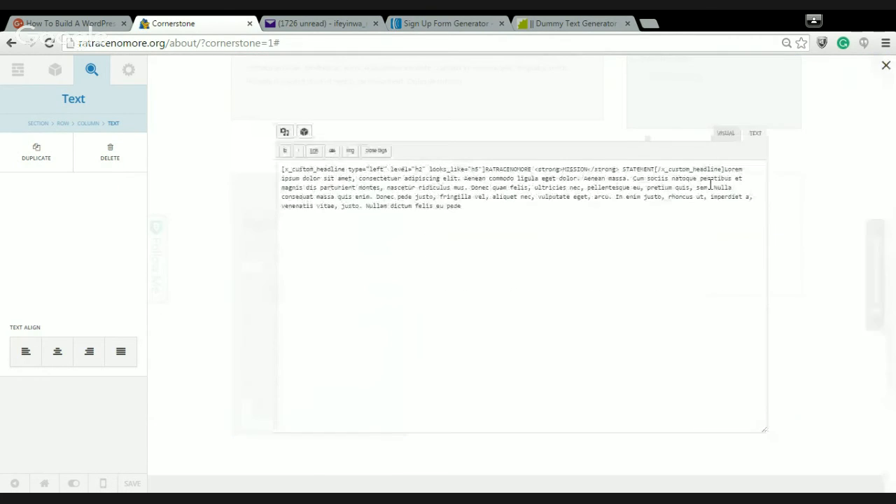
pyautogui.click(486, 171)
pyautogui.moveTo(485, 170); pyautogui.dragTo(532, 170)
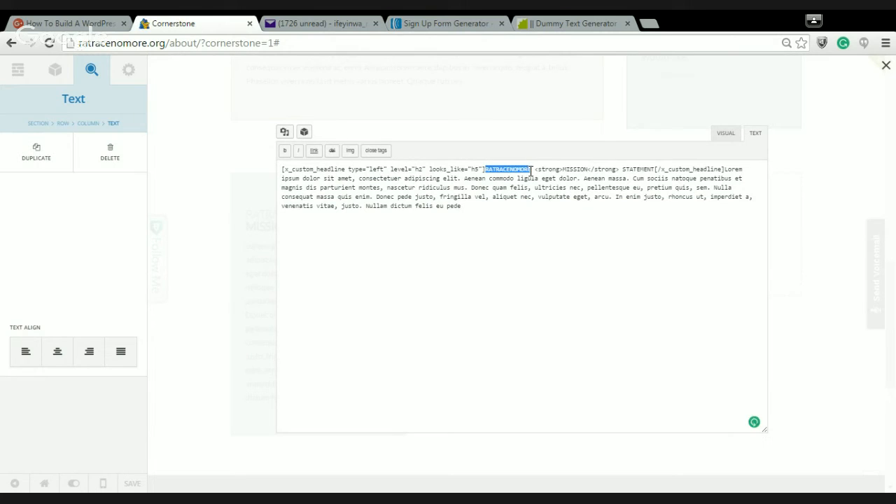
pyautogui.click(285, 151)
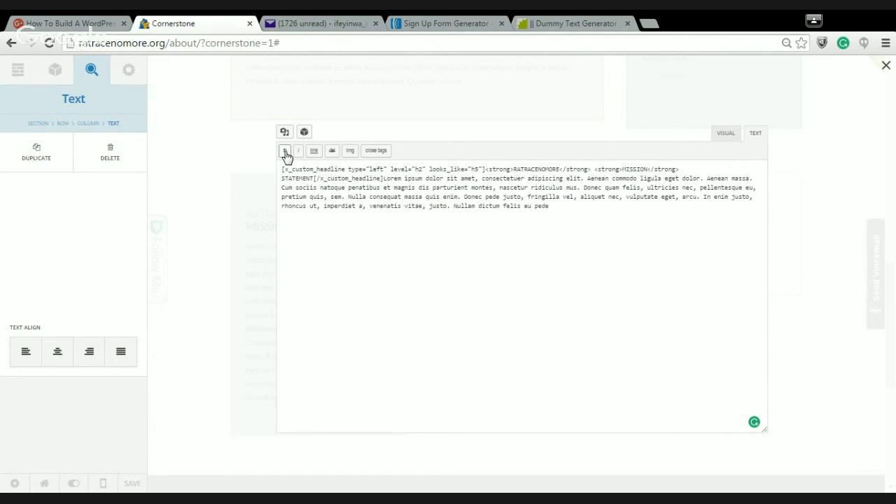
pyautogui.click(886, 68)
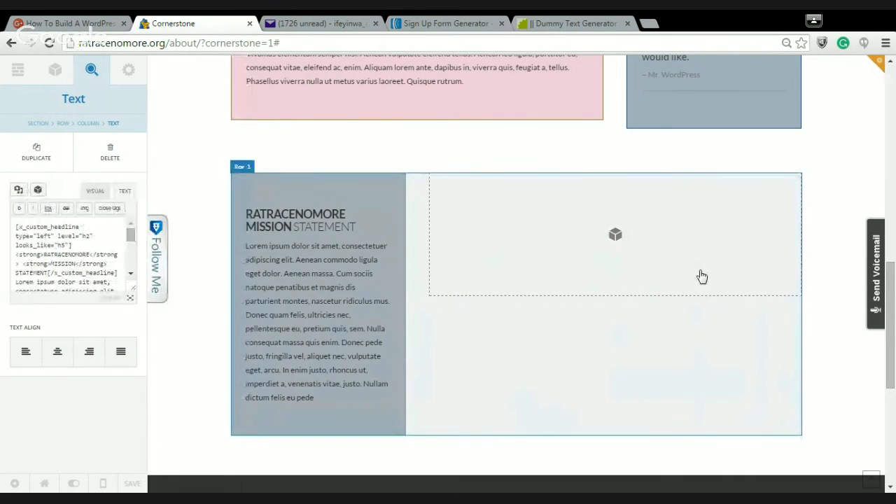
# Add a Text element to the empty 2/3 column beside the Mission Statement column and open its settings
pyautogui.moveTo(894, 283); pyautogui.dragTo(894, 314)
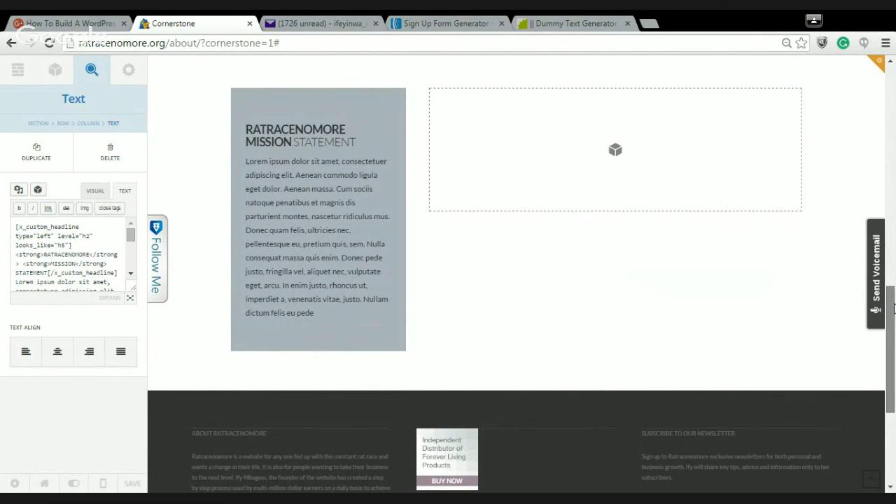
pyautogui.moveTo(894, 308); pyautogui.dragTo(894, 282)
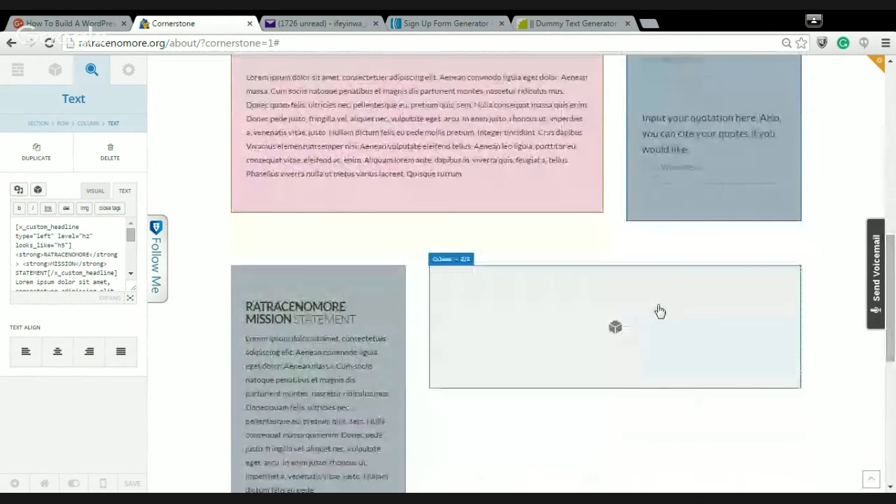
pyautogui.click(594, 300)
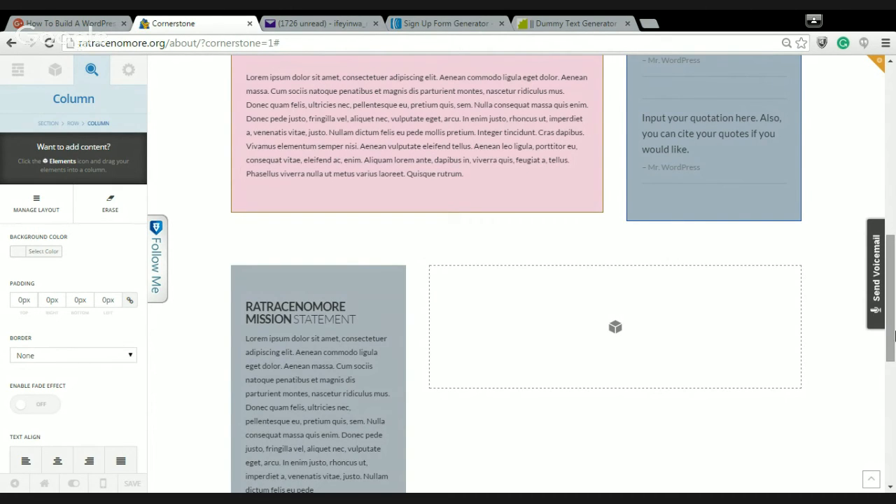
pyautogui.moveTo(890, 335); pyautogui.dragTo(894, 356)
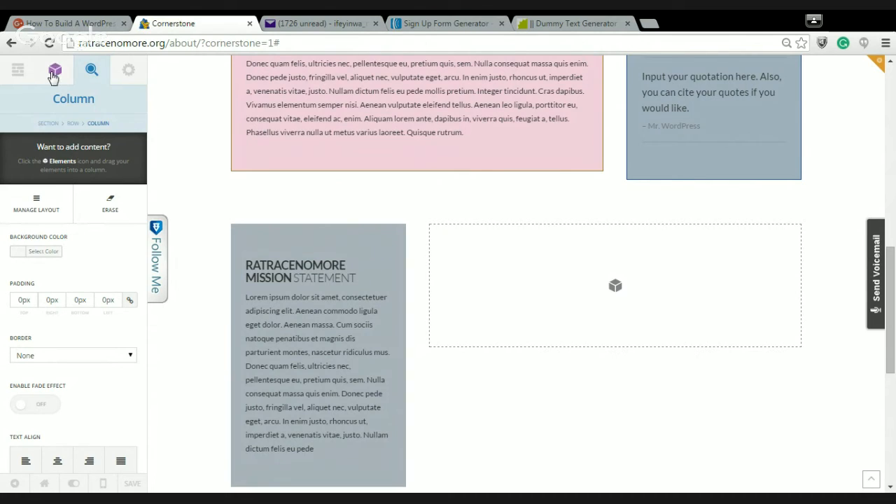
pyautogui.click(56, 71)
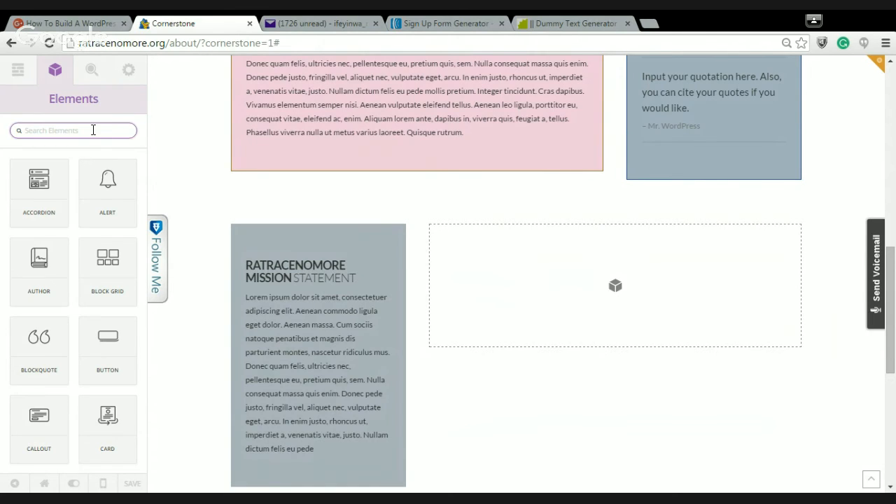
pyautogui.write('TEXT')
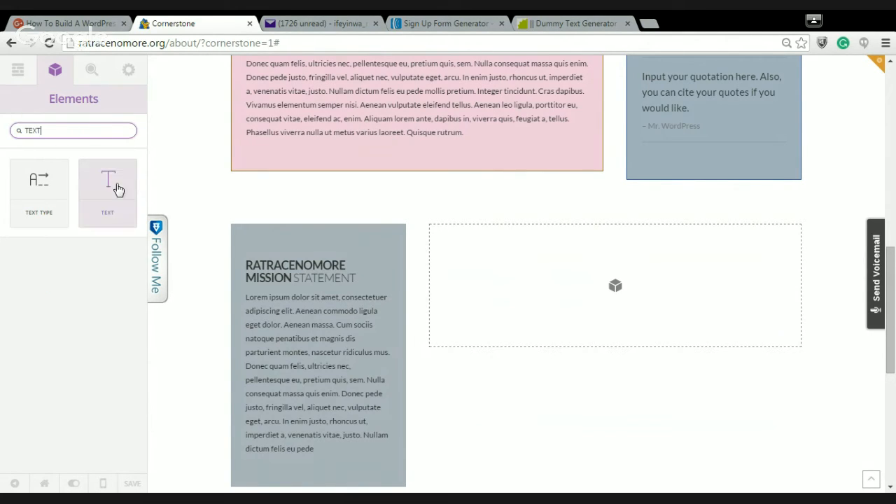
pyautogui.moveTo(111, 185); pyautogui.dragTo(497, 269)
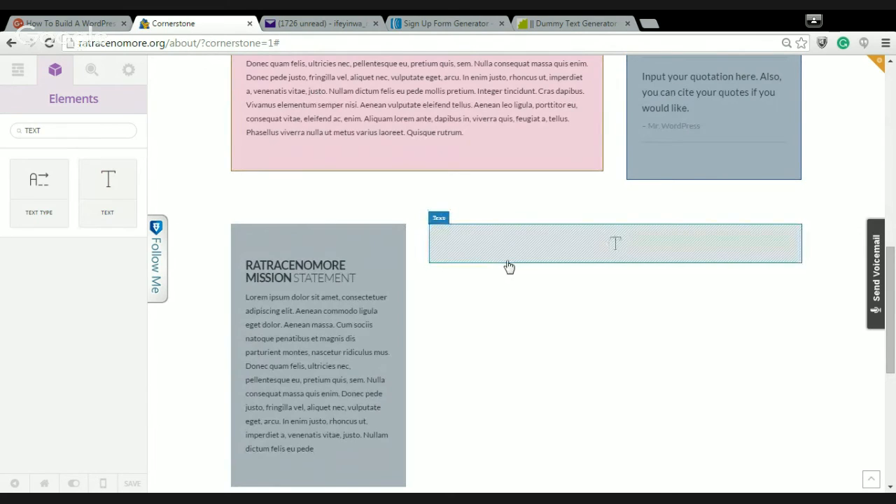
pyautogui.click(541, 248)
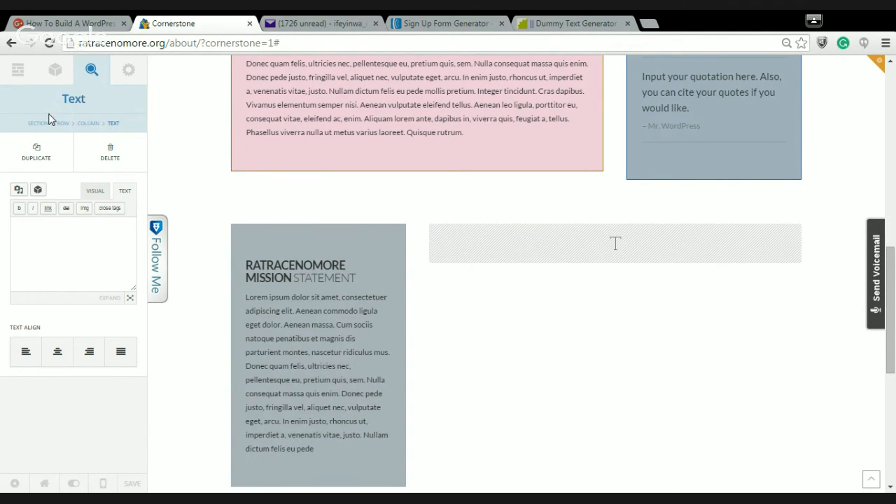
# Add a second Text element to the 2/3 column and open the settings of the upper one
pyautogui.click(55, 72)
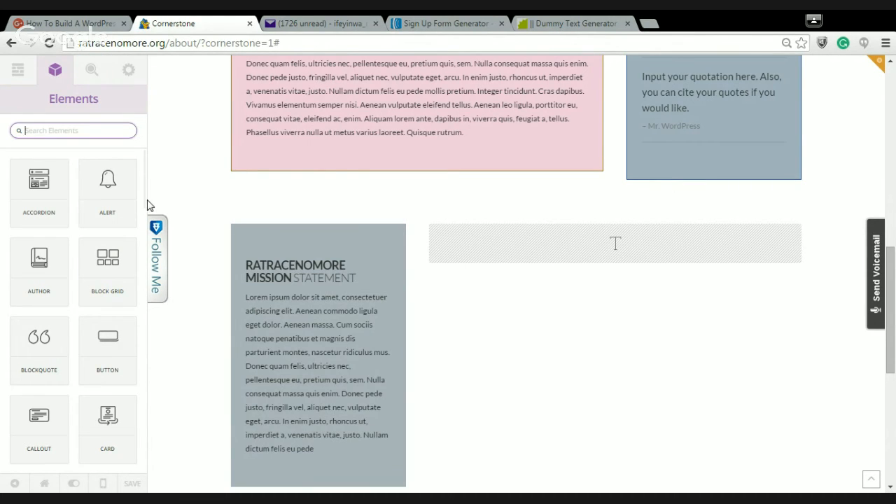
pyautogui.moveTo(144, 200); pyautogui.dragTo(142, 215)
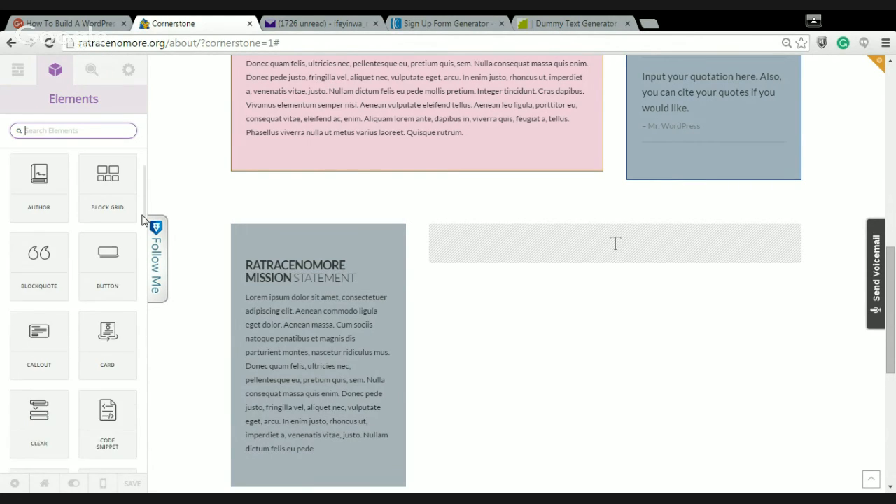
pyautogui.write('TEXT')
pyautogui.click(100, 179)
pyautogui.moveTo(99, 179); pyautogui.dragTo(538, 260)
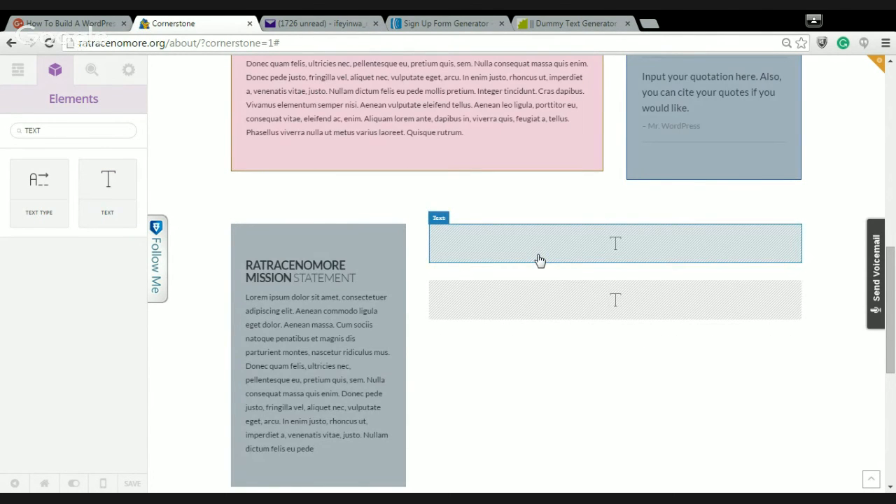
pyautogui.click(606, 305)
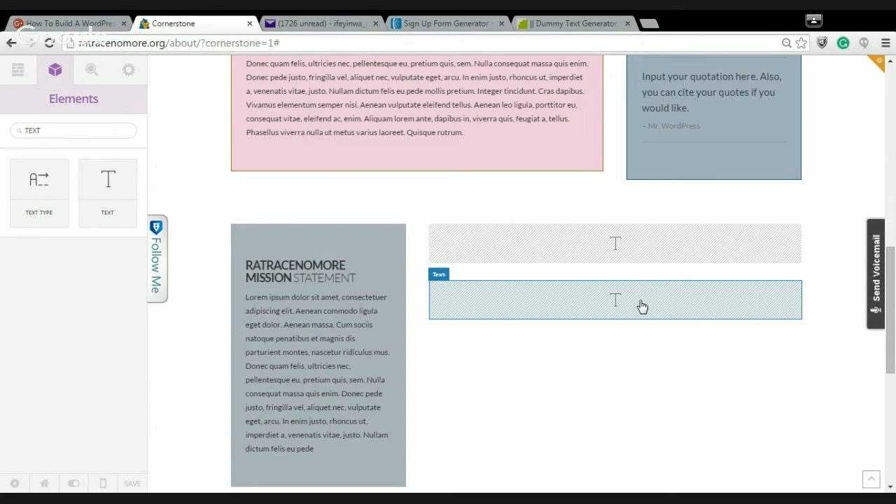
pyautogui.click(612, 244)
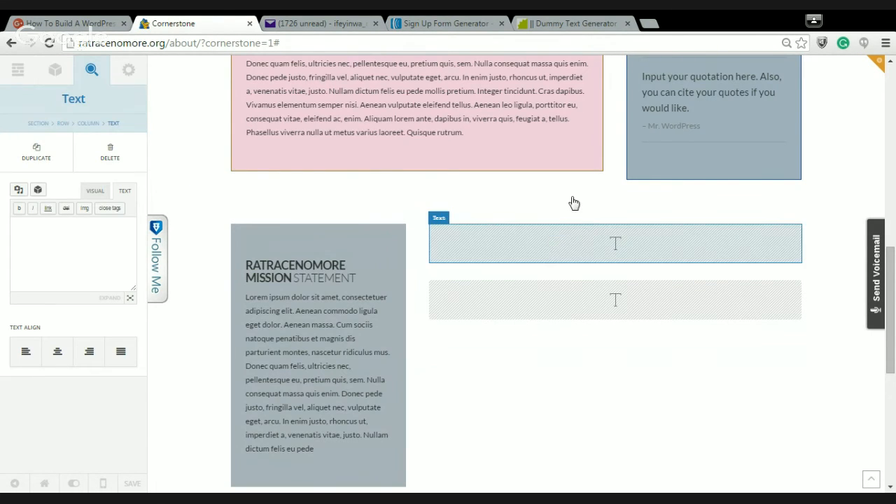
pyautogui.click(590, 25)
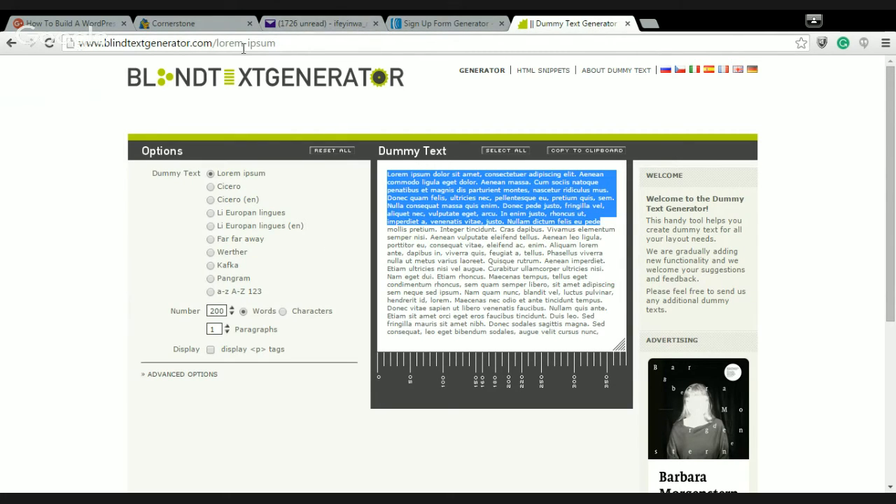
pyautogui.click(450, 103)
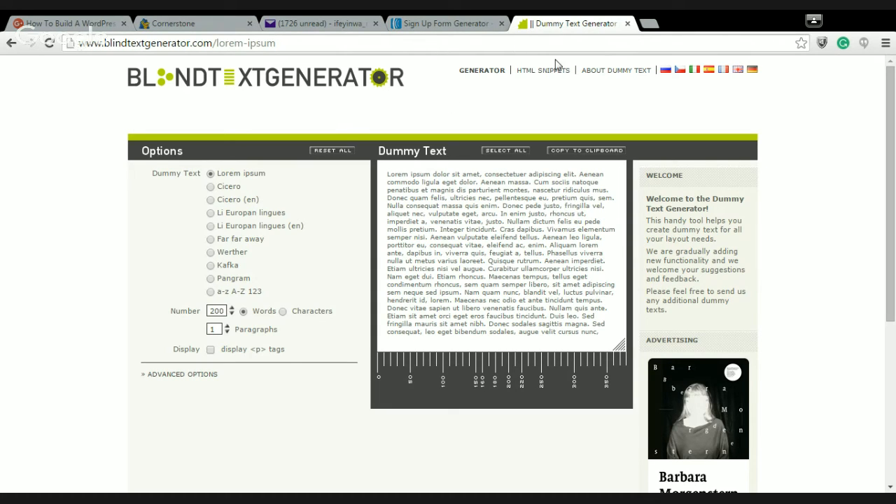
pyautogui.click(634, 42)
pyautogui.click(634, 42)
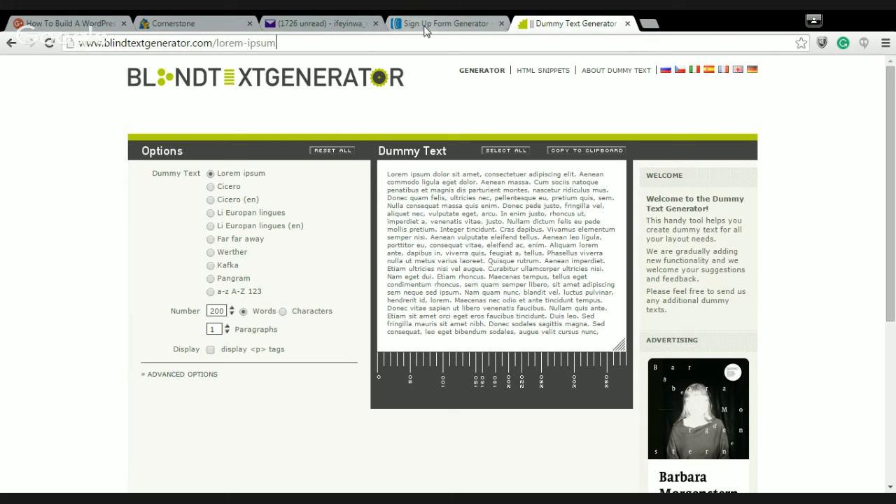
pyautogui.click(84, 28)
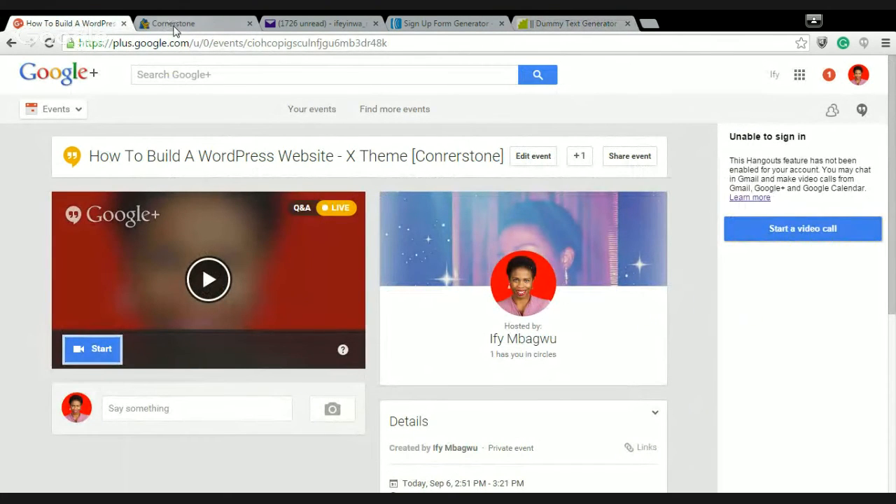
pyautogui.click(174, 28)
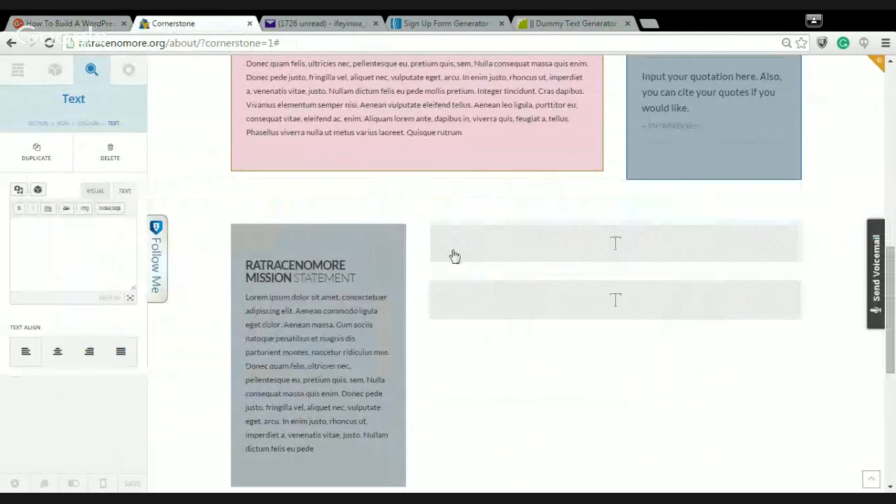
# Paste the copied Lorem ipsum placeholder text into the upper Text element and open its expanded editor
pyautogui.click(47, 246)
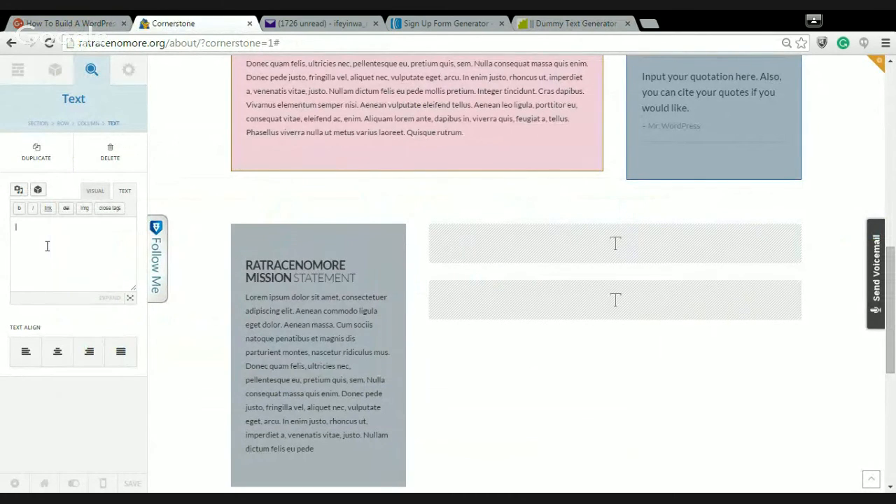
pyautogui.hotkey('ctrl', 'v')
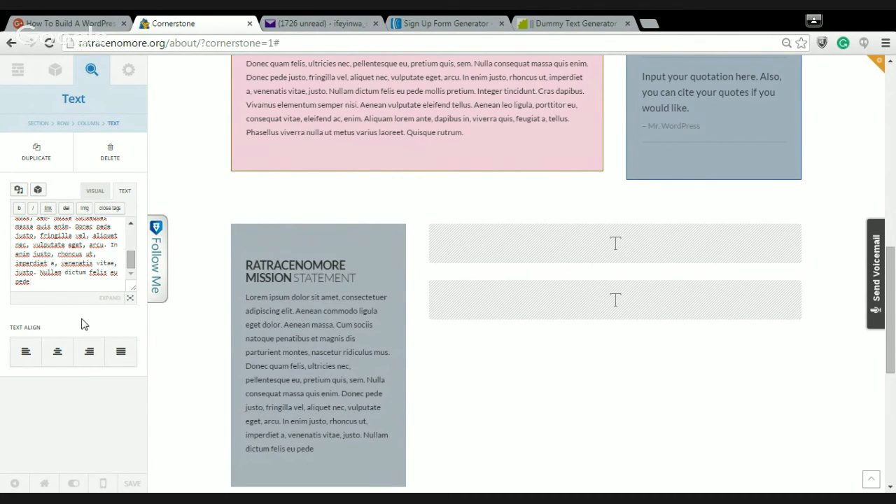
pyautogui.click(130, 299)
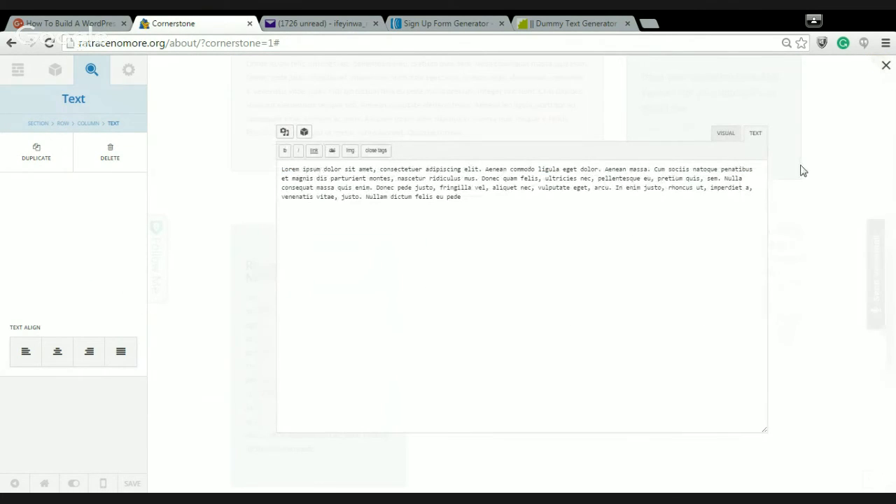
# Close the expanded editor and insert a blank line above the Lorem ipsum text in the upper Text element
pyautogui.click(885, 67)
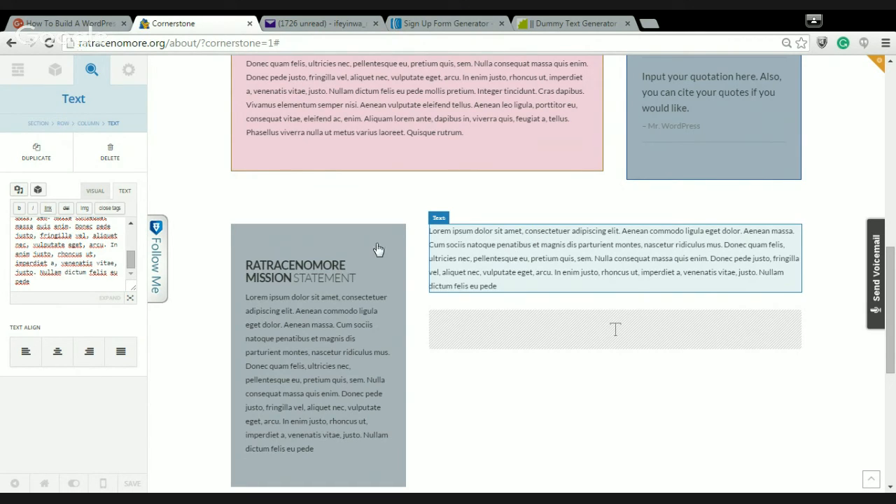
pyautogui.moveTo(131, 263); pyautogui.dragTo(131, 235)
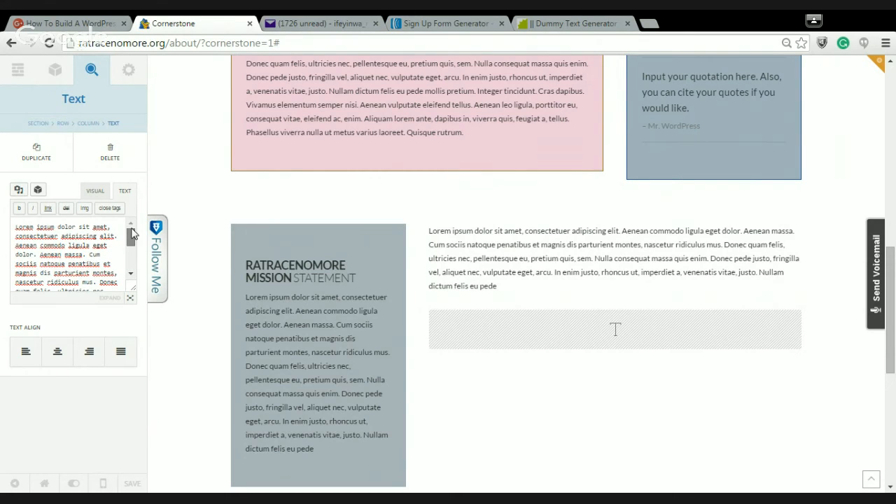
pyautogui.click(14, 227)
pyautogui.press('Return')
pyautogui.press('Return')
pyautogui.press('BackSpace')
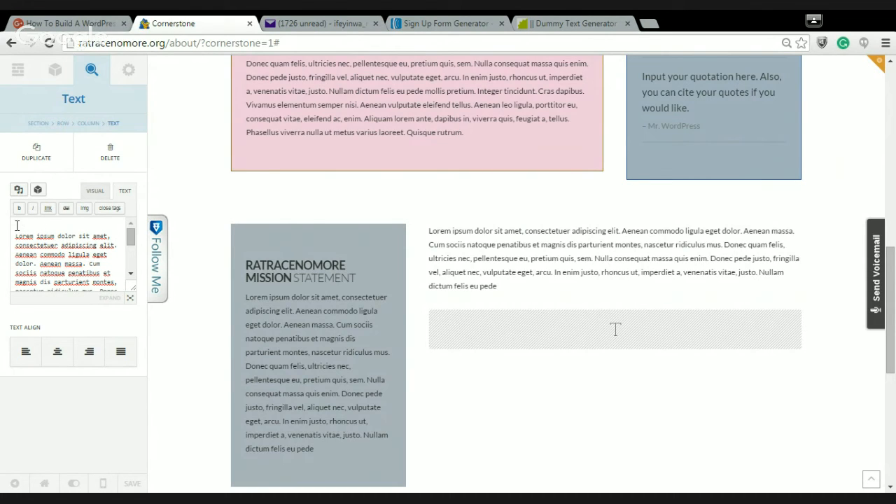
# Start a Custom Headline shortcode for the upper Text element with the text MY PRIMARY BUSINESS
pyautogui.click(38, 191)
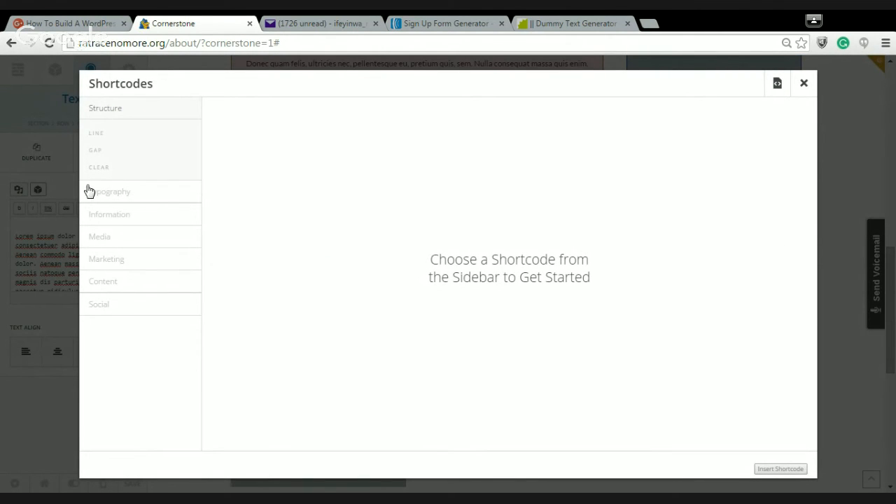
pyautogui.click(110, 199)
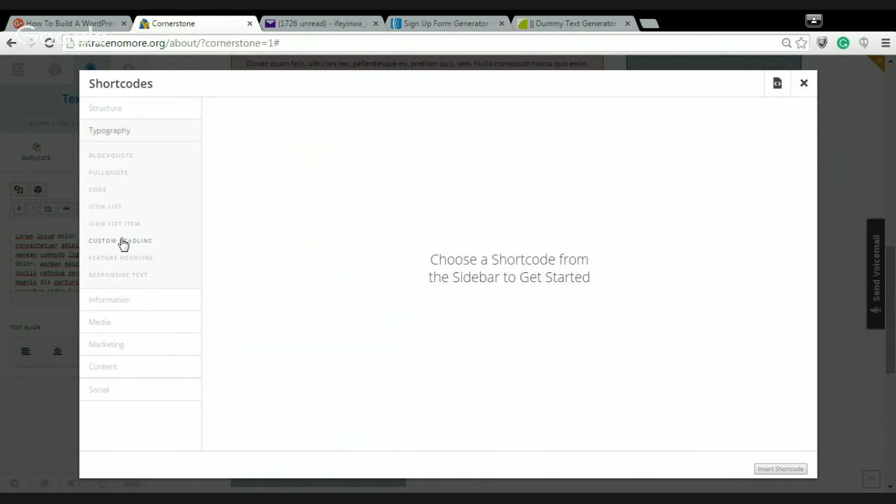
pyautogui.click(125, 242)
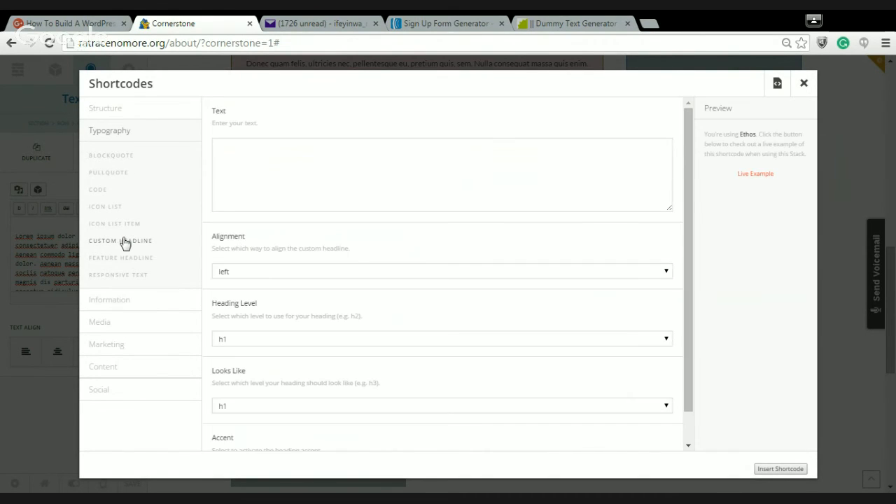
pyautogui.click(246, 149)
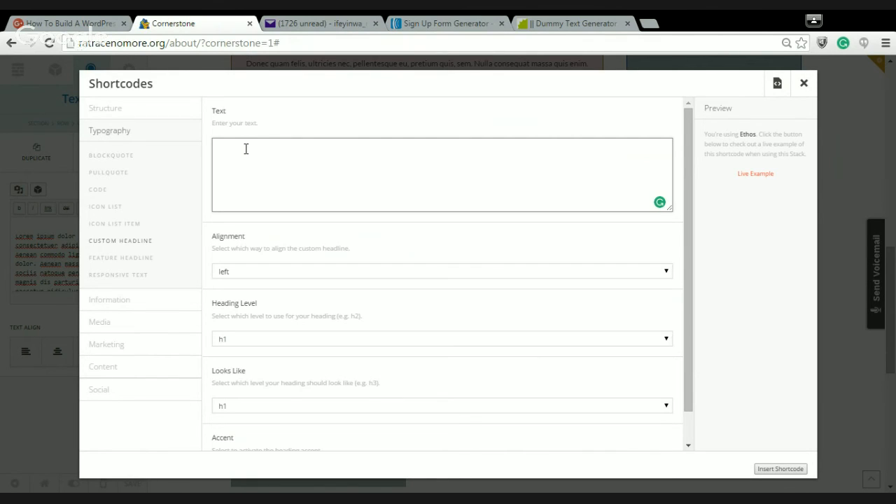
pyautogui.write('my primary business')
pyautogui.press('BackSpace')
pyautogui.press('BackSpace')
pyautogui.press('BackSpace')
pyautogui.press('BackSpace')
pyautogui.press('BackSpace')
pyautogui.press('BackSpace')
pyautogui.press('BackSpace')
pyautogui.press('BackSpace')
pyautogui.press('BackSpace')
pyautogui.press('BackSpace')
pyautogui.press('BackSpace')
pyautogui.press('BackSpace')
pyautogui.press('BackSpace')
pyautogui.press('BackSpace')
pyautogui.press('BackSpace')
pyautogui.press('BackSpace')
pyautogui.press('BackSpace')
pyautogui.write('MY PRIMARY BUSINESS')
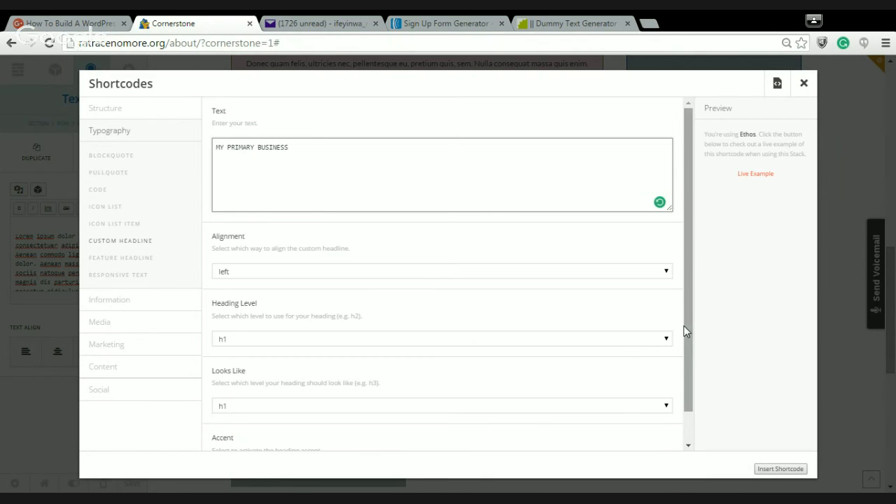
# Set the headline's heading level to h2 and its looks-like level to h5, and insert the shortcode
pyautogui.moveTo(689, 326); pyautogui.dragTo(697, 372)
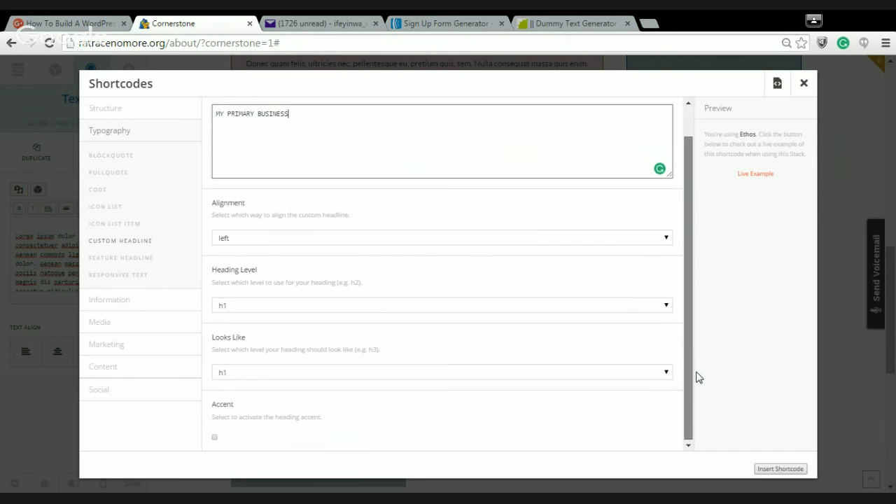
pyautogui.click(669, 307)
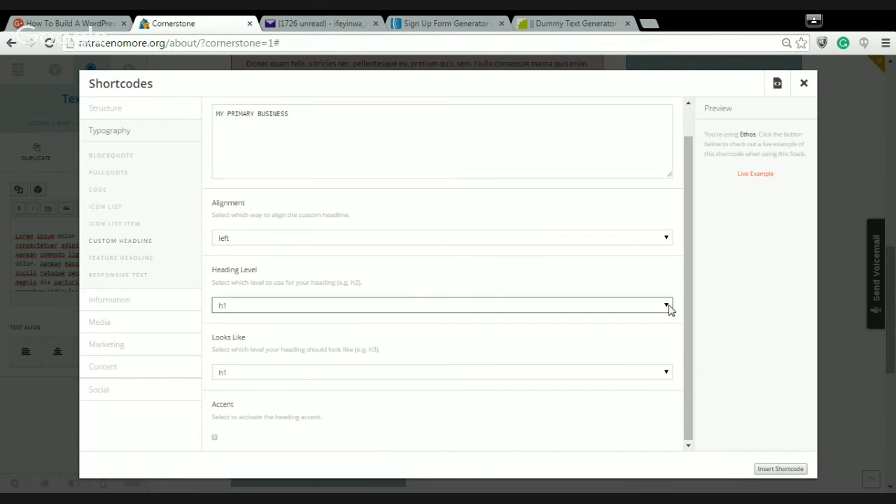
pyautogui.click(655, 333)
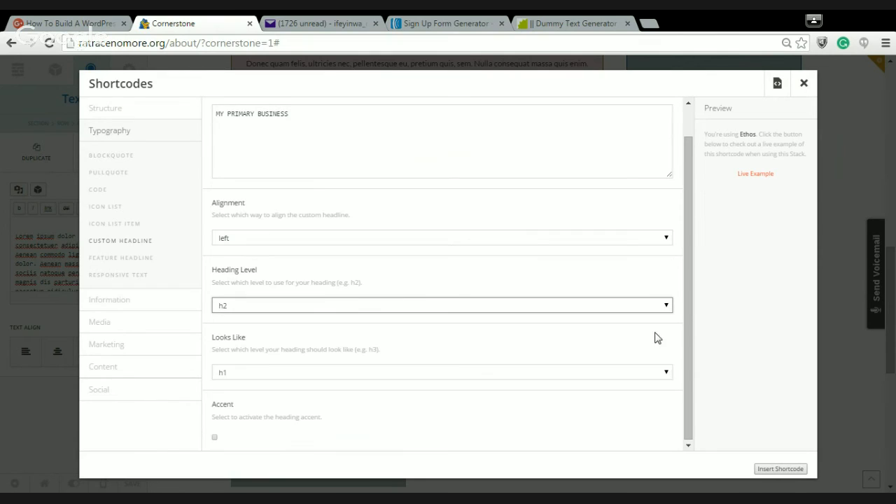
pyautogui.click(665, 376)
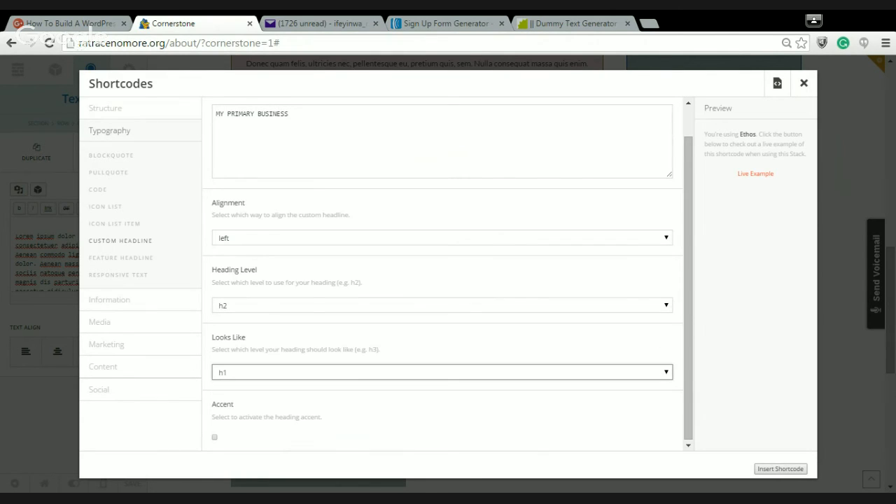
pyautogui.click(636, 432)
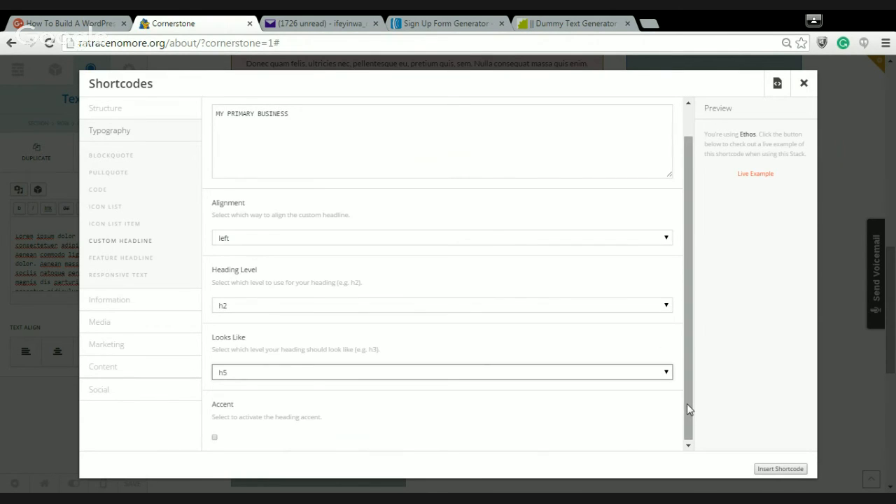
pyautogui.click(780, 469)
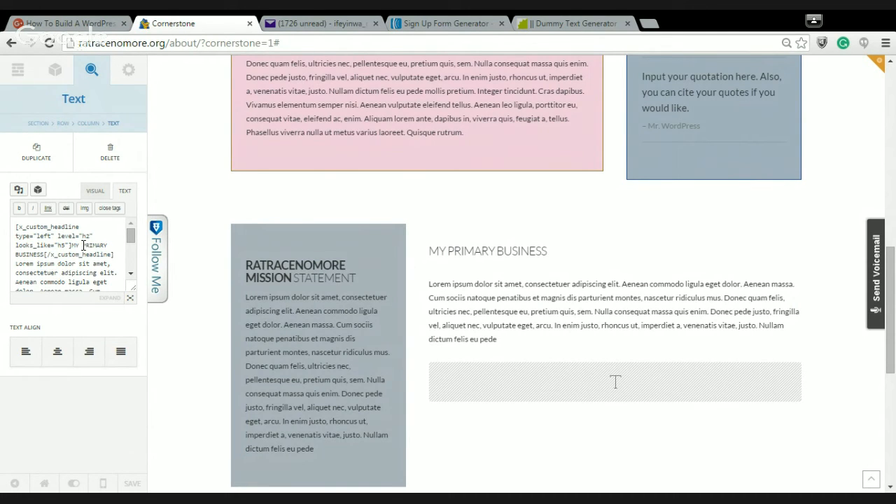
# Try to make PRIMARY BUSINESS bold in the headline shortcode by adding strong tags around it in the expanded editor
pyautogui.click(129, 298)
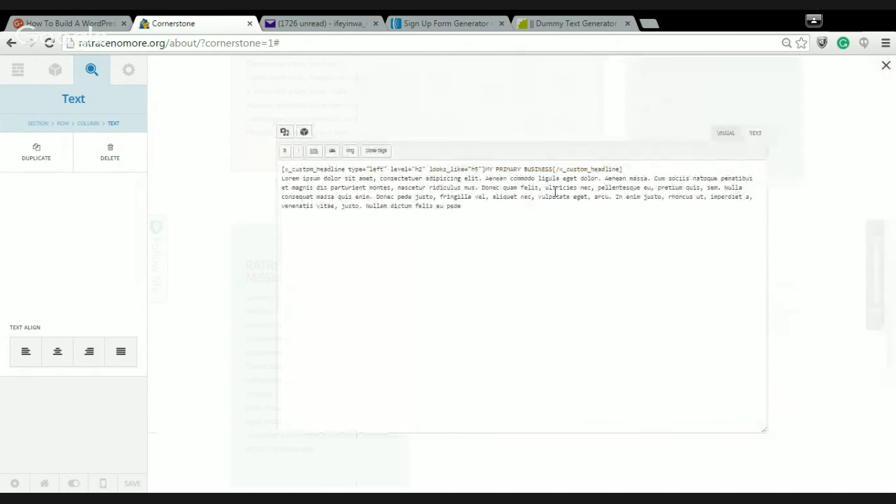
pyautogui.click(495, 170)
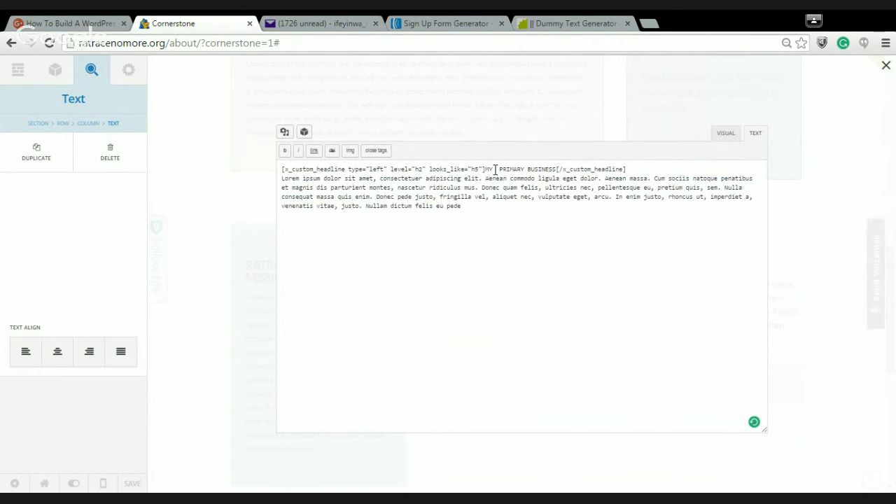
pyautogui.write('CSTO')
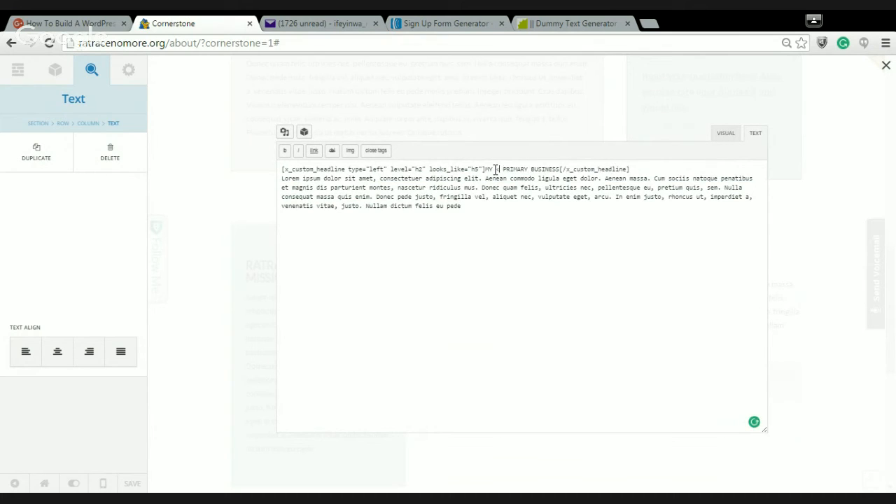
pyautogui.write('NG>')
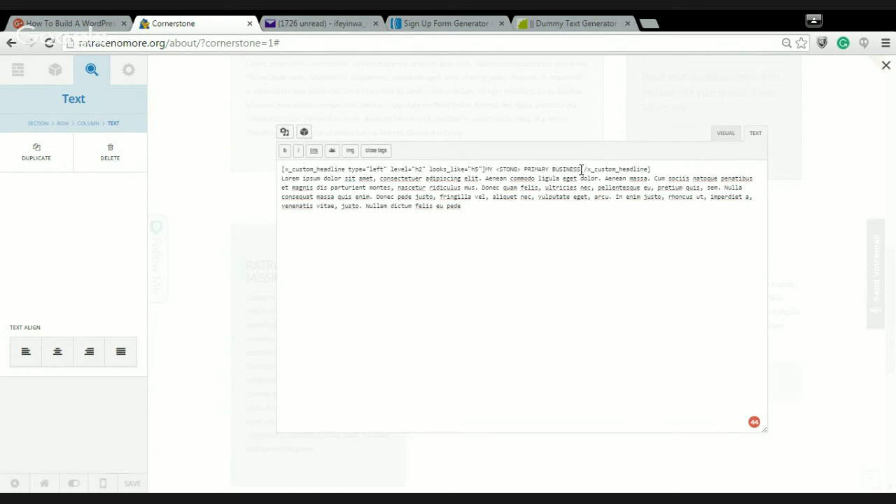
pyautogui.write('/STRON')
pyautogui.write('G>')
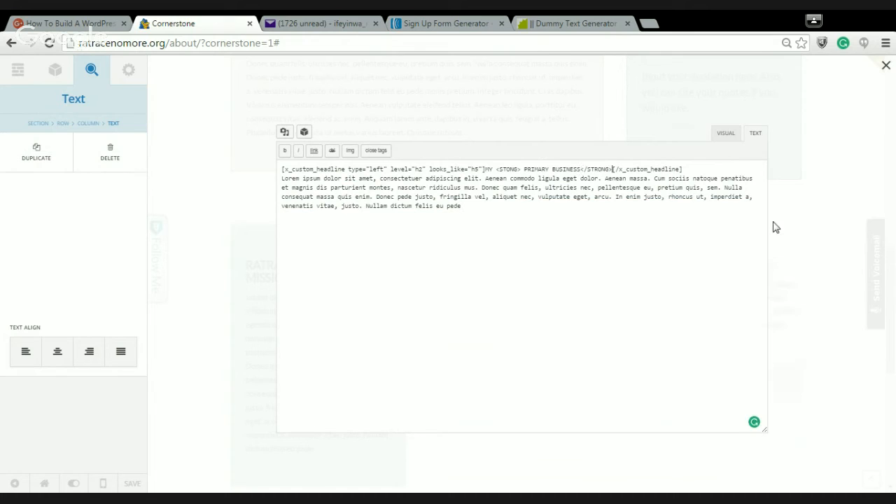
pyautogui.click(887, 73)
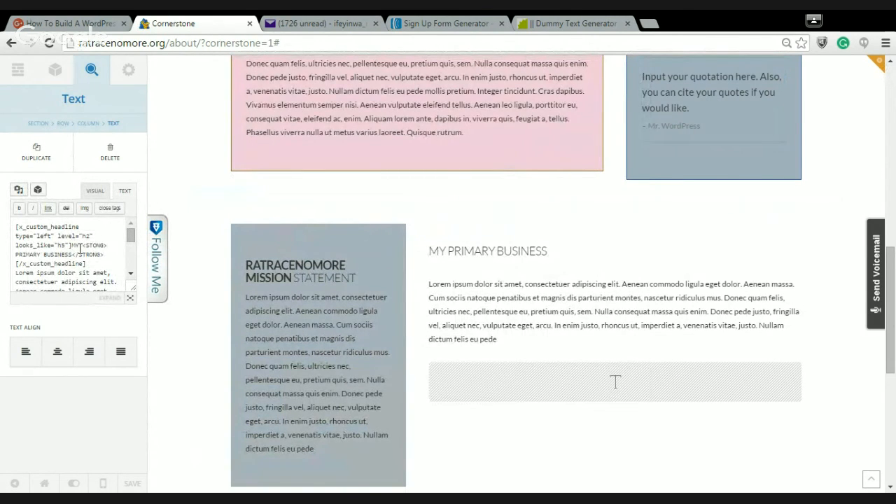
# Try to fix the spacing around the strong tags and retype the end of the closing headline tag
pyautogui.click(82, 245)
pyautogui.press('BackSpace')
pyautogui.click(71, 255)
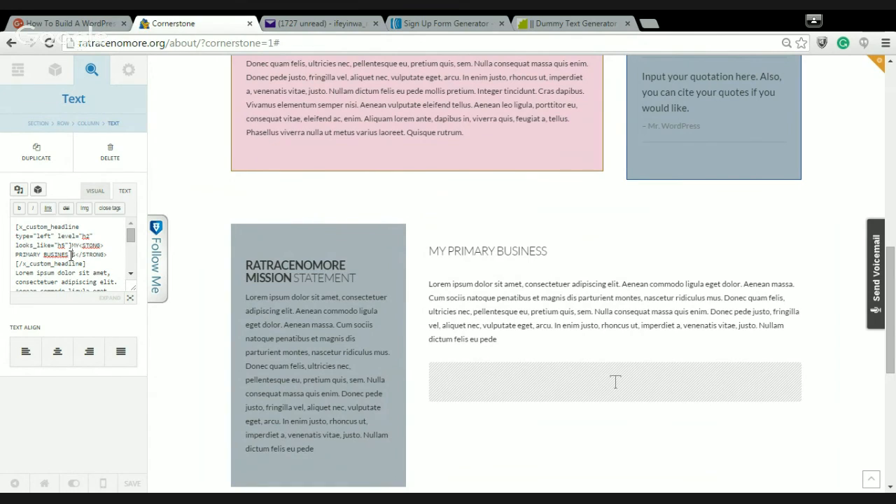
pyautogui.press('BackSpace')
pyautogui.press('BackSpace')
pyautogui.press('BackSpace')
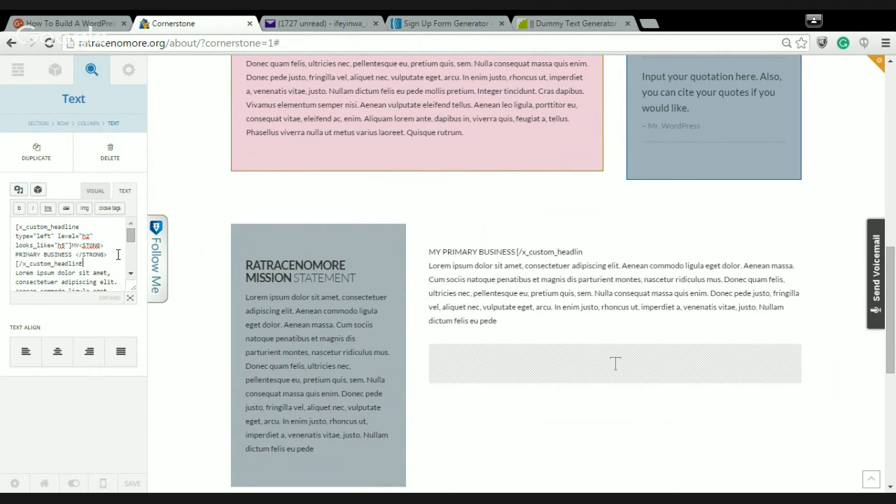
pyautogui.write('e')
pyautogui.write('e')
# Remove the opening and closing strong tags from around PRIMARY BUSINESS in the headline shortcode
pyautogui.press('BackSpace')
pyautogui.press('BackSpace')
pyautogui.press('BackSpace')
pyautogui.press('BackSpace')
pyautogui.press('BackSpace')
pyautogui.press('BackSpace')
pyautogui.press('BackSpace')
pyautogui.press('BackSpace')
pyautogui.press('BackSpace')
pyautogui.press('BackSpace')
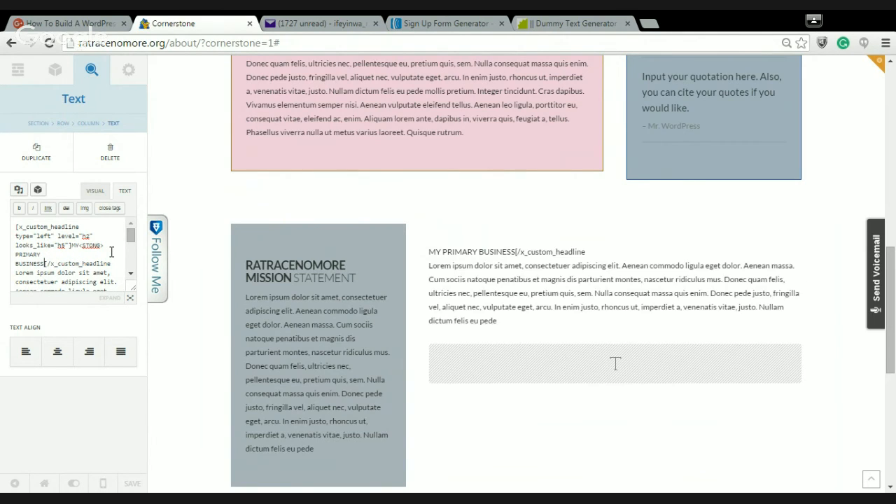
pyautogui.press('BackSpace')
pyautogui.press('BackSpace')
pyautogui.press('BackSpace')
pyautogui.press('BackSpace')
pyautogui.press('BackSpace')
pyautogui.press('BackSpace')
pyautogui.press('BackSpace')
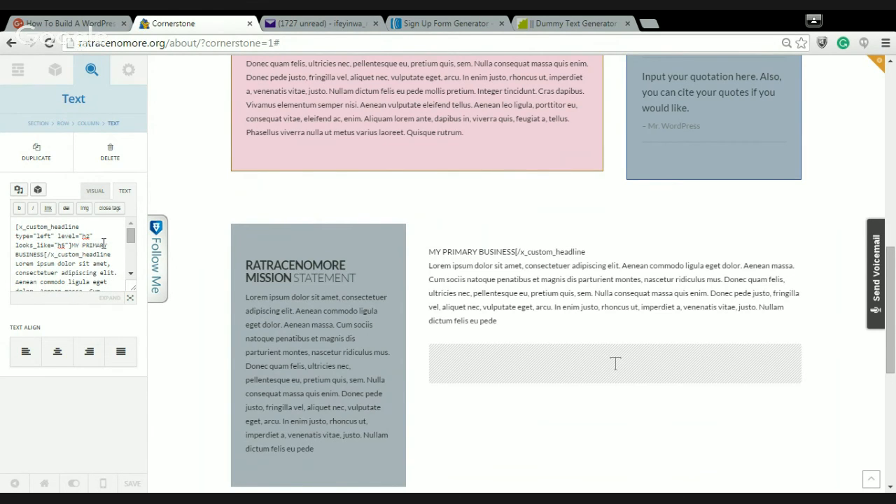
pyautogui.press('Right')
pyautogui.press('BackSpace')
# Restore the closing brackets of the MY PRIMARY BUSINESS headline shortcode's opening and closing tags
pyautogui.click(72, 246)
pyautogui.write(']')
pyautogui.write(']')
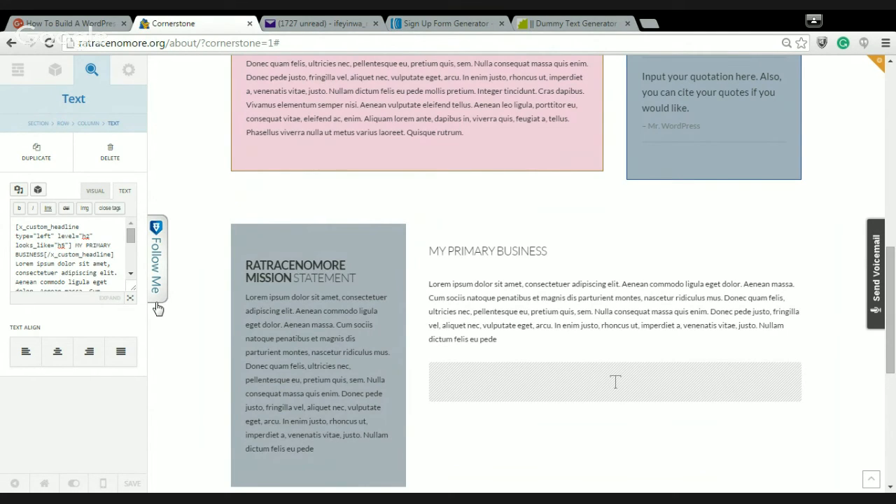
pyautogui.click(119, 273)
pyautogui.click(113, 257)
pyautogui.press('BackSpace')
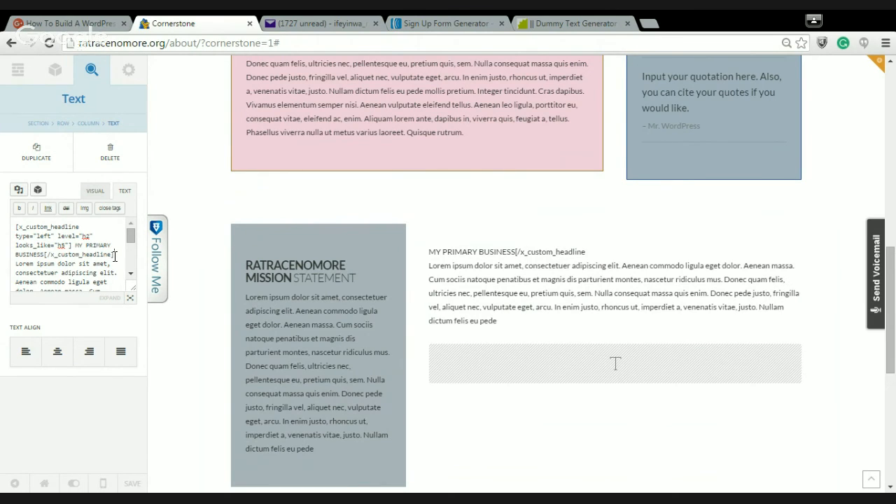
pyautogui.write(']')
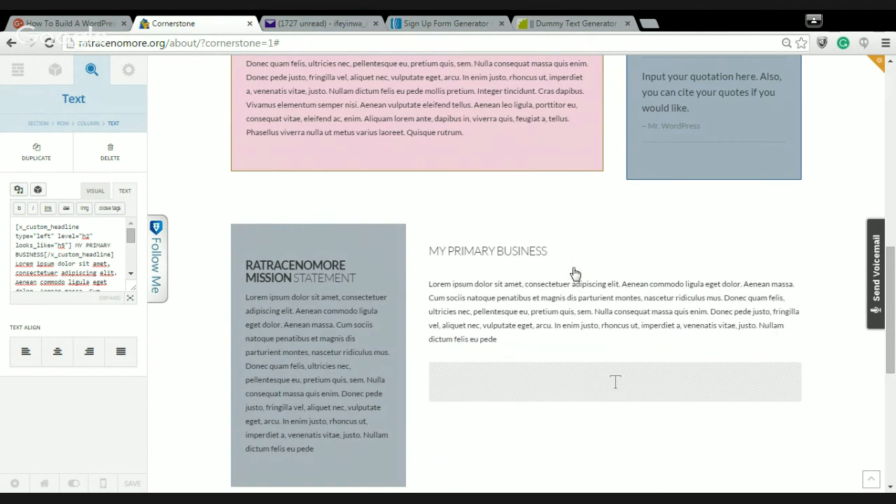
# Set the padding of the 2/3 column containing the MY PRIMARY BUSINESS headline to 30px on all sides
pyautogui.click(537, 238)
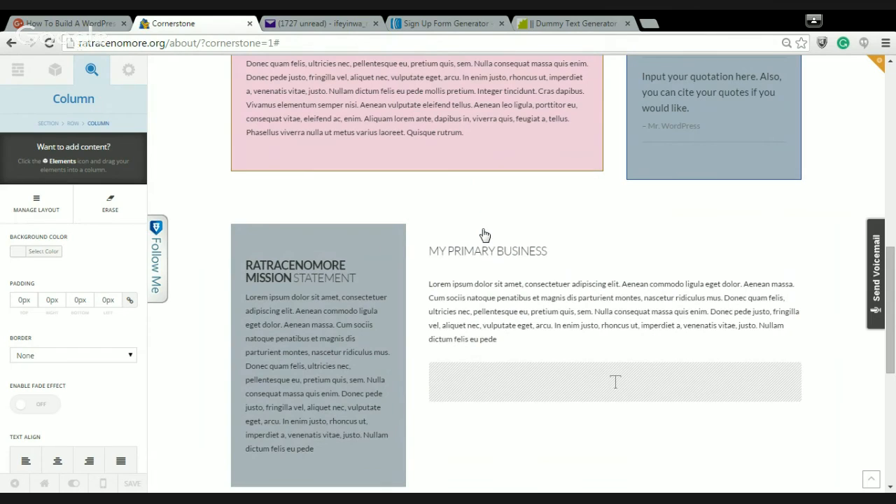
pyautogui.click(24, 301)
pyautogui.press('BackSpace')
pyautogui.write('30')
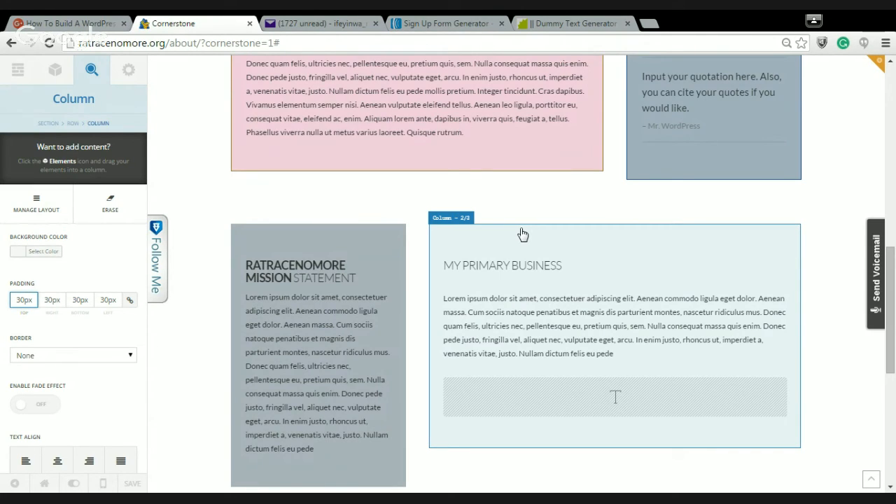
pyautogui.click(523, 235)
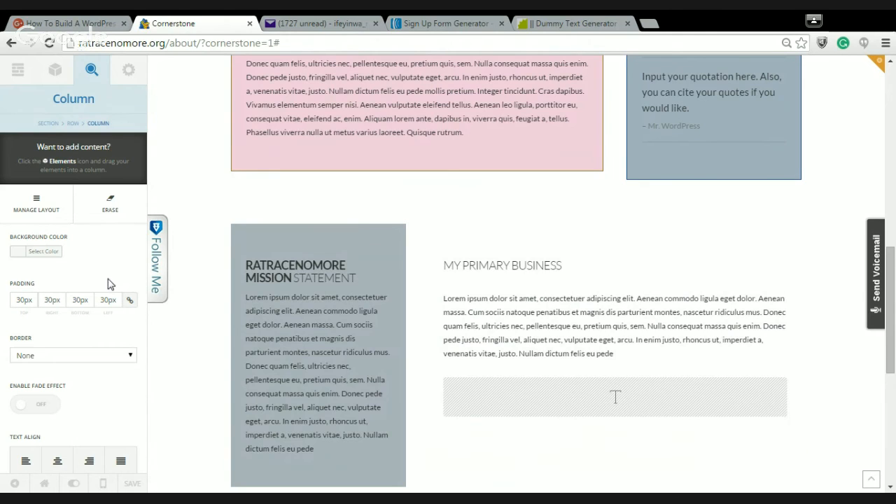
# Copy the background color code #f2cbde from the pink column containing the portrait photo in the first section
pyautogui.click(19, 253)
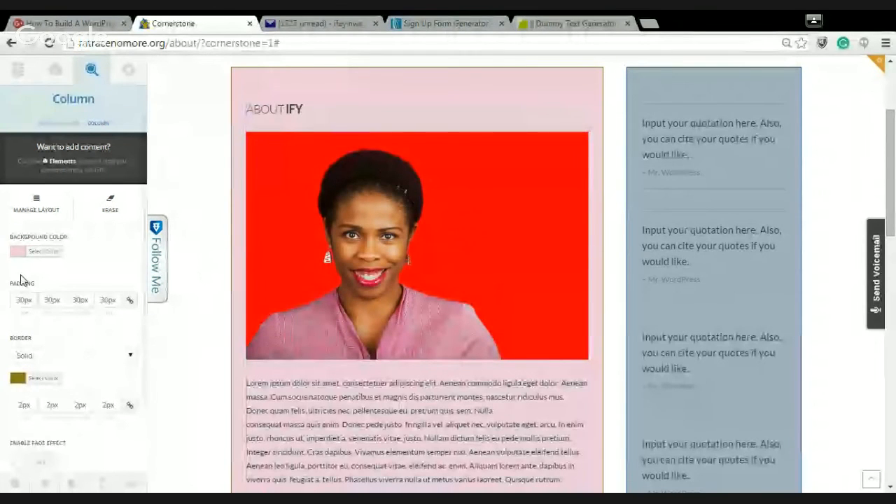
pyautogui.click(19, 252)
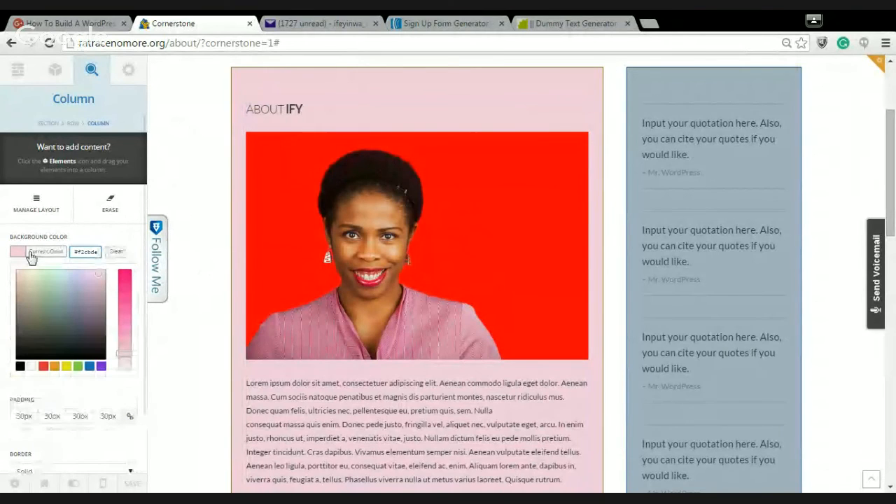
pyautogui.moveTo(73, 252); pyautogui.dragTo(100, 254)
pyautogui.hotkey('ctrl', 'c')
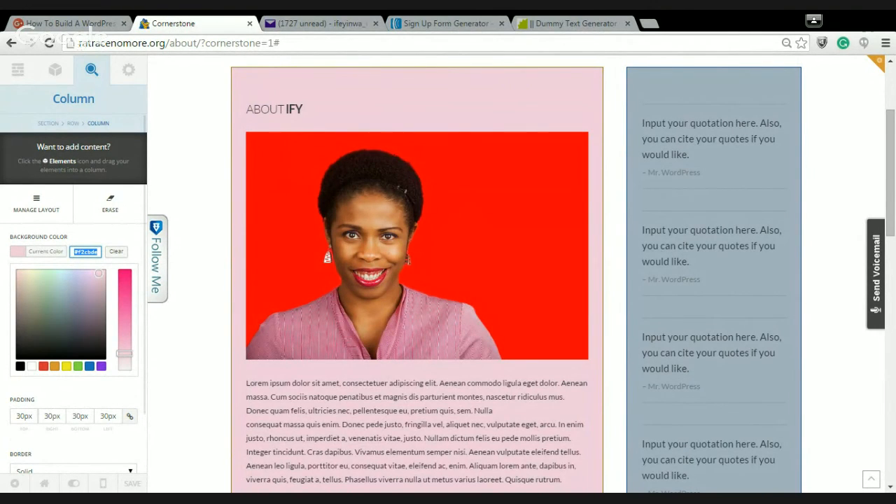
pyautogui.click(179, 345)
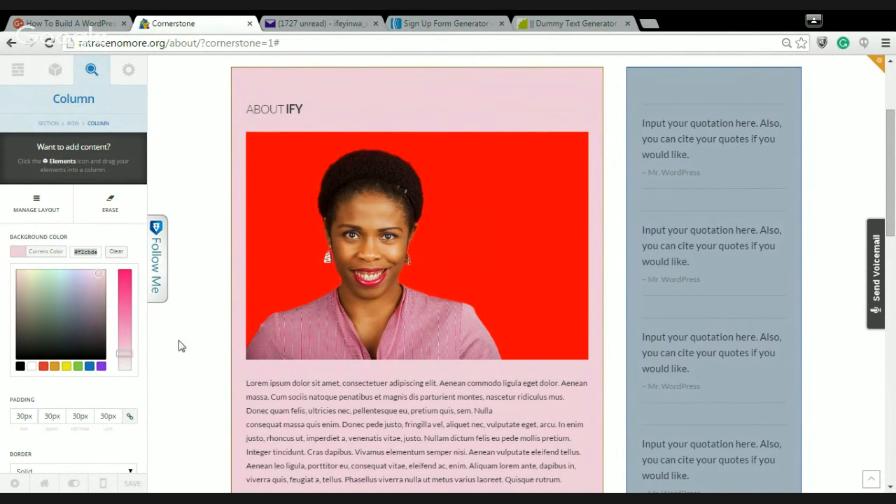
pyautogui.scroll(-1, 894, 238)
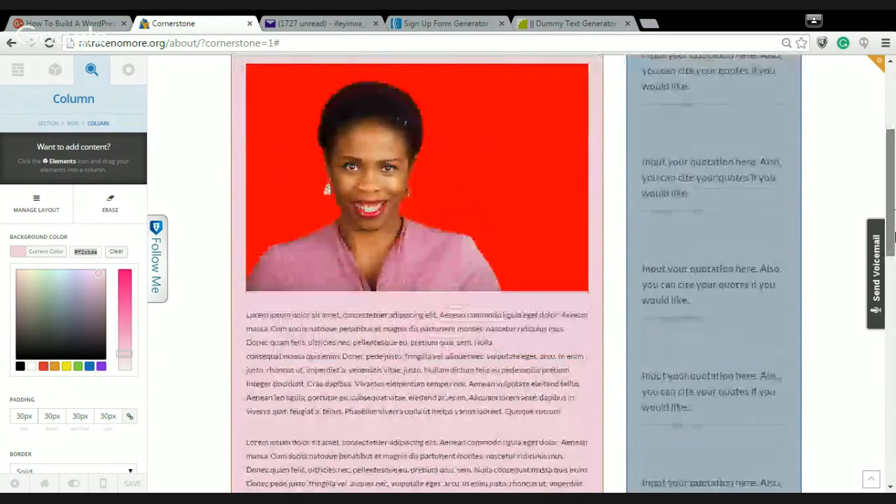
# Try to apply the copied background color code #f2cbde to the 2/3 column containing the MY PRIMARY BUSINESS headline
pyautogui.scroll(-5, 894, 238)
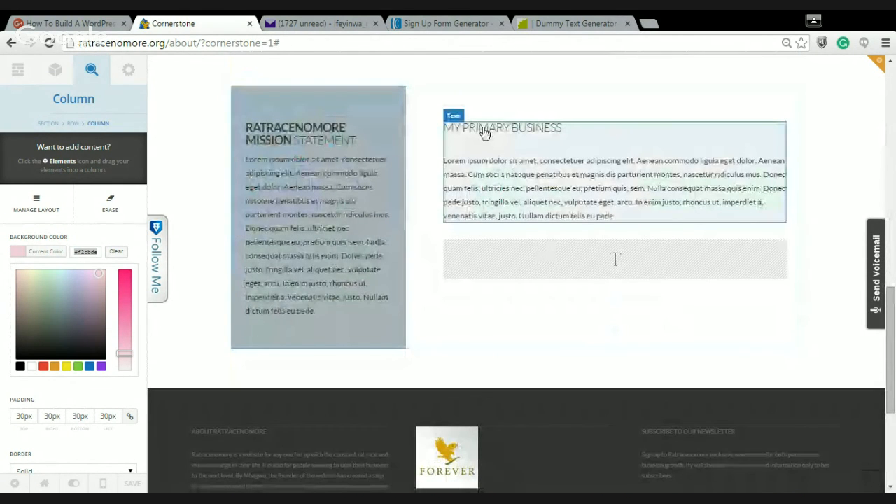
pyautogui.click(443, 106)
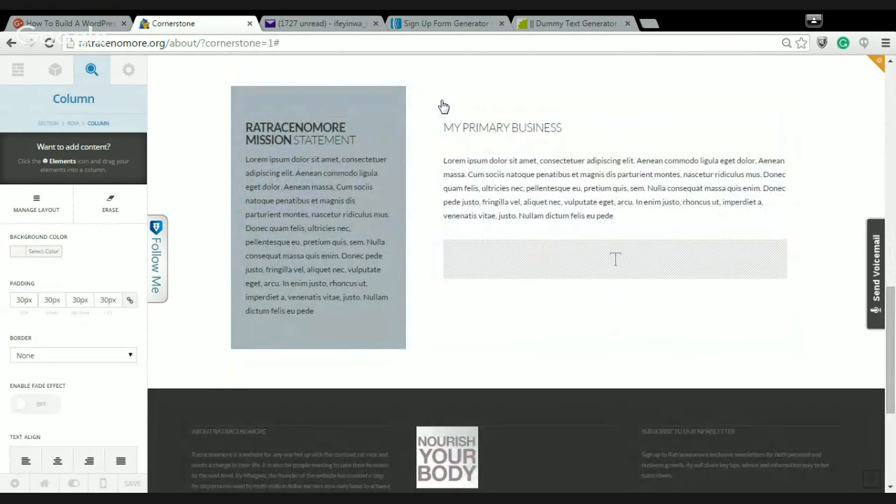
pyautogui.click(21, 259)
pyautogui.click(83, 251)
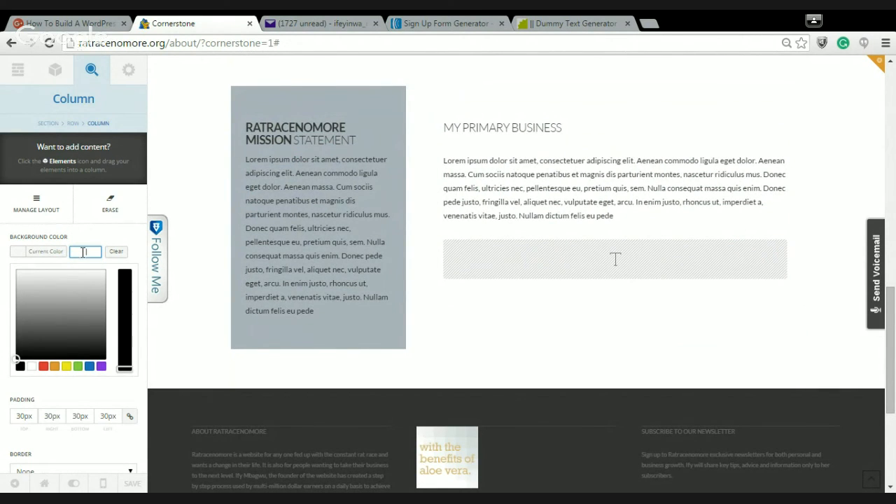
pyautogui.hotkey('ctrl', 'v')
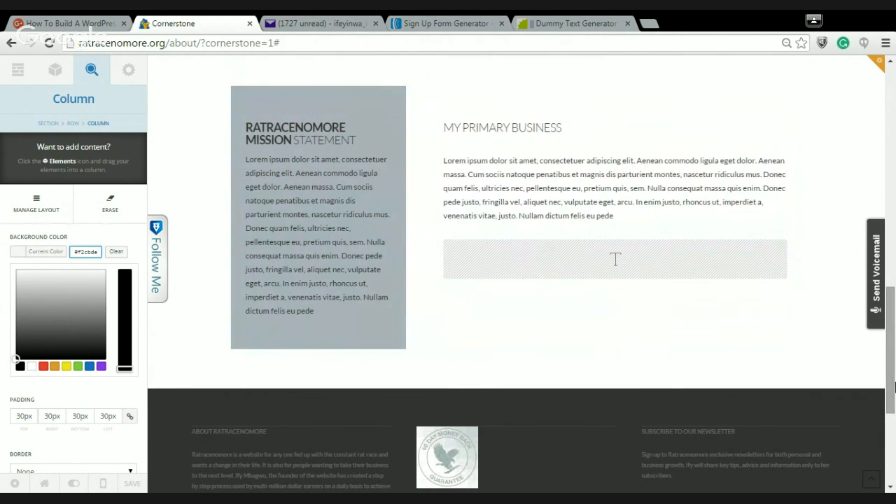
# Pick the light pink shade #ffd6d6 as the background color of the MY PRIMARY BUSINESS column
pyautogui.moveTo(893, 388); pyautogui.dragTo(891, 285)
pyautogui.scroll(-3, 891, 285)
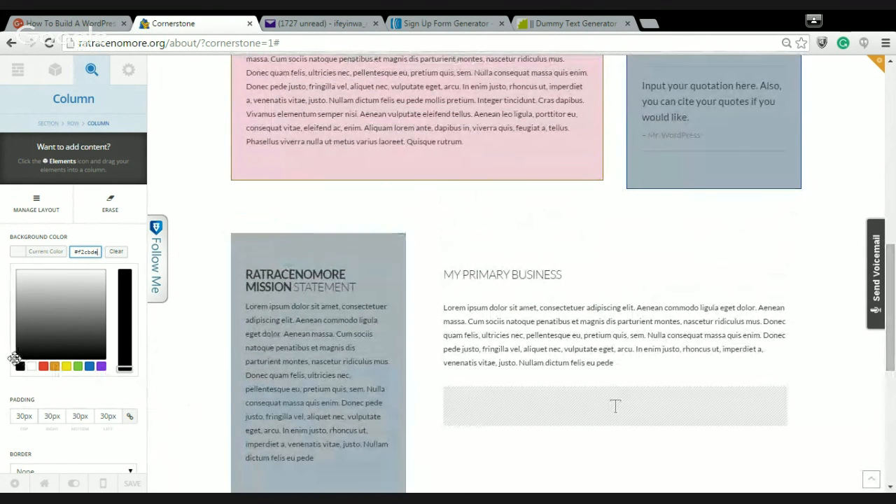
pyautogui.click(49, 313)
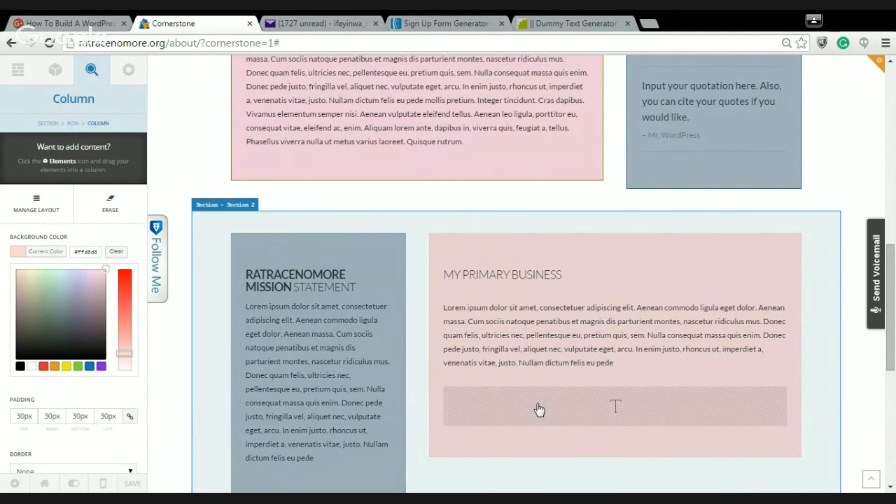
pyautogui.click(536, 408)
pyautogui.moveTo(894, 280); pyautogui.dragTo(893, 240)
pyautogui.scroll(-3, 892, 240)
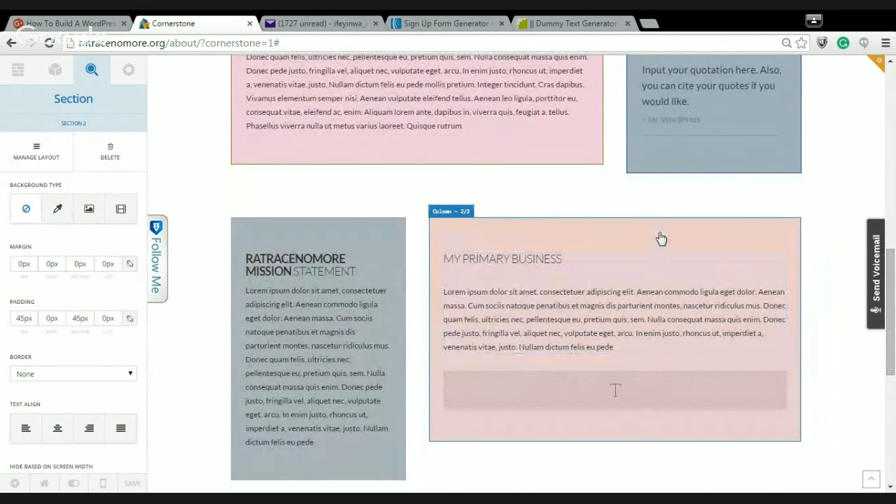
pyautogui.click(661, 239)
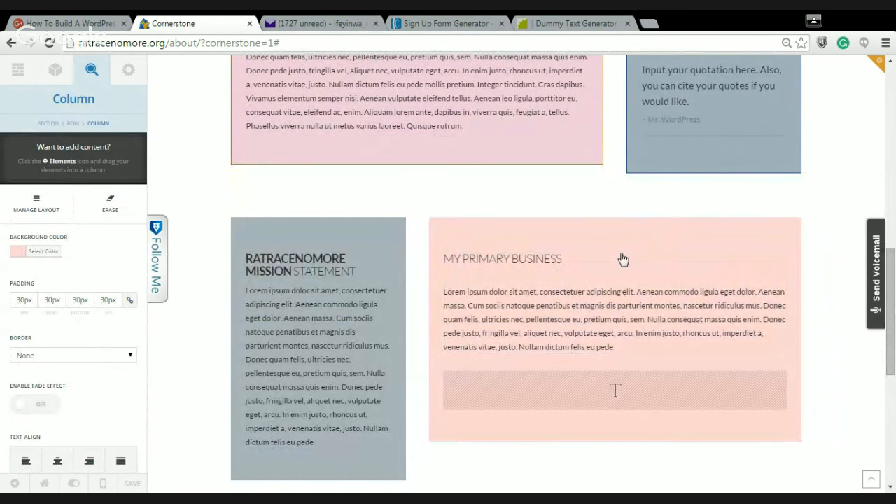
pyautogui.click(30, 256)
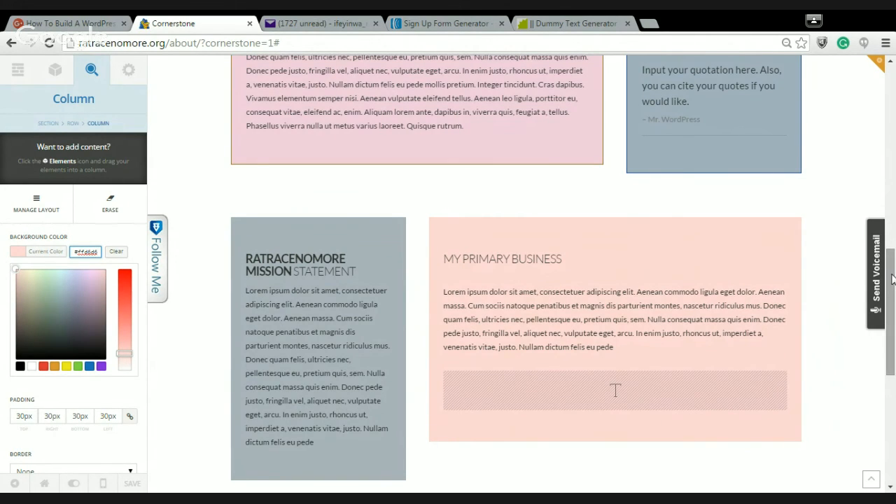
# Copy the color code #f2cbde again from the background setting of the 2/3 column headed ABOUT IFY
pyautogui.moveTo(893, 288); pyautogui.dragTo(894, 120)
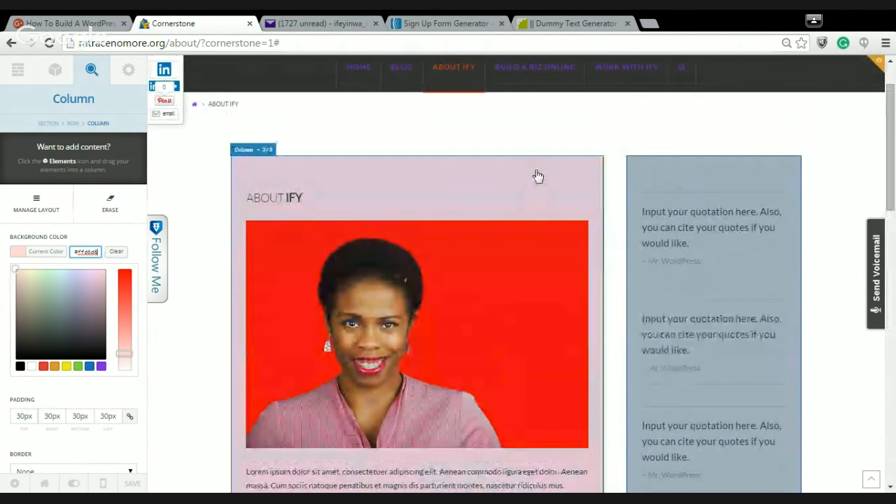
pyautogui.click(538, 177)
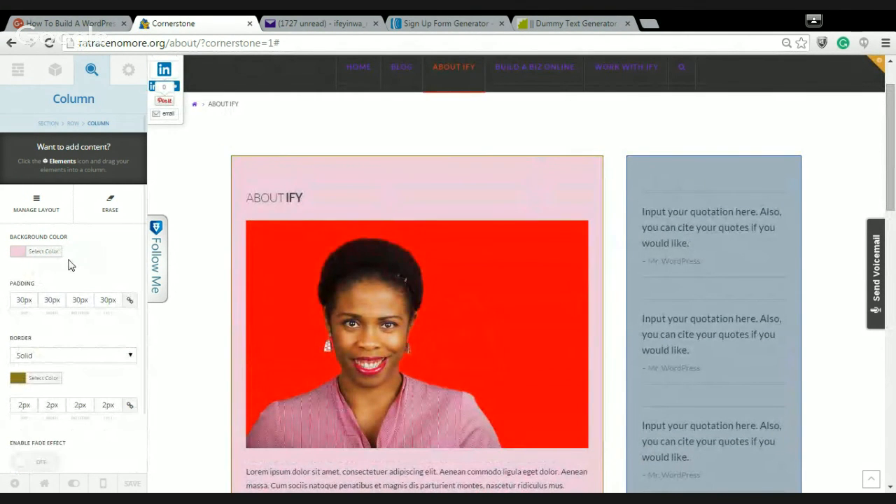
pyautogui.click(18, 252)
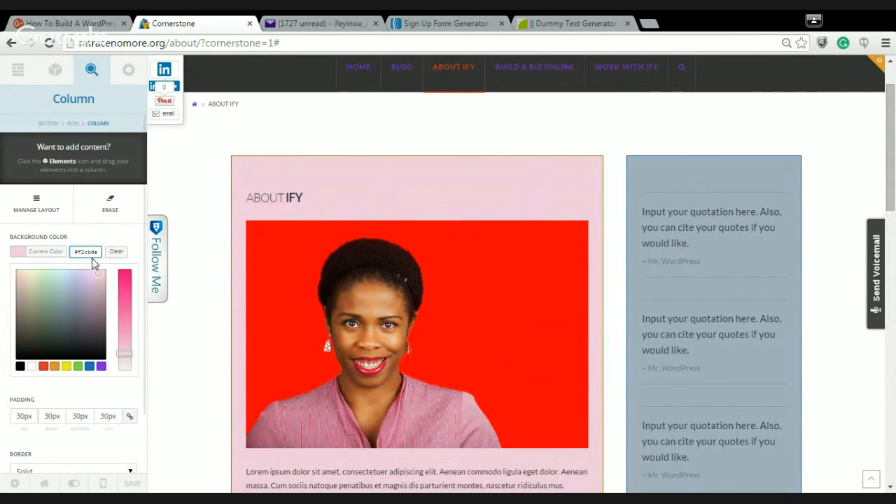
pyautogui.moveTo(95, 252); pyautogui.dragTo(71, 252)
pyautogui.hotkey('ctrl', 'c')
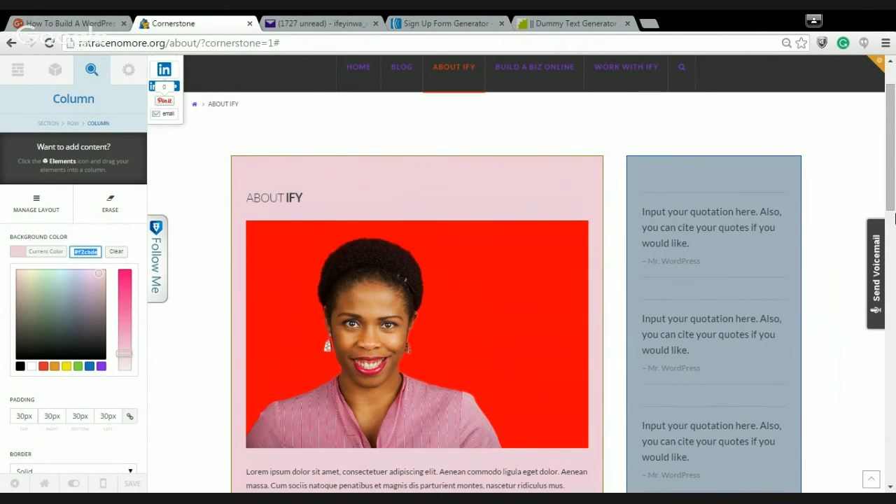
# Replace the background color code of the MY PRIMARY BUSINESS column with the copied #f2cbde
pyautogui.scroll(-6, 891, 203)
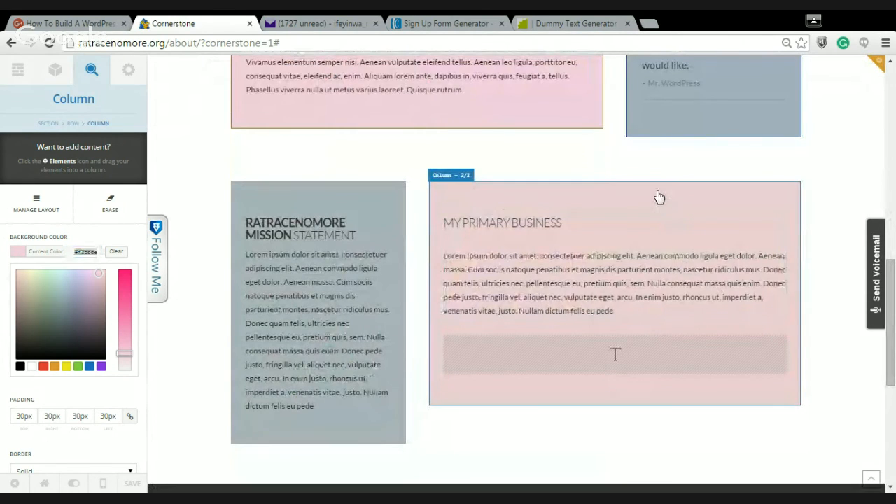
pyautogui.click(659, 197)
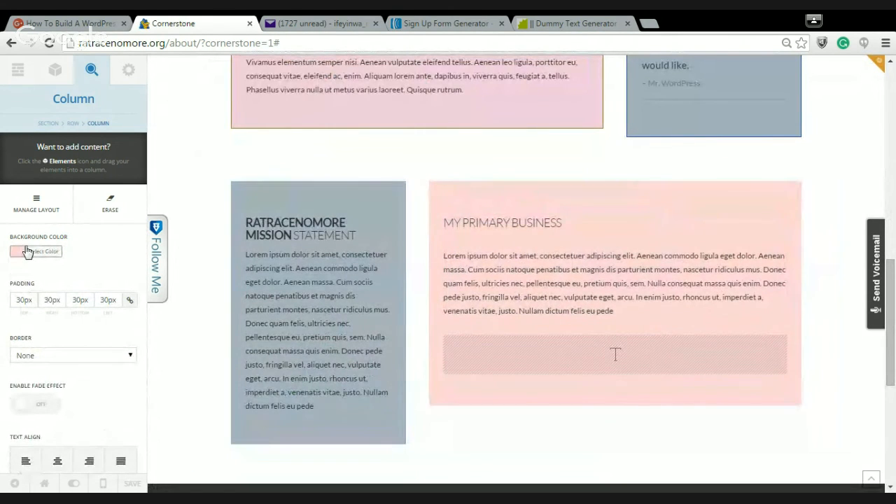
pyautogui.click(22, 254)
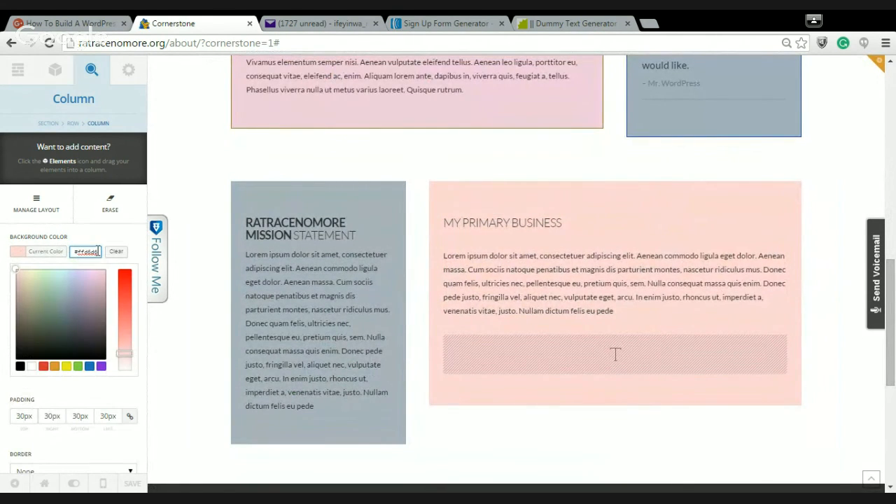
pyautogui.moveTo(99, 253); pyautogui.dragTo(70, 254)
pyautogui.press('BackSpace')
pyautogui.hotkey('ctrl', 'v')
pyautogui.click(169, 393)
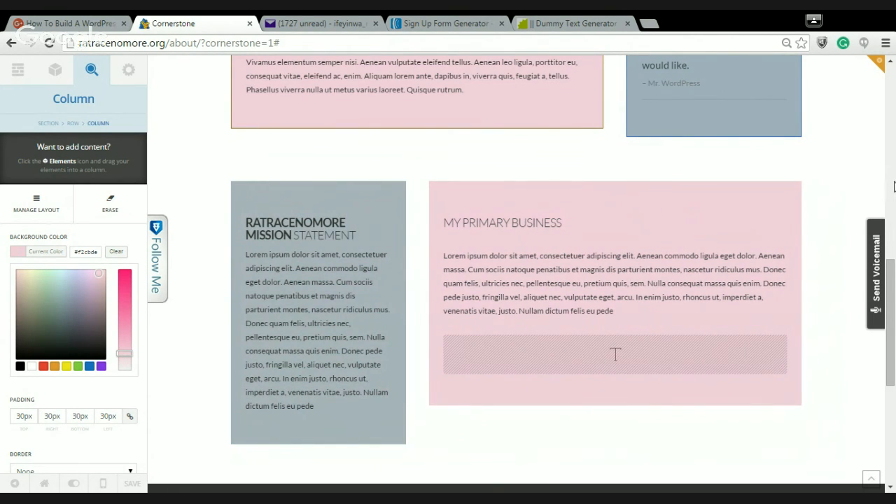
# Wrap PRIMARY BUSINESS in strong tags within the headline shortcode, using the enlarged text editor, and close the editor
pyautogui.moveTo(891, 283)
pyautogui.mouseDown()
pyautogui.moveTo(894, 106)
pyautogui.moveTo(893, 276)
pyautogui.mouseUp()
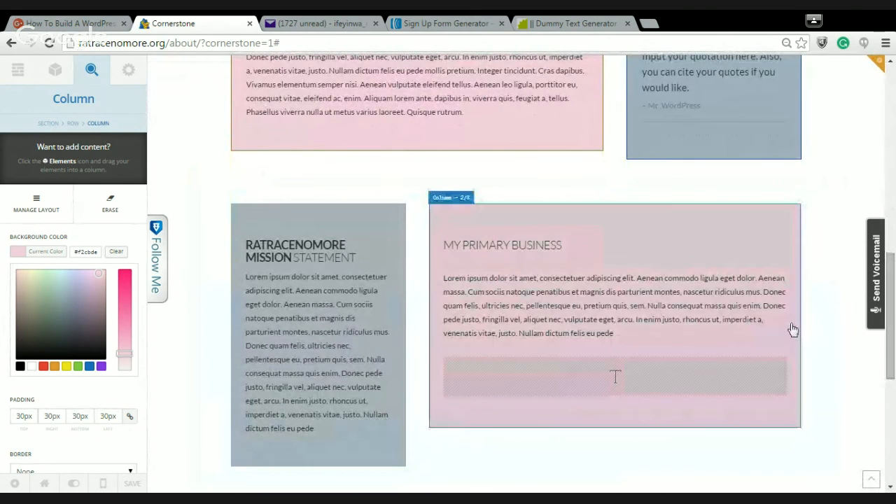
pyautogui.moveTo(895, 285); pyautogui.dragTo(895, 282)
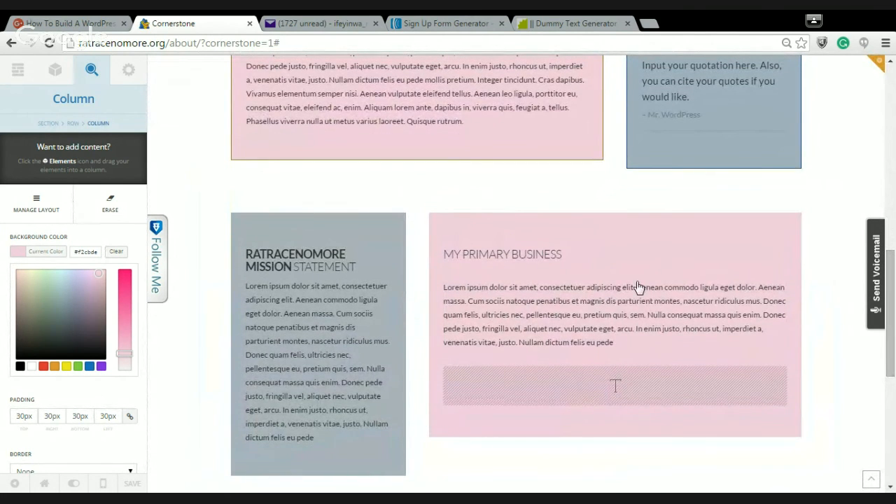
pyautogui.click(602, 284)
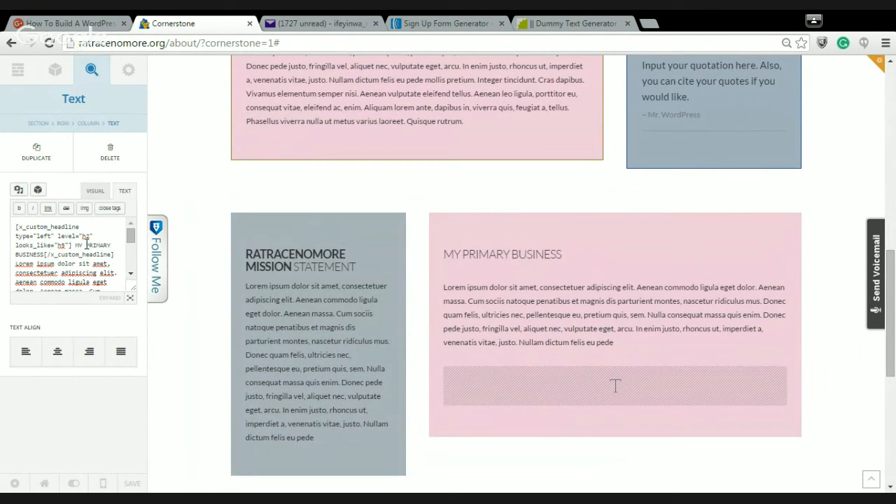
pyautogui.click(130, 300)
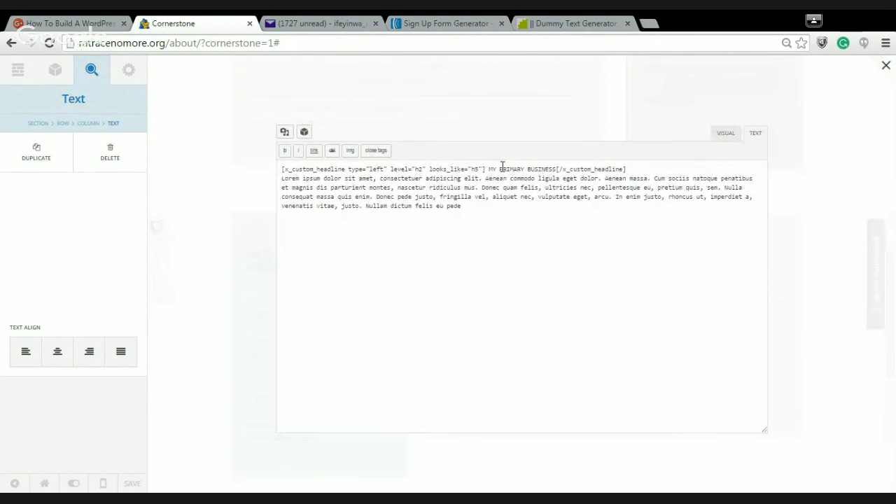
pyautogui.moveTo(499, 169); pyautogui.dragTo(557, 171)
pyautogui.click(283, 154)
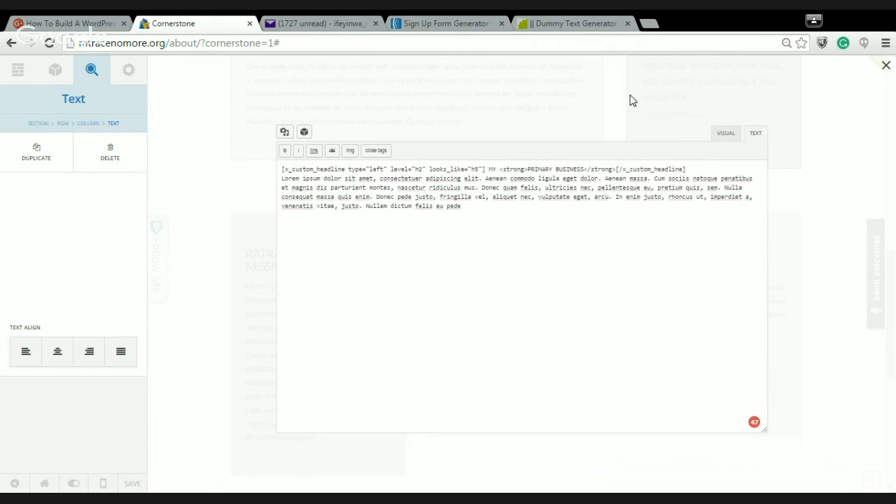
pyautogui.click(886, 70)
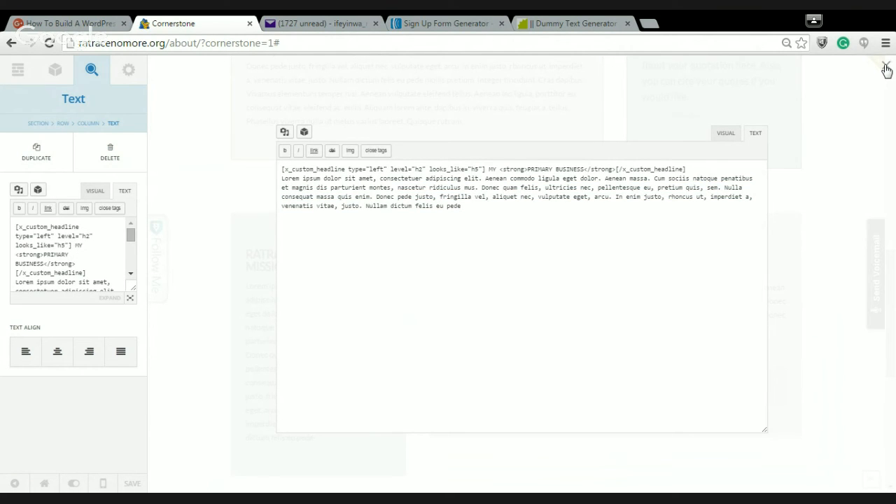
pyautogui.click(887, 70)
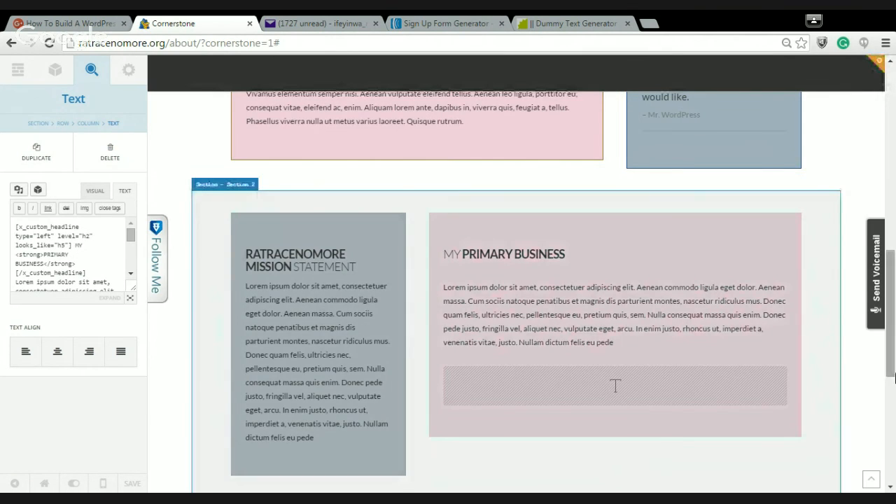
# Select the empty text element under MY PRIMARY BUSINESS and copy the Lorem ipsum passage up to "rhoncus ut," from the Dummy Text Generator
pyautogui.moveTo(893, 369)
pyautogui.mouseDown()
pyautogui.moveTo(894, 225)
pyautogui.moveTo(893, 378)
pyautogui.mouseUp()
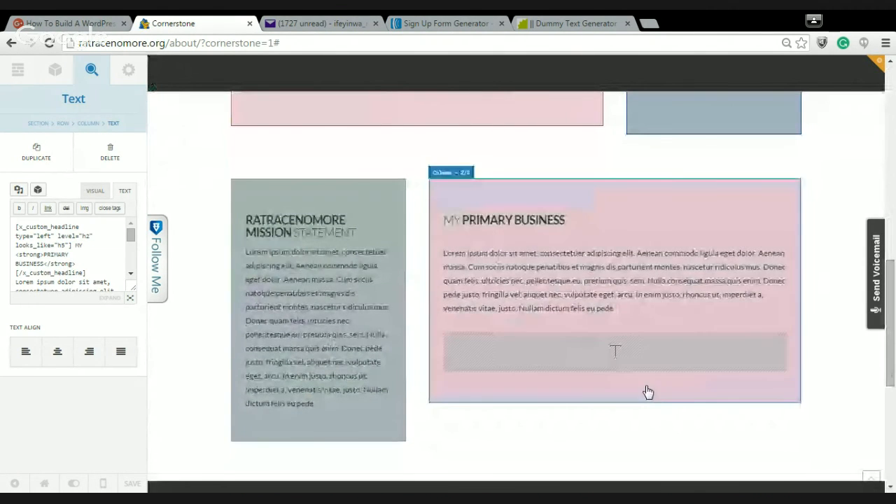
pyautogui.click(572, 358)
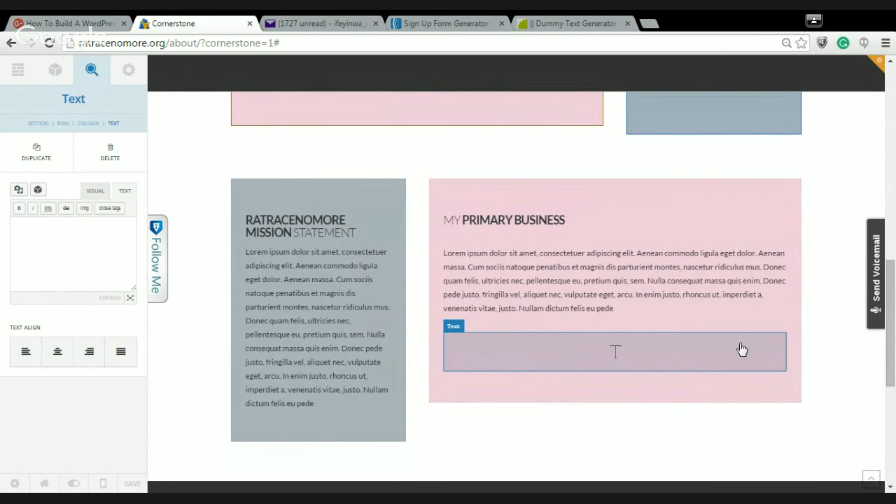
pyautogui.moveTo(890, 359); pyautogui.dragTo(890, 245)
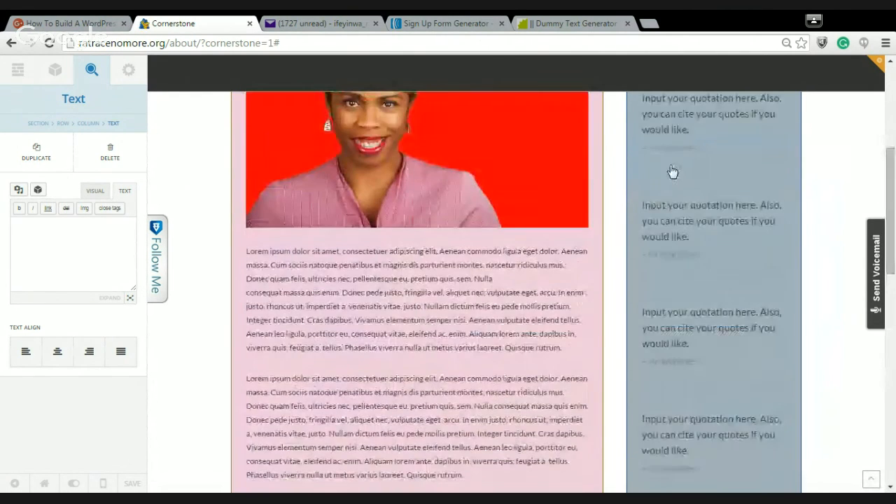
pyautogui.click(575, 23)
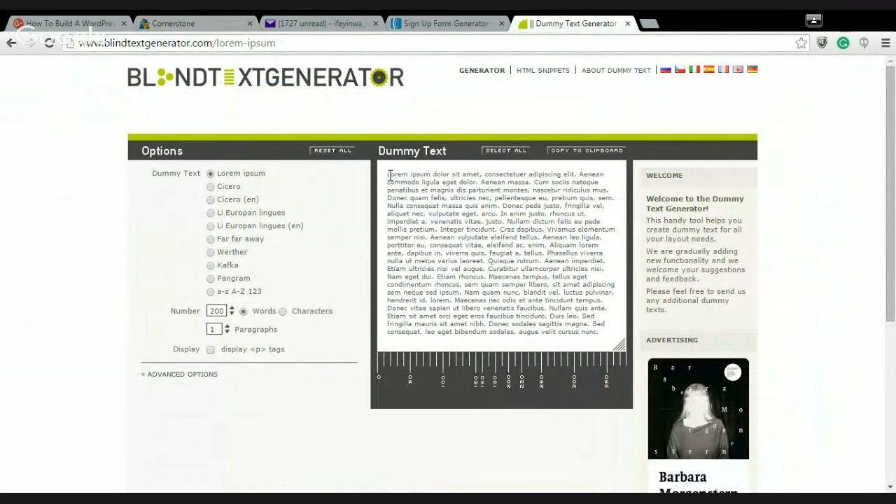
pyautogui.moveTo(389, 173); pyautogui.dragTo(567, 203)
pyautogui.hotkey('ctrl', 'c')
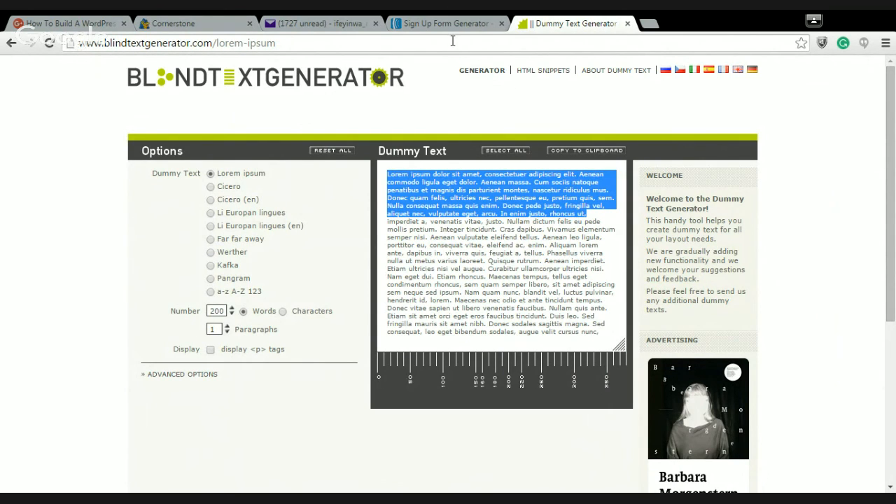
# Return to Cornerstone and paste the copied Lorem ipsum passage into the empty text element below the MY PRIMARY BUSINESS text
pyautogui.click(200, 24)
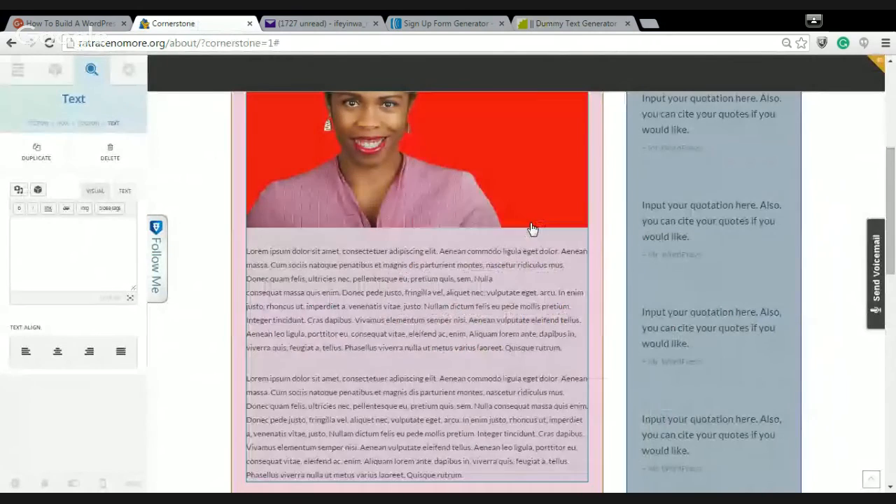
pyautogui.moveTo(894, 268); pyautogui.dragTo(891, 404)
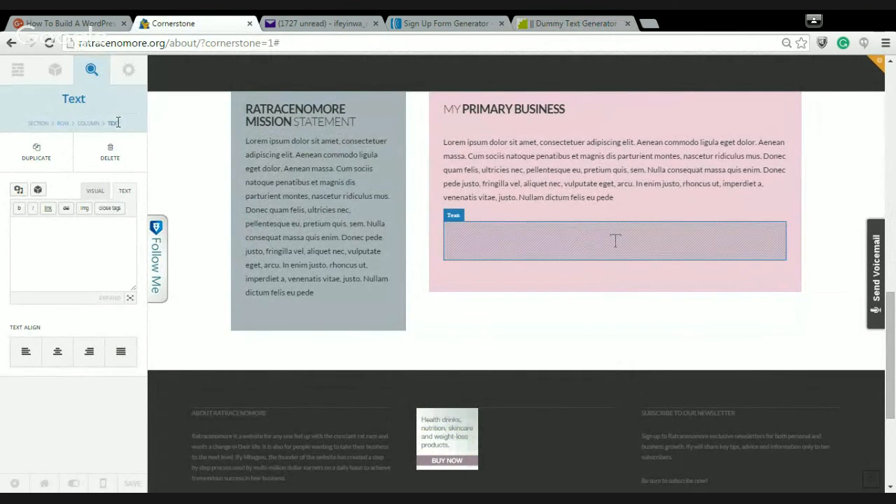
pyautogui.click(72, 244)
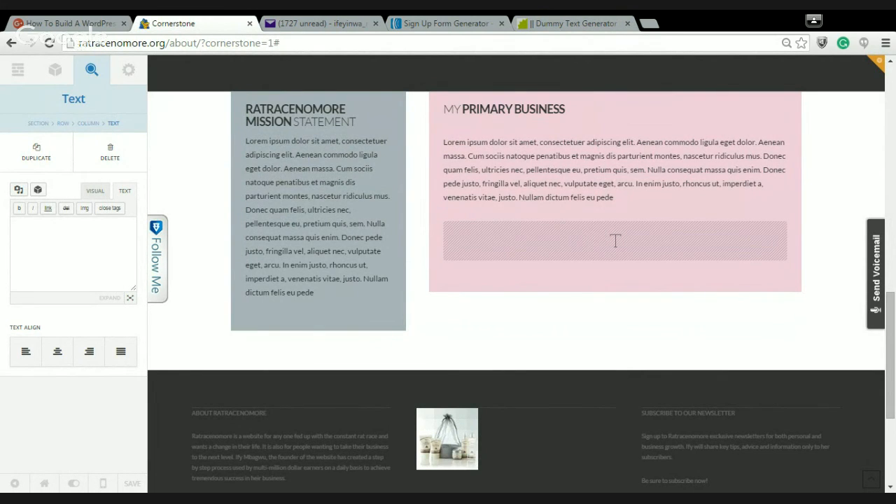
pyautogui.hotkey('ctrl', 'v')
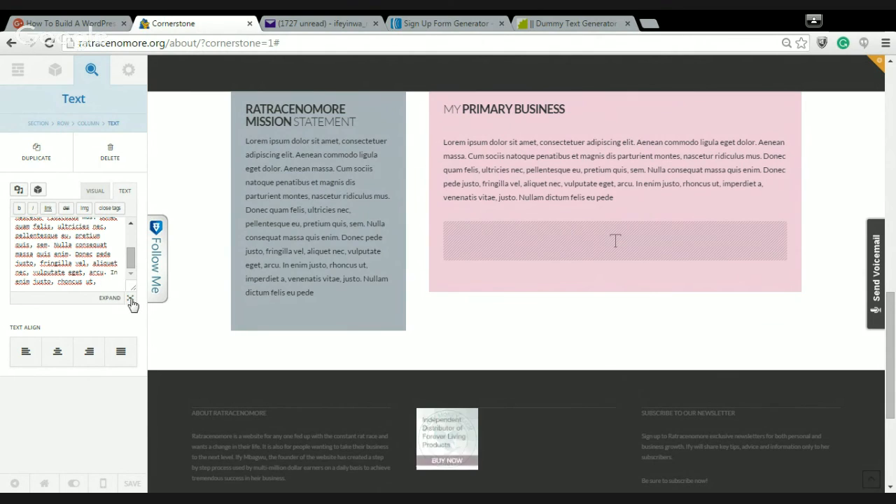
# Insert a left-aligned Custom Headline shortcode reading MY COACHING PROGRAM, level h2 and looking like h5, before the Lorem ipsum text in the enlarged editor
pyautogui.click(131, 298)
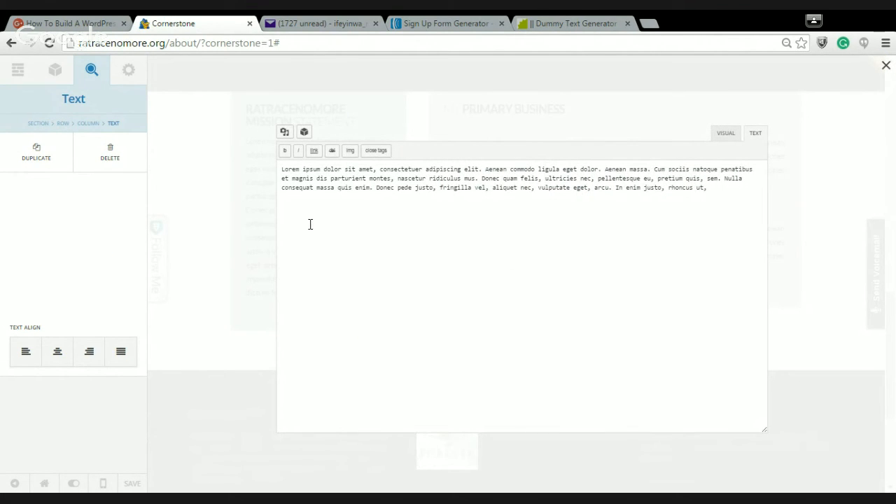
pyautogui.click(304, 134)
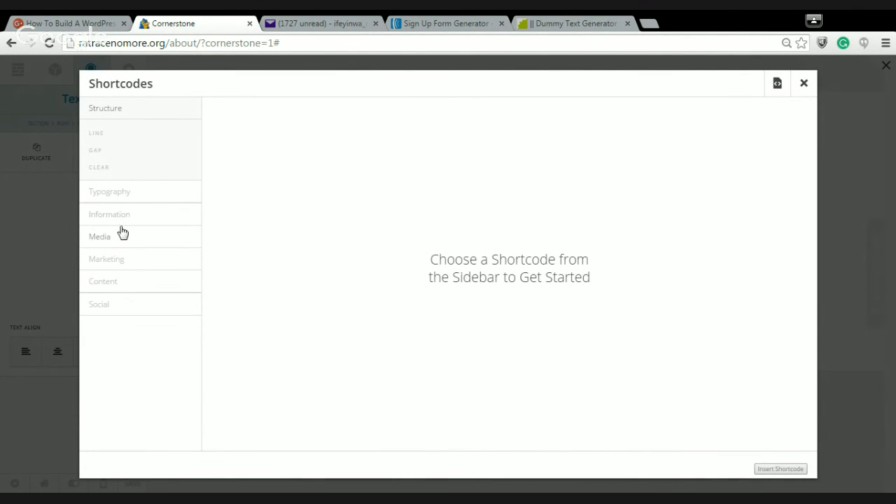
pyautogui.click(112, 194)
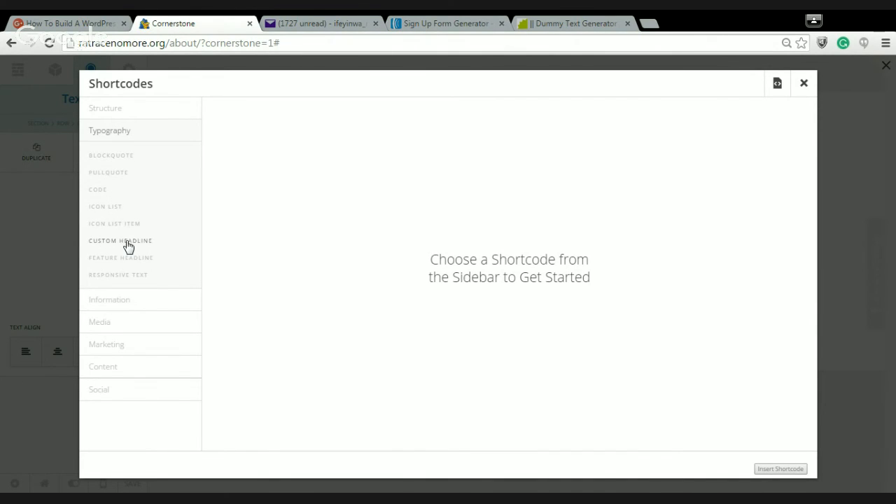
pyautogui.click(127, 242)
pyautogui.click(248, 151)
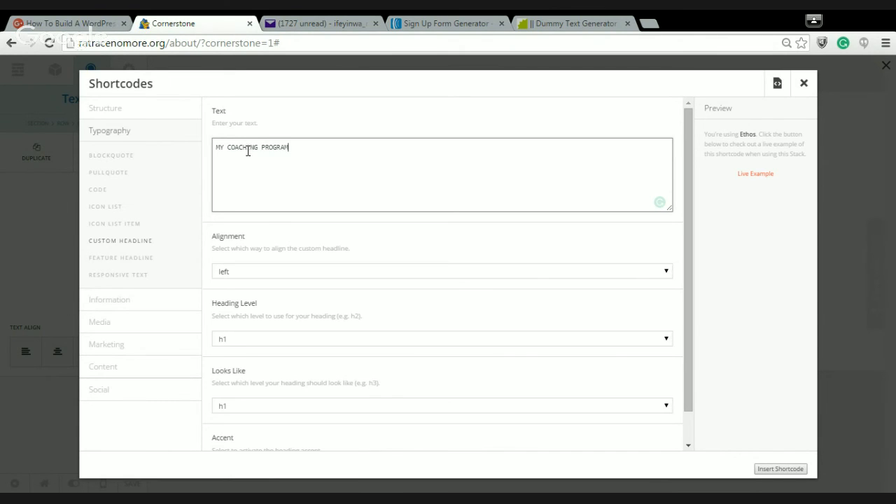
pyautogui.click(666, 340)
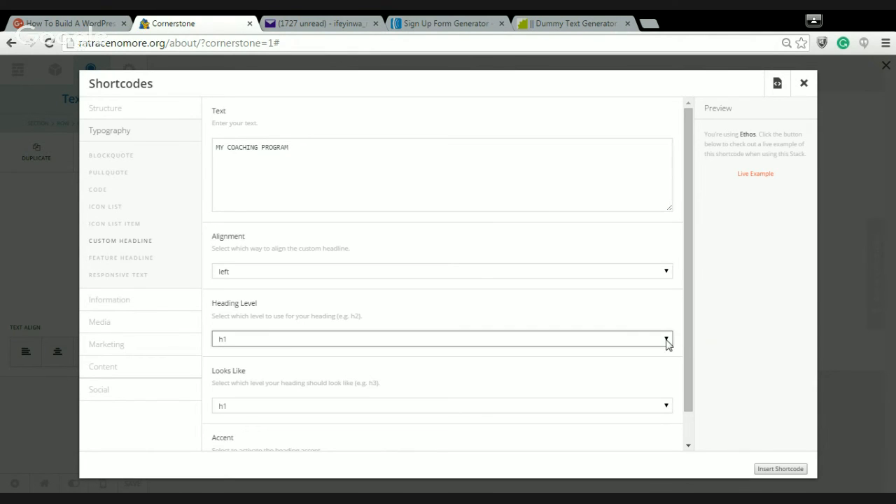
pyautogui.click(656, 363)
pyautogui.moveTo(695, 389); pyautogui.dragTo(694, 420)
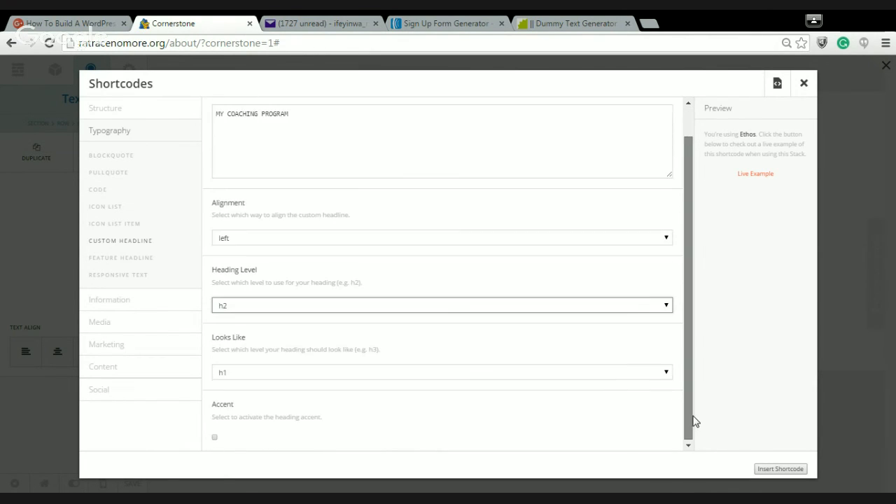
pyautogui.click(667, 376)
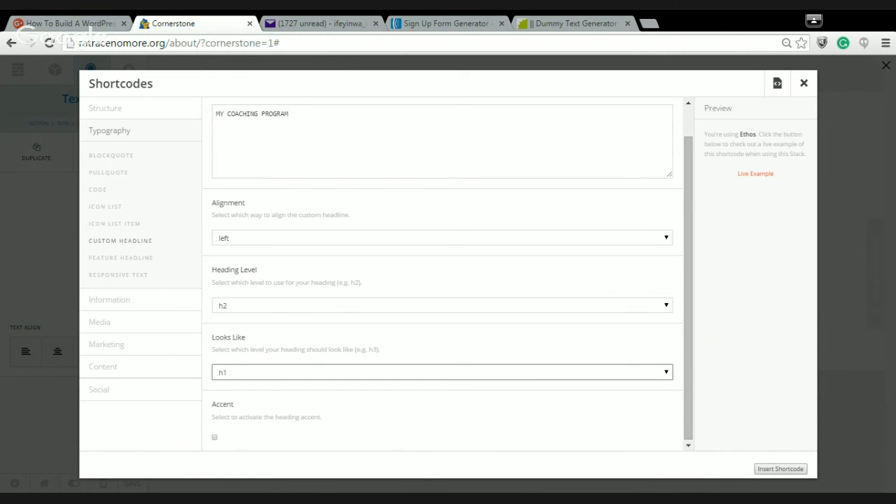
pyautogui.click(779, 469)
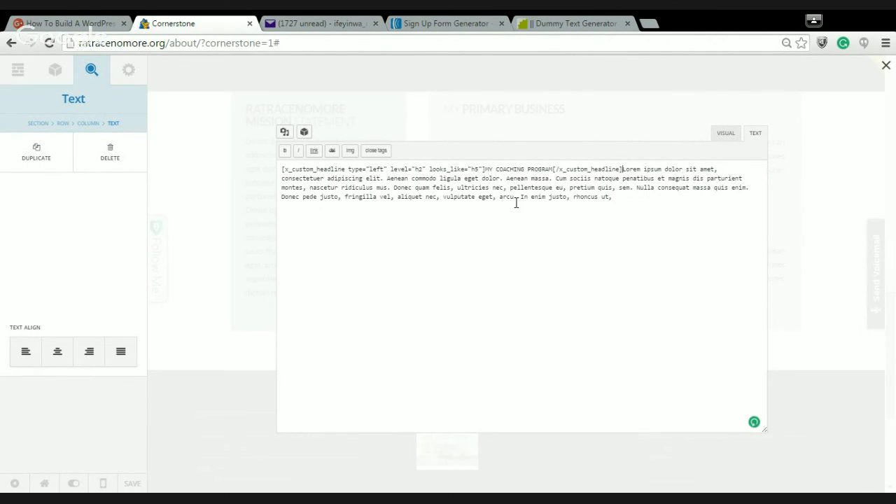
# Wrap COACHING PROGRAM in strong tags within the headline shortcode and close the enlarged editor
pyautogui.moveTo(496, 169); pyautogui.dragTo(553, 171)
pyautogui.click(285, 151)
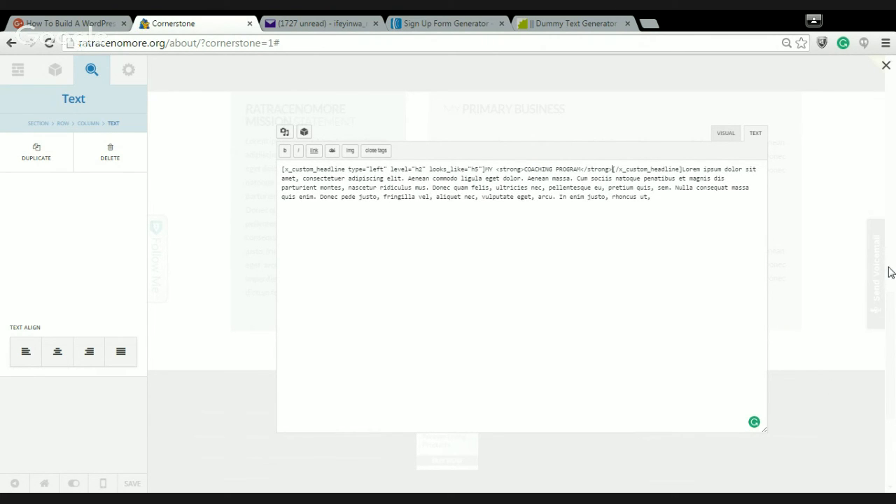
pyautogui.click(885, 66)
# Try adding an [OPTIN] placeholder on a new line after "felis eu pede" in the MY PRIMARY BUSINESS text element
pyautogui.moveTo(893, 310); pyautogui.dragTo(893, 140)
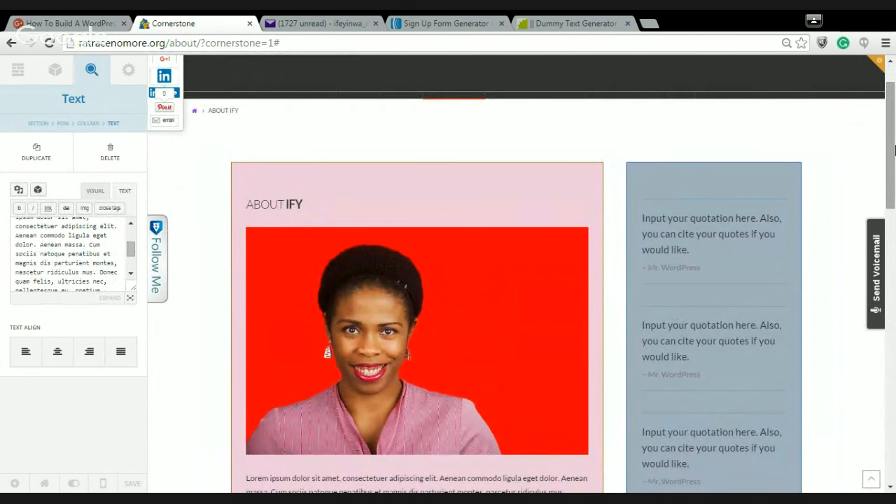
pyautogui.moveTo(893, 153); pyautogui.dragTo(893, 316)
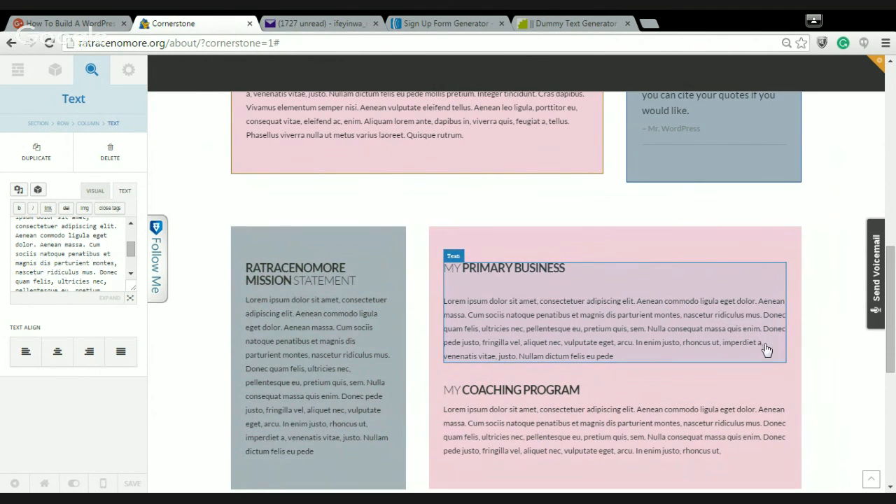
pyautogui.scroll(-1, 892, 364)
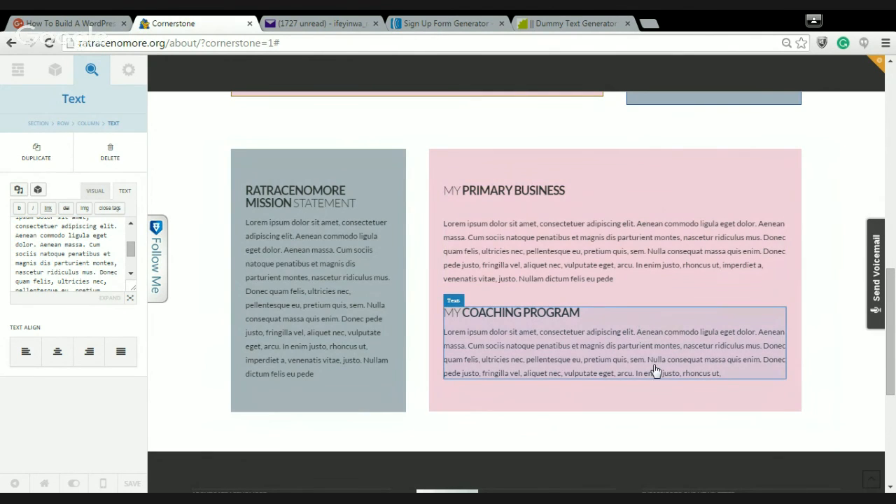
pyautogui.click(642, 278)
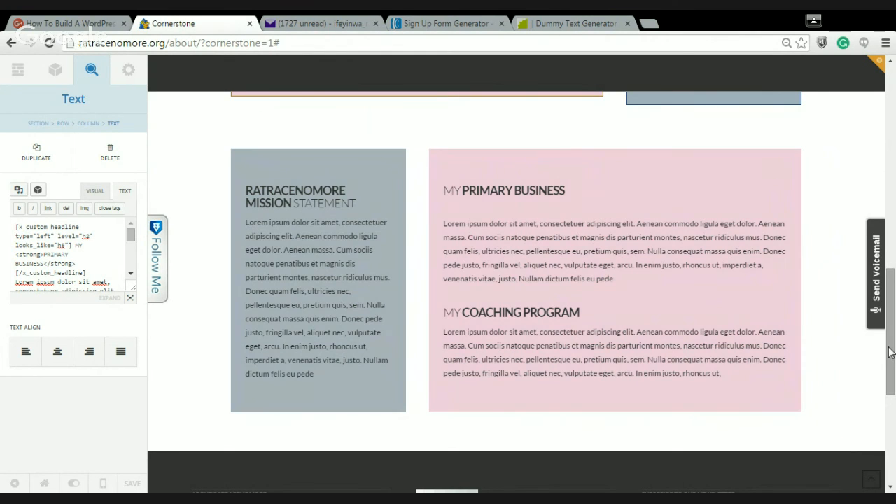
pyautogui.moveTo(891, 352)
pyautogui.mouseDown()
pyautogui.moveTo(893, 391)
pyautogui.moveTo(894, 250)
pyautogui.moveTo(889, 346)
pyautogui.mouseUp()
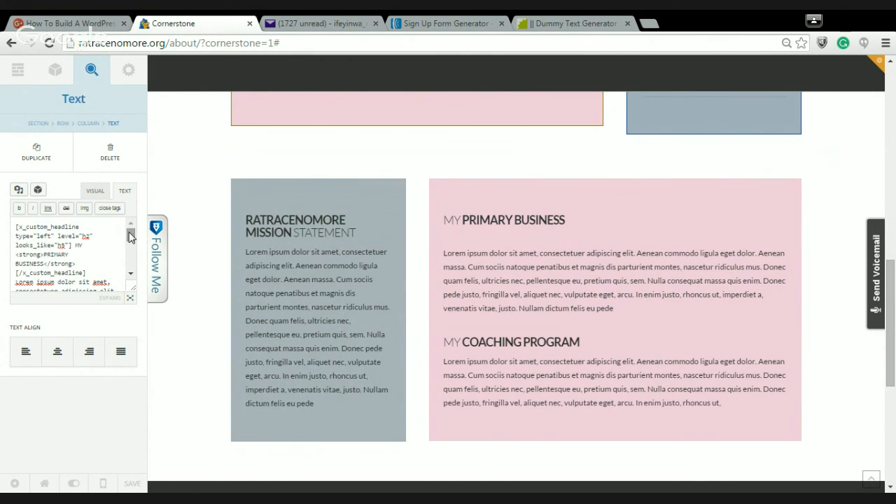
pyautogui.moveTo(130, 237); pyautogui.dragTo(133, 278)
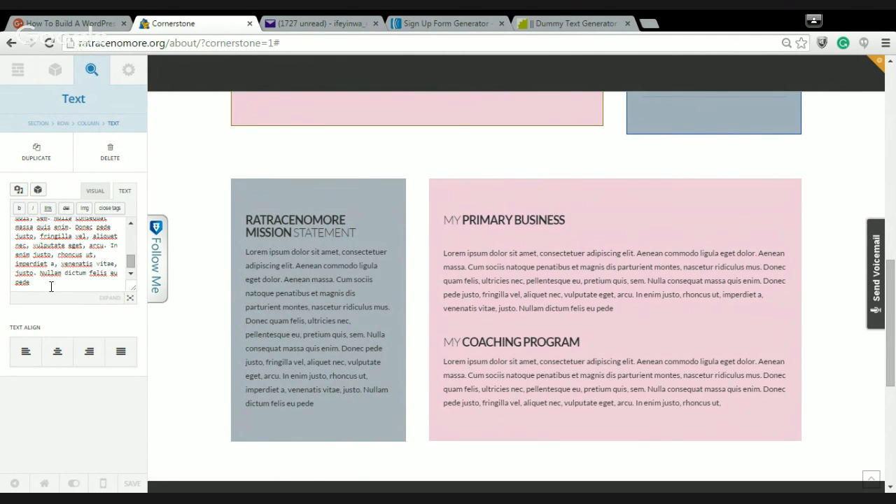
pyautogui.press('Return')
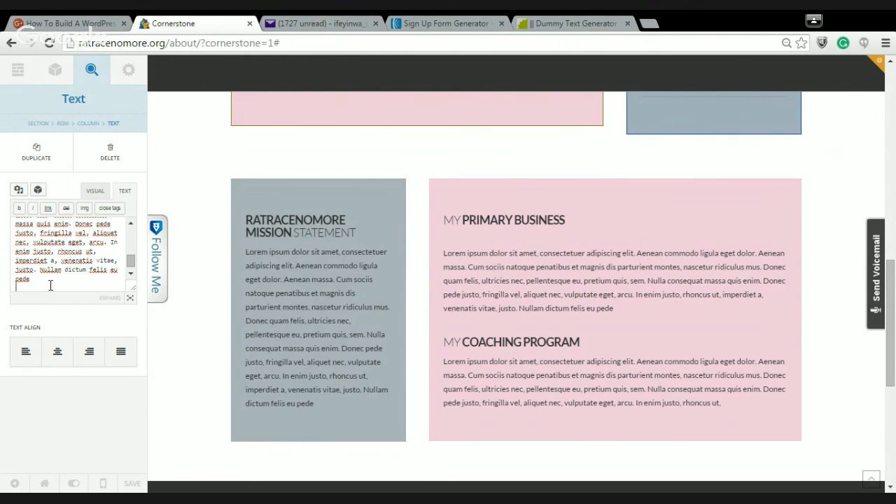
pyautogui.write('[OPTIN')
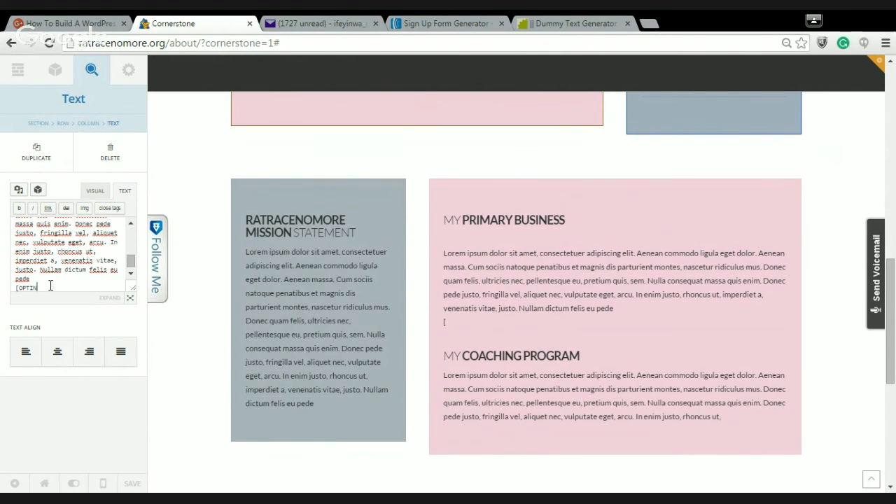
pyautogui.write(']')
pyautogui.press('Return')
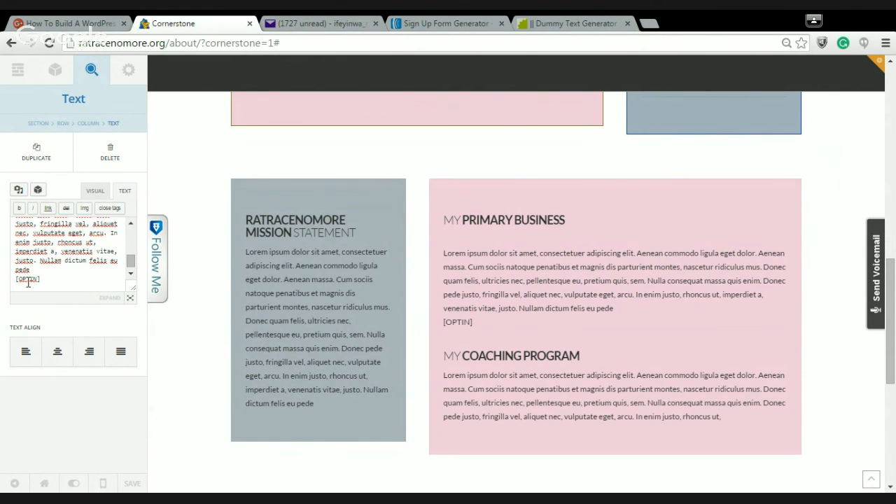
# Delete the [OPTIN] line from the end of the MY PRIMARY BUSINESS text
pyautogui.press('BackSpace')
pyautogui.press('BackSpace')
pyautogui.press('BackSpace')
pyautogui.press('BackSpace')
pyautogui.press('BackSpace')
pyautogui.press('BackSpace')
pyautogui.press('BackSpace')
pyautogui.press('BackSpace')
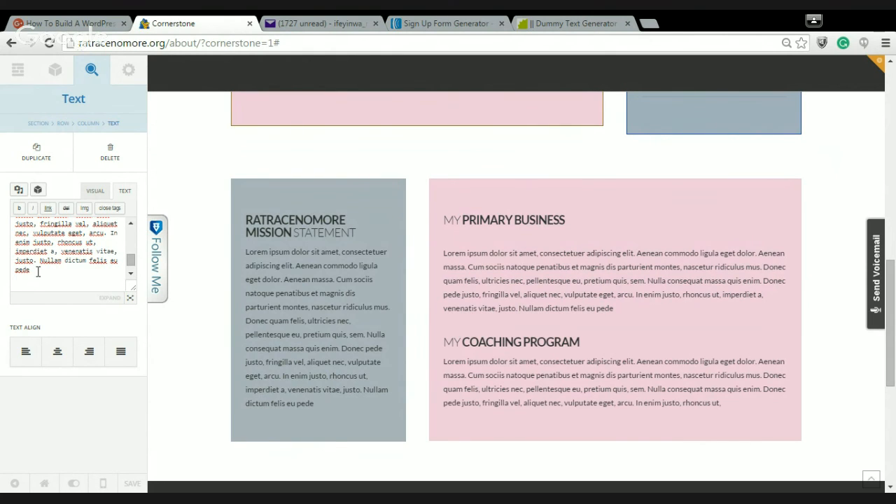
# Enter the [OPTIN] placeholder again below the MY PRIMARY BUSINESS text and remove it
pyautogui.write('[OPTIN]')
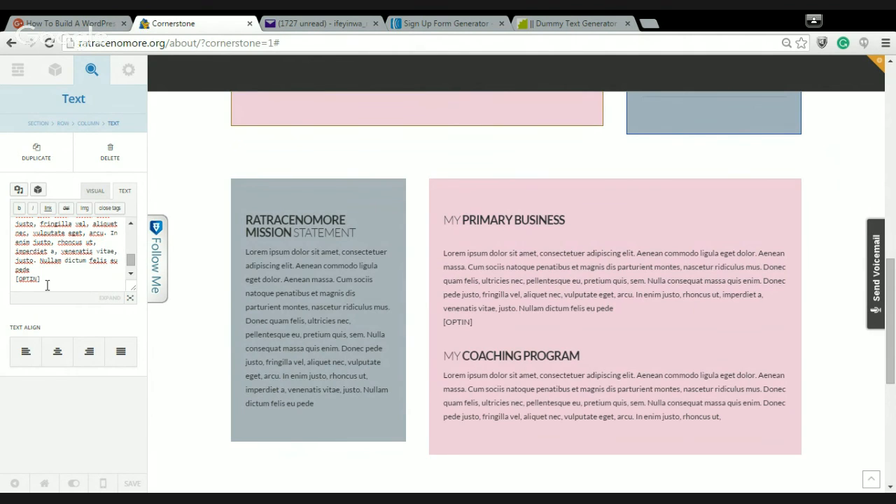
pyautogui.press('BackSpace')
pyautogui.press('BackSpace')
pyautogui.press('BackSpace')
pyautogui.press('BackSpace')
pyautogui.press('BackSpace')
pyautogui.press('BackSpace')
pyautogui.press('BackSpace')
# Browse the element library to examine which elements could be added to the MY PRIMARY BUSINESS column
pyautogui.click(55, 71)
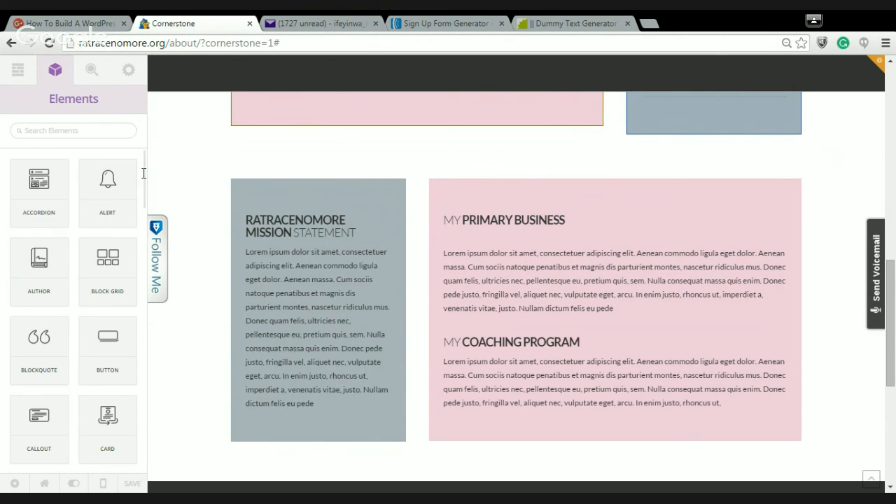
pyautogui.scroll(-2, 145, 196)
pyautogui.scroll(-1, 146, 210)
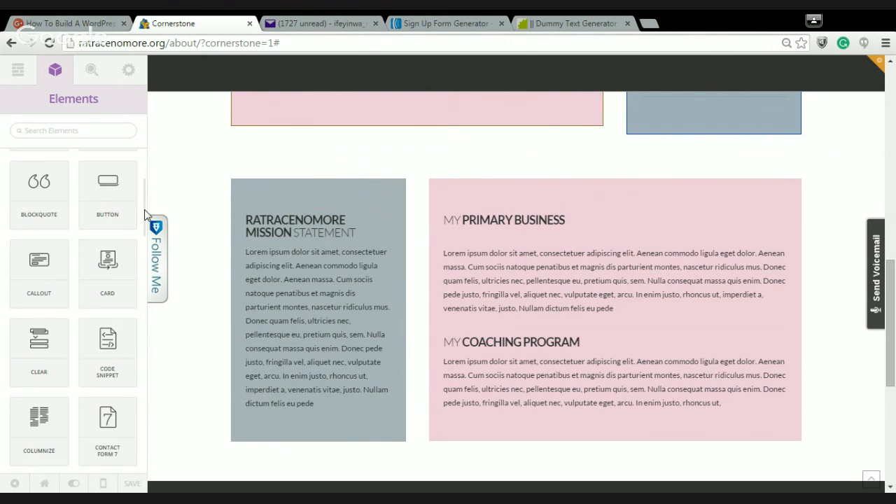
pyautogui.moveTo(145, 210); pyautogui.dragTo(135, 311)
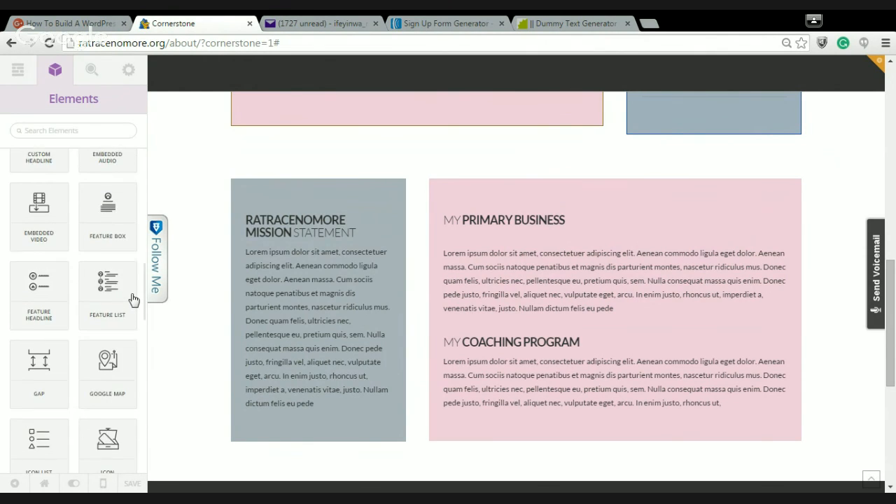
pyautogui.moveTo(130, 283); pyautogui.dragTo(126, 197)
pyautogui.scroll(1, 126, 200)
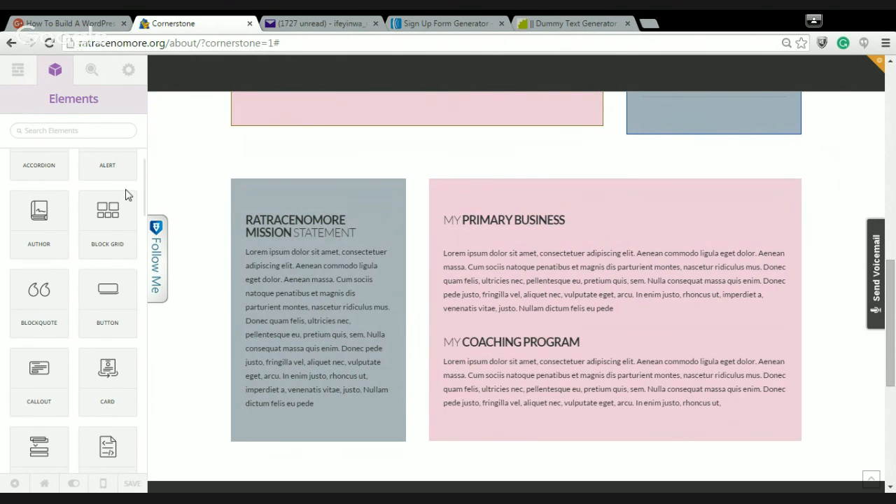
pyautogui.scroll(1, 126, 195)
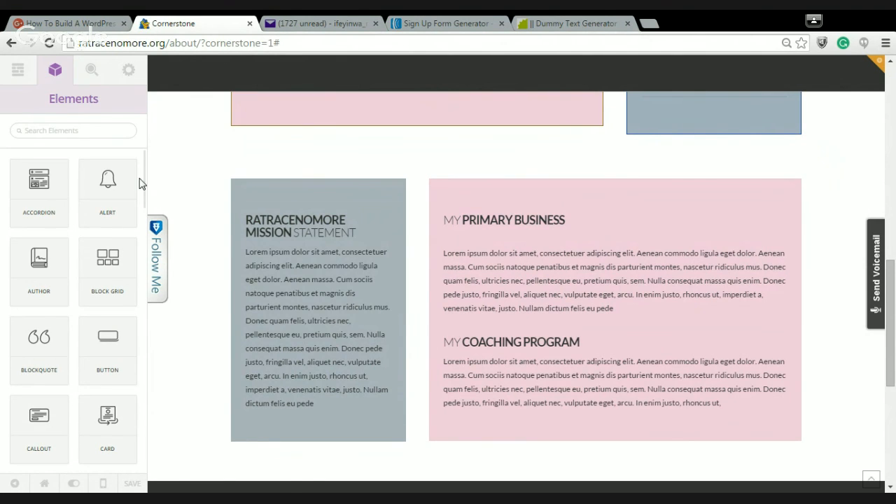
pyautogui.moveTo(146, 182); pyautogui.dragTo(143, 195)
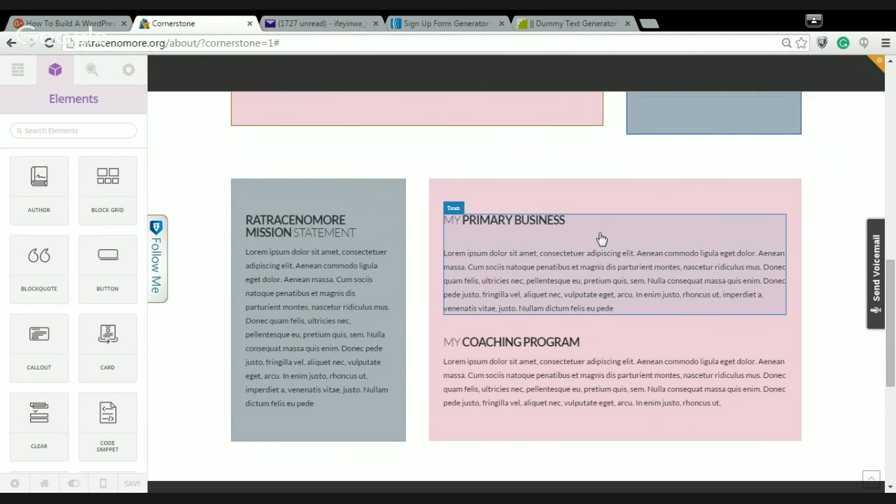
# Open the MY PRIMARY BUSINESS text and start a Button shortcode from the Marketing group after "felis eu pede"
pyautogui.click(601, 238)
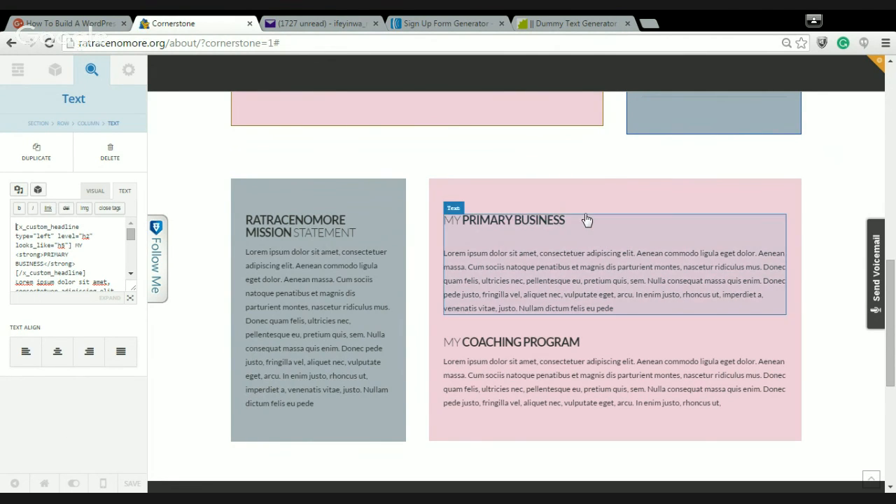
pyautogui.click(585, 231)
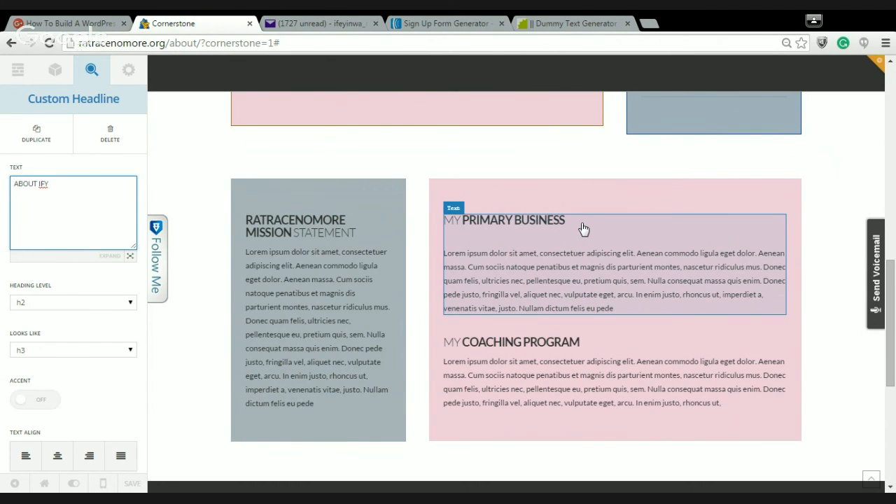
pyautogui.click(579, 239)
pyautogui.click(577, 274)
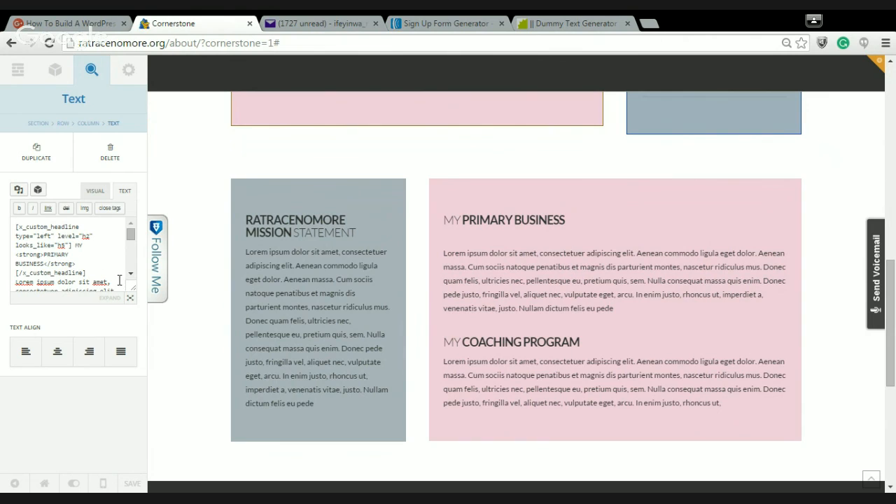
pyautogui.moveTo(131, 233); pyautogui.dragTo(132, 265)
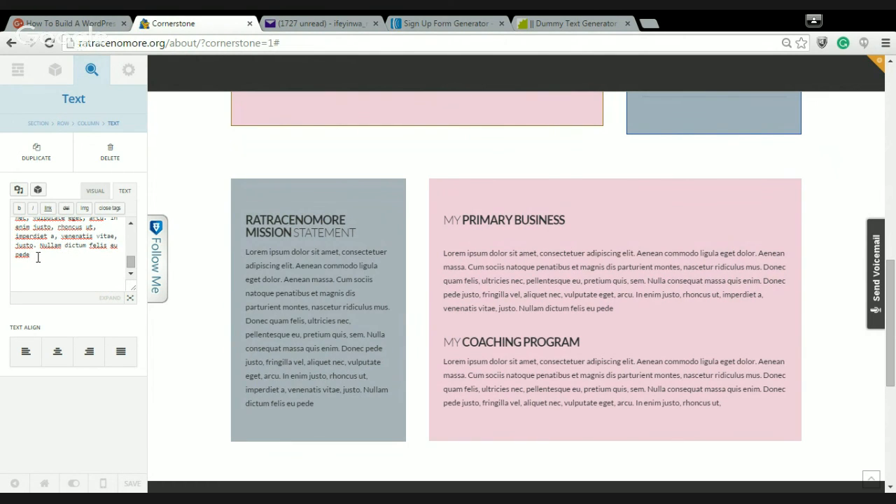
pyautogui.click(38, 190)
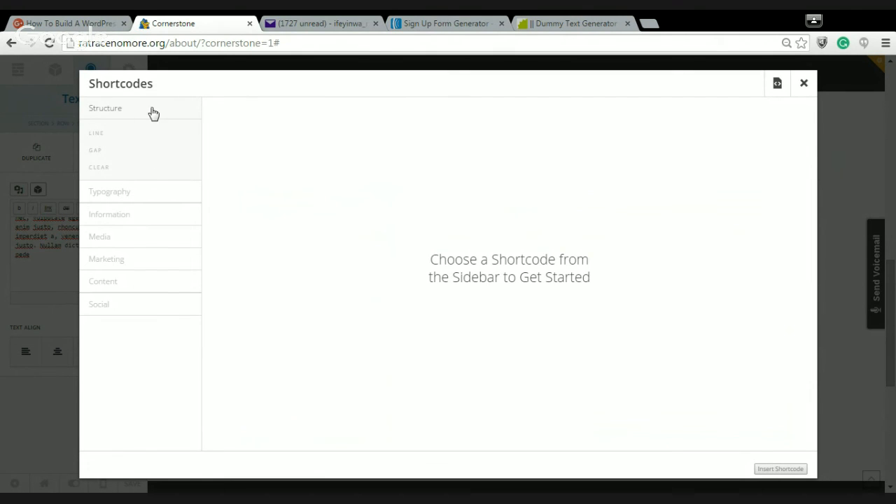
pyautogui.click(117, 200)
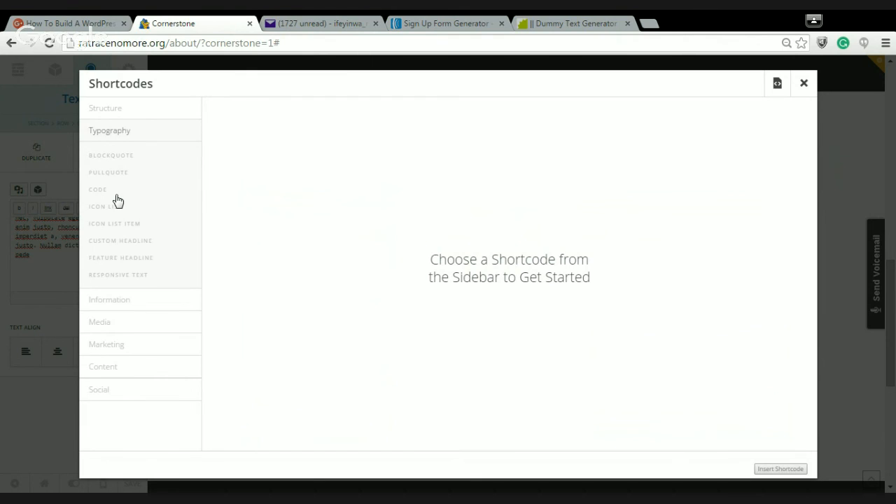
pyautogui.click(108, 352)
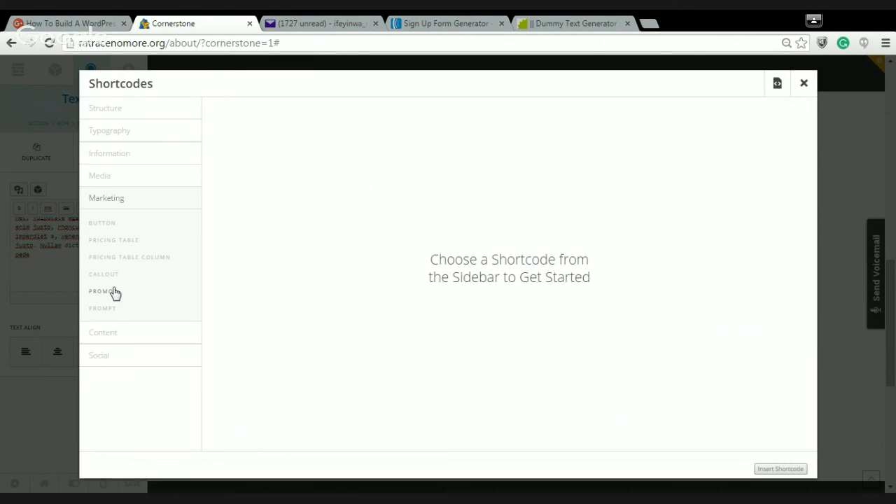
pyautogui.click(102, 223)
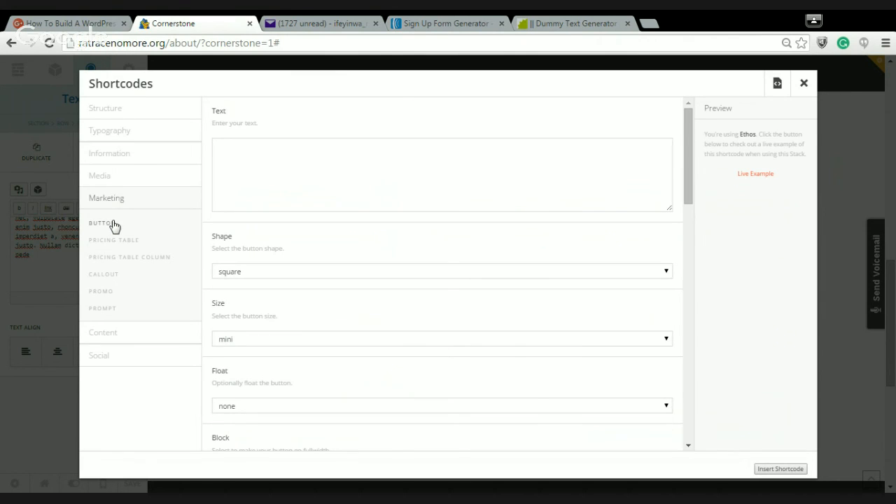
# Caption the button with a lowercase invitation to work with the site owner in her primary company, and make it pill-shaped, regular-sized and full-width
pyautogui.click(304, 152)
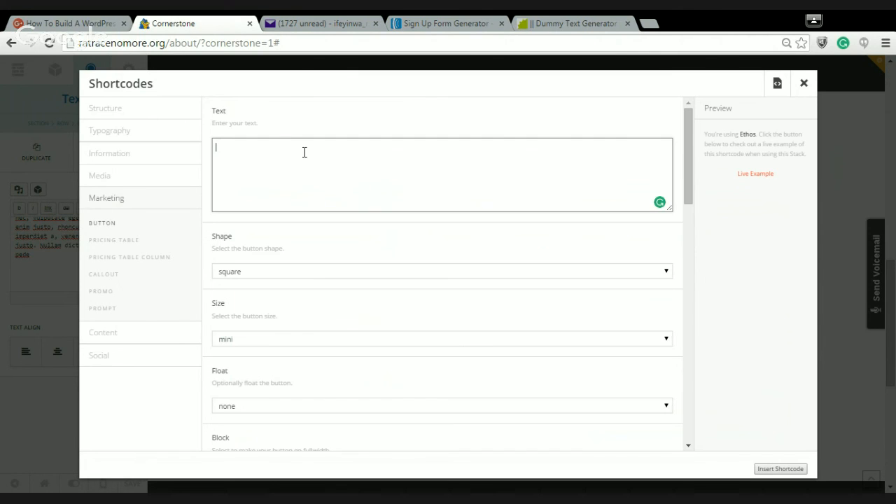
pyautogui.write('work with ify in her primary company')
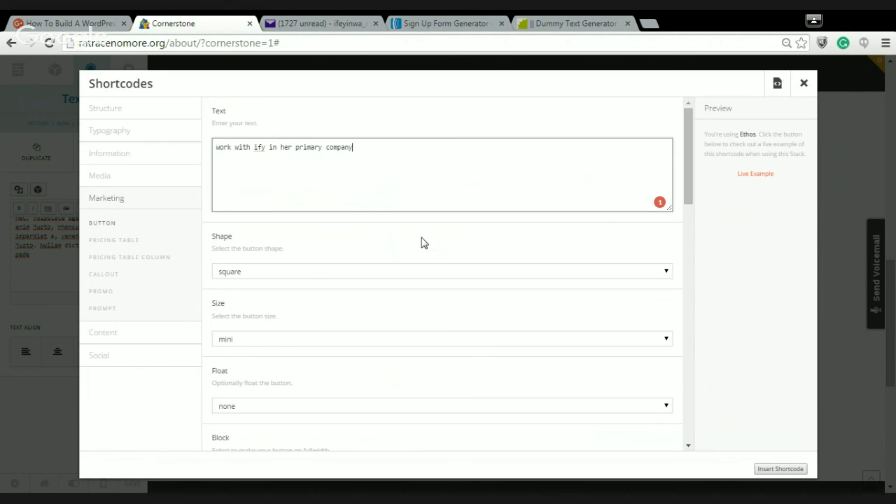
pyautogui.click(666, 275)
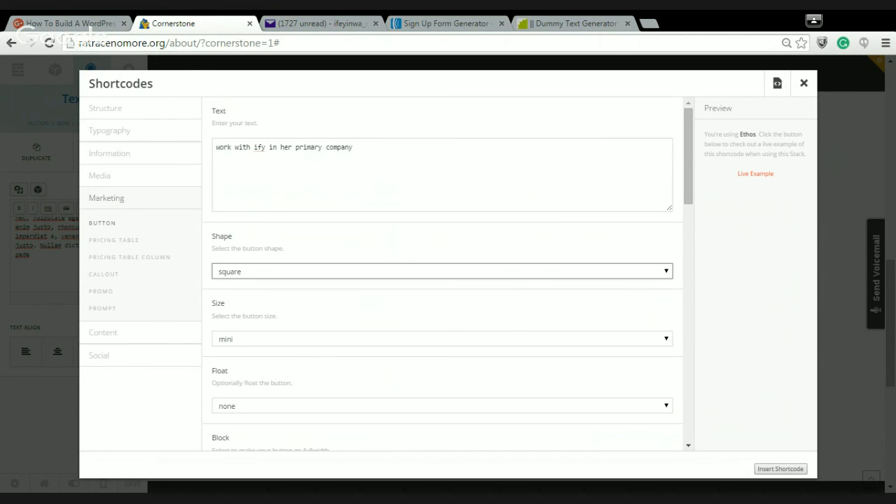
pyautogui.click(628, 312)
pyautogui.click(666, 341)
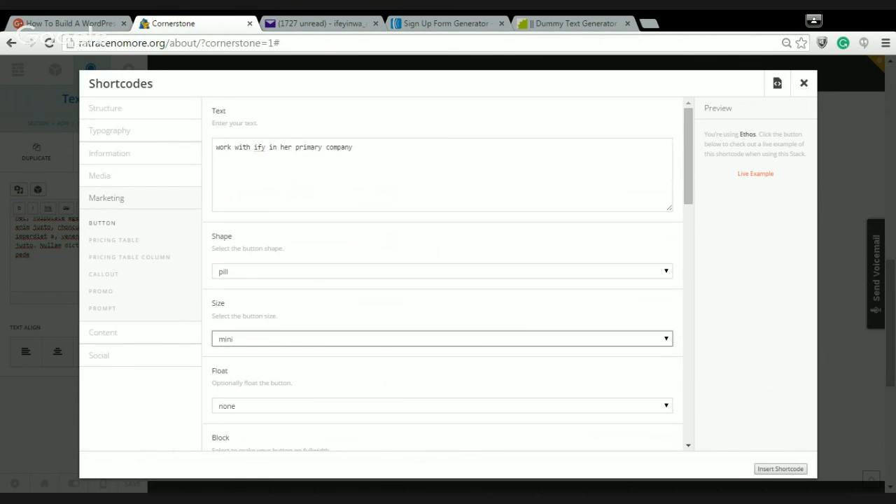
pyautogui.click(654, 377)
pyautogui.moveTo(689, 169); pyautogui.dragTo(686, 221)
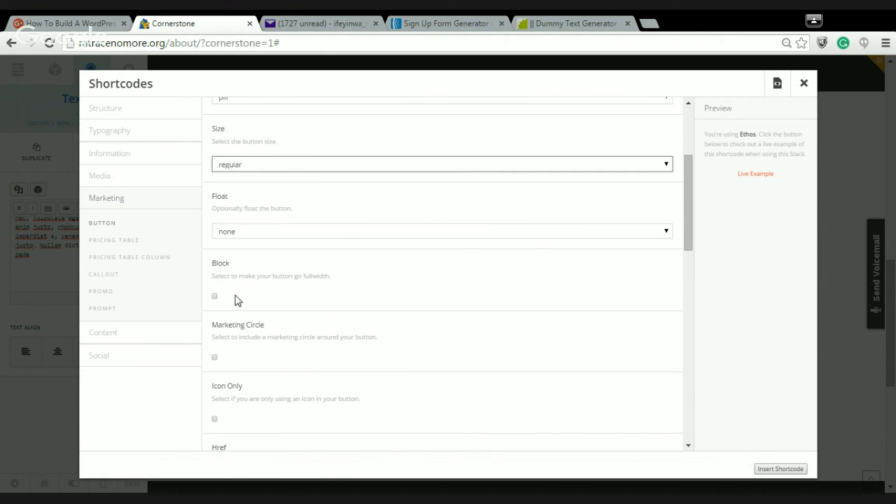
pyautogui.click(213, 297)
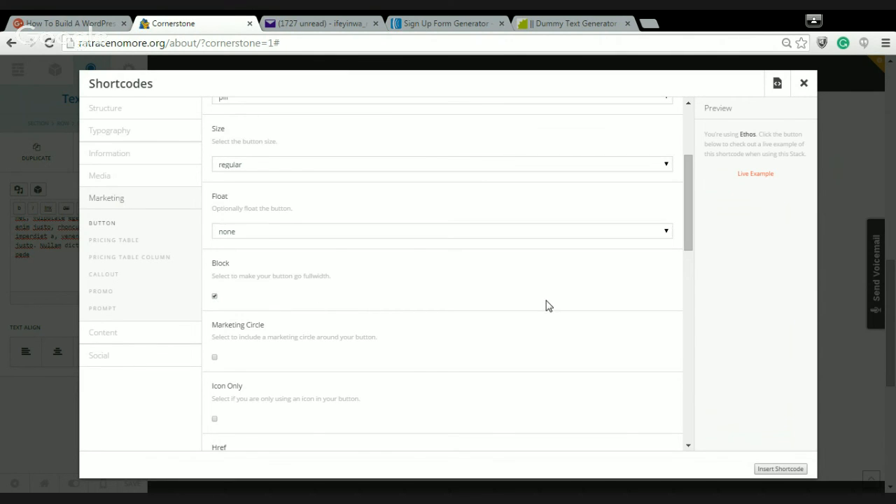
pyautogui.moveTo(690, 246); pyautogui.dragTo(695, 299)
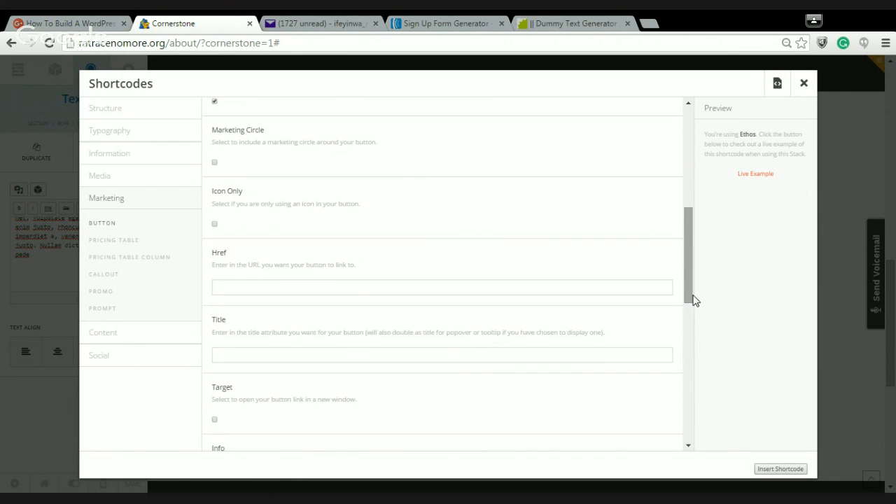
pyautogui.click(230, 285)
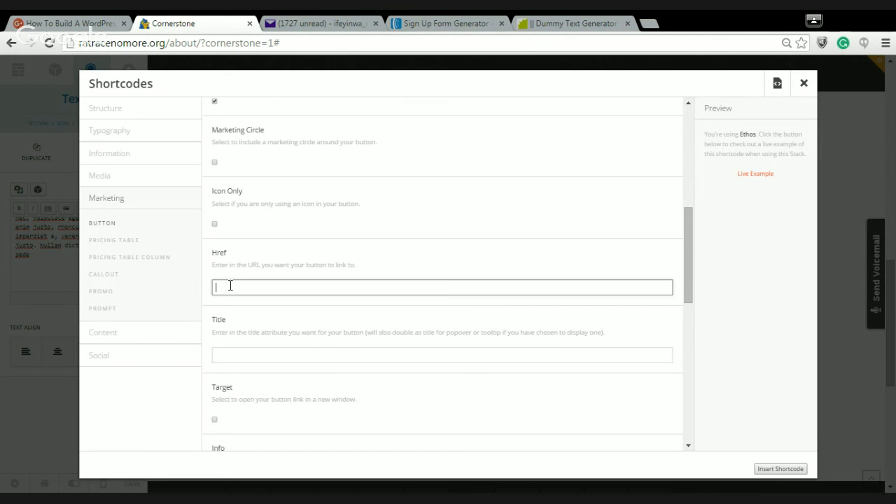
pyautogui.write('http://www.ratracenomore.org/wo')
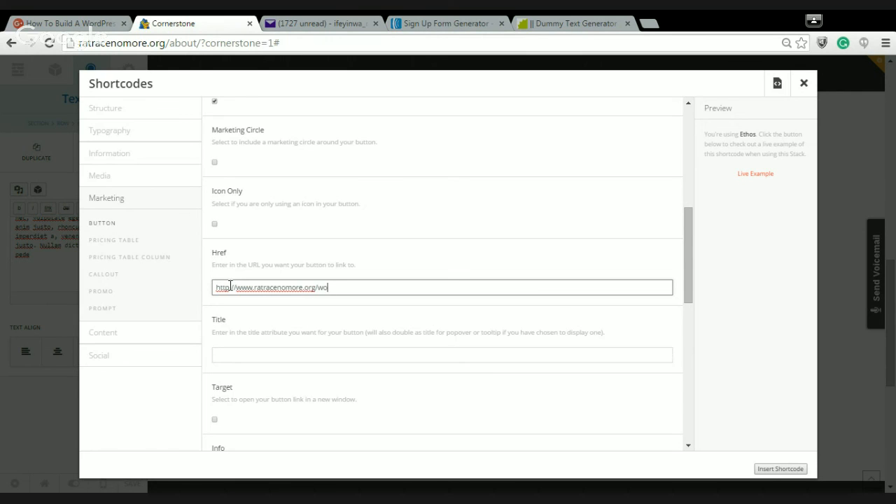
pyautogui.write('rk-with-ify')
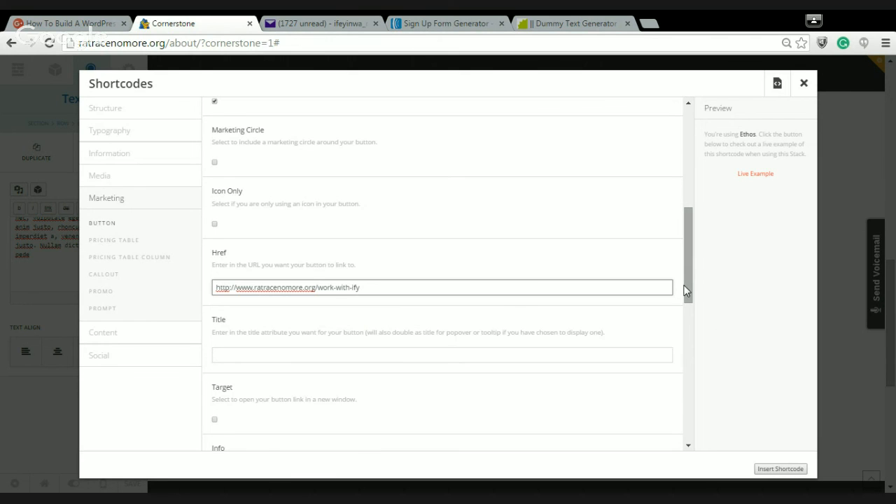
pyautogui.moveTo(691, 292); pyautogui.dragTo(704, 417)
pyautogui.click(788, 473)
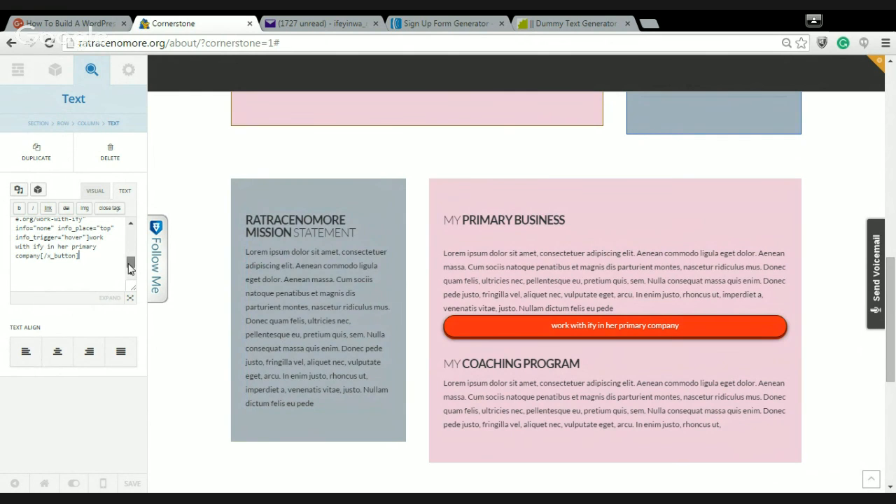
# Replace the button caption in the shortcode with an uppercase invitation to work with the owner in "HER PRIMARY NETWORK MARKETING COMPANY"
pyautogui.scroll(3, 130, 256)
pyautogui.scroll(-3, 130, 259)
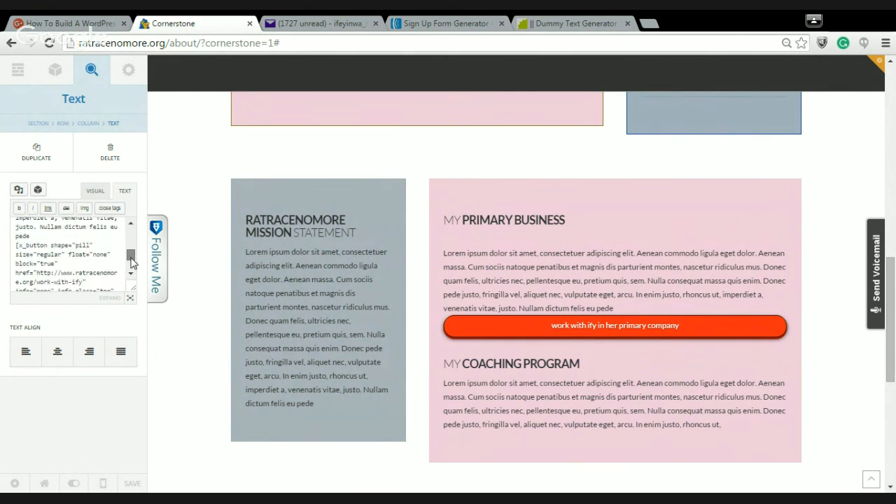
pyautogui.scroll(-2, 133, 266)
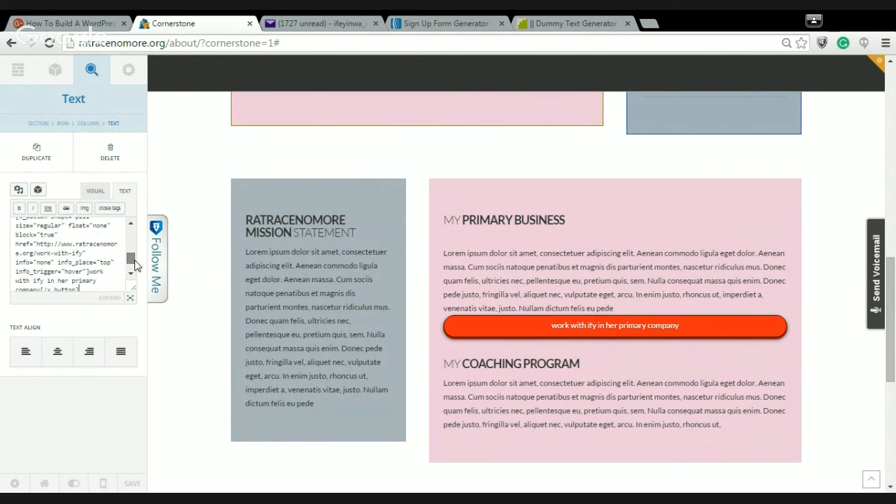
pyautogui.click(132, 299)
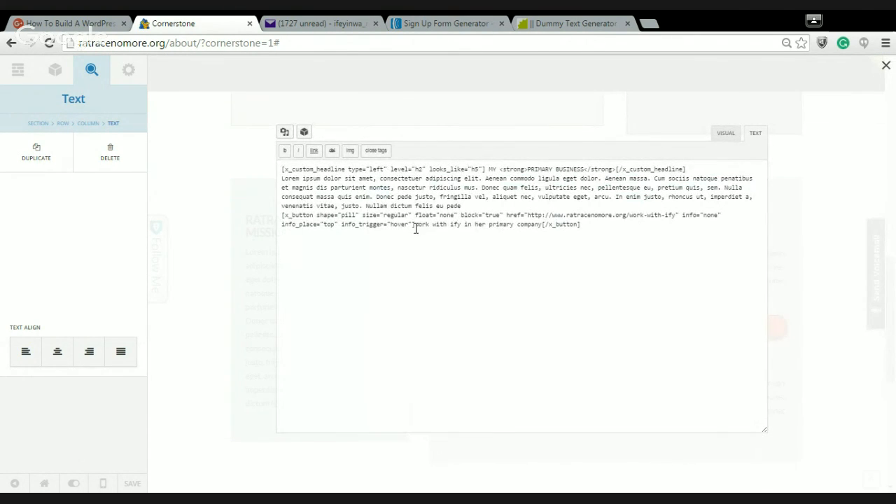
pyautogui.moveTo(417, 225); pyautogui.dragTo(454, 227)
pyautogui.click(454, 226)
pyautogui.moveTo(416, 226); pyautogui.dragTo(542, 225)
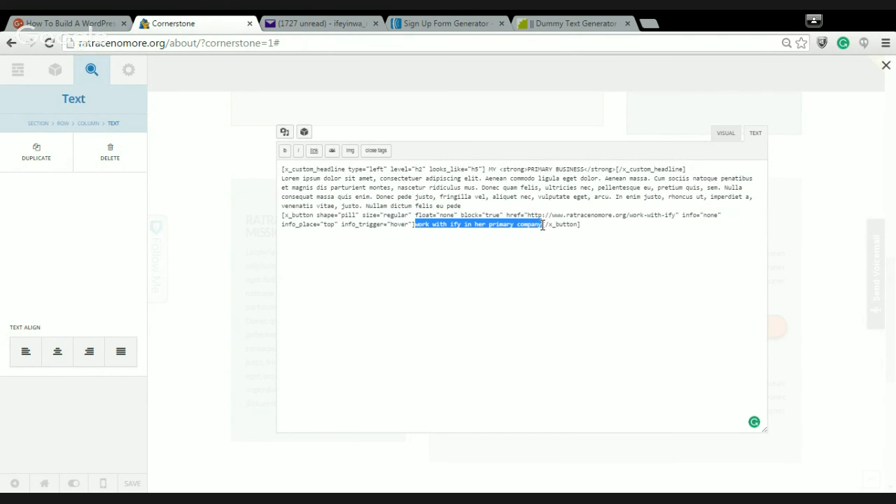
pyautogui.press('BackSpace')
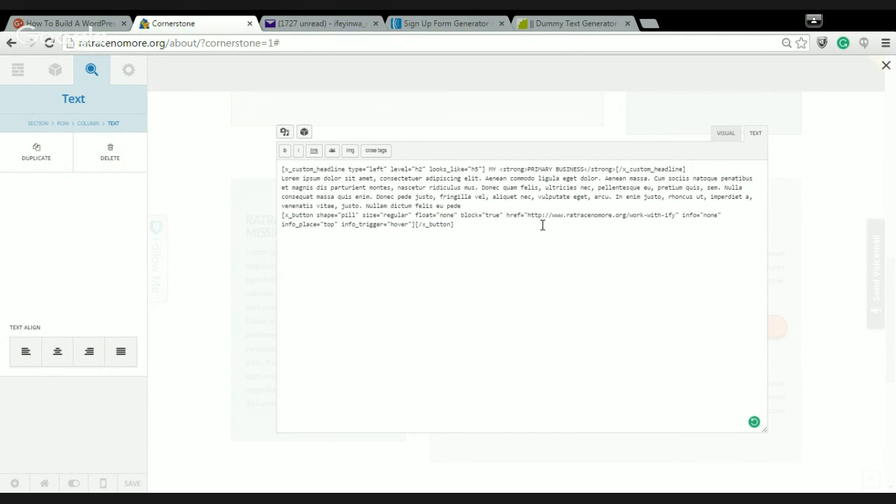
pyautogui.write('WORK WI')
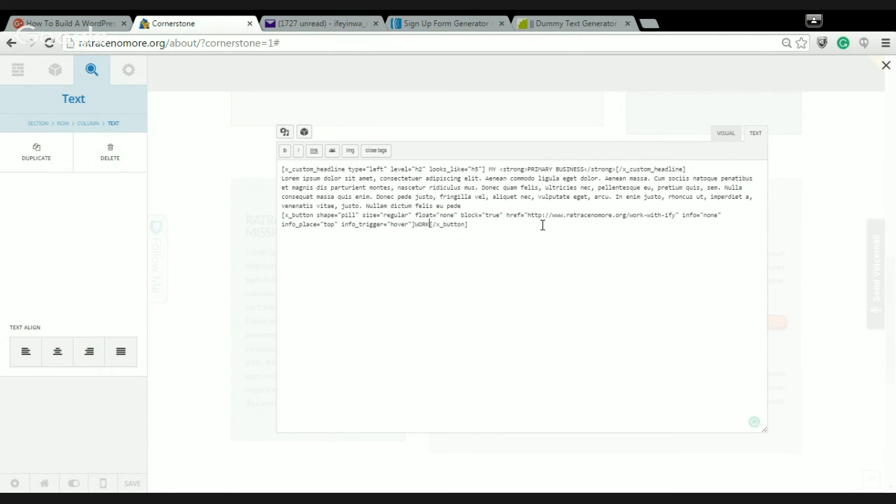
pyautogui.write('TH IFY IN')
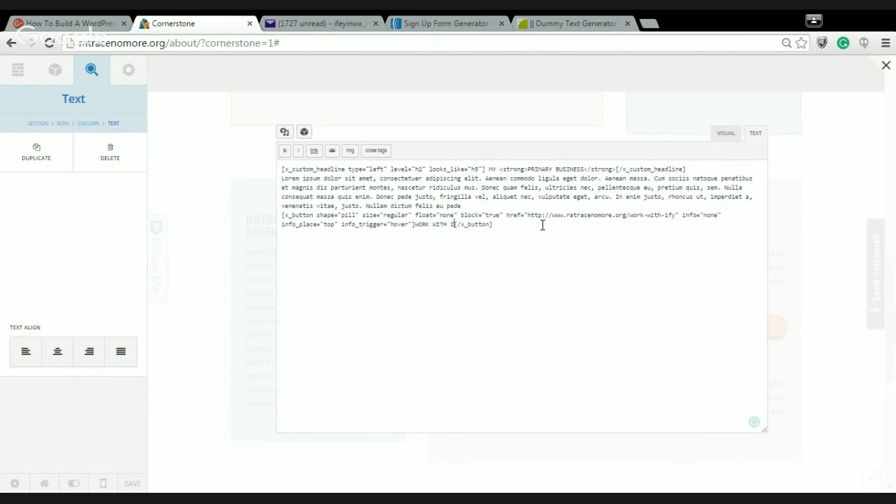
pyautogui.write(' HER PRI')
pyautogui.write('MA')
pyautogui.write('RY NETW')
pyautogui.write('ORK MAR')
pyautogui.write('KETING C')
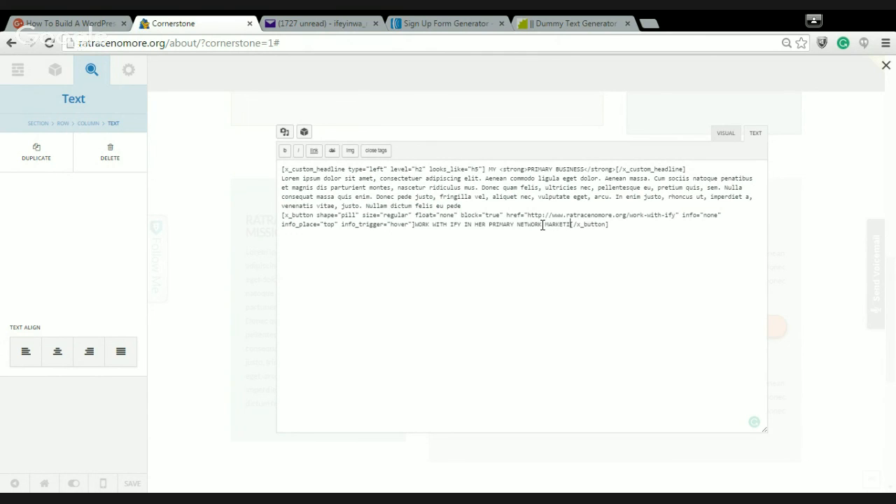
pyautogui.write('OMPANY')
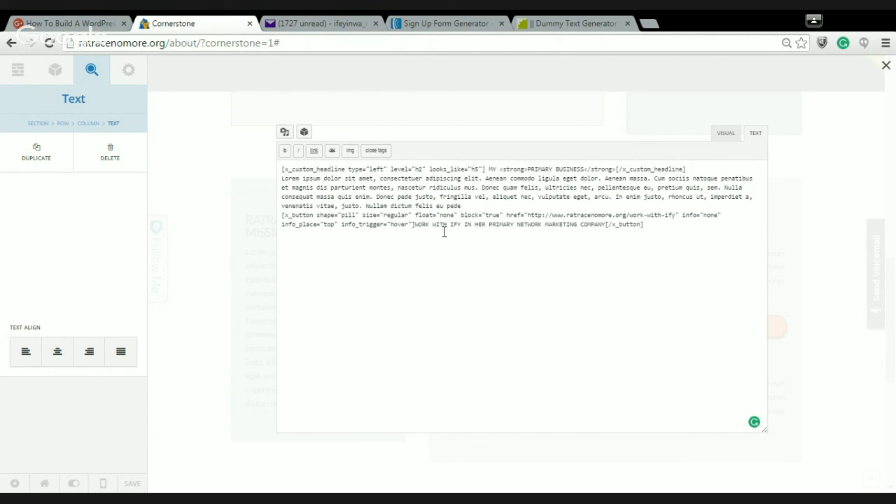
# Make the button caption bold with strong tags and check the button on the page
pyautogui.moveTo(415, 224); pyautogui.dragTo(605, 224)
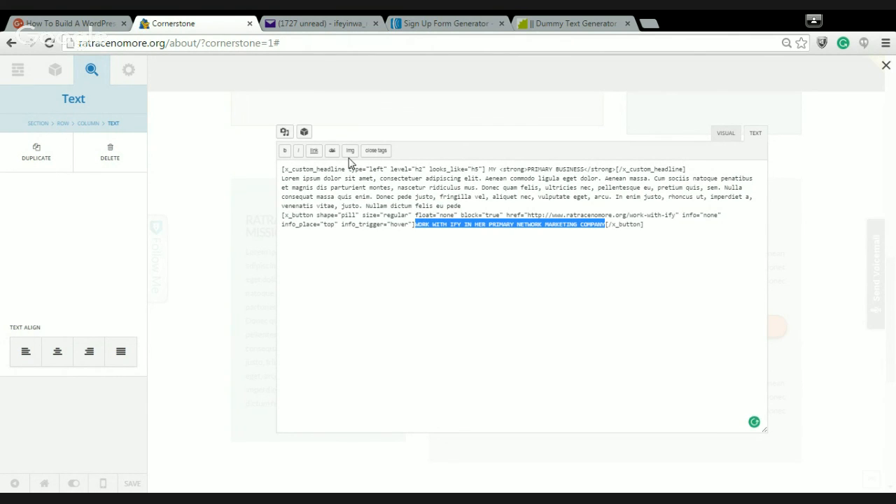
pyautogui.click(285, 153)
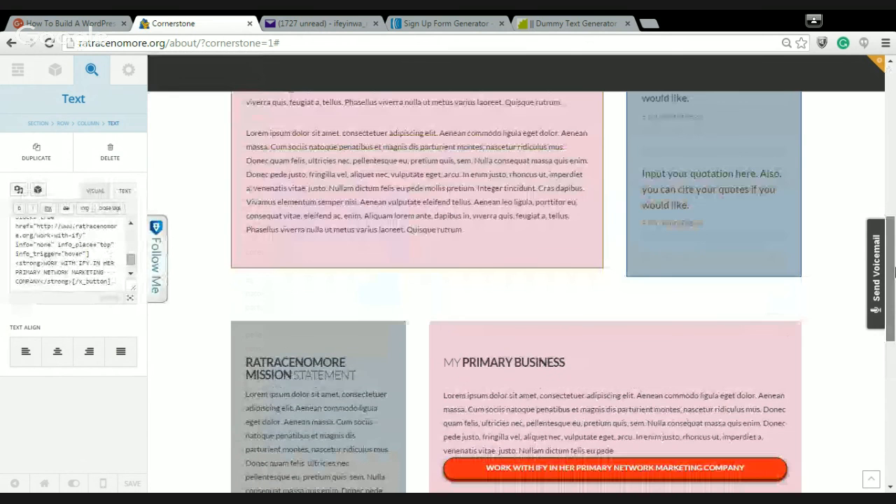
pyautogui.scroll(3, 893, 221)
pyautogui.scroll(-8, 892, 221)
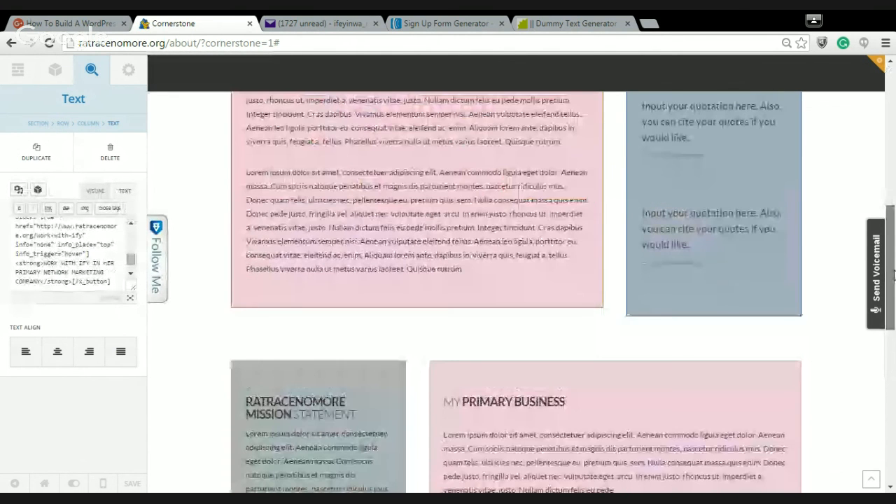
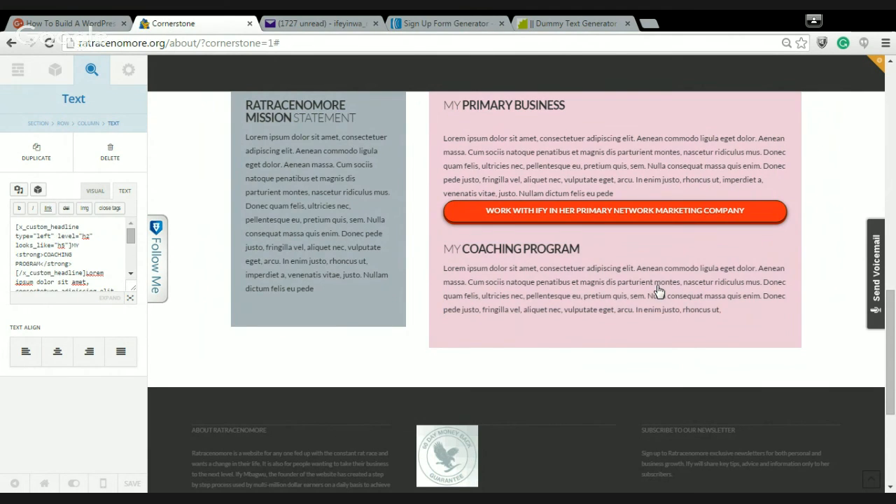
# Start a Button shortcode on a new line at the end of the My Coaching Program text
pyautogui.click(493, 250)
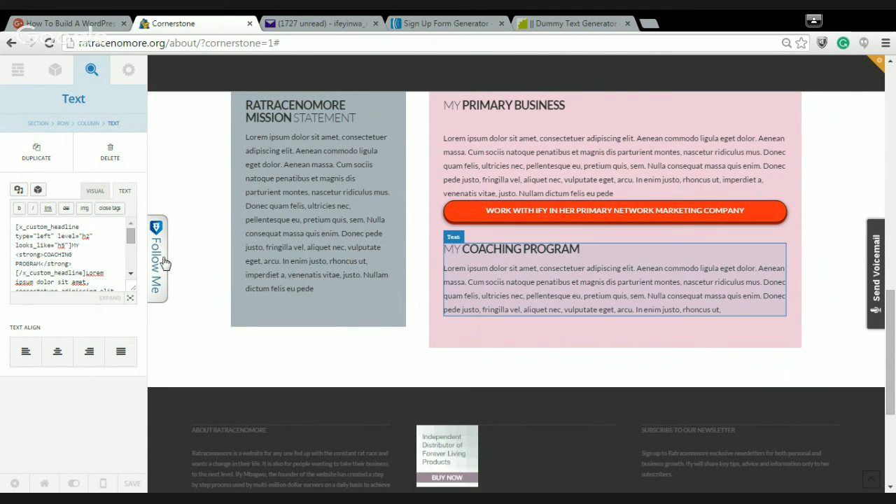
pyautogui.moveTo(131, 236); pyautogui.dragTo(132, 273)
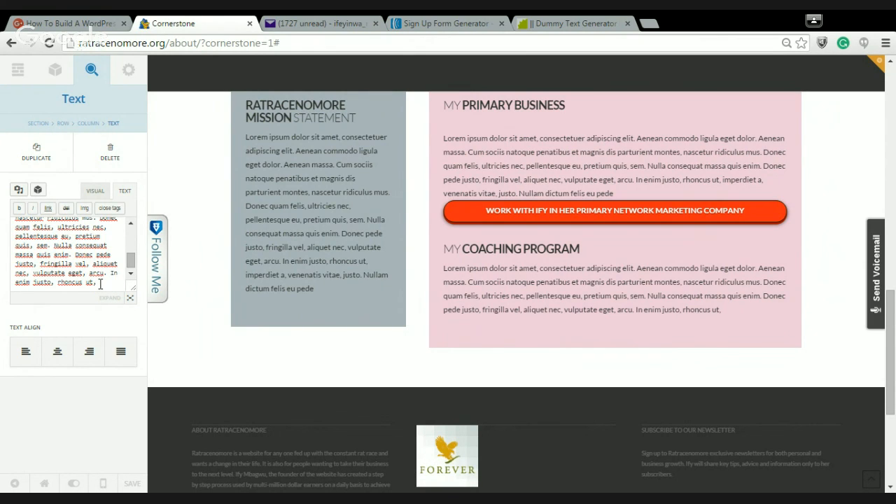
pyautogui.click(100, 284)
pyautogui.press('Return')
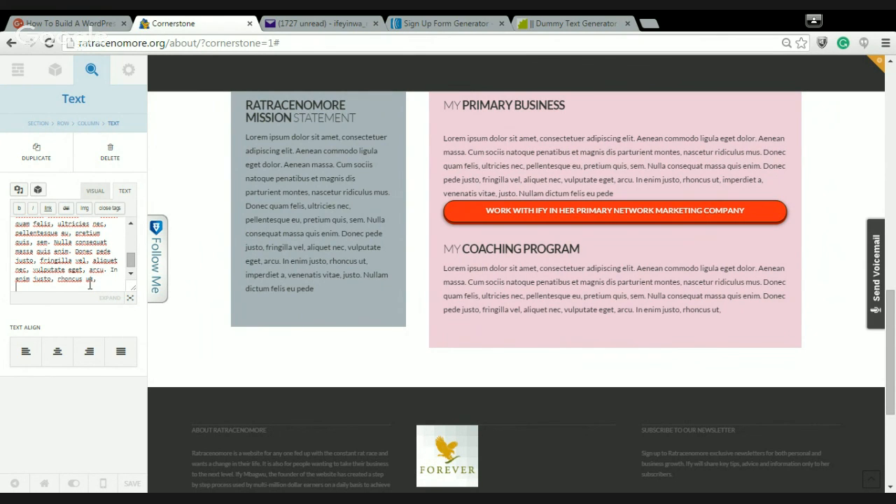
pyautogui.click(39, 191)
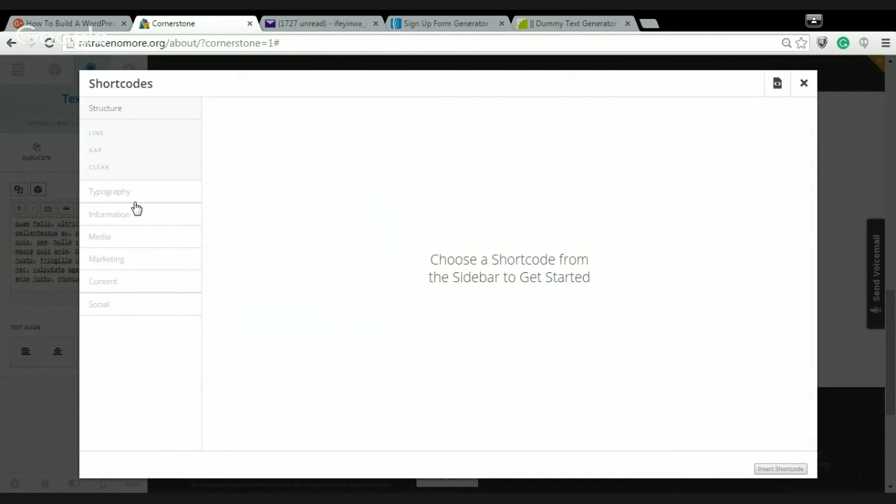
pyautogui.click(114, 260)
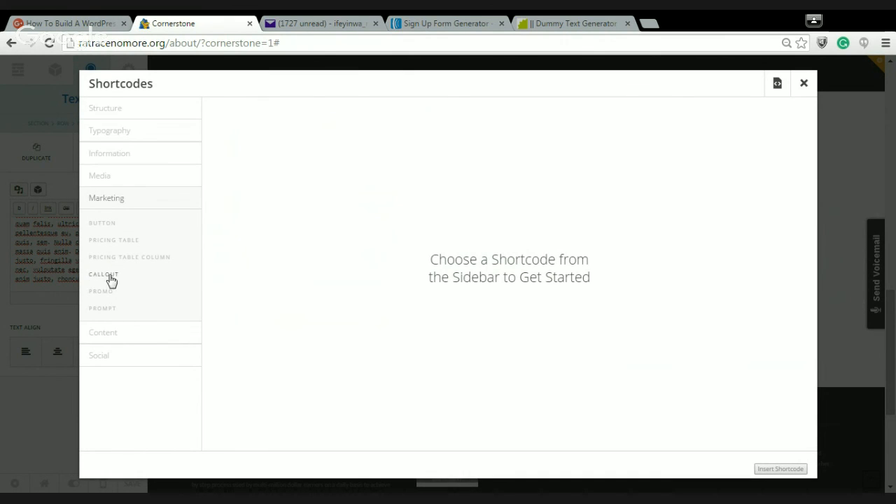
pyautogui.click(101, 230)
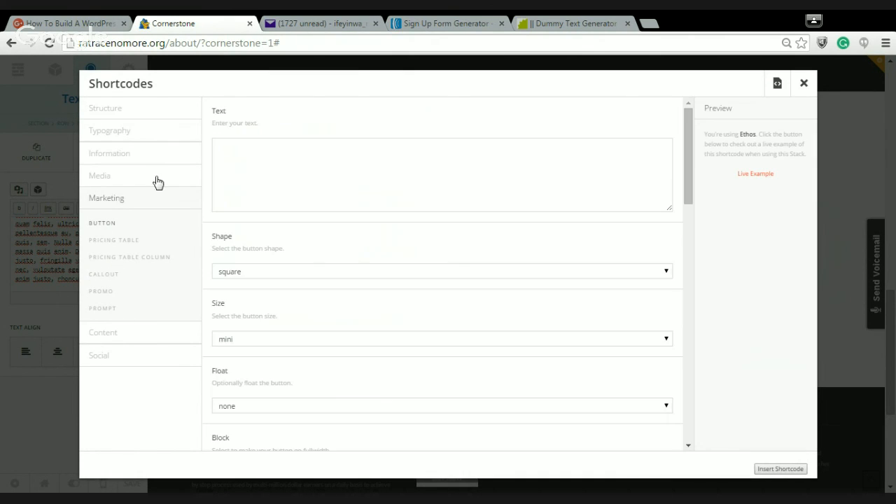
# Caption the new button "JOIN MY COACHING PROGRAM"
pyautogui.click(230, 159)
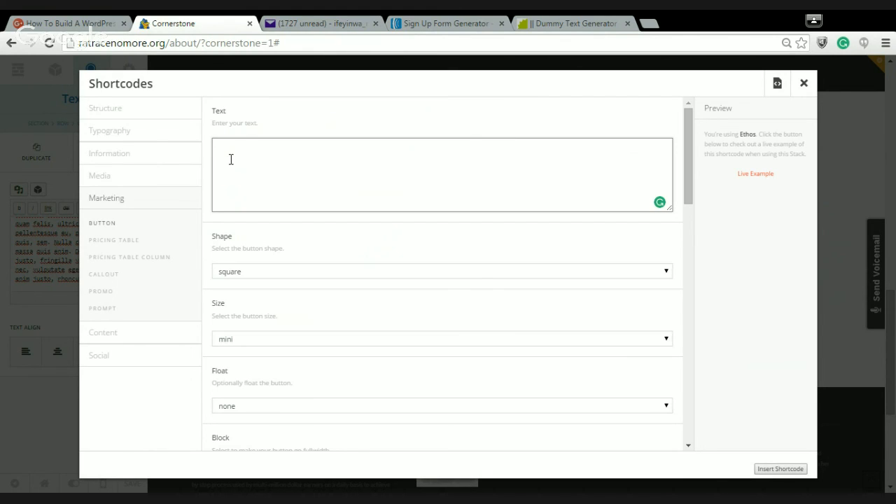
pyautogui.write('join my coac')
pyautogui.press('BackSpace')
pyautogui.press('BackSpace')
pyautogui.press('BackSpace')
pyautogui.press('BackSpace')
pyautogui.press('BackSpace')
pyautogui.press('BackSpace')
pyautogui.press('BackSpace')
pyautogui.press('BackSpace')
pyautogui.press('BackSpace')
pyautogui.press('BackSpace')
pyautogui.press('BackSpace')
pyautogui.press('BackSpace')
pyautogui.press('BackSpace')
pyautogui.press('BackSpace')
pyautogui.write('JOIN MY COACHING PROGRAM')
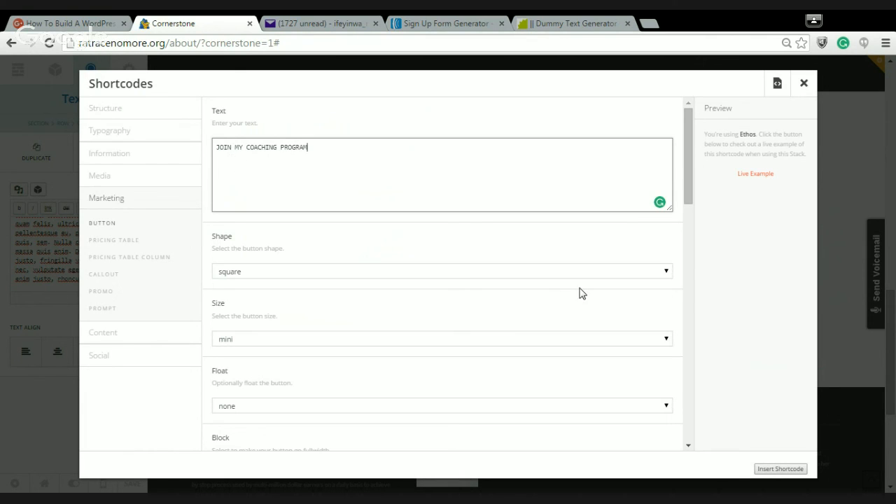
# Make the button pill-shaped, regular-sized and full-width, and insert its shortcode into the text
pyautogui.click(666, 273)
pyautogui.click(658, 312)
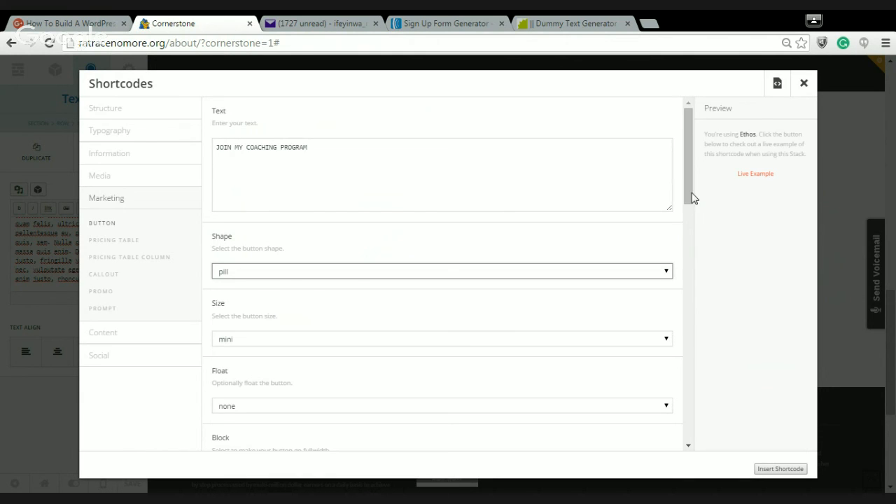
pyautogui.moveTo(688, 193); pyautogui.dragTo(695, 227)
pyautogui.scroll(-1, 695, 227)
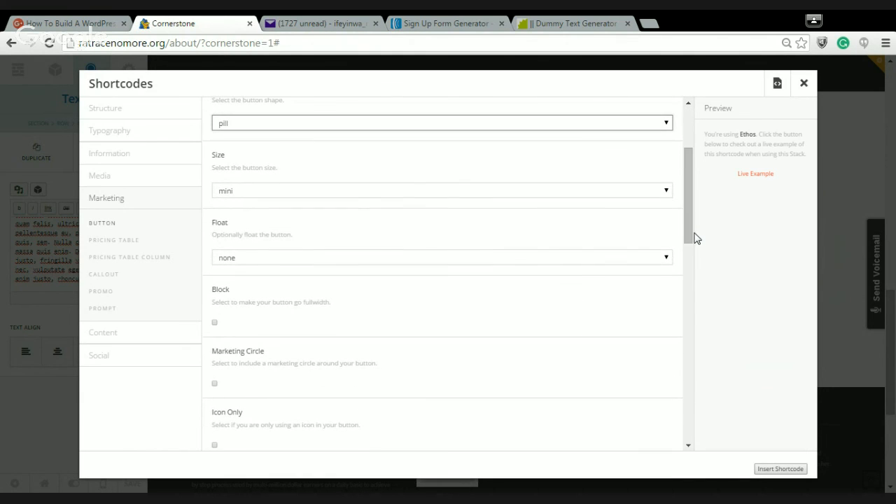
pyautogui.click(664, 192)
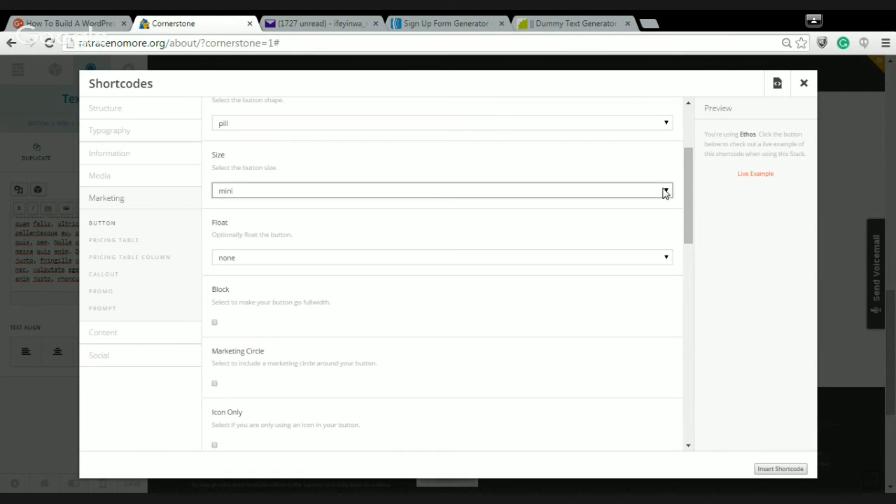
pyautogui.click(642, 240)
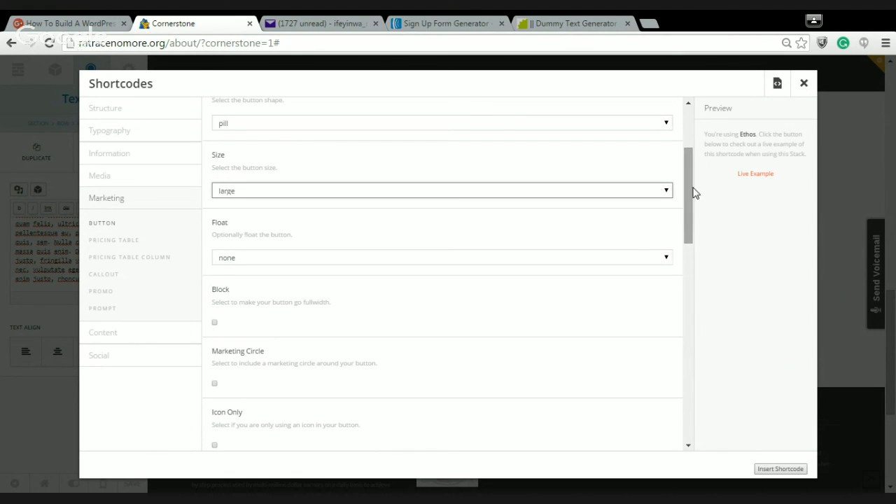
pyautogui.click(652, 232)
pyautogui.moveTo(690, 221); pyautogui.dragTo(693, 250)
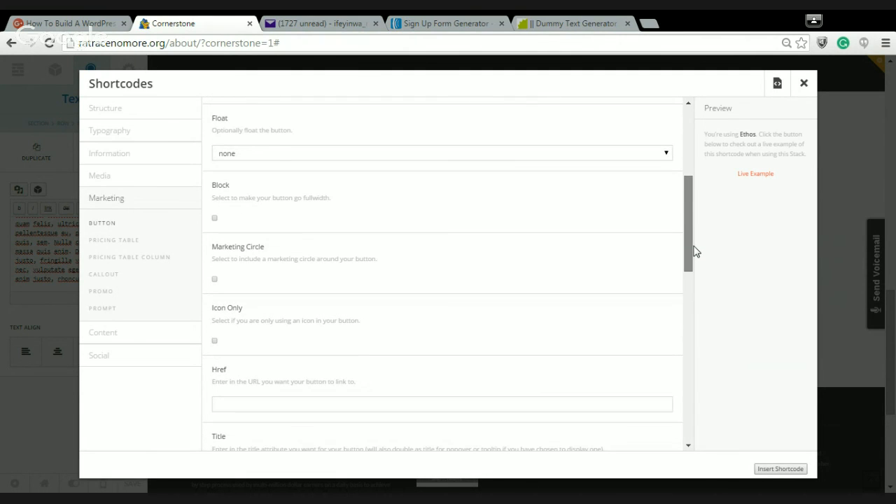
pyautogui.click(214, 218)
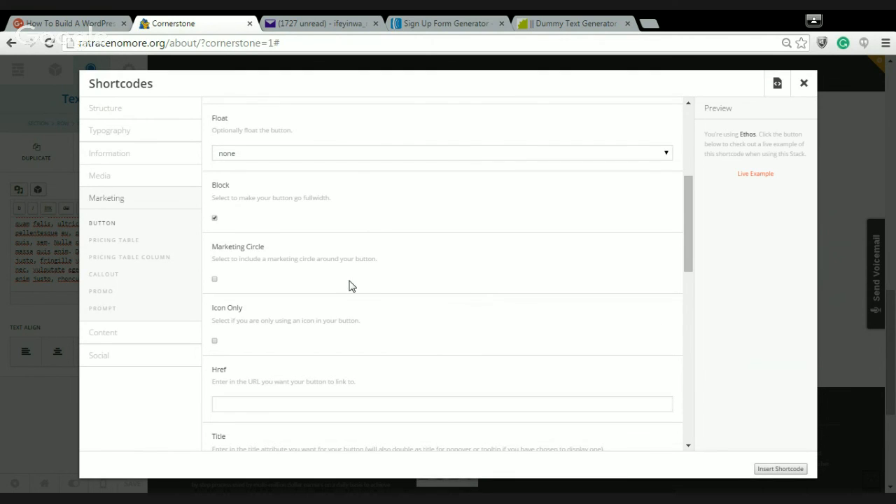
pyautogui.click(776, 468)
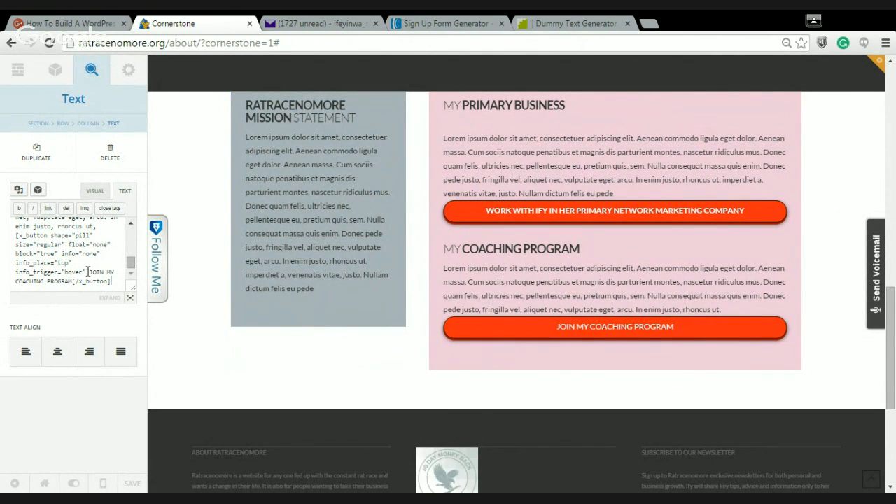
# Make the "JOIN MY COACHING PROGRAM" caption bold with strong tags, adding another opening strong tag after it
pyautogui.moveTo(89, 272); pyautogui.dragTo(72, 281)
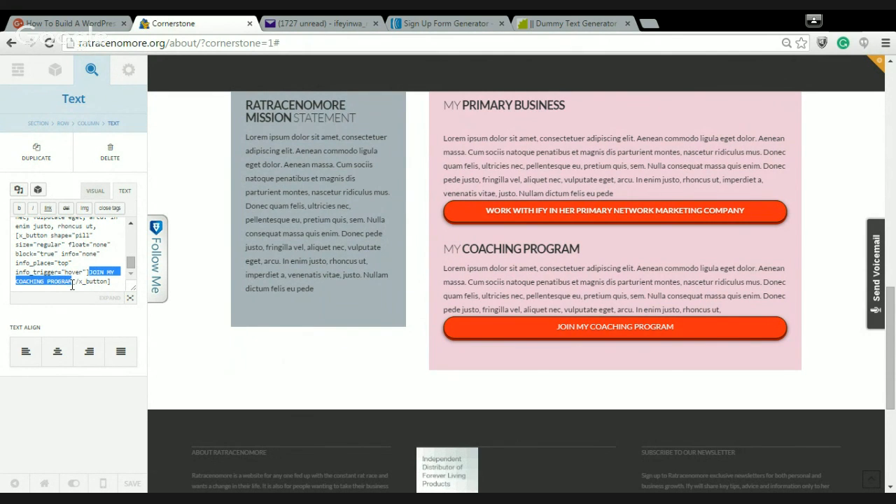
pyautogui.click(21, 209)
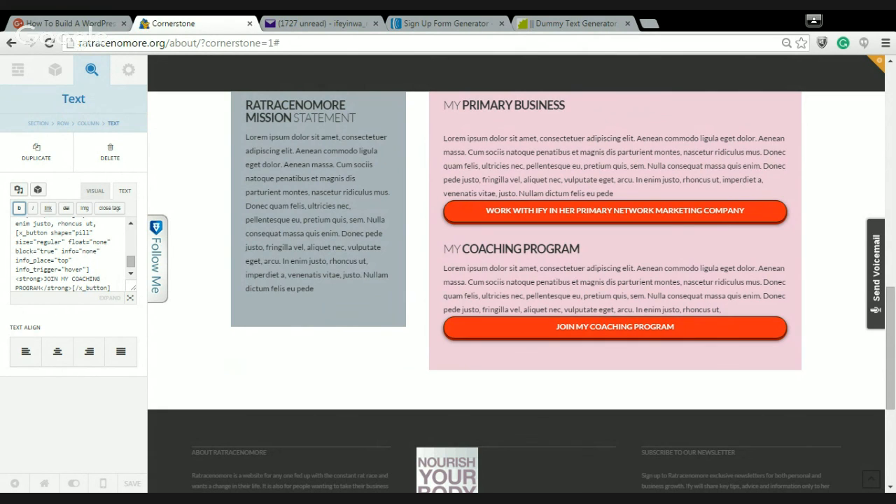
pyautogui.click(19, 208)
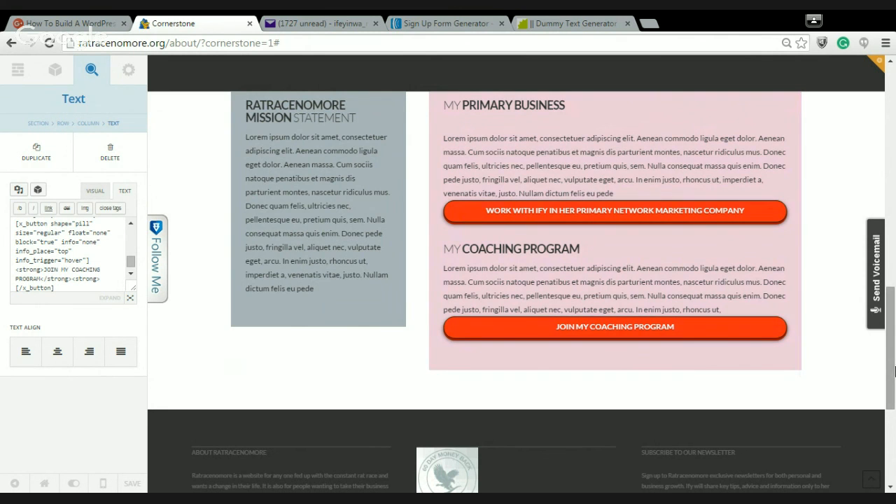
# Shorten the first blockquote beside the About text to "Input your quotation here. Als"
pyautogui.moveTo(893, 371); pyautogui.dragTo(895, 163)
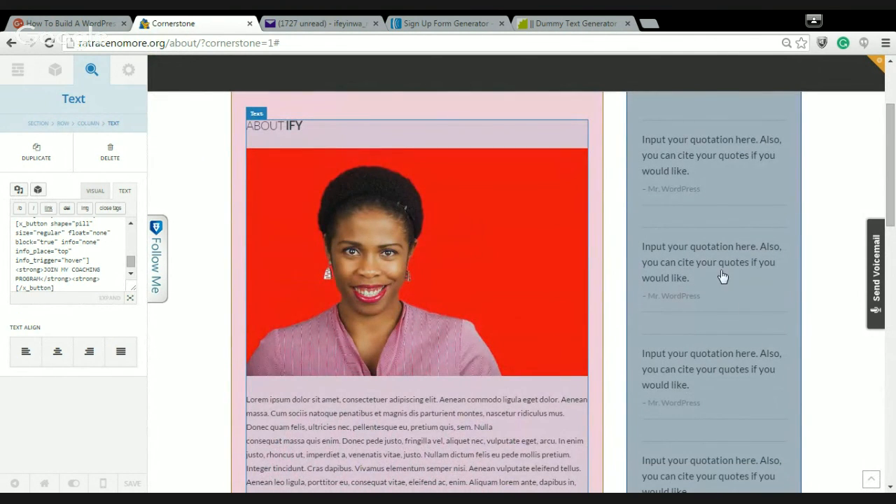
pyautogui.moveTo(893, 203)
pyautogui.mouseDown()
pyautogui.moveTo(894, 221)
pyautogui.moveTo(890, 170)
pyautogui.moveTo(895, 193)
pyautogui.mouseUp()
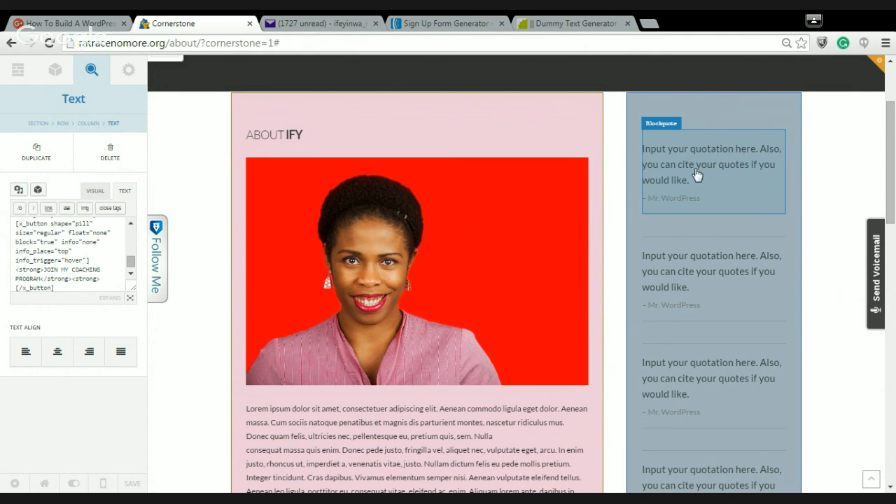
pyautogui.click(657, 142)
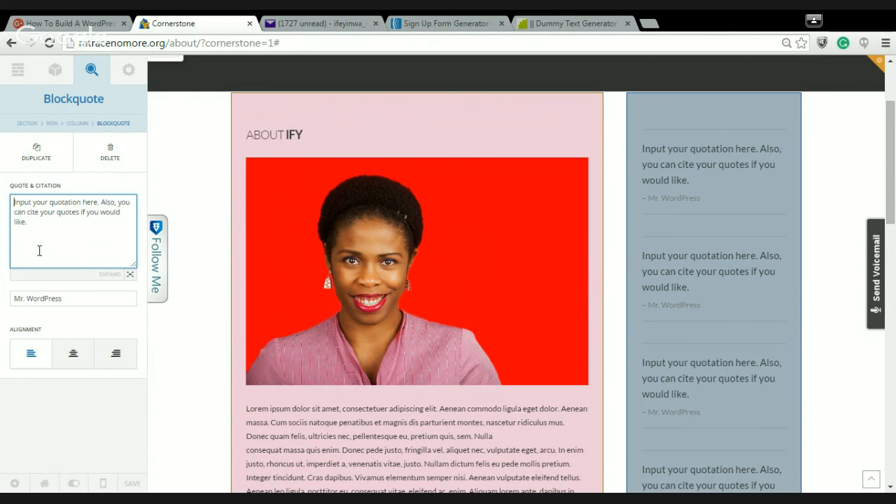
pyautogui.click(42, 221)
pyautogui.press('BackSpace')
pyautogui.press('BackSpace')
pyautogui.press('BackSpace')
pyautogui.press('BackSpace')
pyautogui.press('BackSpace')
pyautogui.press('BackSpace')
pyautogui.press('BackSpace')
pyautogui.press('BackSpace')
pyautogui.press('BackSpace')
pyautogui.press('BackSpace')
pyautogui.press('BackSpace')
pyautogui.press('BackSpace')
pyautogui.press('BackSpace')
pyautogui.press('BackSpace')
pyautogui.press('BackSpace')
pyautogui.press('BackSpace')
pyautogui.press('BackSpace')
pyautogui.press('BackSpace')
pyautogui.press('BackSpace')
pyautogui.press('BackSpace')
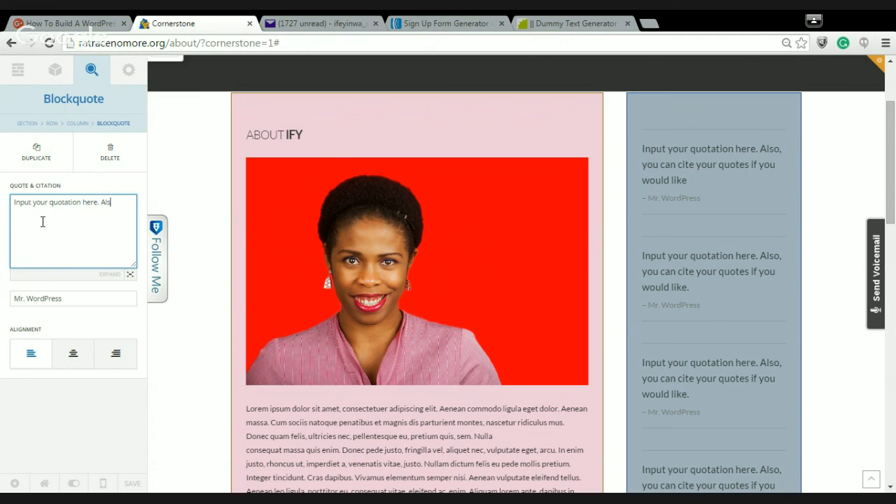
# Append a run of uppercase filler letters to the first quote, and trim the text back to "Input your quotation here. A"
pyautogui.write('HUHFIJFHIHUSHVHIHGJSIDHBUHUBNNFIJGUHO')
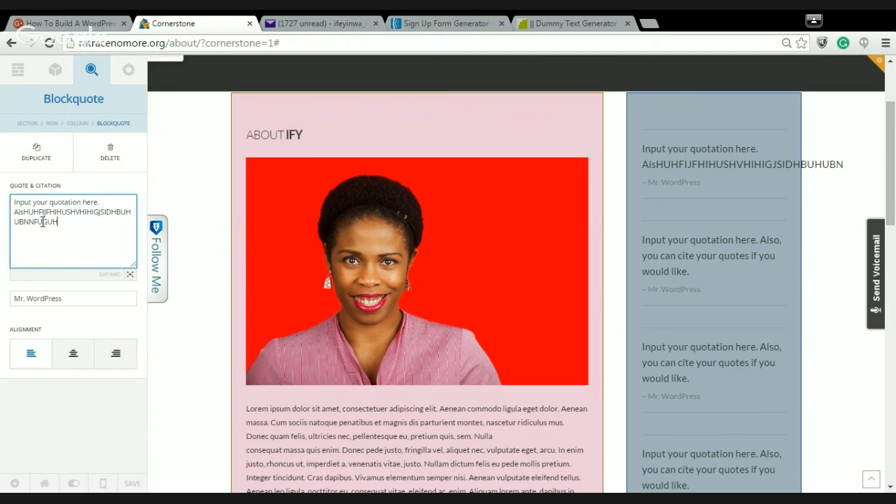
pyautogui.press('BackSpace')
pyautogui.press('BackSpace')
pyautogui.press('BackSpace')
pyautogui.press('BackSpace')
pyautogui.press('BackSpace')
pyautogui.press('BackSpace')
pyautogui.press('BackSpace')
pyautogui.press('BackSpace')
pyautogui.press('BackSpace')
pyautogui.press('BackSpace')
pyautogui.press('BackSpace')
pyautogui.press('BackSpace')
pyautogui.press('BackSpace')
pyautogui.press('BackSpace')
pyautogui.press('BackSpace')
pyautogui.press('BackSpace')
pyautogui.press('BackSpace')
pyautogui.press('BackSpace')
pyautogui.press('BackSpace')
pyautogui.press('BackSpace')
pyautogui.press('BackSpace')
pyautogui.press('BackSpace')
pyautogui.press('BackSpace')
pyautogui.press('BackSpace')
pyautogui.press('BackSpace')
pyautogui.press('BackSpace')
pyautogui.press('BackSpace')
pyautogui.press('BackSpace')
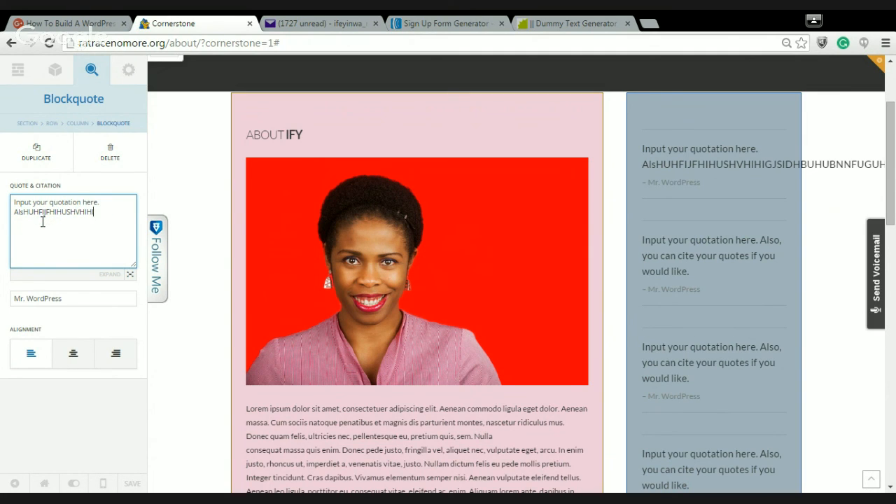
pyautogui.press('BackSpace')
pyautogui.press('BackSpace')
pyautogui.press('BackSpace')
pyautogui.press('BackSpace')
pyautogui.press('BackSpace')
pyautogui.press('BackSpace')
pyautogui.press('BackSpace')
pyautogui.press('BackSpace')
pyautogui.press('BackSpace')
pyautogui.press('BackSpace')
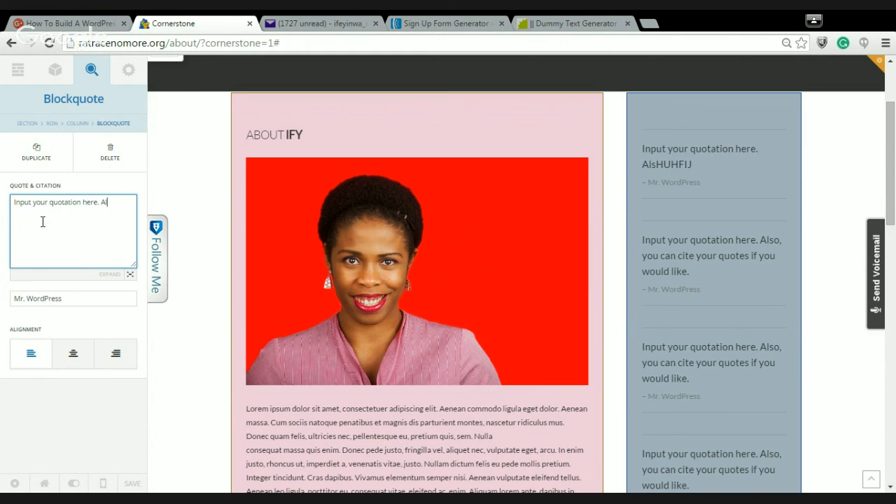
# Change the first blockquote's citation to "Mr. WordPRESS"
pyautogui.click(67, 297)
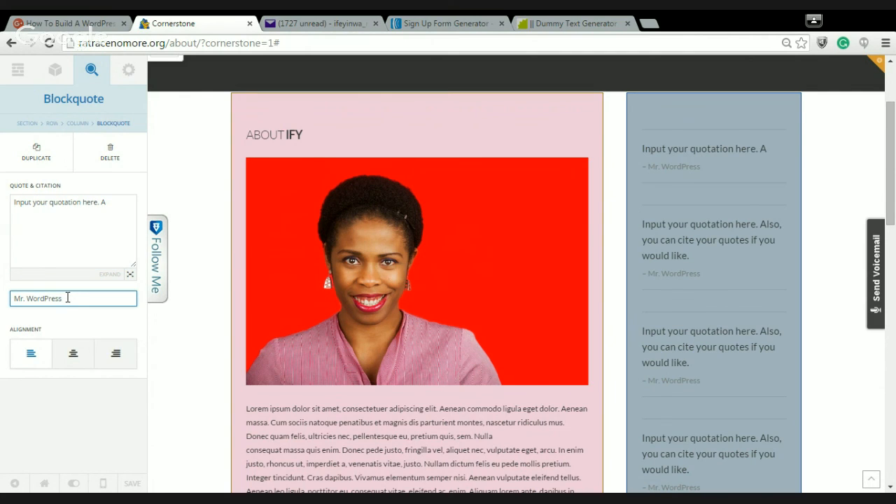
pyautogui.press('BackSpace')
pyautogui.press('BackSpace')
pyautogui.press('BackSpace')
pyautogui.write('PRESS')
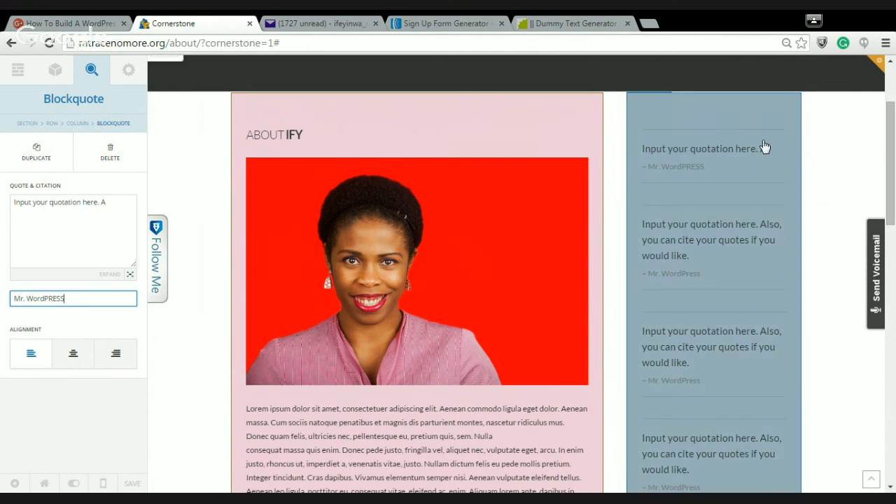
# Append the sample letters "DHDHKDJHFHHGF" to the first blockquote's quote
pyautogui.click(108, 202)
pyautogui.write('DHDH')
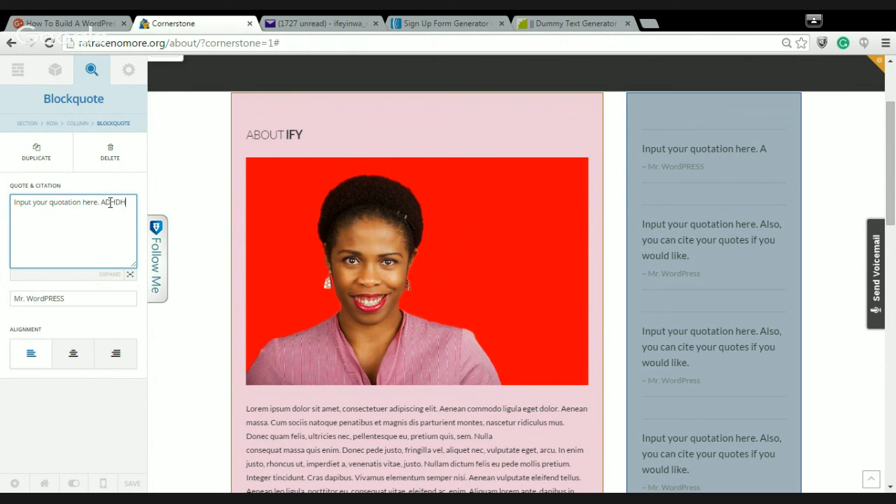
pyautogui.write('KDJHFHHGF')
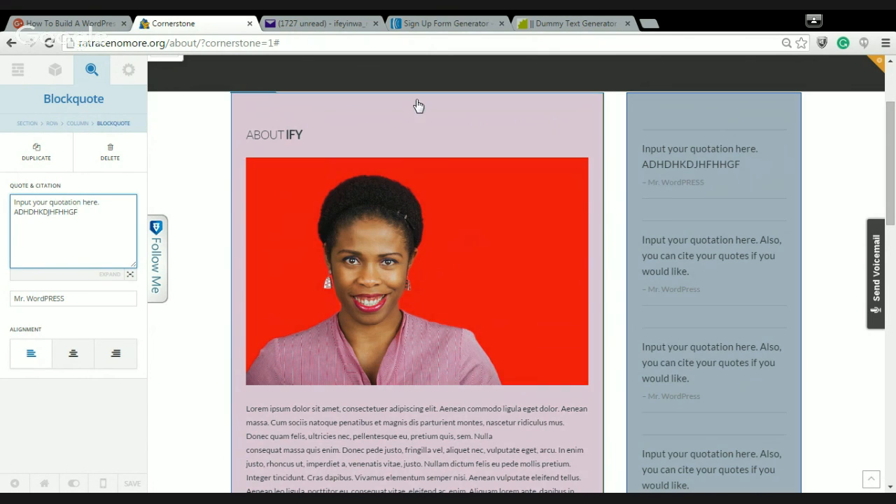
pyautogui.click(175, 197)
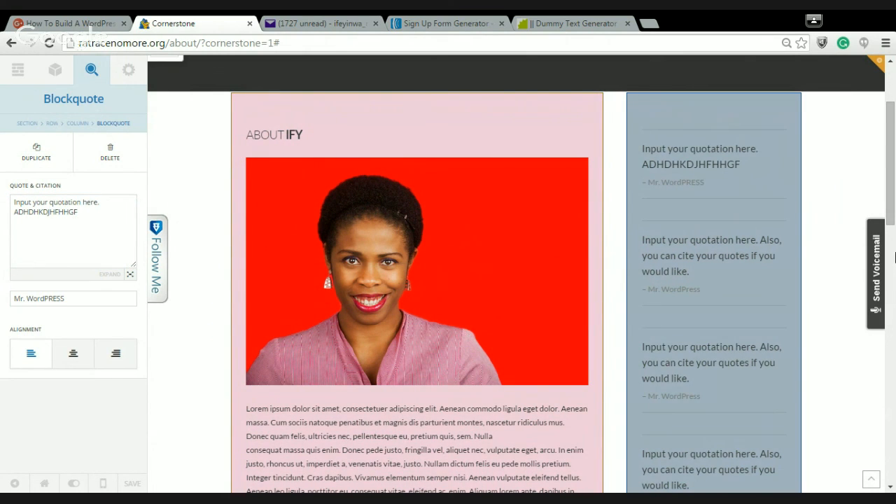
# Preview the About page from its header to the footer with the editor panel hidden, and save the page
pyautogui.moveTo(891, 219); pyautogui.dragTo(893, 166)
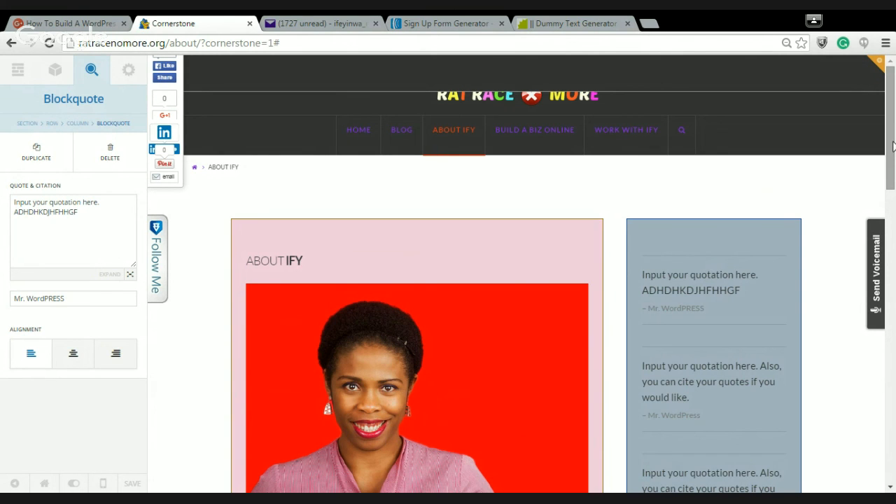
pyautogui.moveTo(892, 145); pyautogui.dragTo(894, 238)
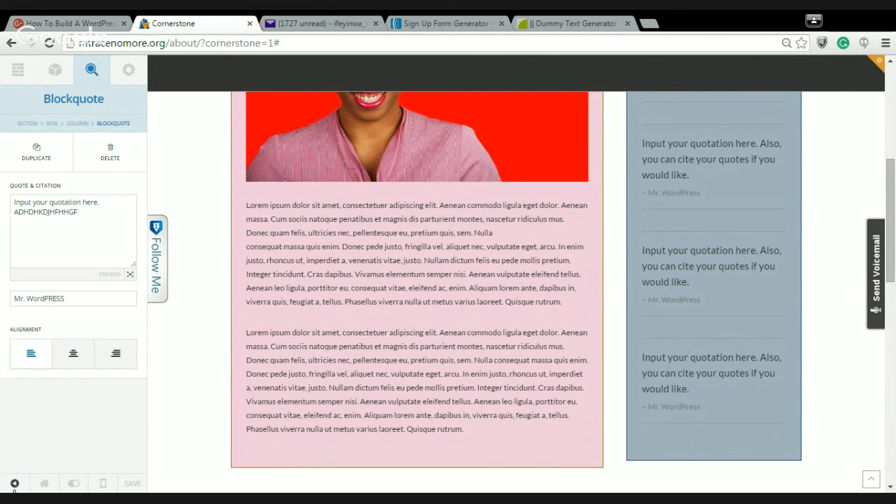
pyautogui.click(14, 483)
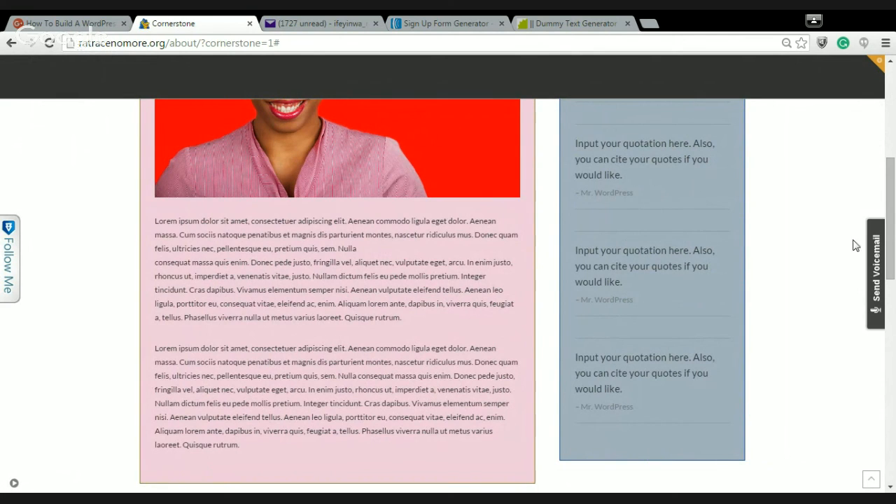
pyautogui.moveTo(892, 236); pyautogui.dragTo(894, 89)
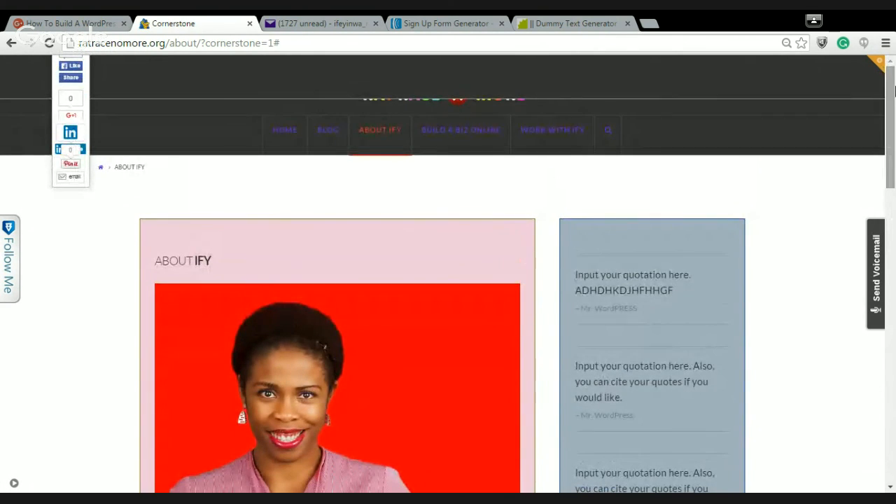
pyautogui.moveTo(894, 116); pyautogui.dragTo(893, 366)
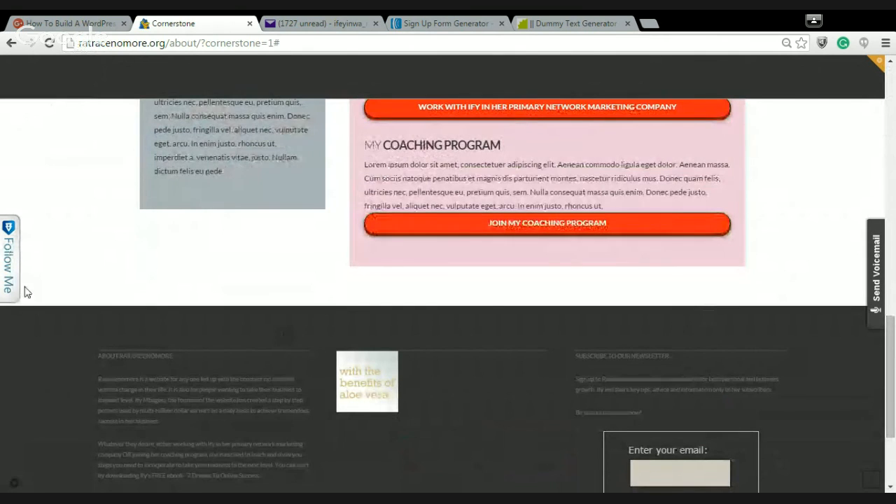
pyautogui.moveTo(893, 348); pyautogui.dragTo(882, 232)
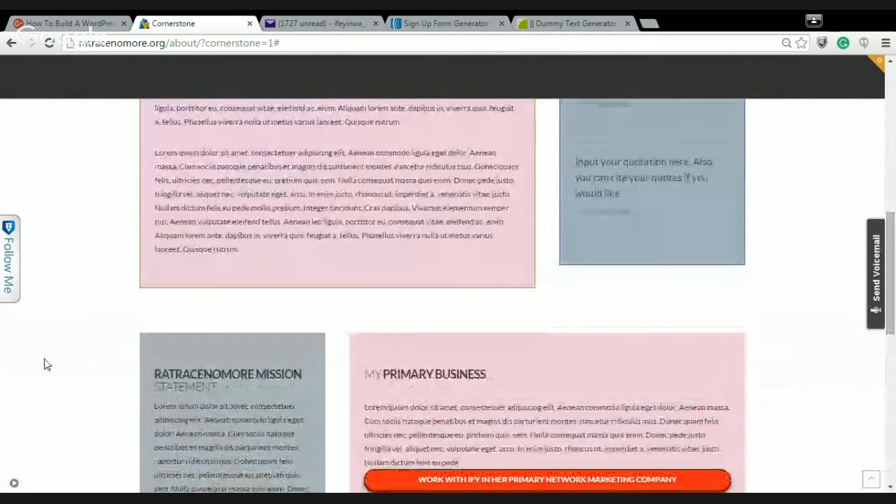
pyautogui.click(14, 484)
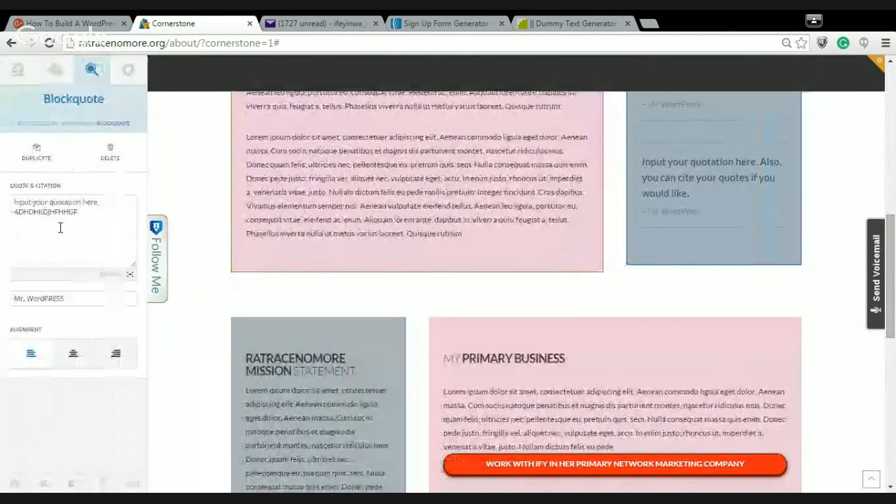
pyautogui.click(132, 485)
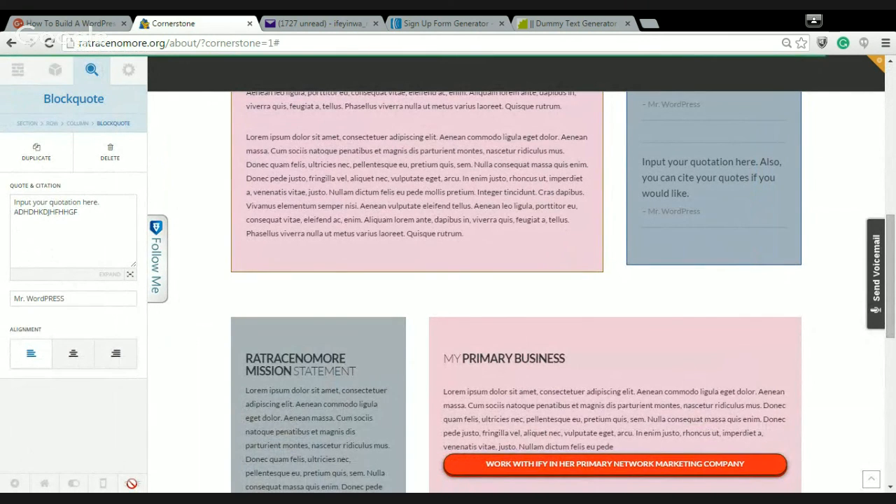